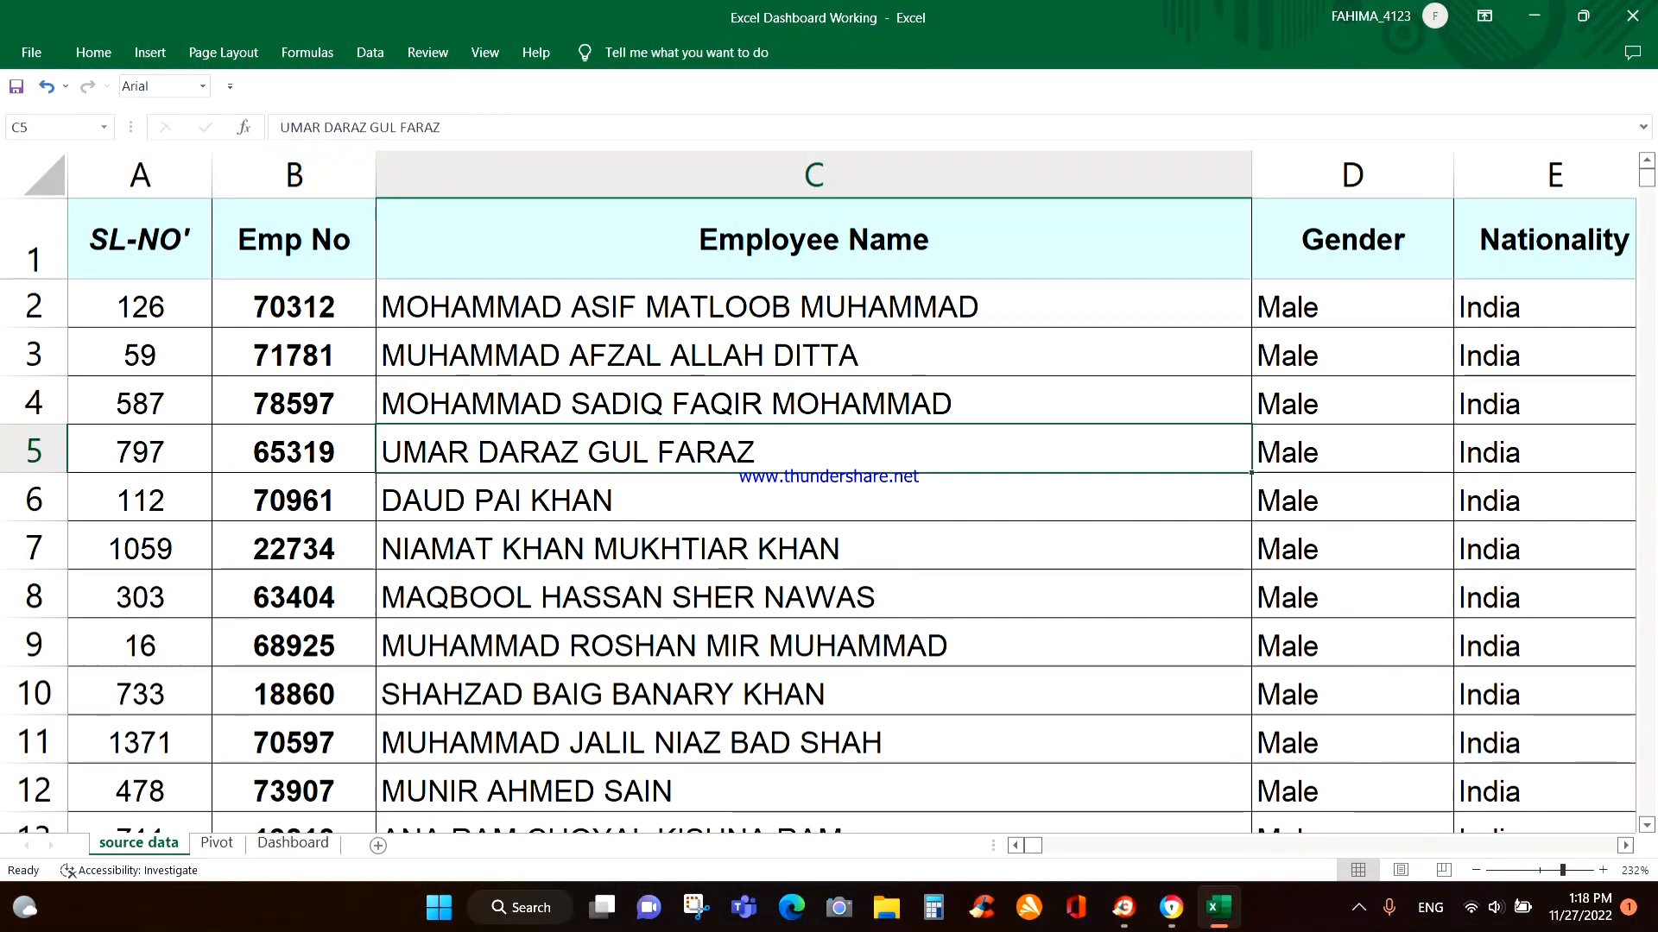
Examine the source data column headers from SL-NO' through Position.
click(813, 352)
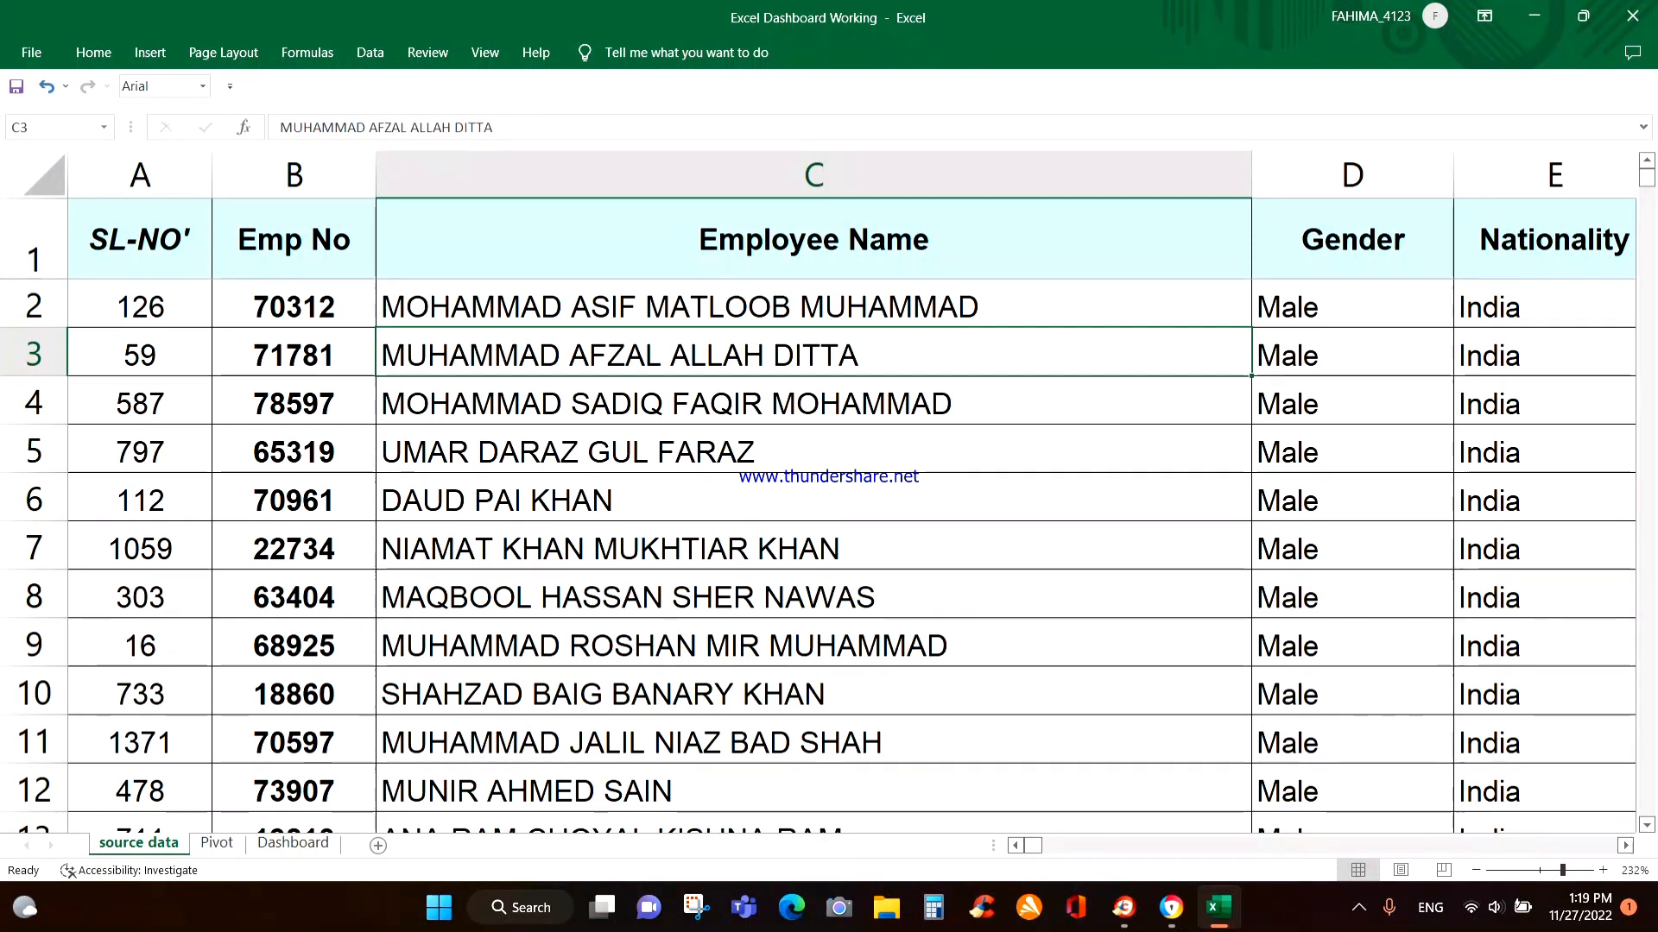
click(294, 239)
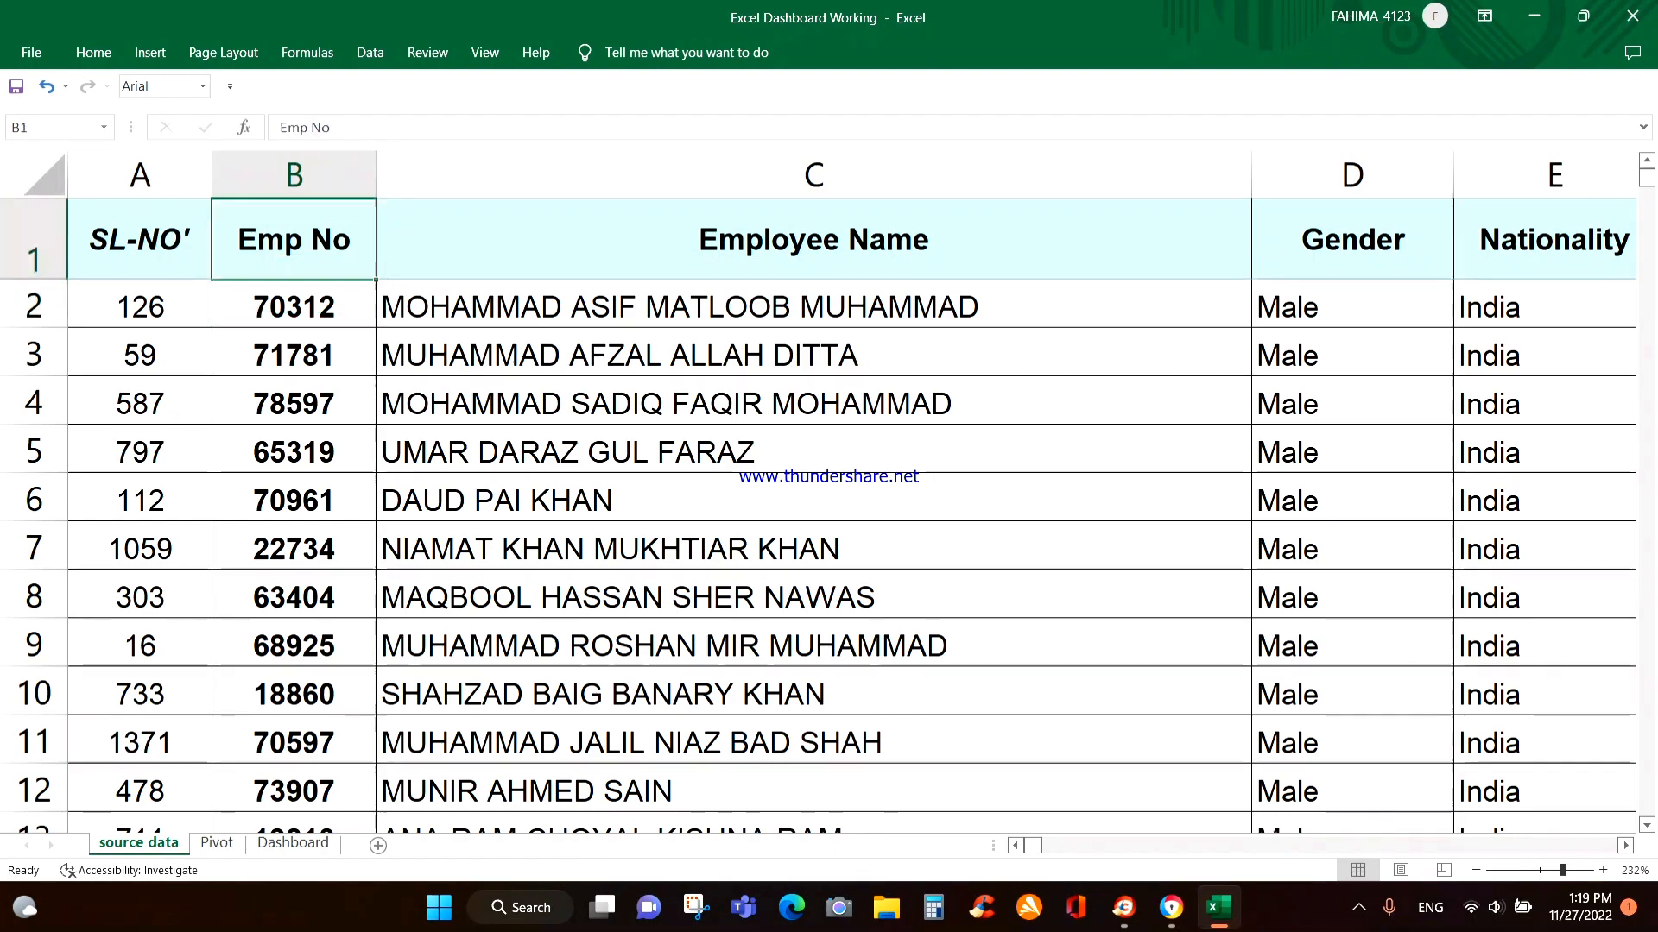
key(Right)
key(Right)
key(Right)
key(Right)
key(Right)
key(Right)
key(Right)
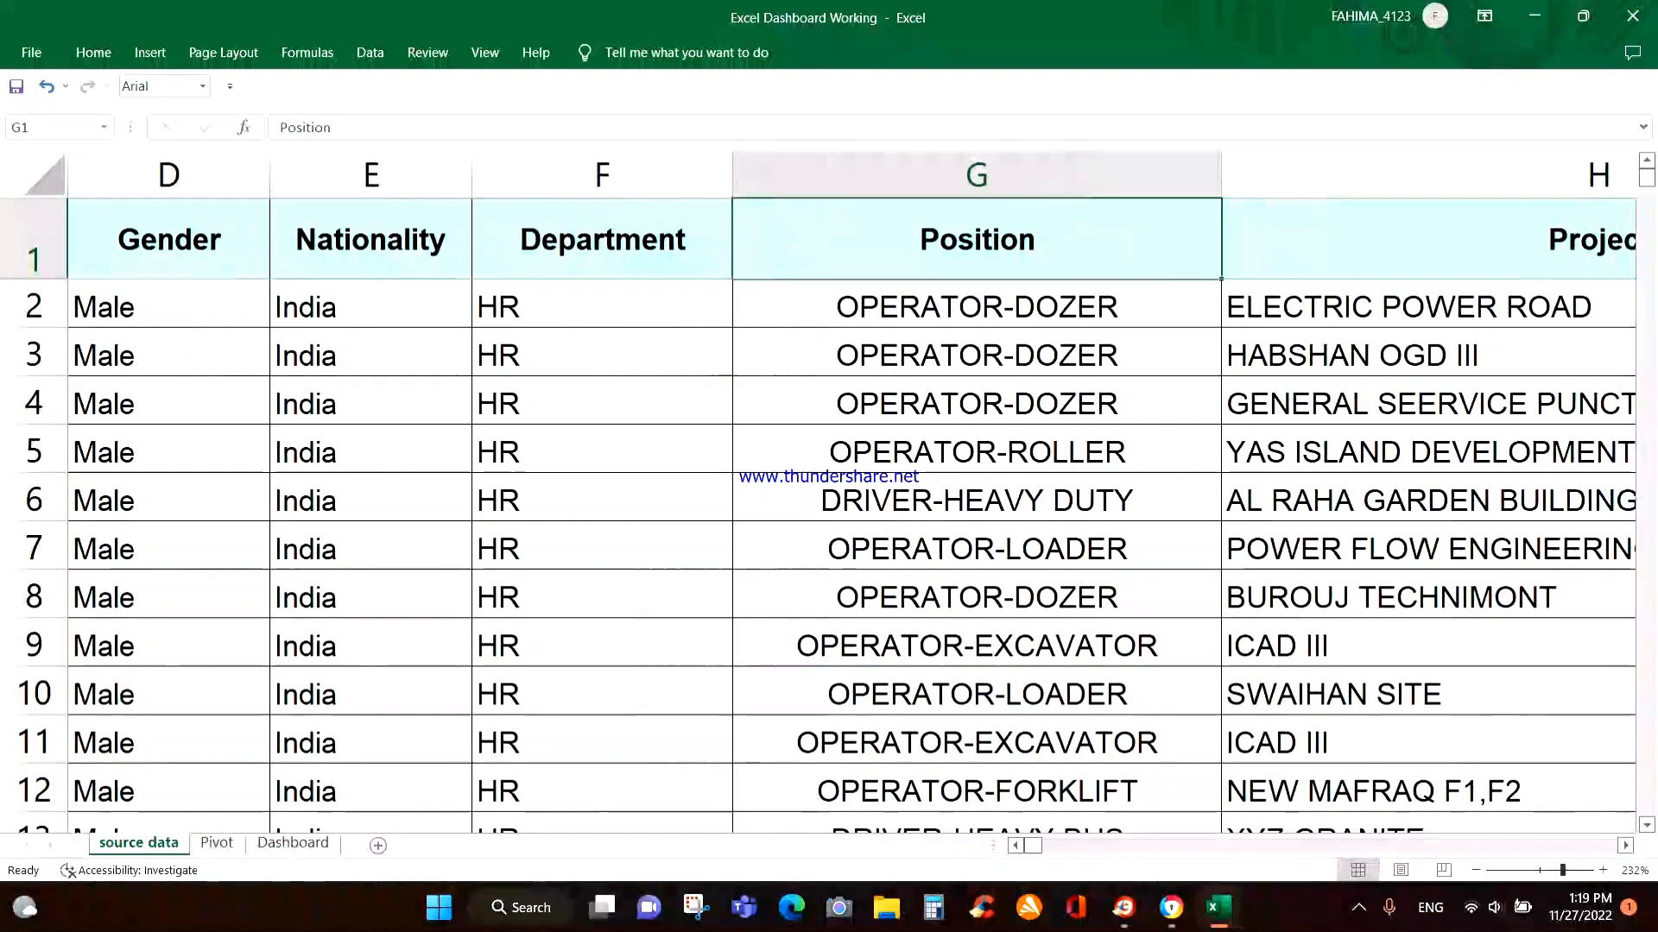
key(Left)
key(Left)
key(Left)
key(Left)
key(Left)
key(Left)
key(Left)
key(Left)
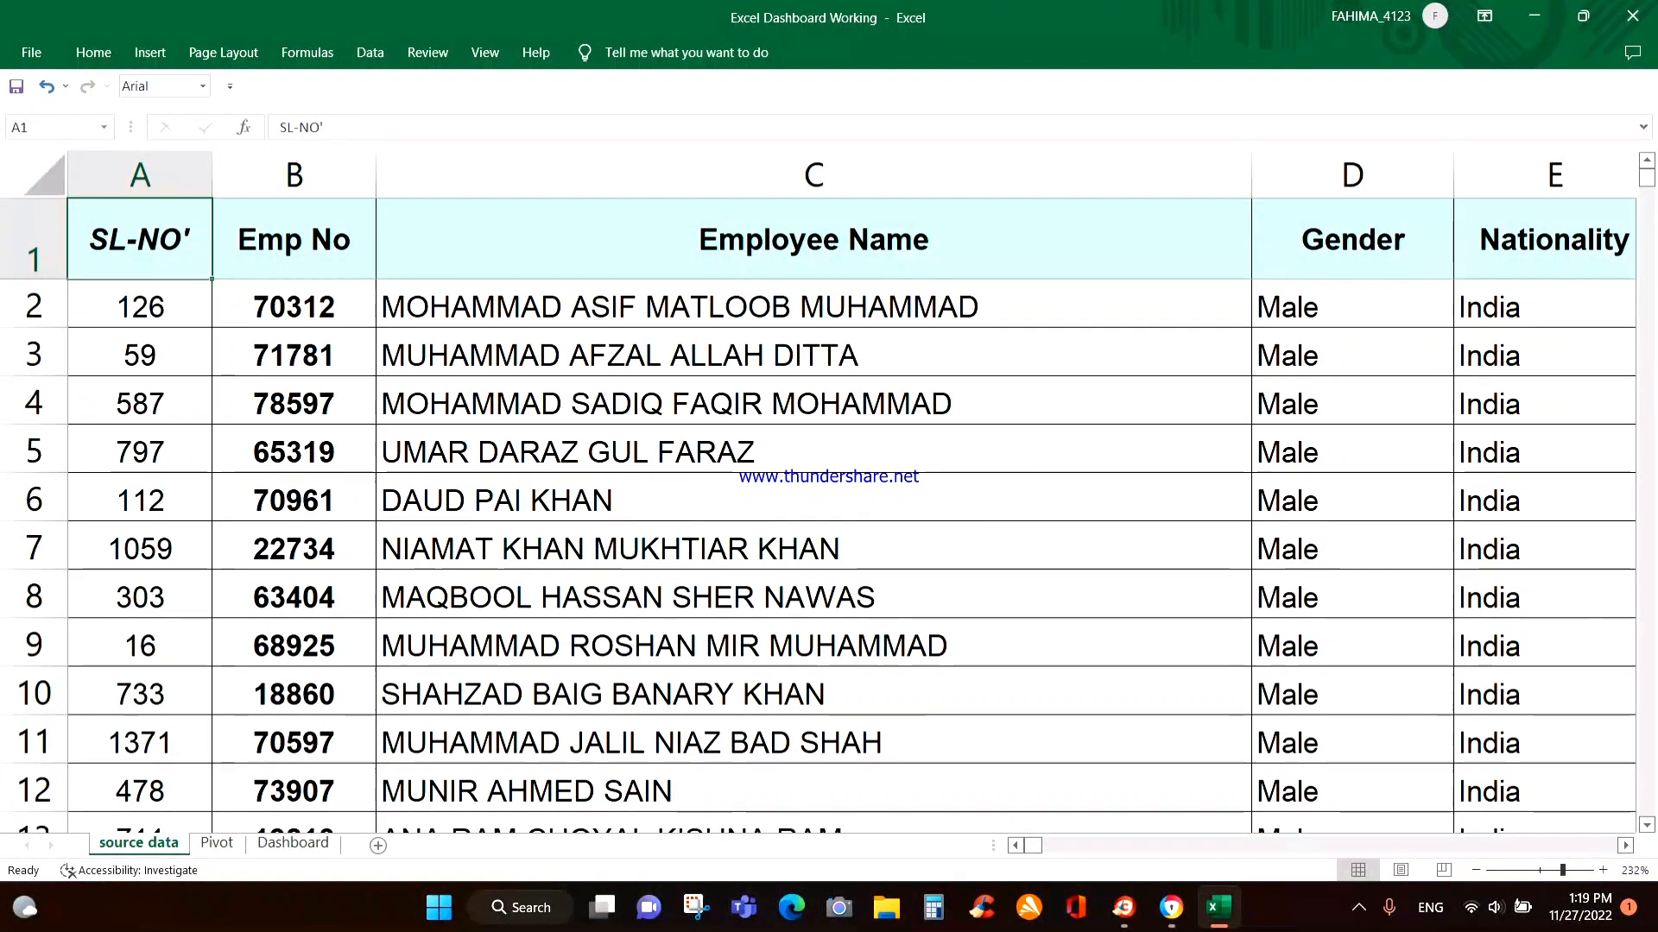
key(Right)
key(Right)
key(Right)
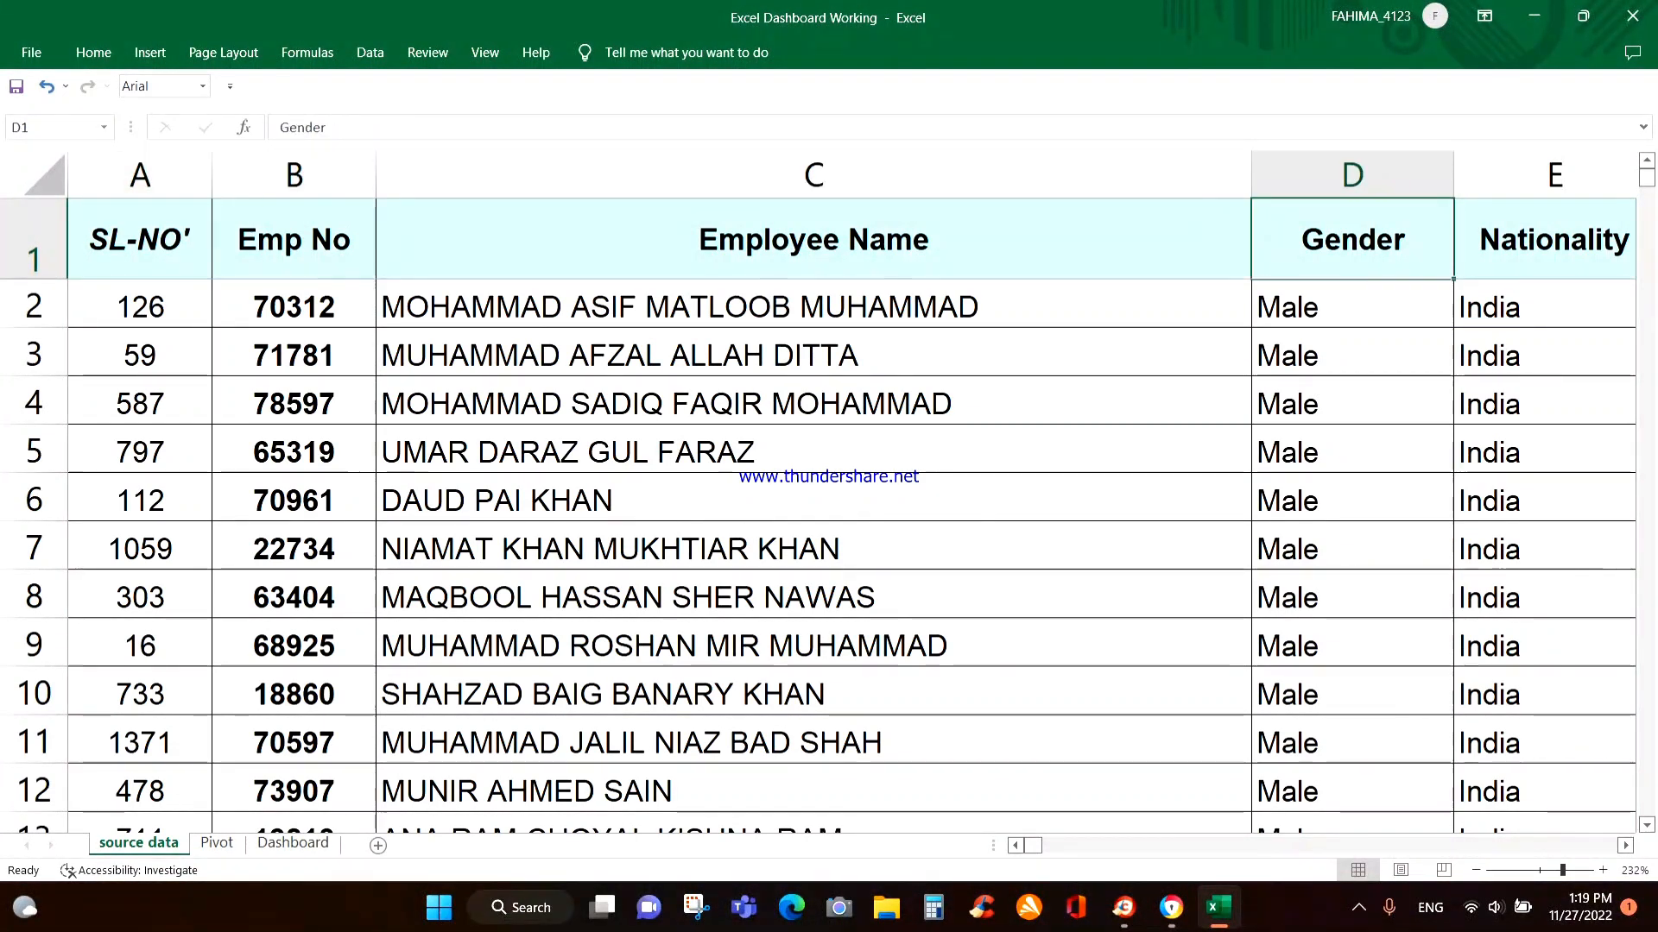
key(Left)
key(Left)
key(Left)
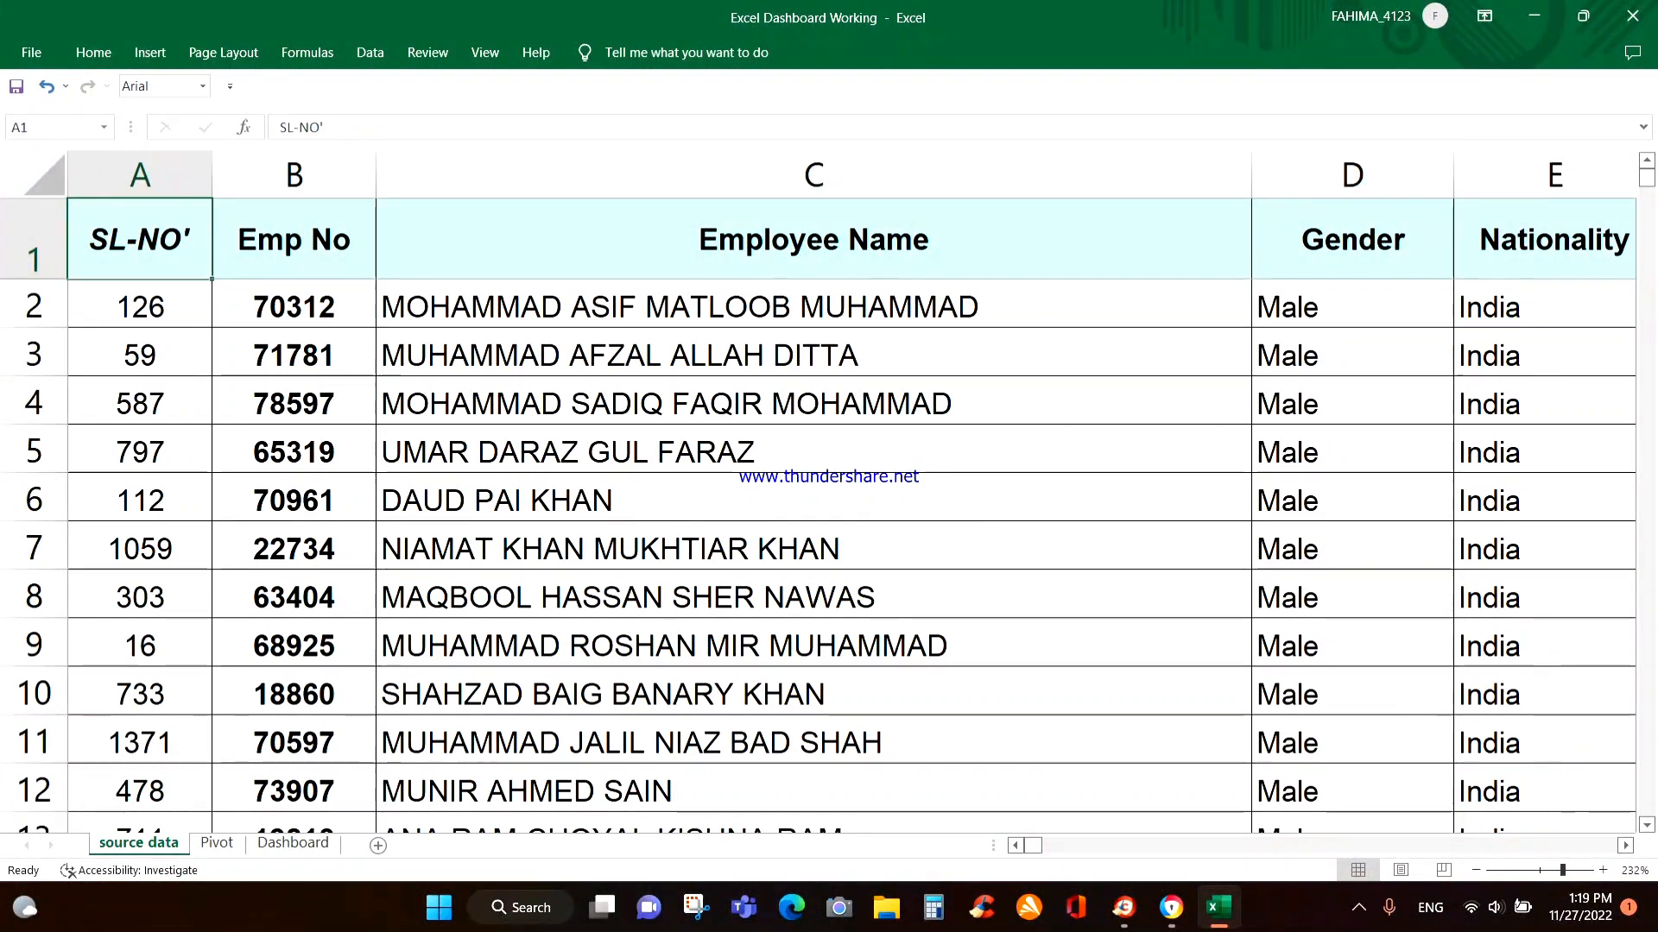
Insert a blank row above the header row of the source data sheet.
key(shift+space)
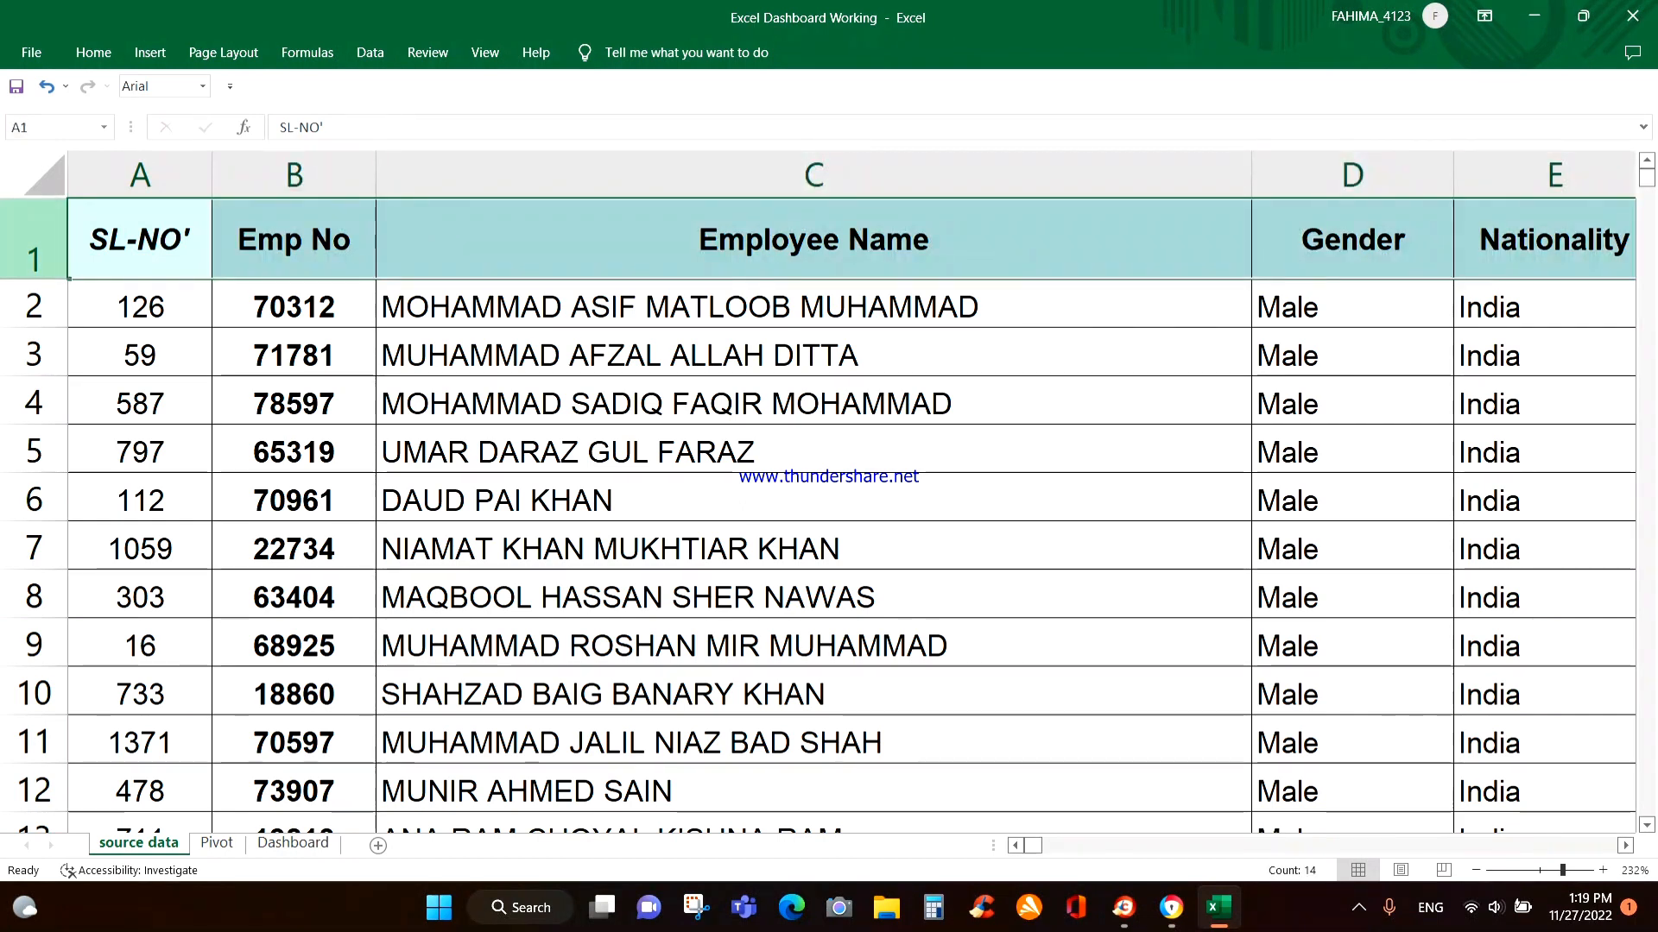
key(ctrl+shift+plus)
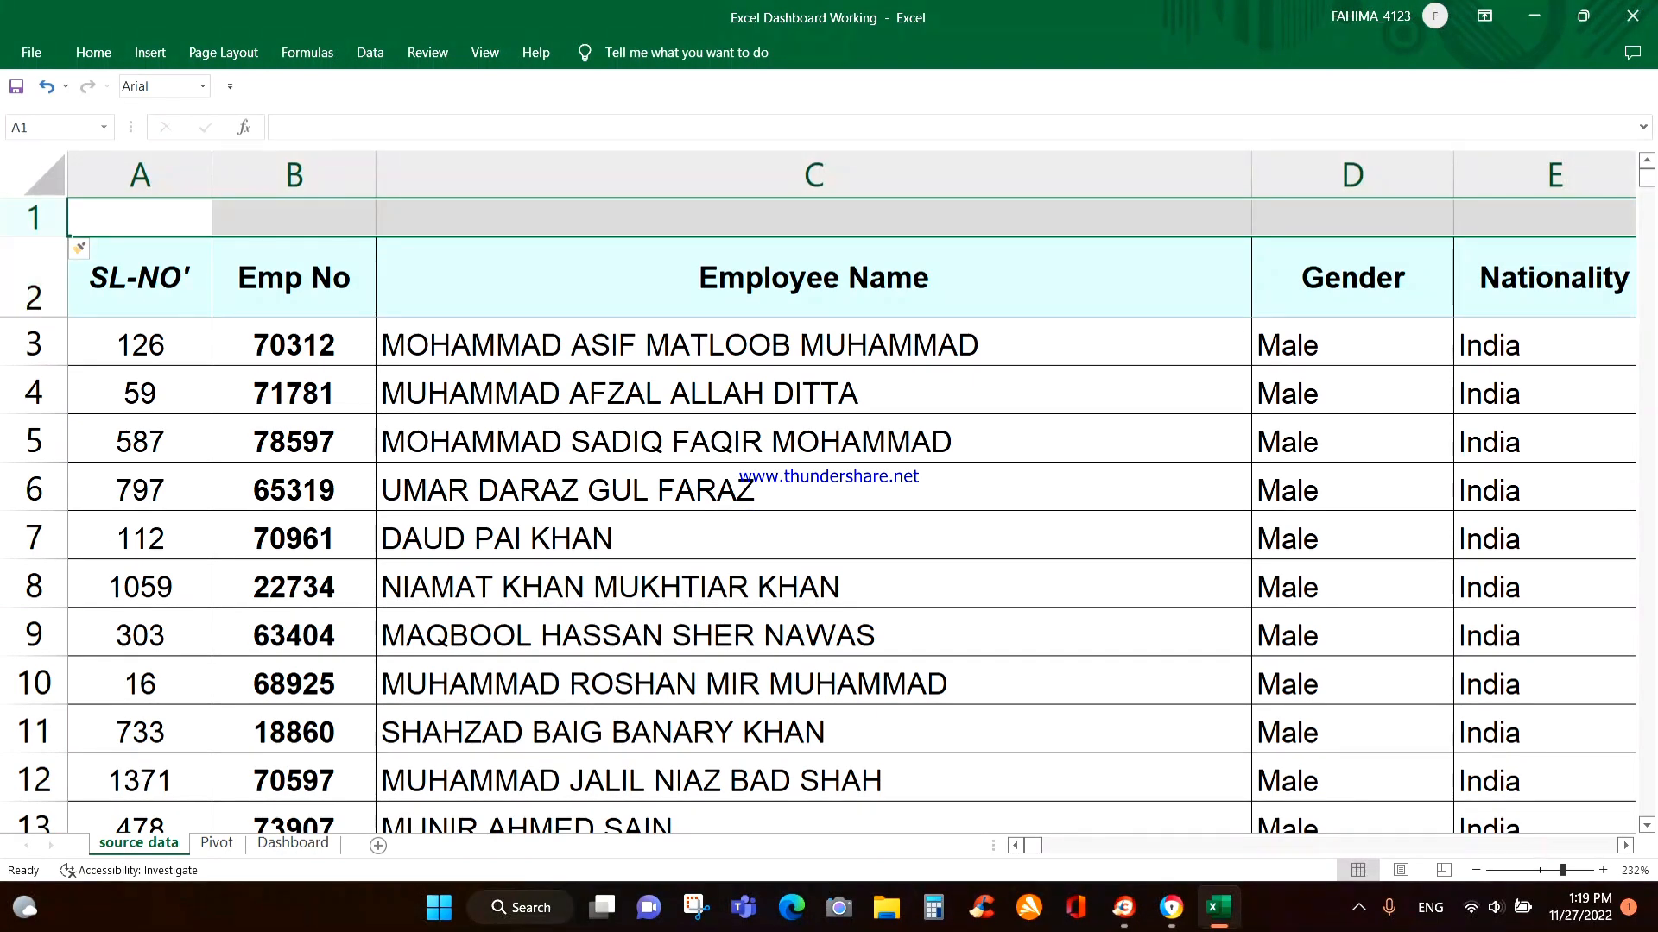
key(Up)
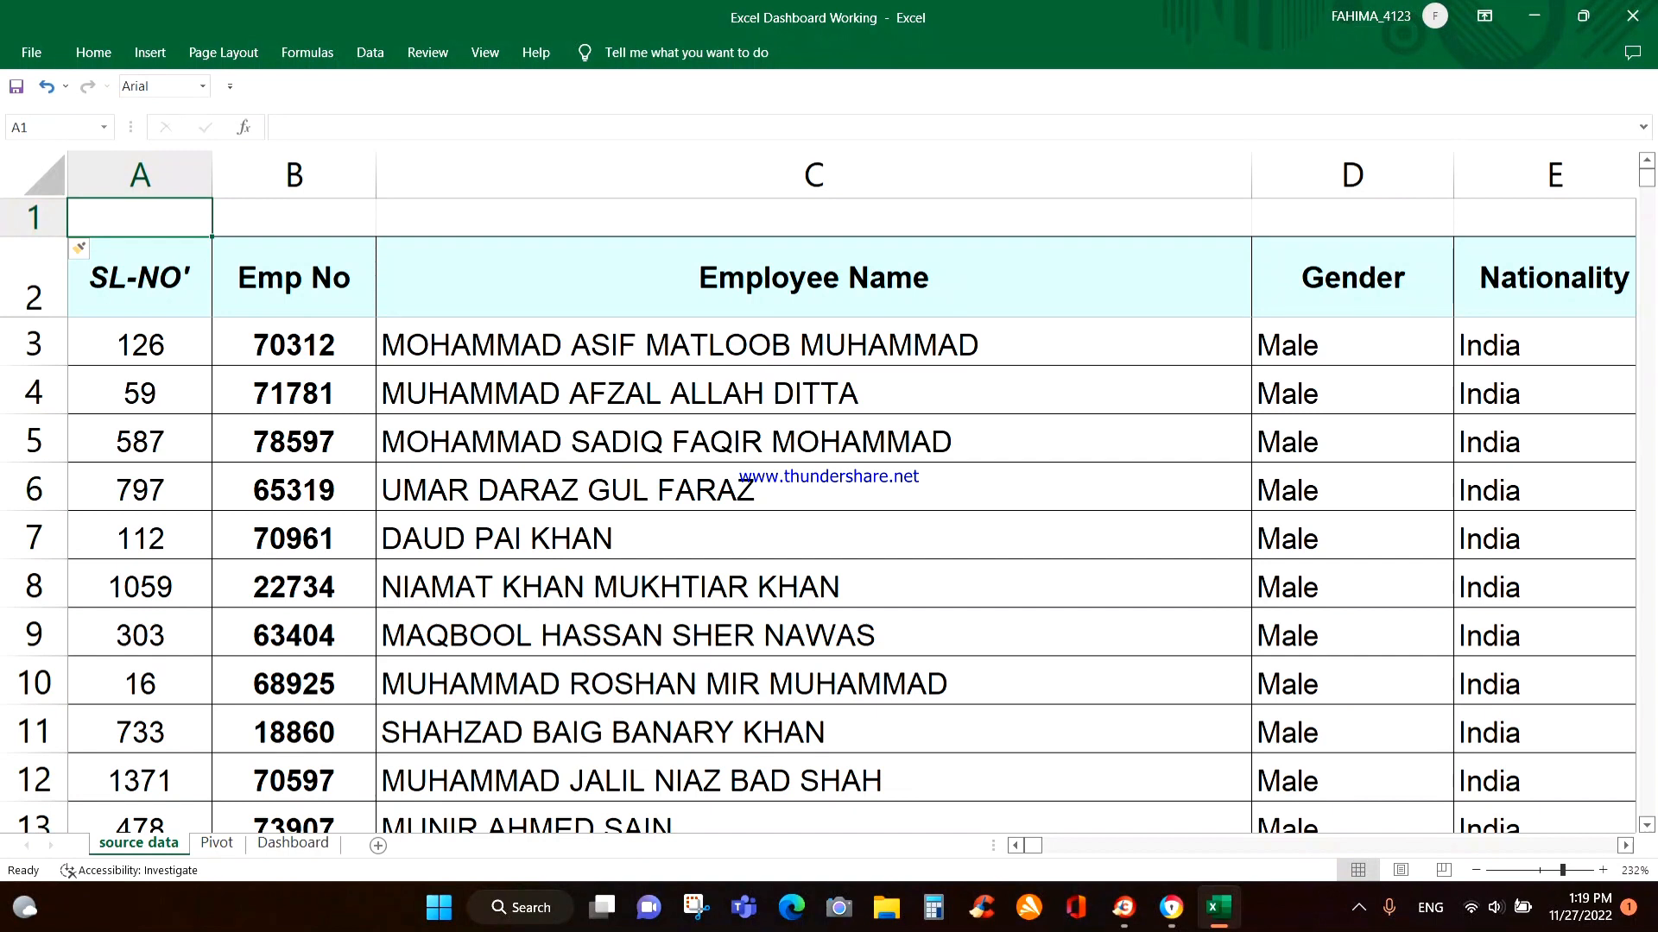
Enter the title DUMMY DATA in cell A1 above the employee table.
text(du)
key(BackSpace)
key(BackSpace)
text(D)
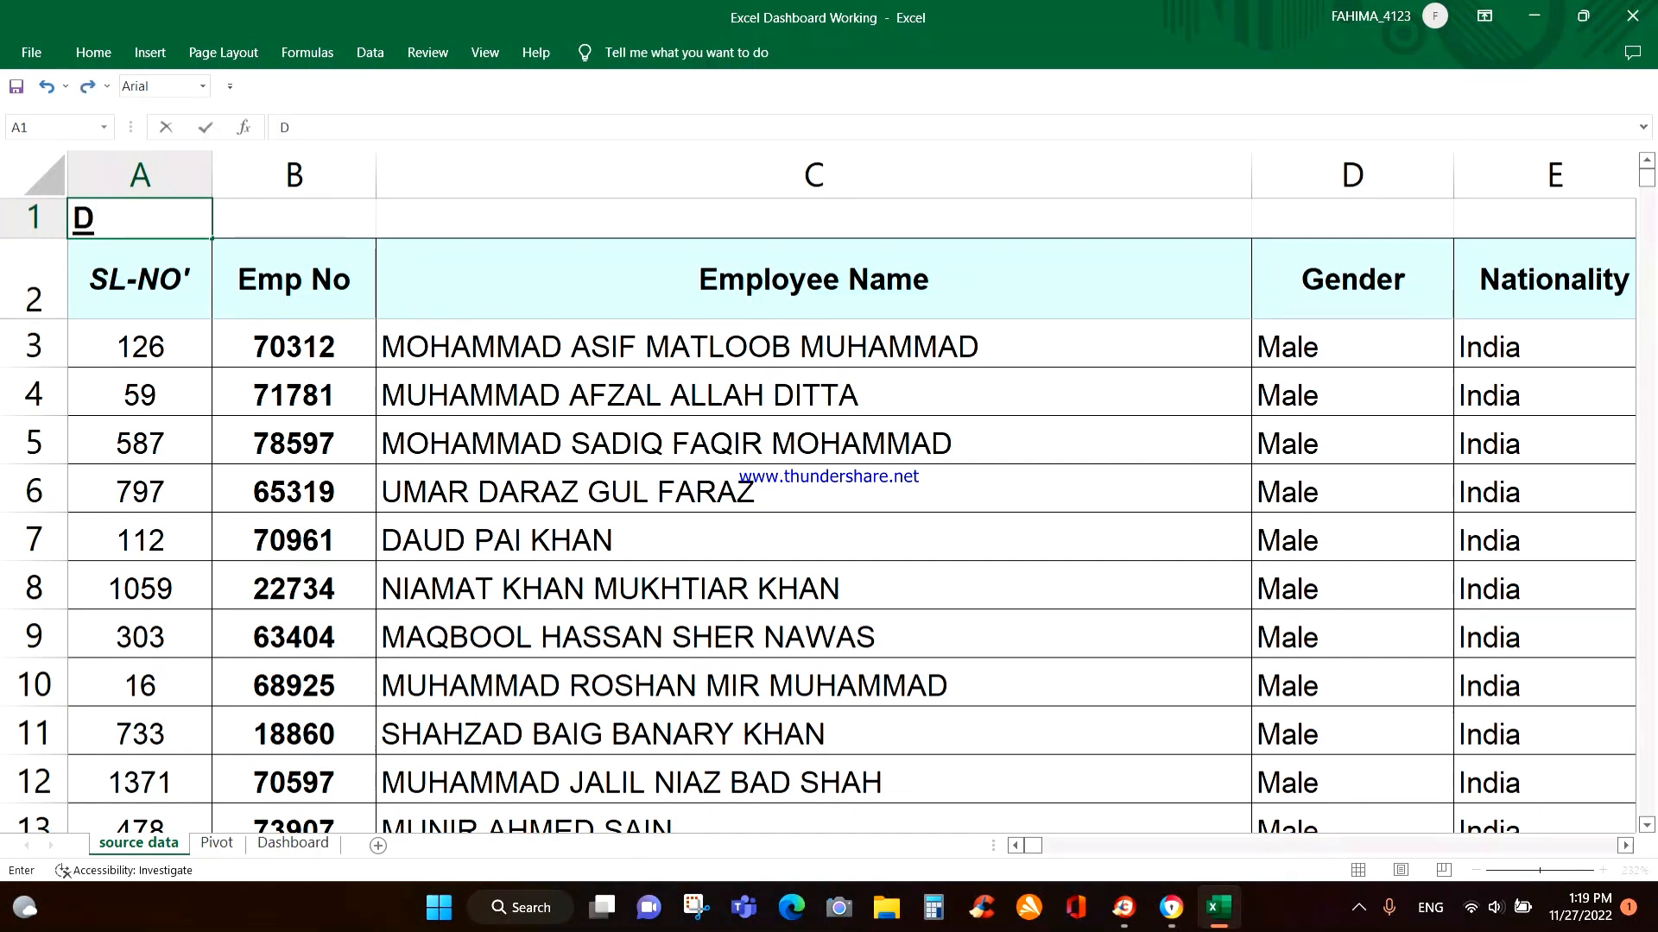
text(UMMY )
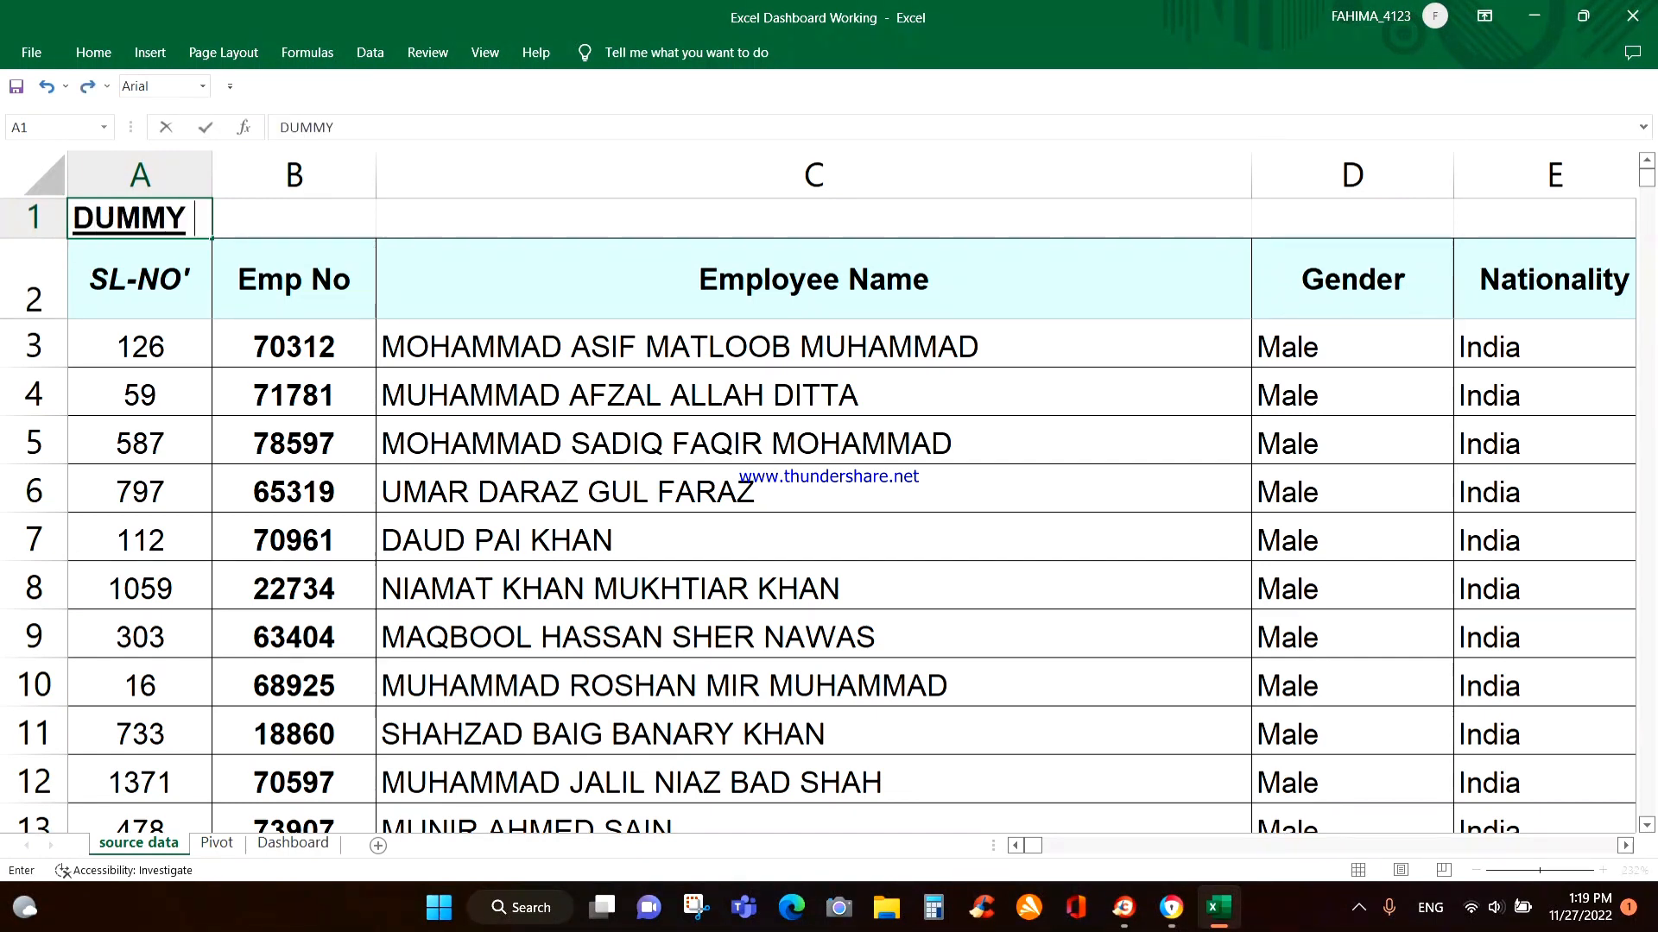
text(D)
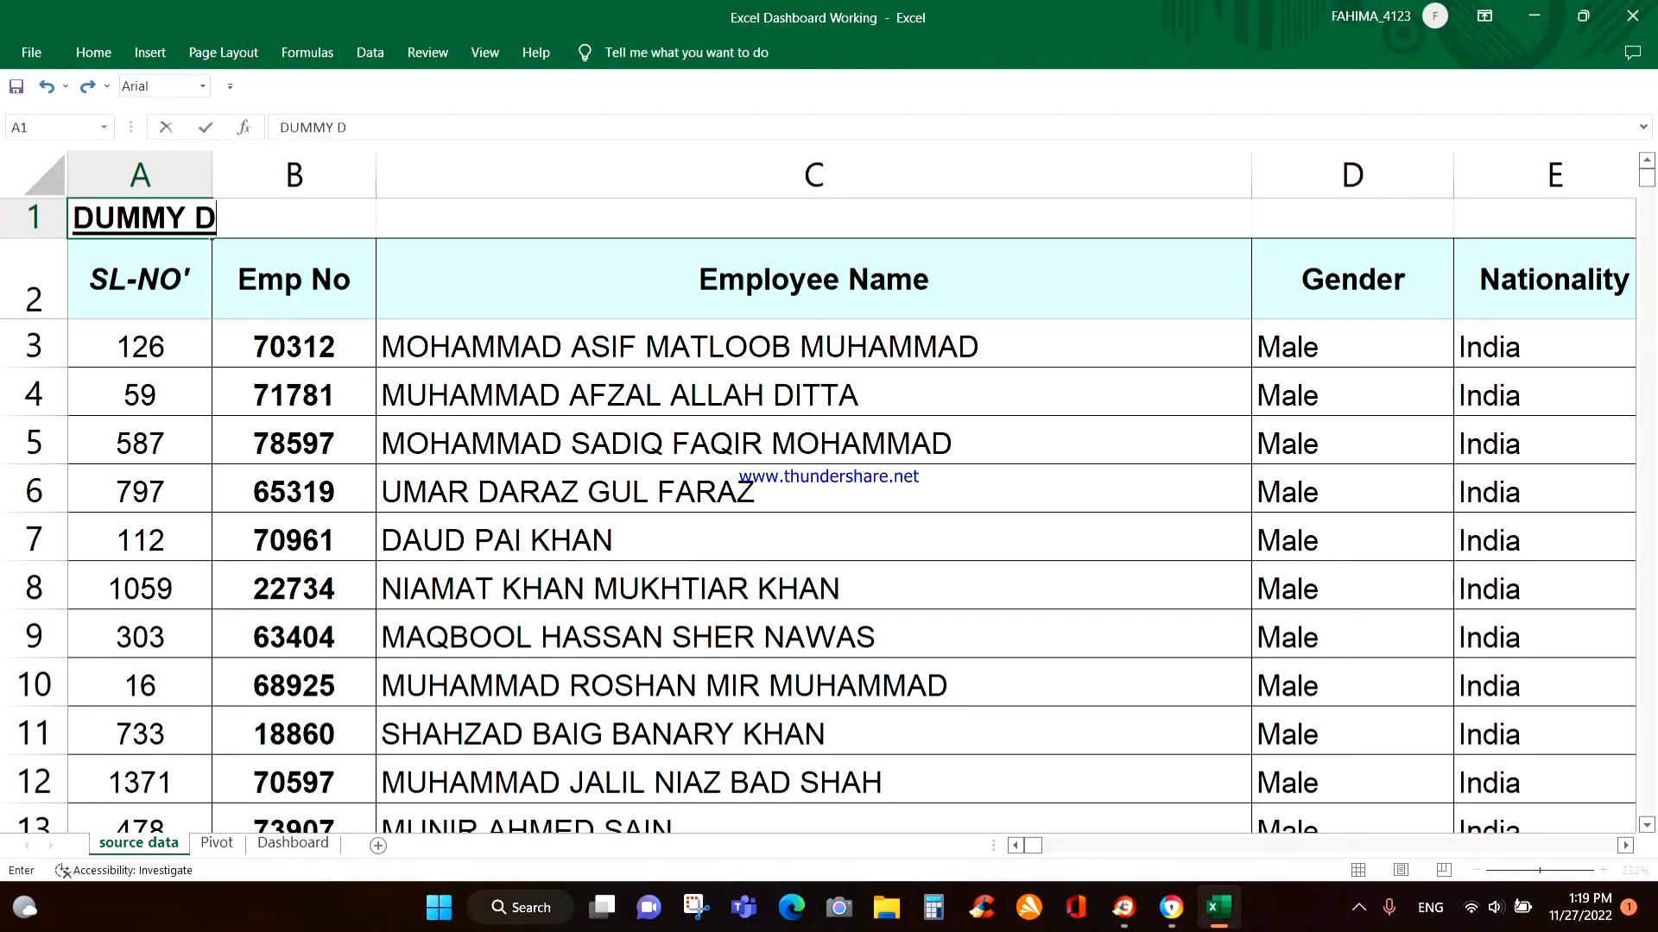
text(D)
key(BackSpace)
text(ATA)
key(Return)
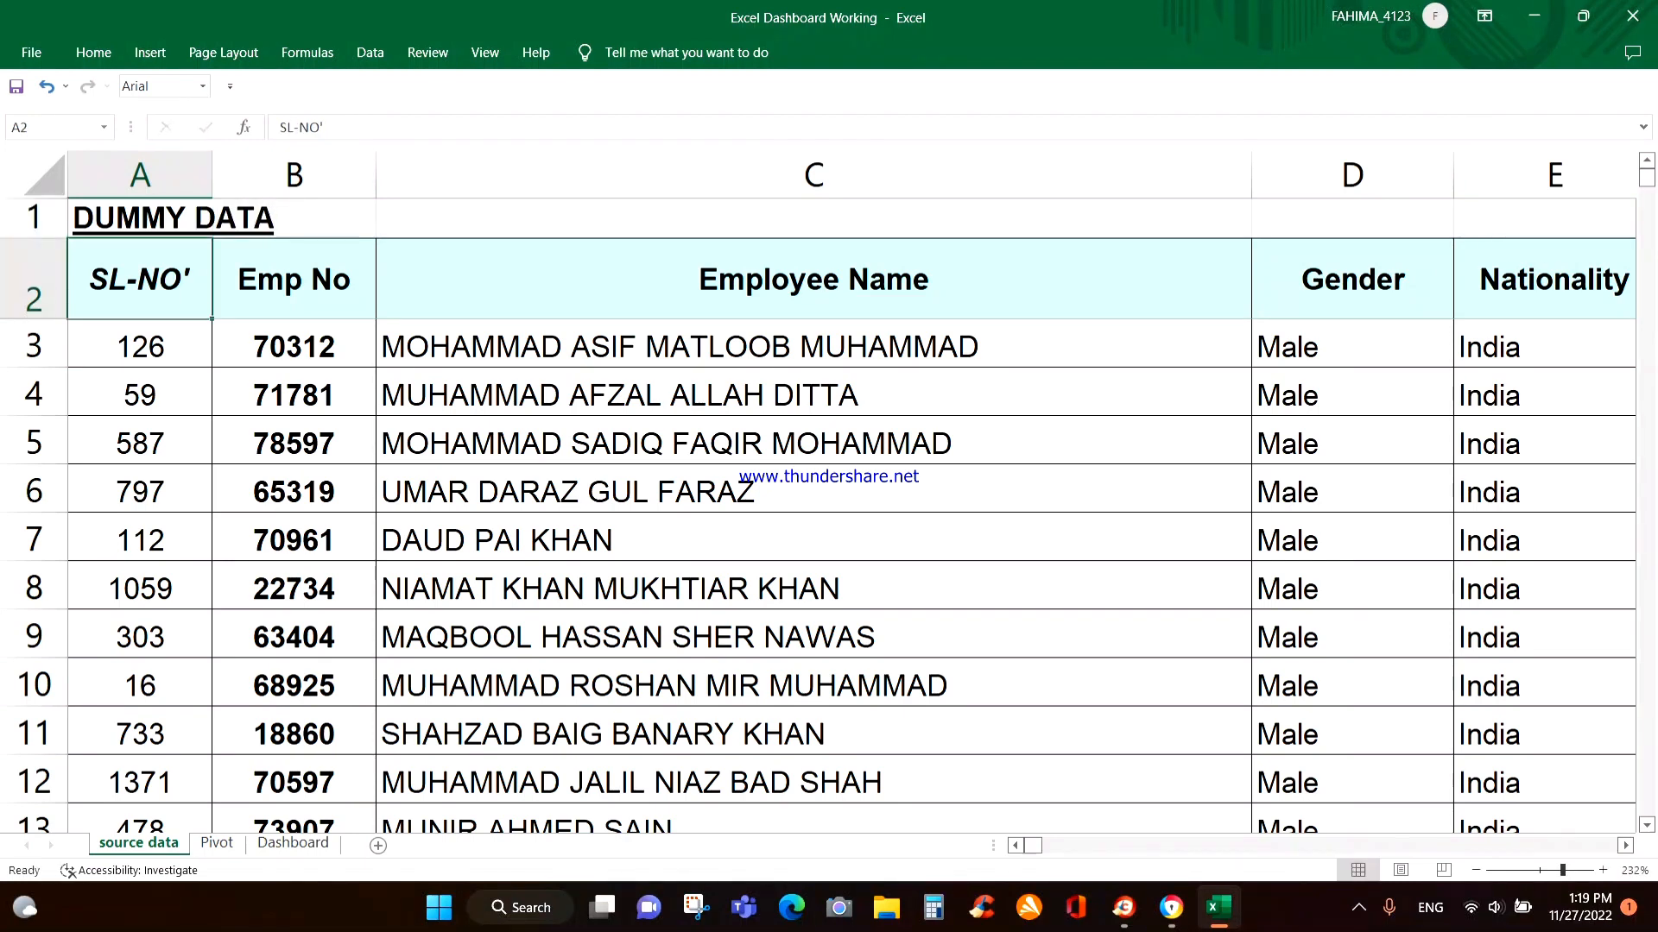
Check how far down the employee records extend and return to the first records.
key(Down)
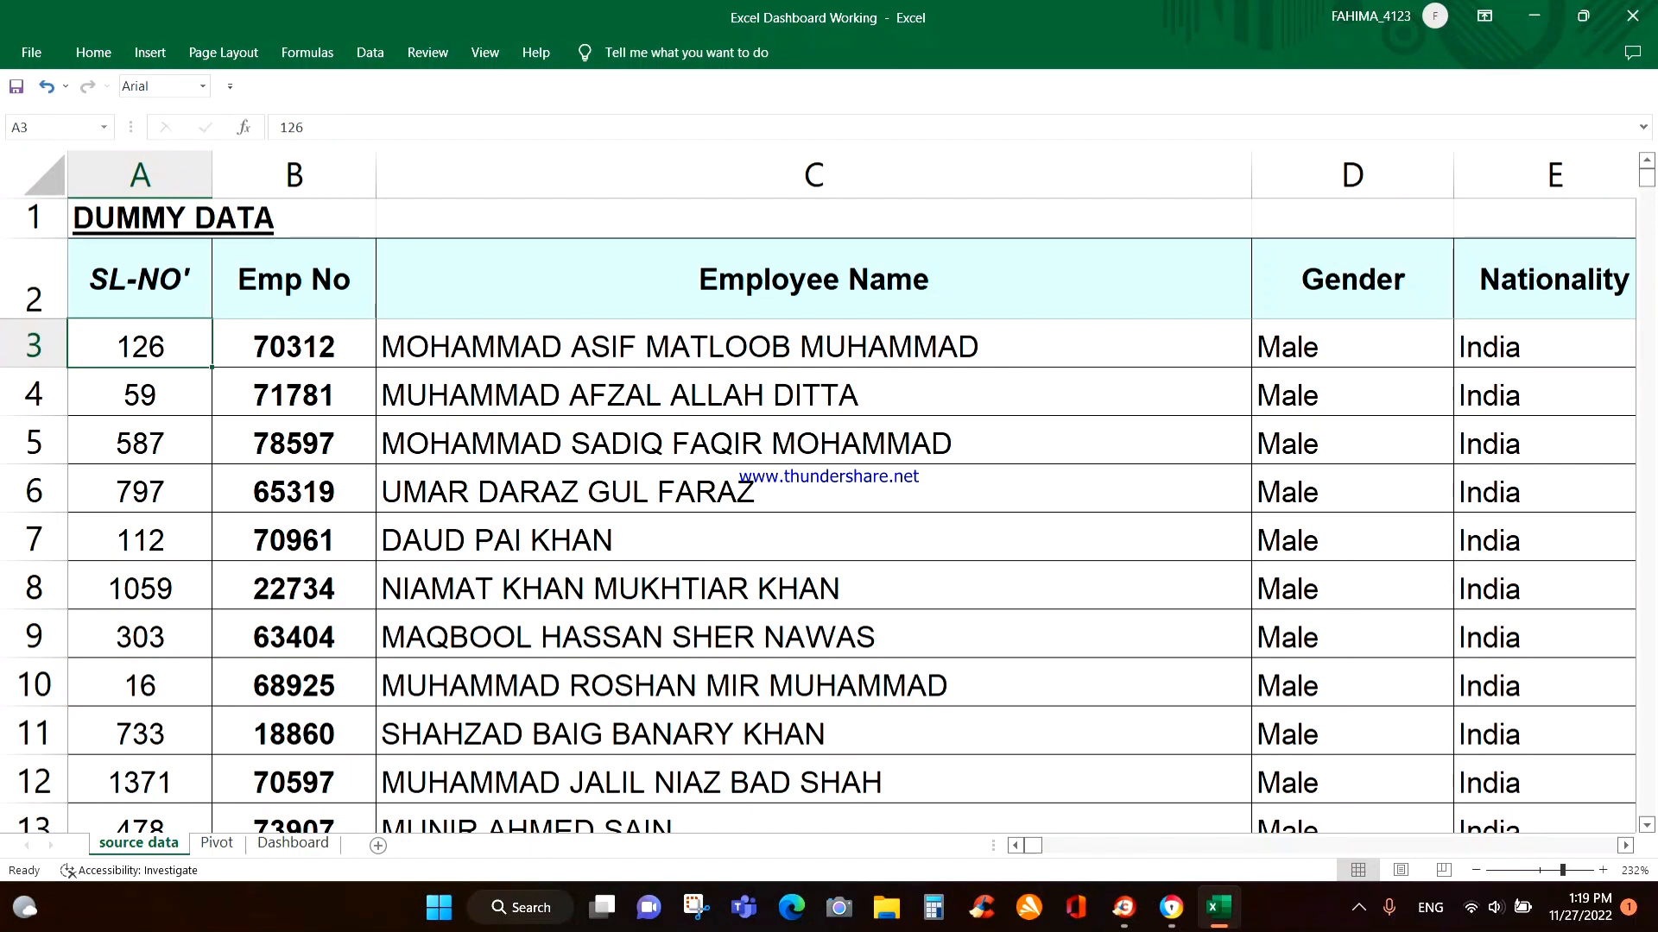
key(Up)
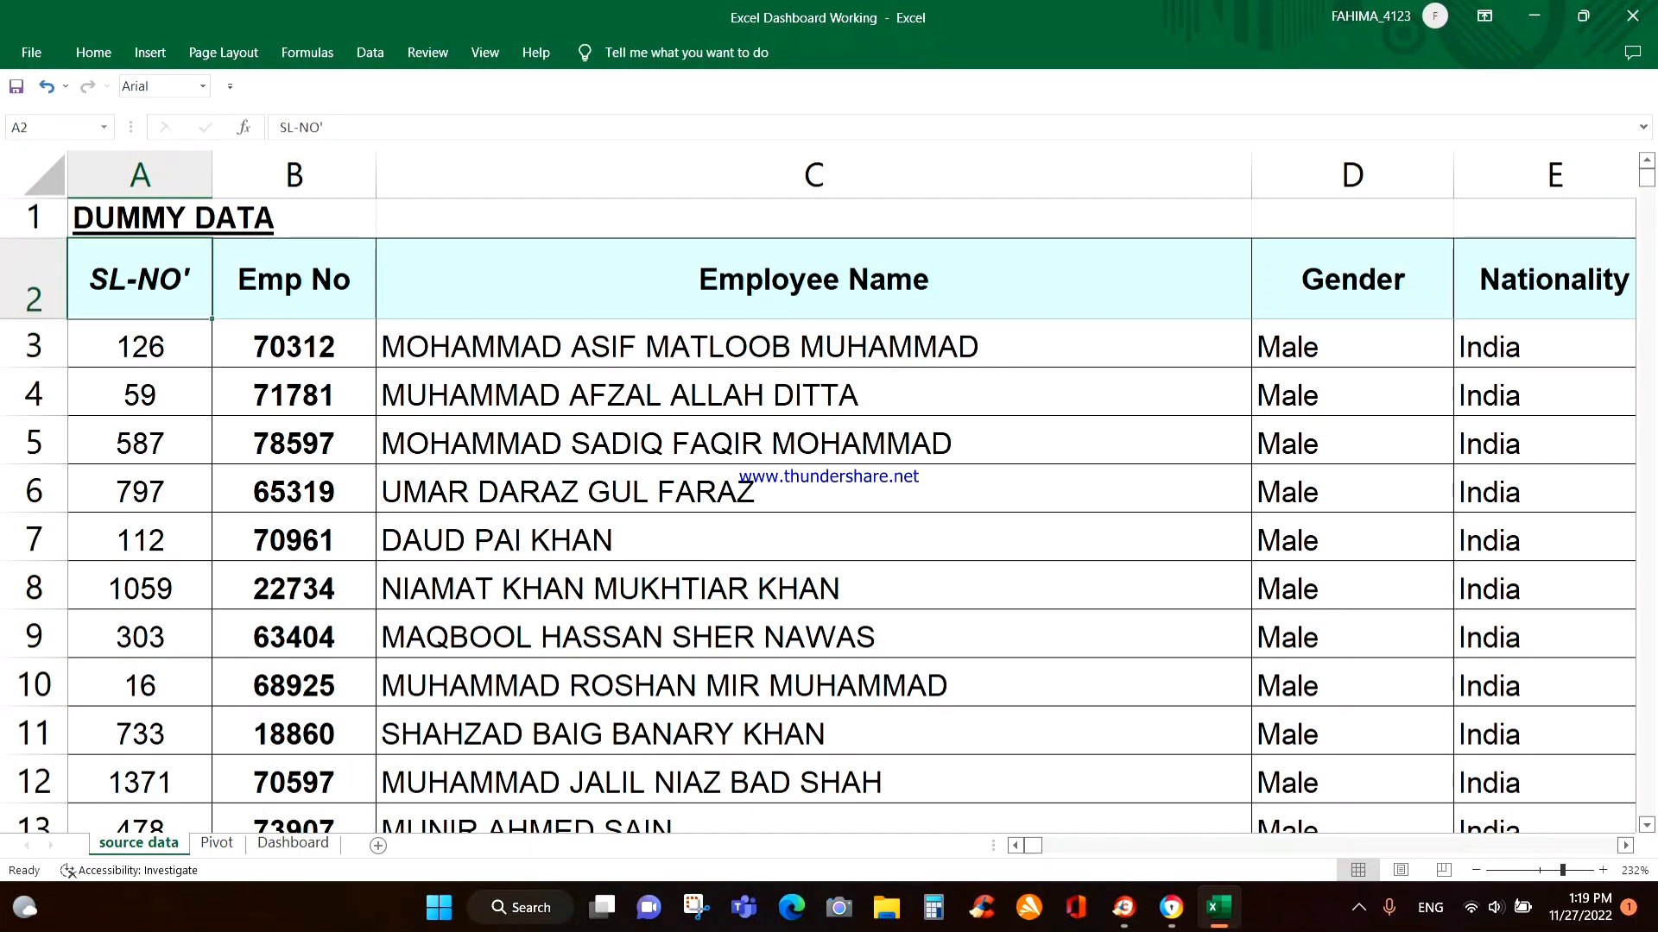
key(ctrl+Down)
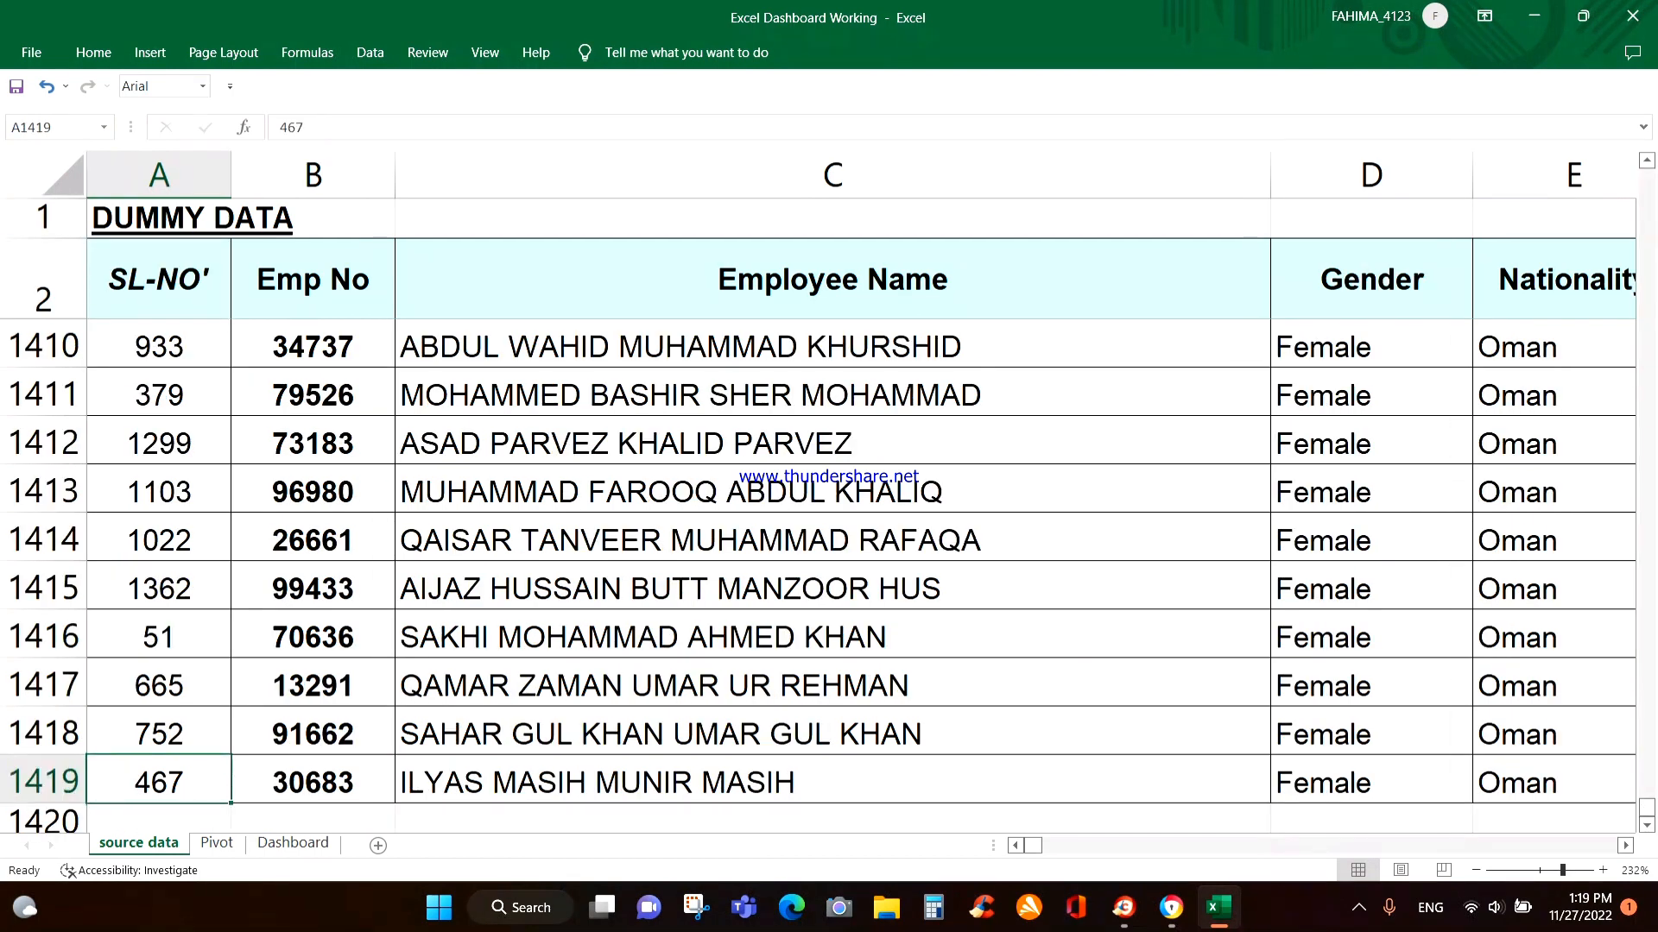
key(ctrl+Up)
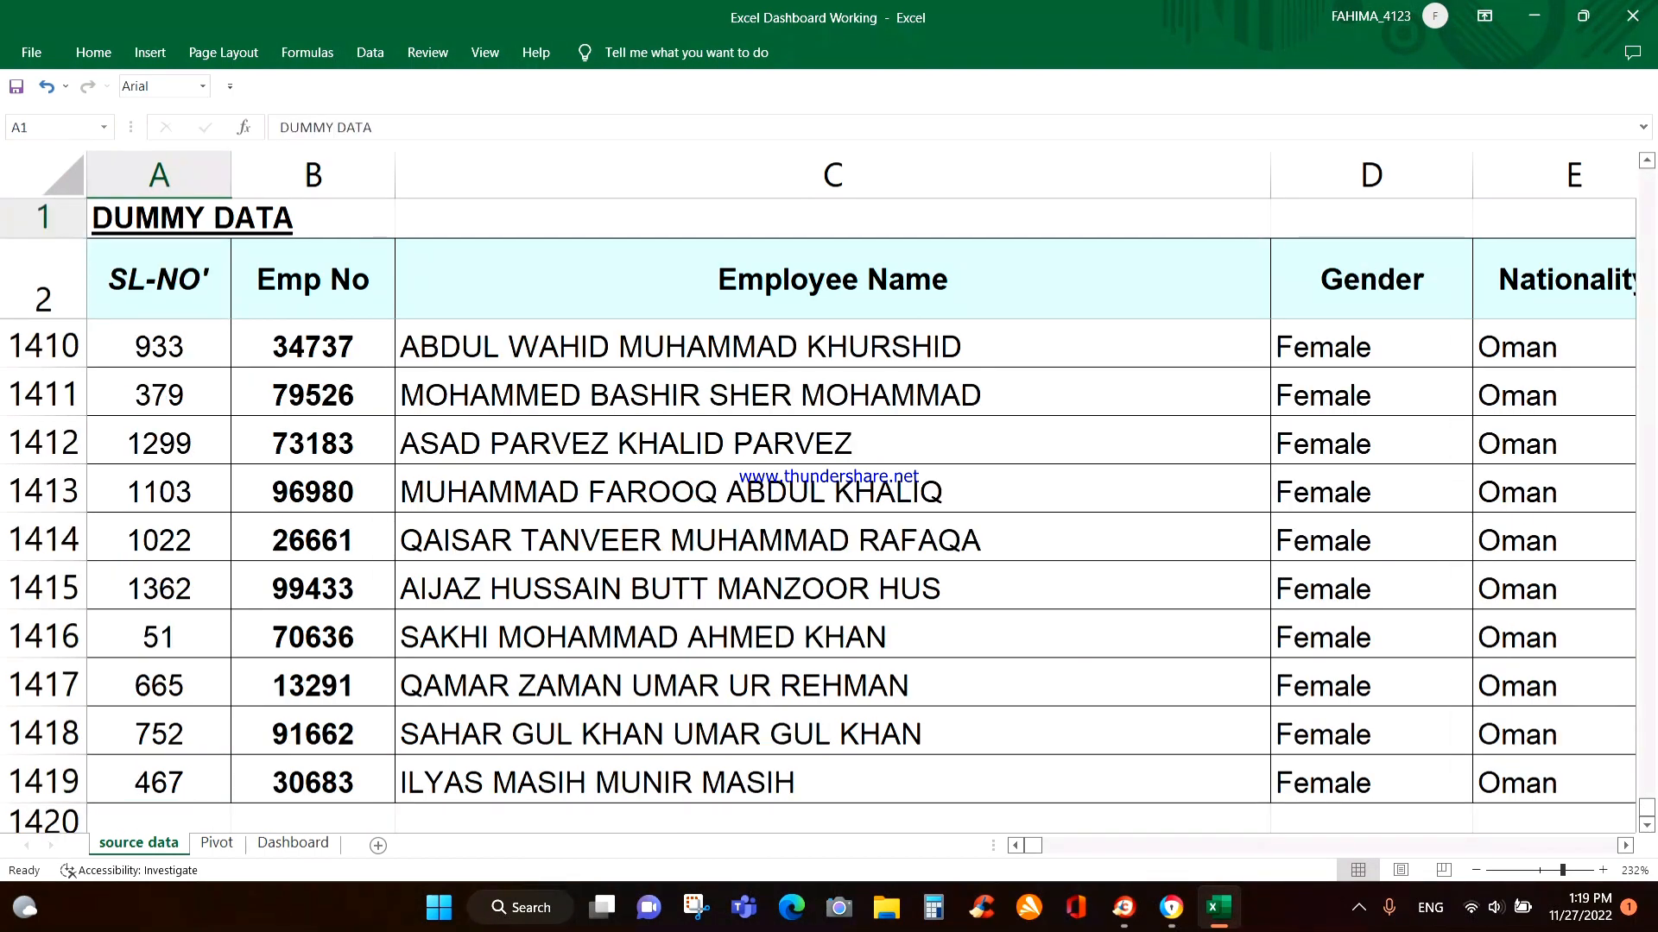
key(Down)
key(Down)
key(Down)
key(Down)
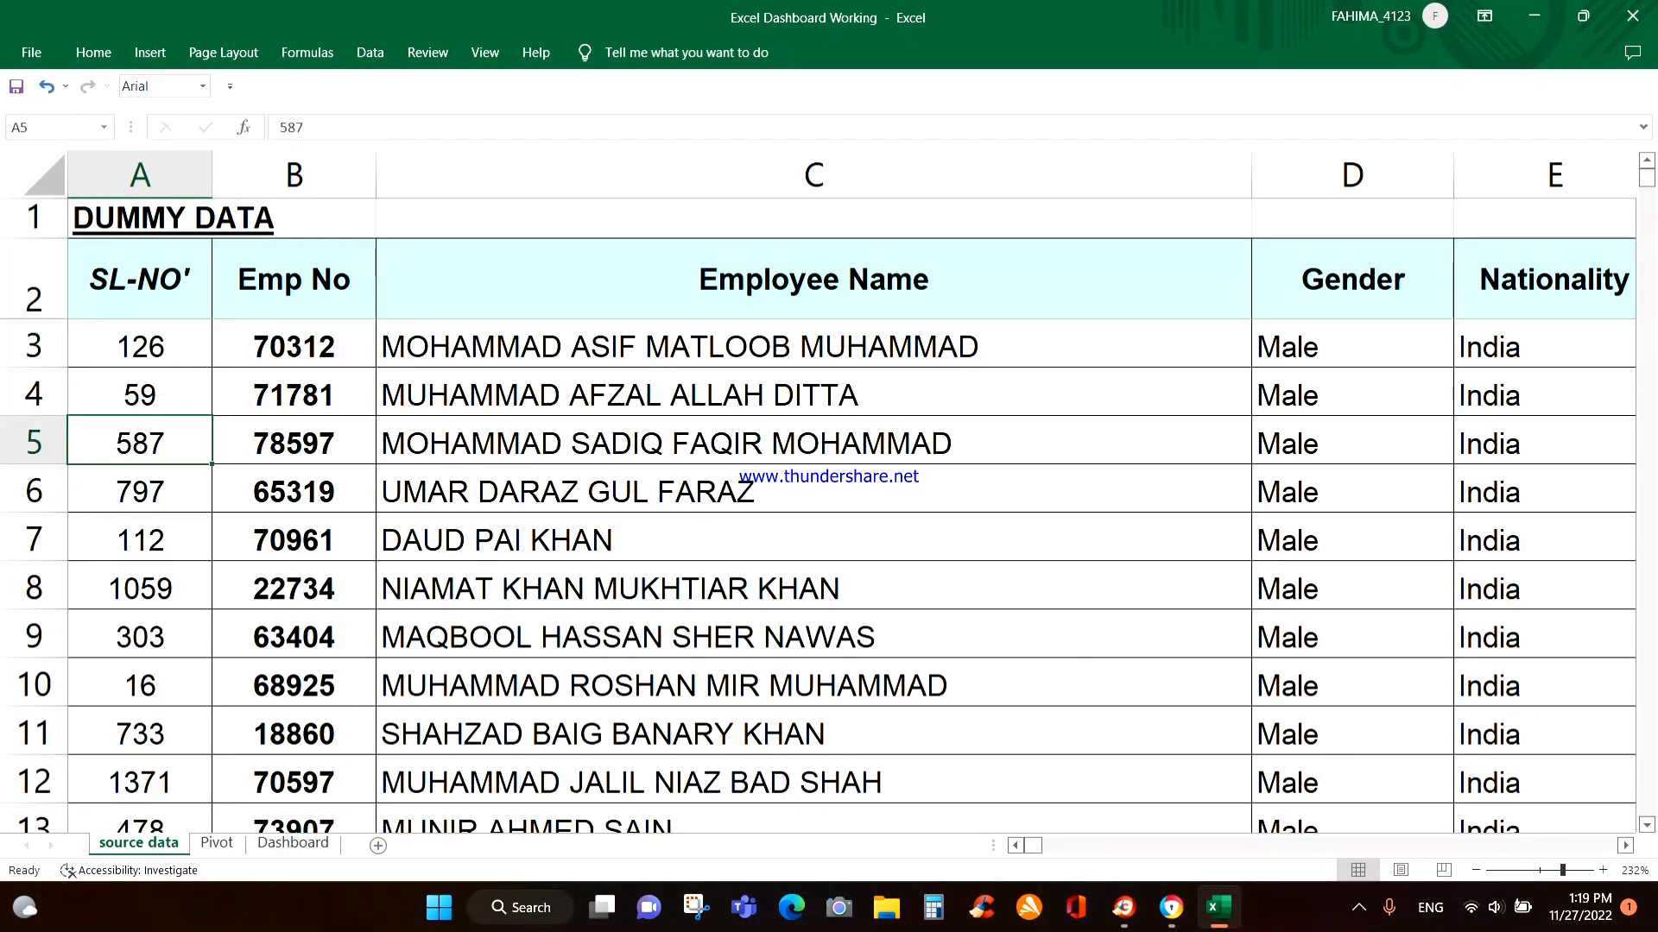
Look across an employee record's columns and return to the SL-NO' column in row 7.
key(Down)
key(Right)
key(Right)
key(Right)
key(Right)
key(Right)
key(Right)
key(Right)
key(Right)
key(Right)
key(Right)
key(Right)
key(Right)
key(Right)
key(Right)
key(Right)
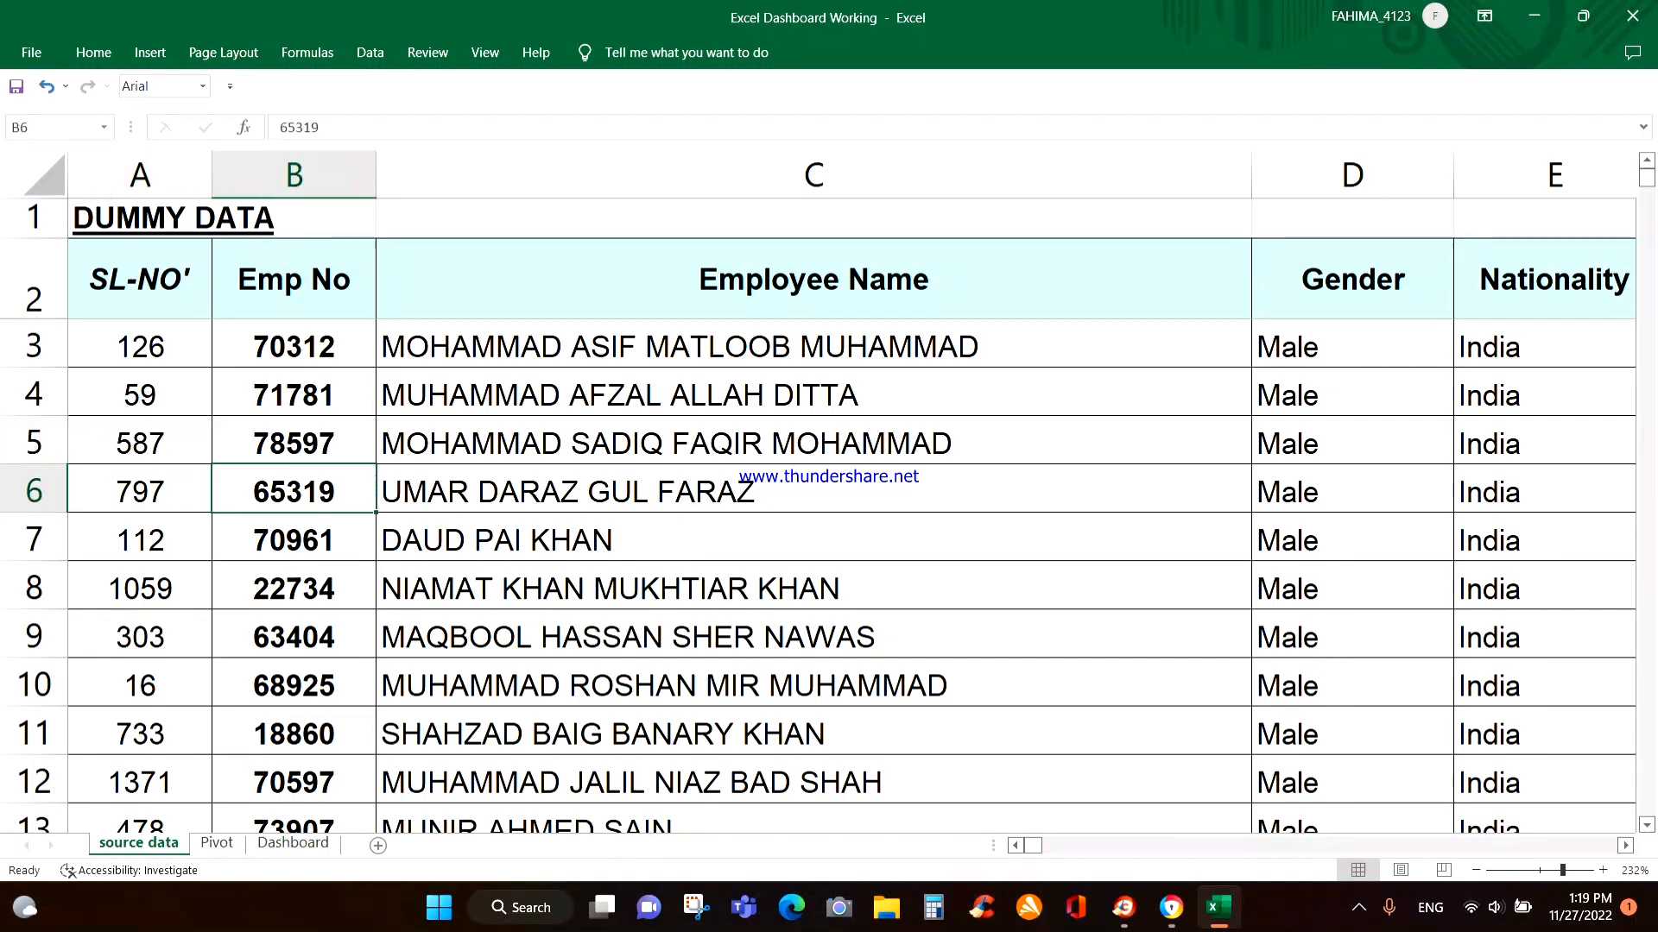
key(Down)
key(Left)
key(Left)
key(Left)
key(Left)
key(Left)
key(Left)
key(Left)
key(Left)
key(Left)
key(Left)
key(Left)
key(Left)
key(Left)
key(Left)
key(Left)
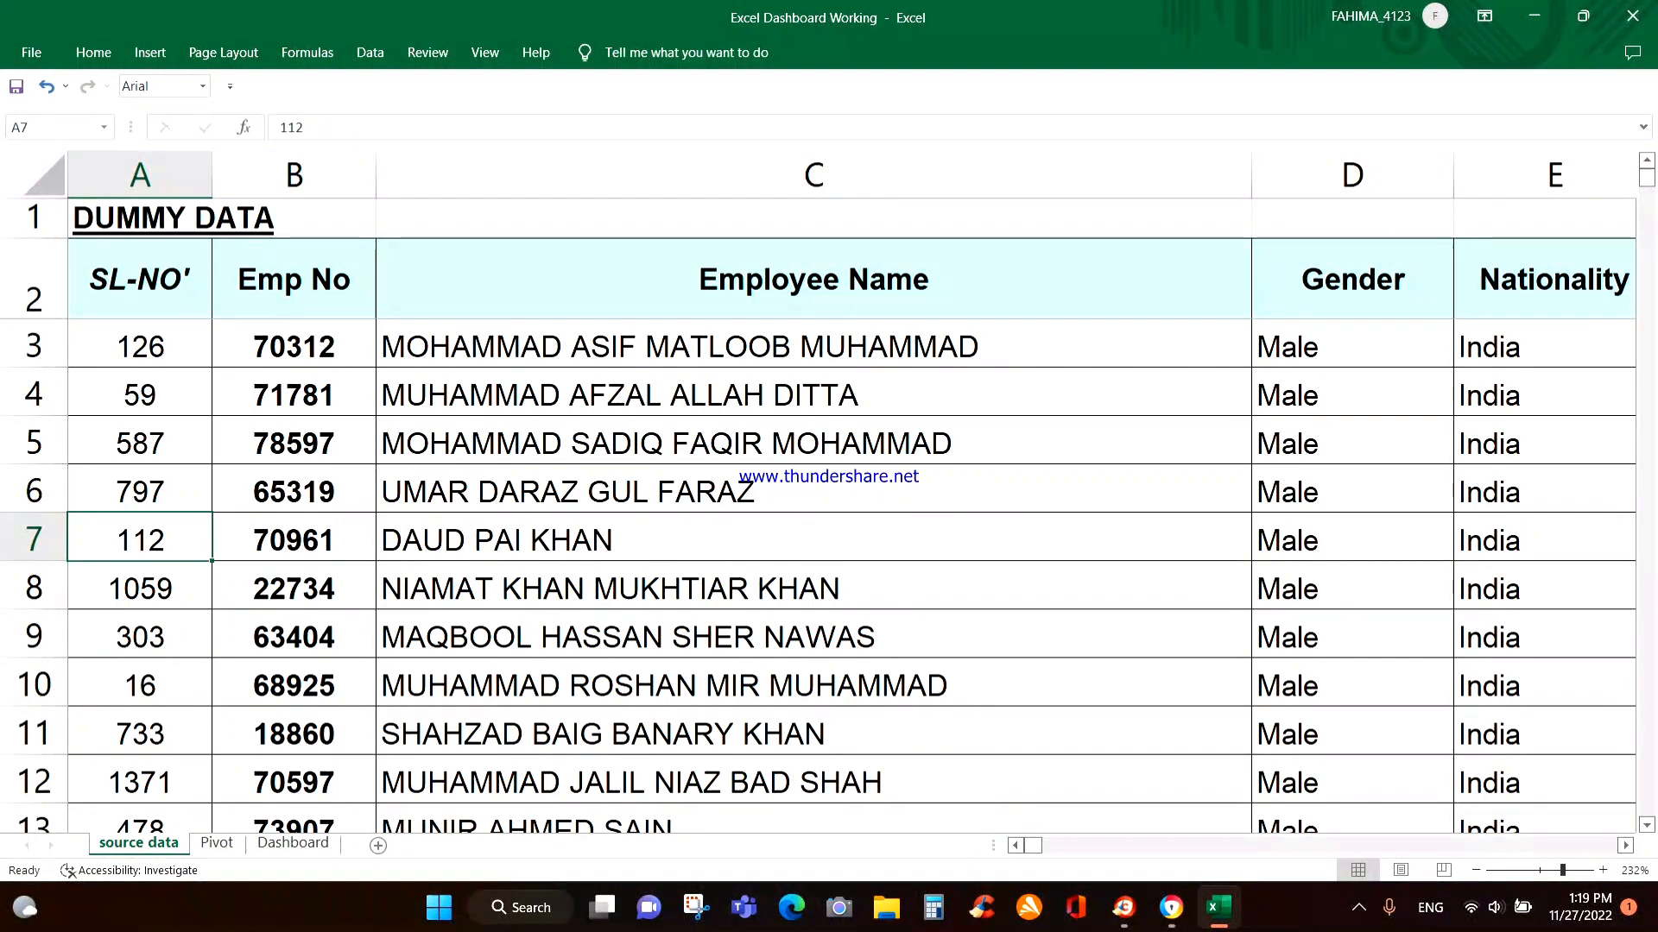
Review the Gender, Nationality, Department, Position, Project, Appointment Date, Appraisal Rating, Emp-Status and salary columns along row 7.
key(Right)
key(Right)
key(Right)
key(Right)
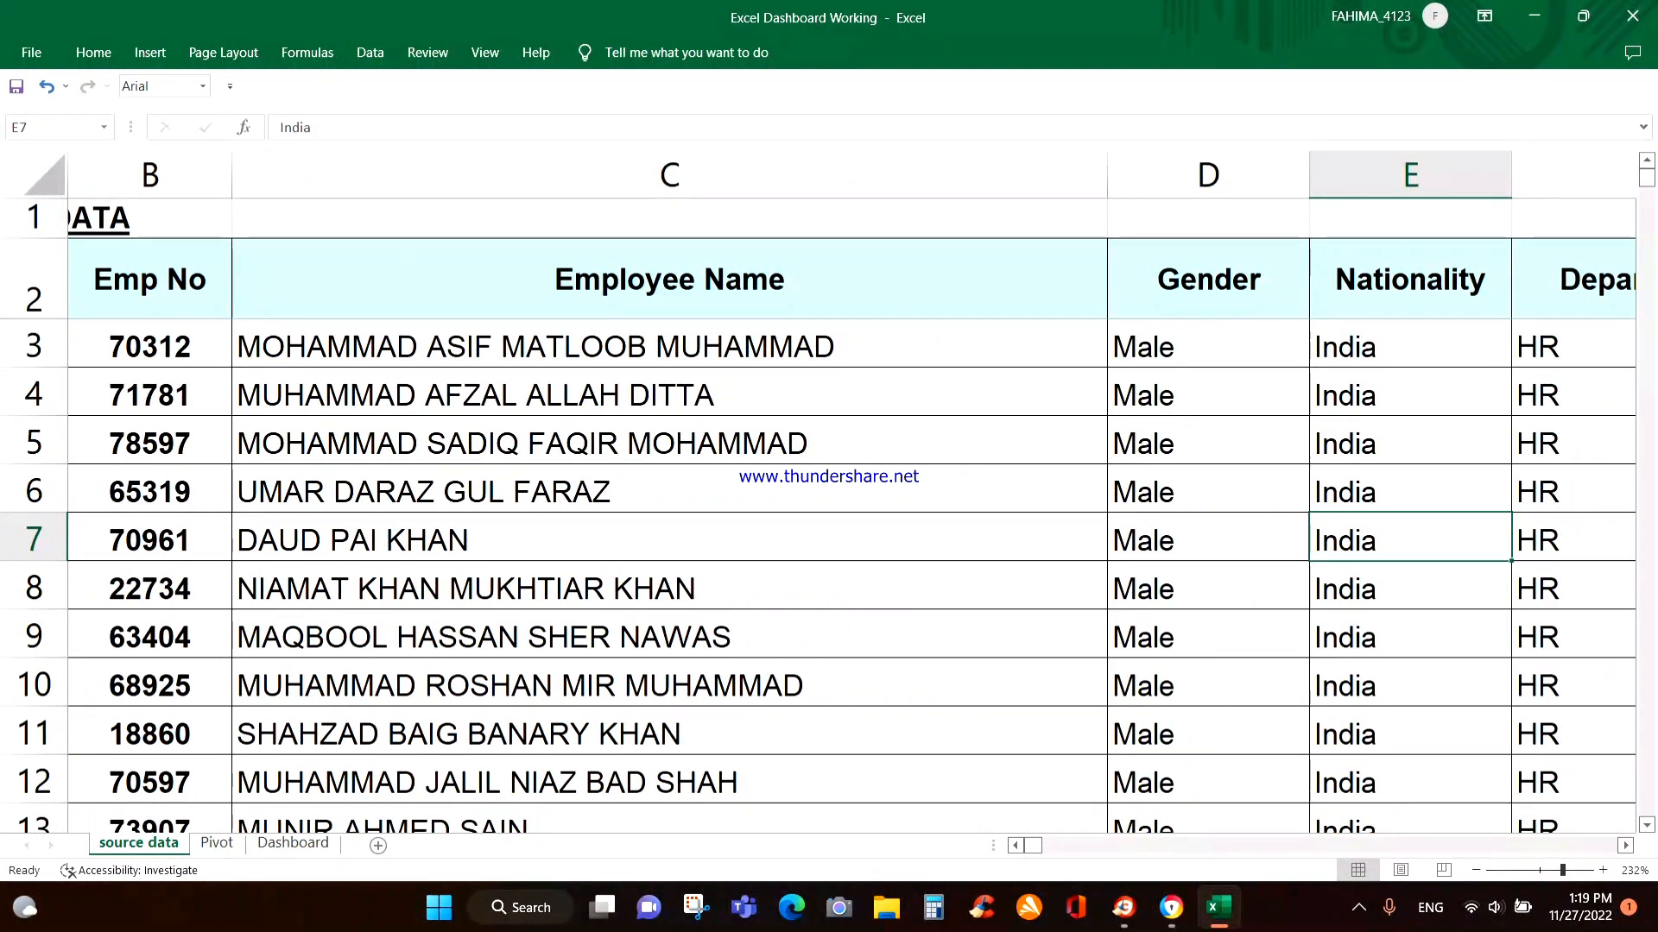
key(Right)
key(Right)
key(Right)
key(Left)
key(Left)
key(Left)
key(Left)
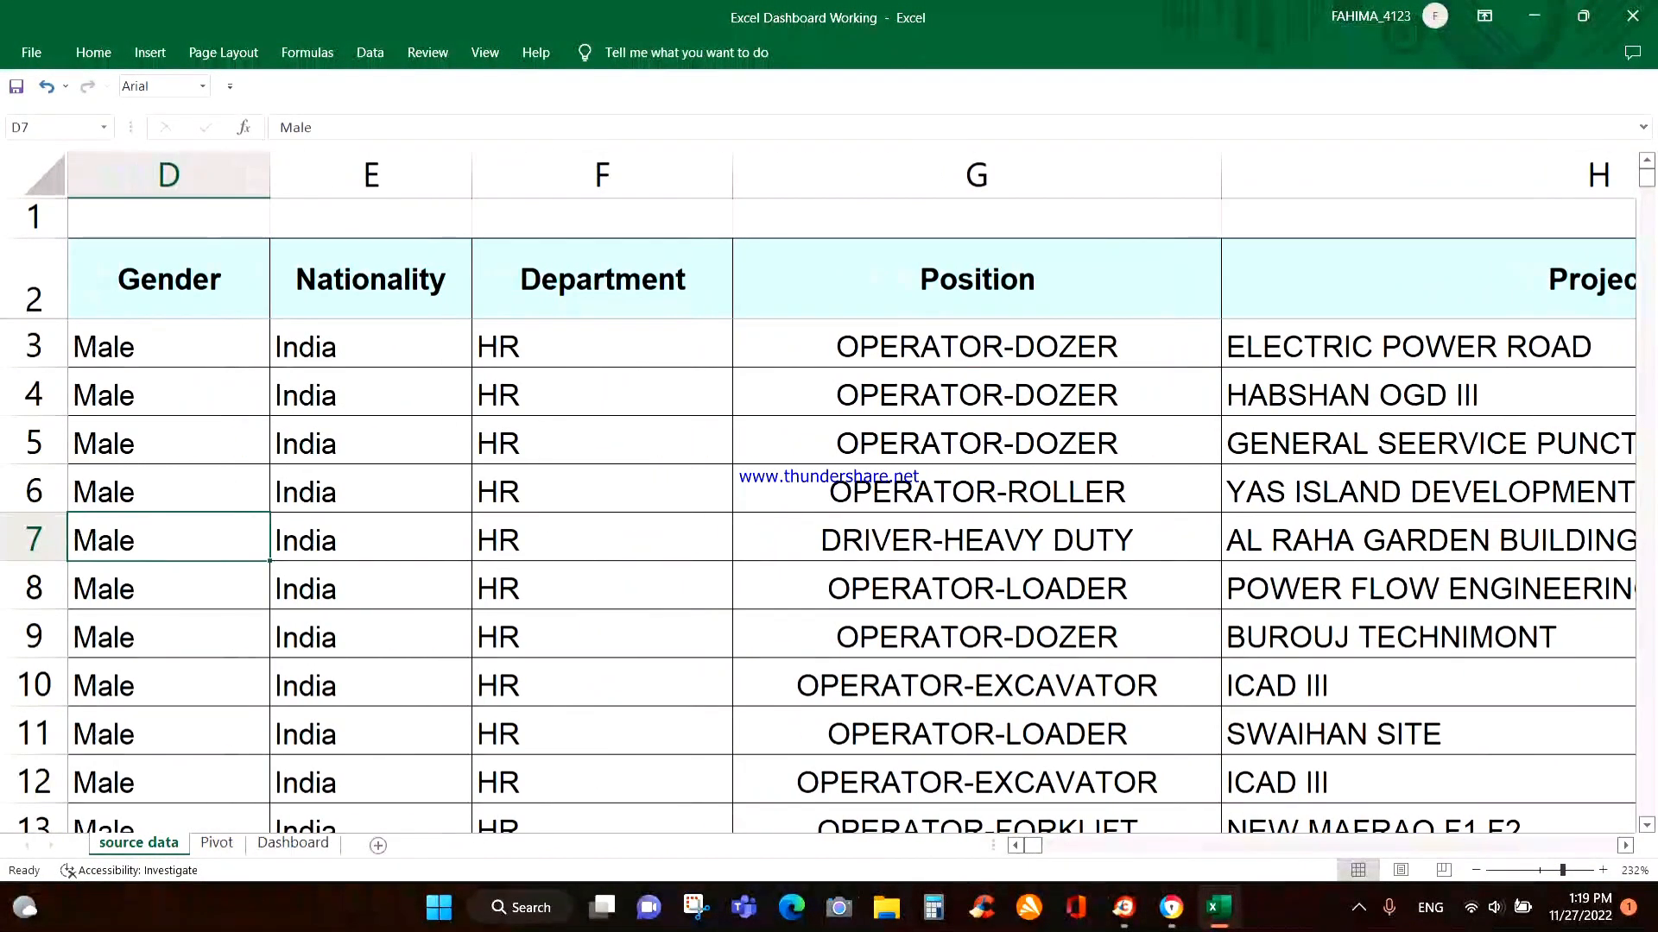
key(Right)
key(Right)
key(Right)
key(Right)
key(Right)
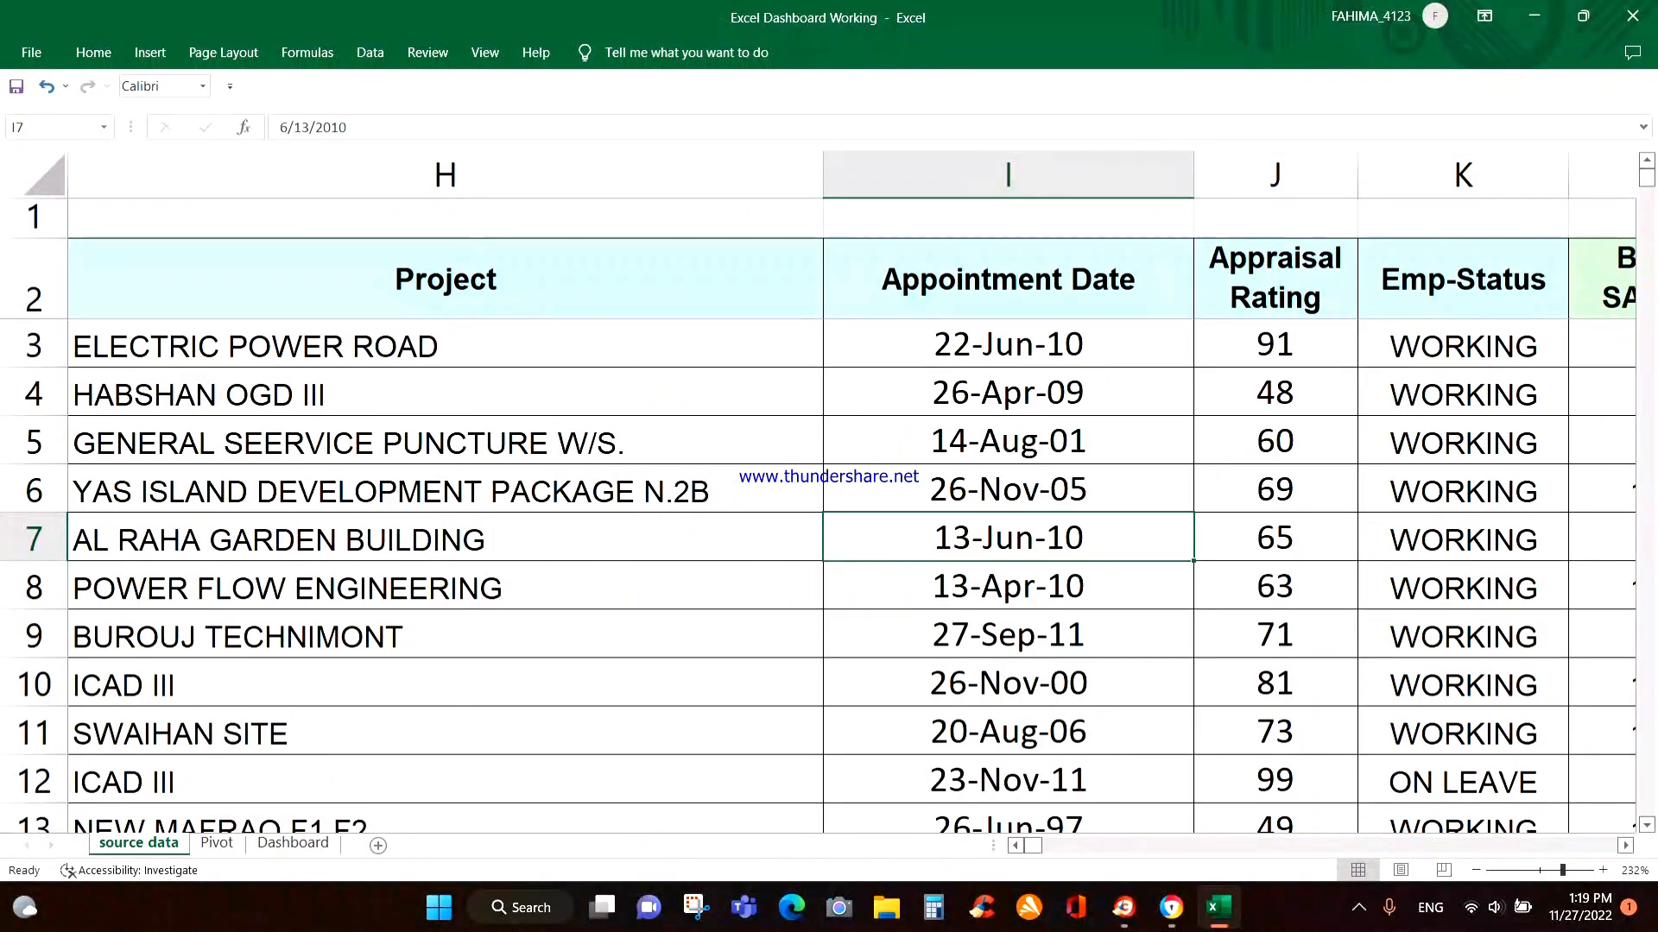
key(Right)
key(Right)
key(Right)
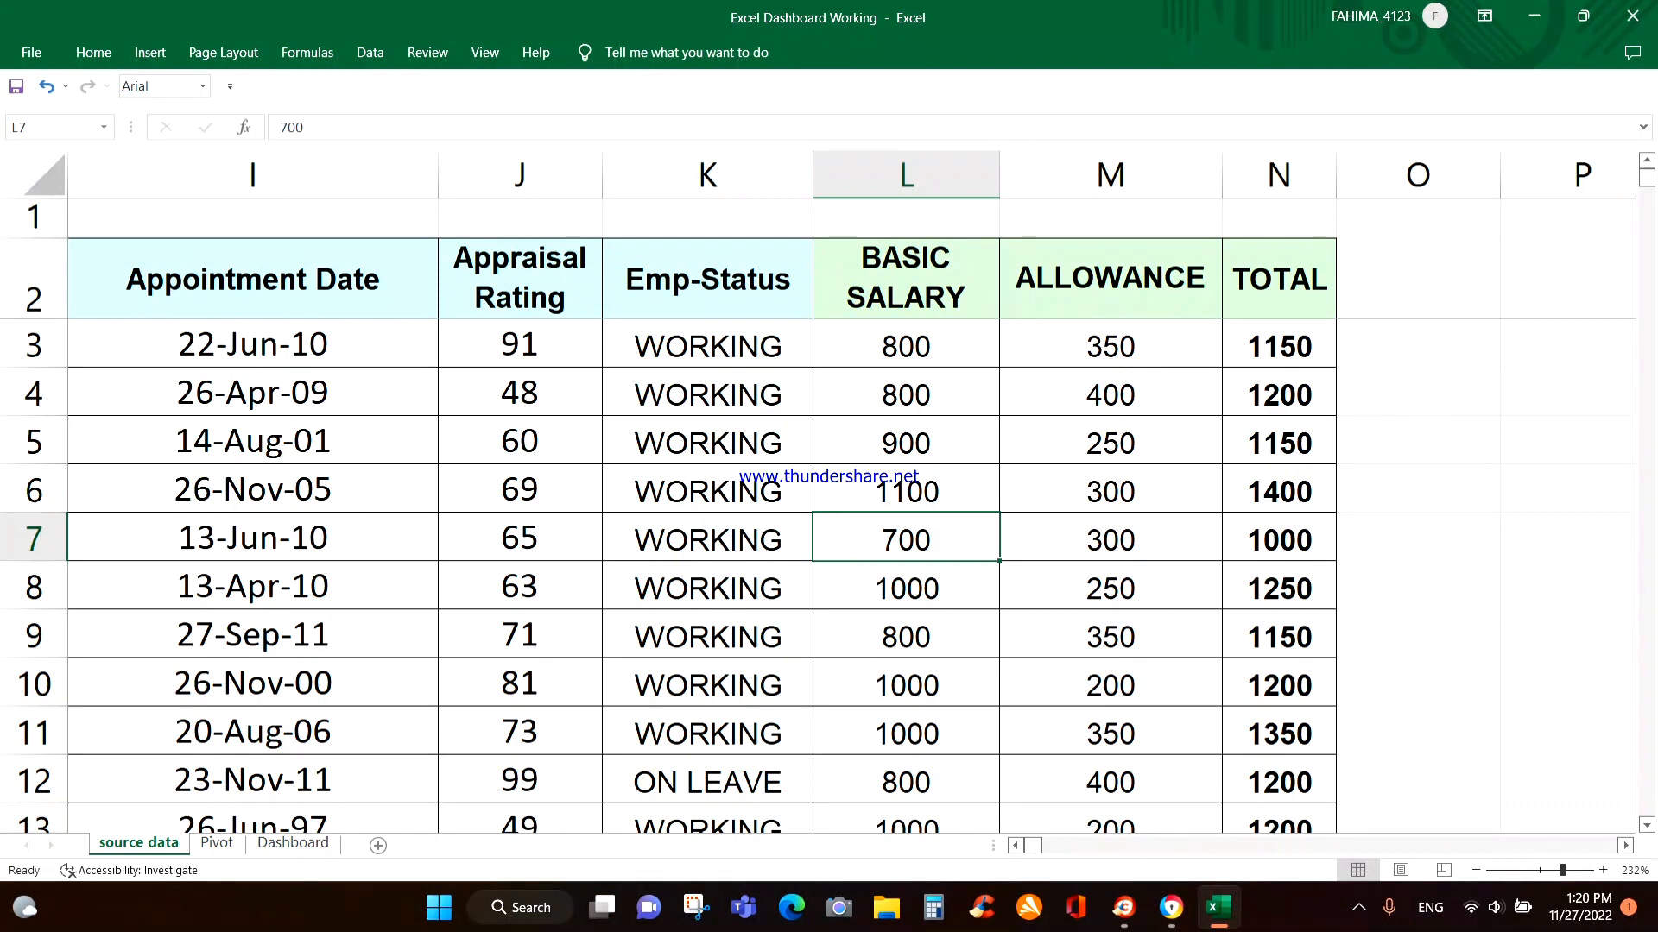
Open the Pivot sheet and select the nationality labels in A4:A7.
key(ctrl+Home)
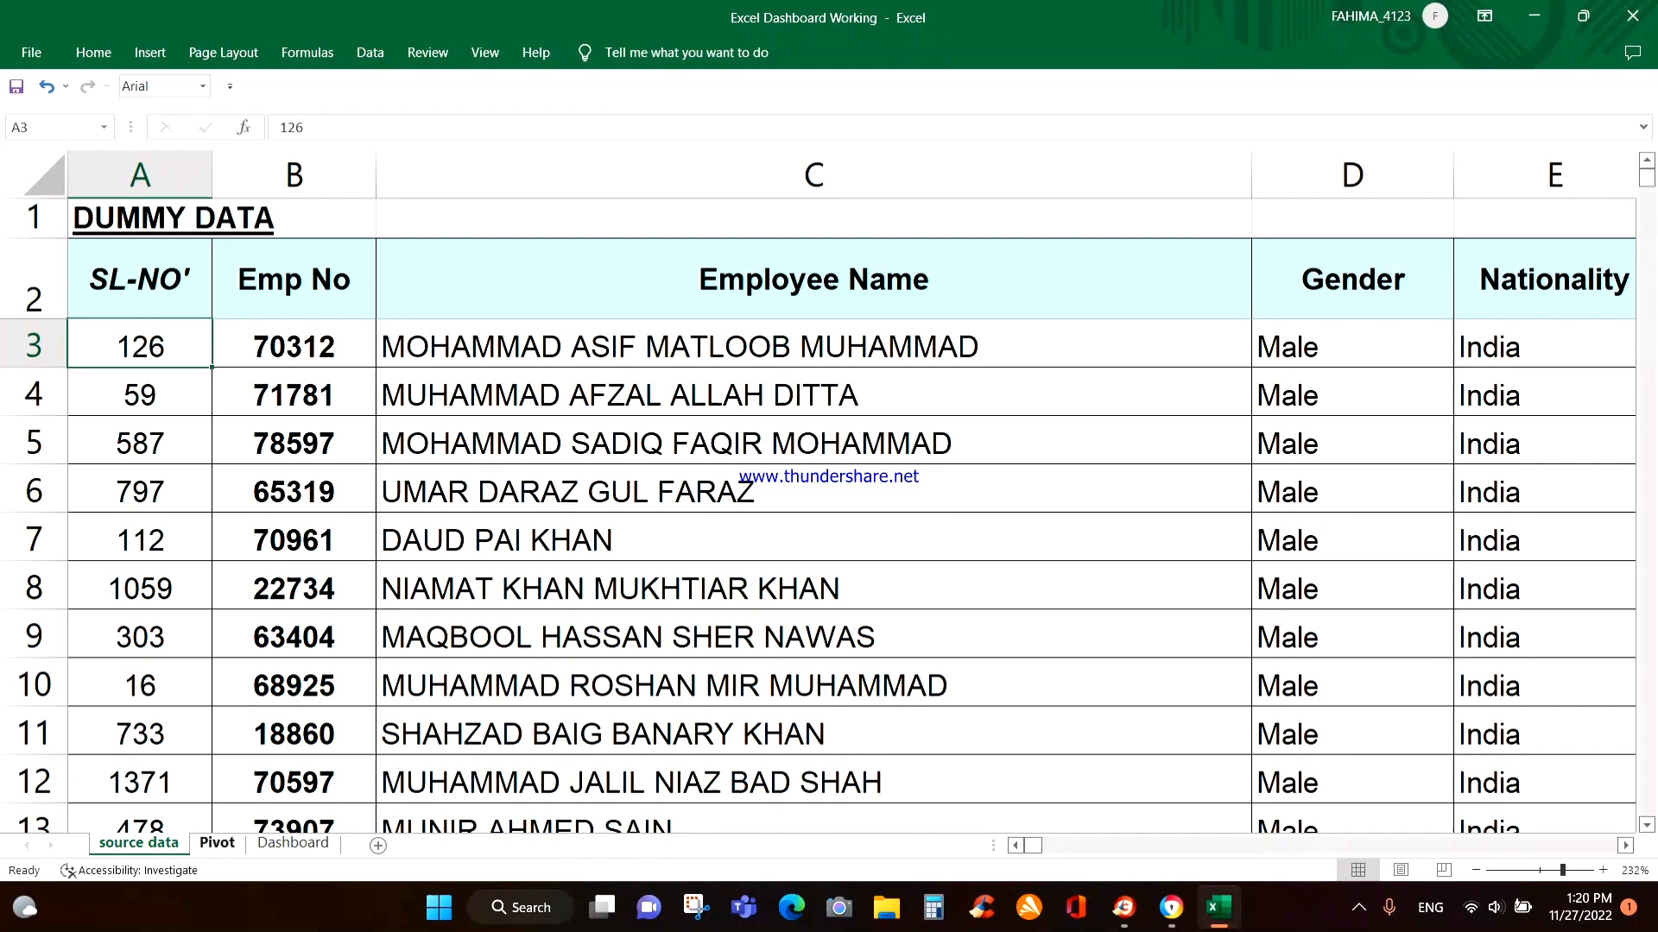
click(217, 842)
drag(103, 245, 103, 307)
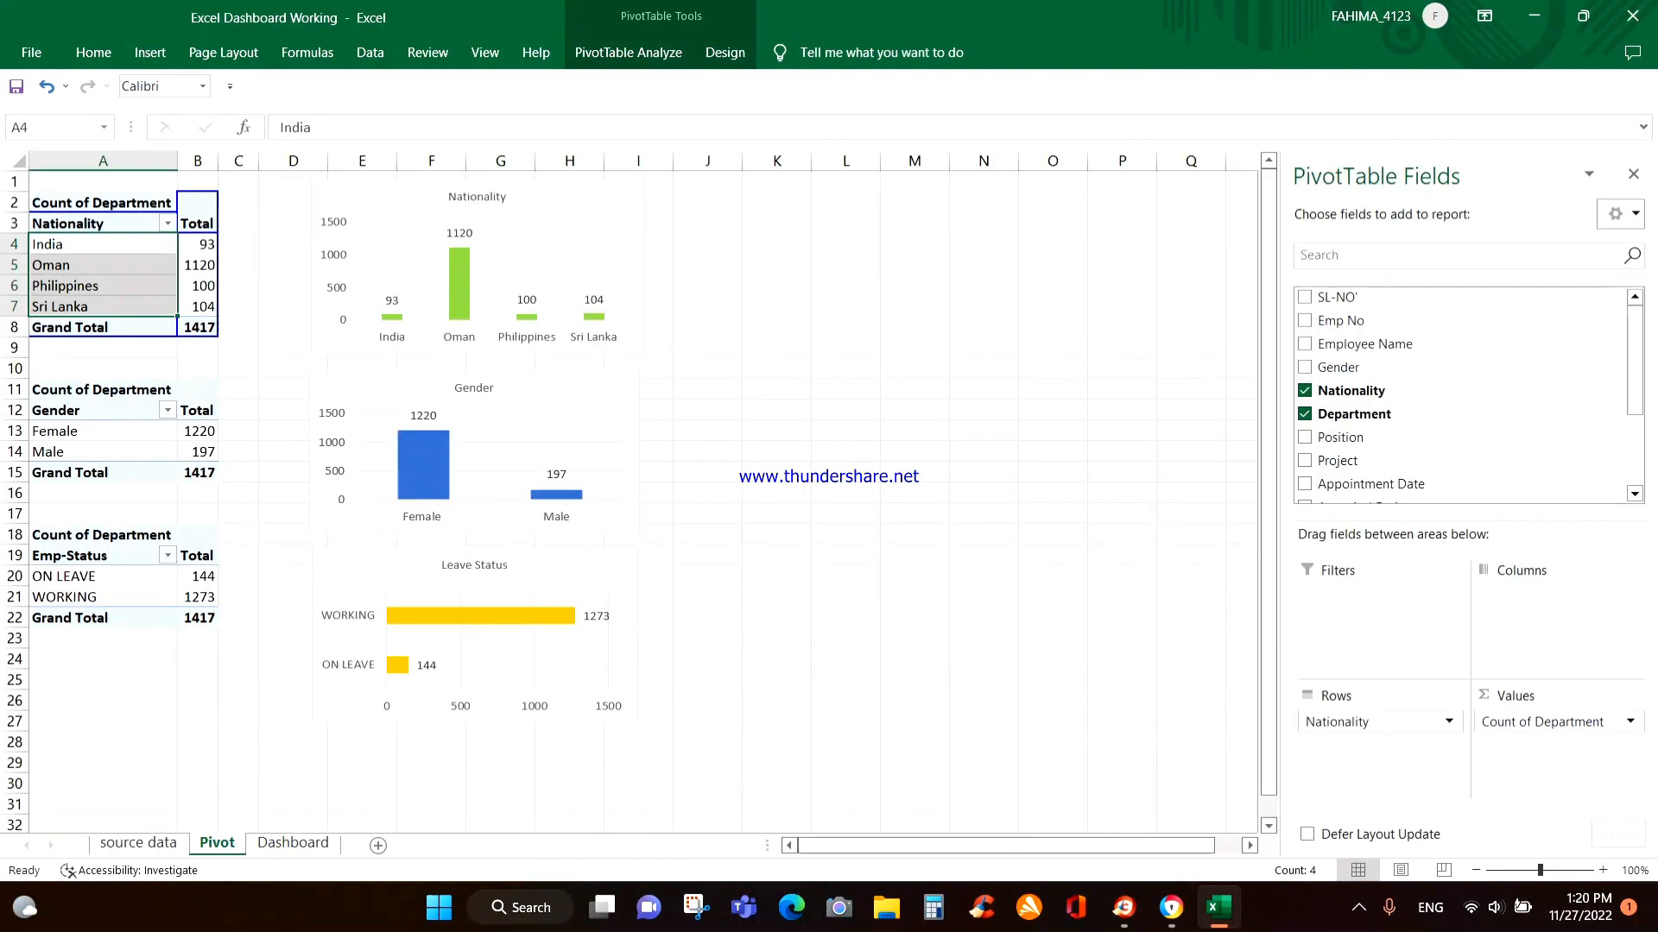
Create a PivotTable on a new worksheet from the full source data table, range A2:N1419 including headers.
click(139, 843)
click(140, 280)
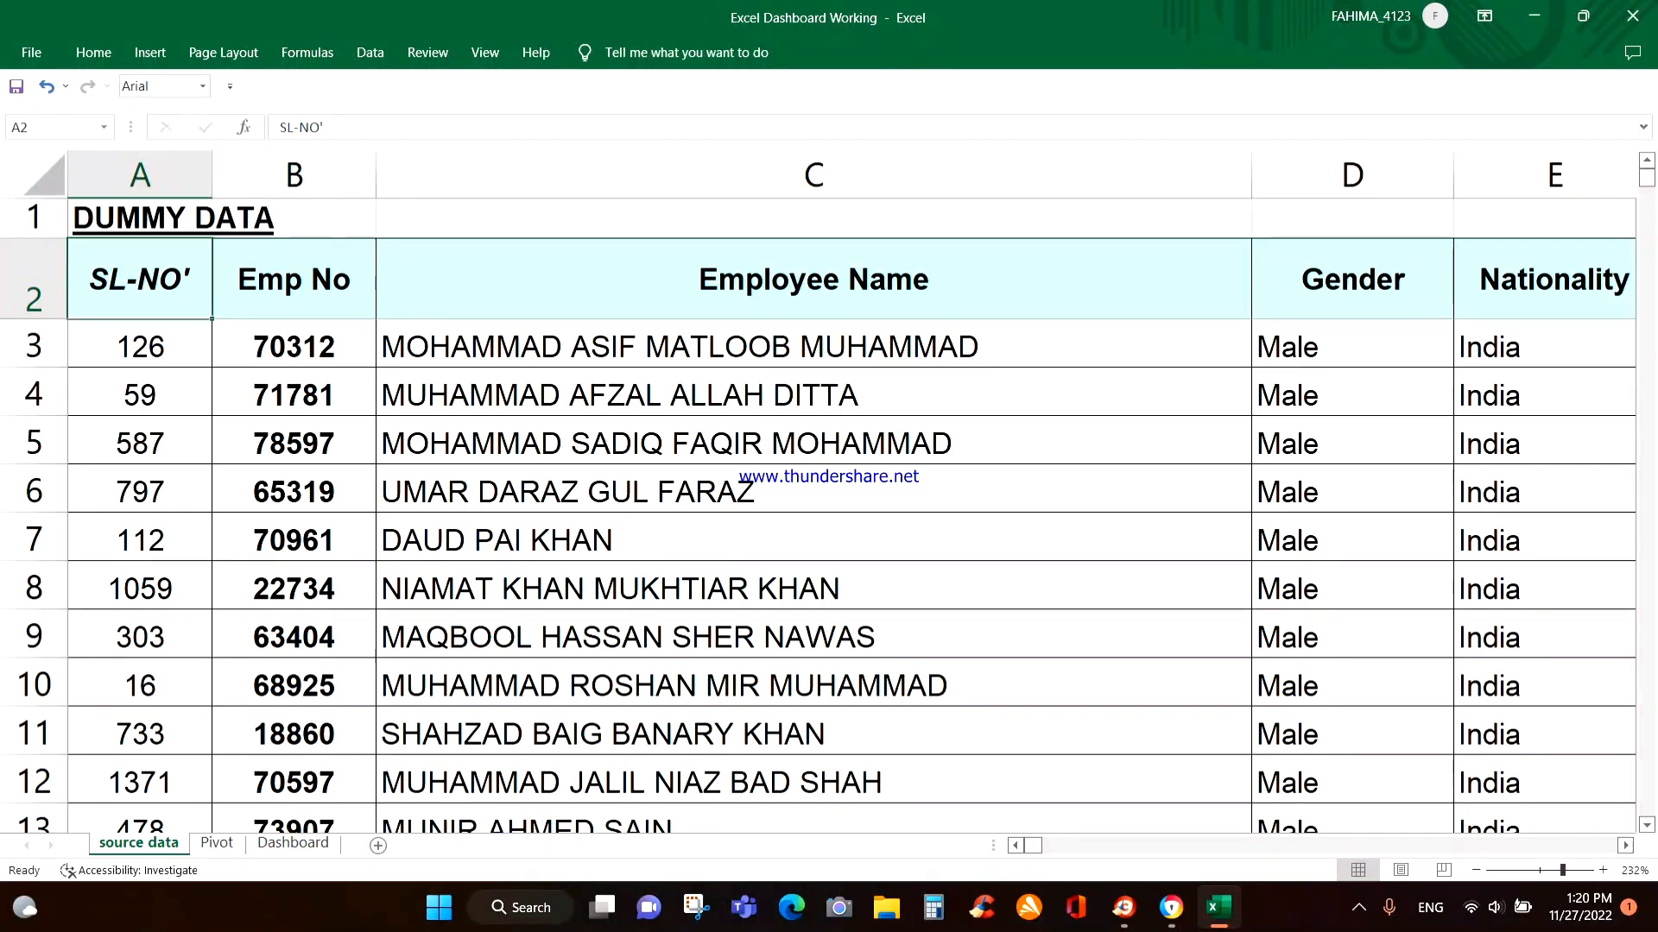
key(ctrl+shift+Right)
key(ctrl+shift+Down)
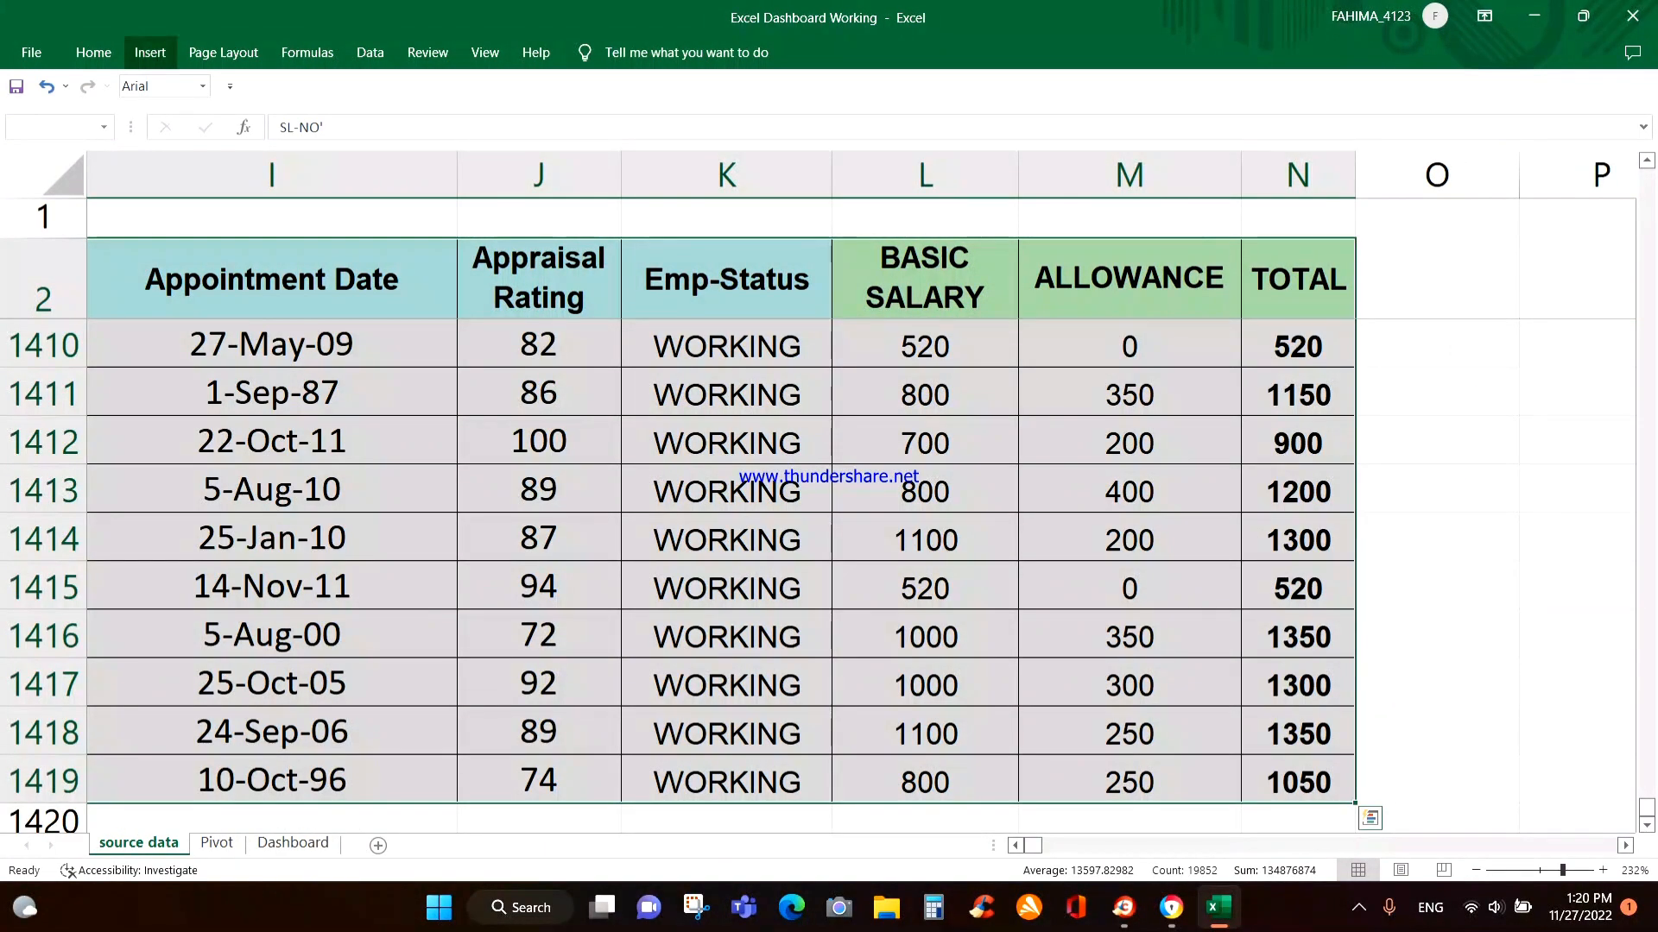
click(149, 52)
click(38, 91)
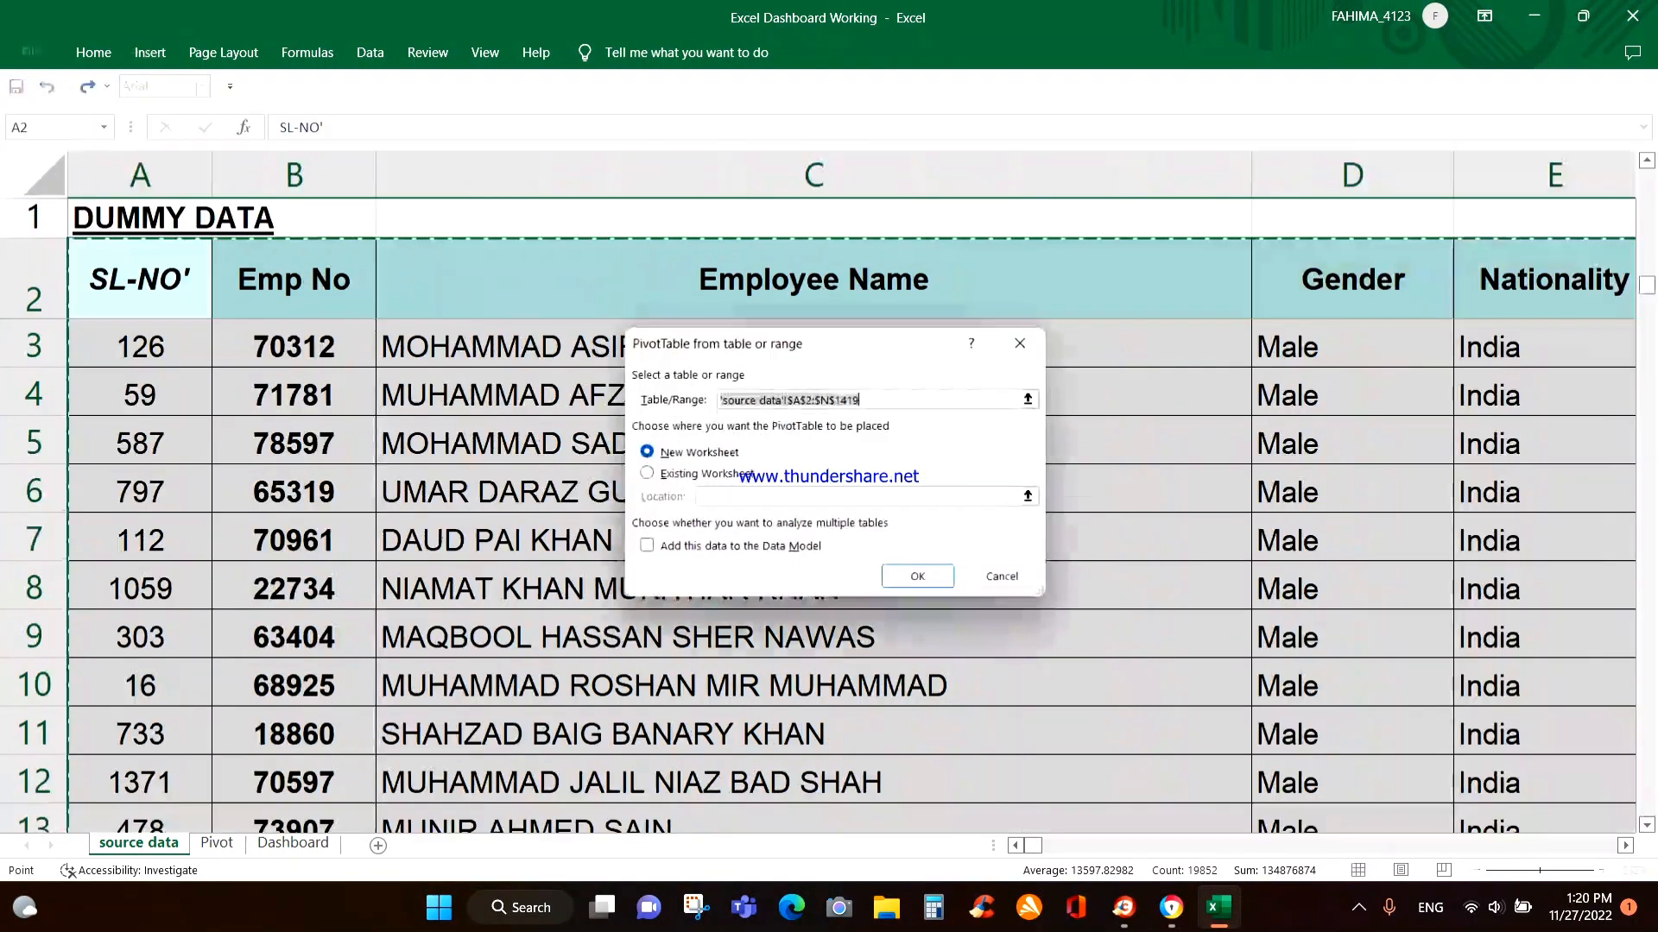
key(Return)
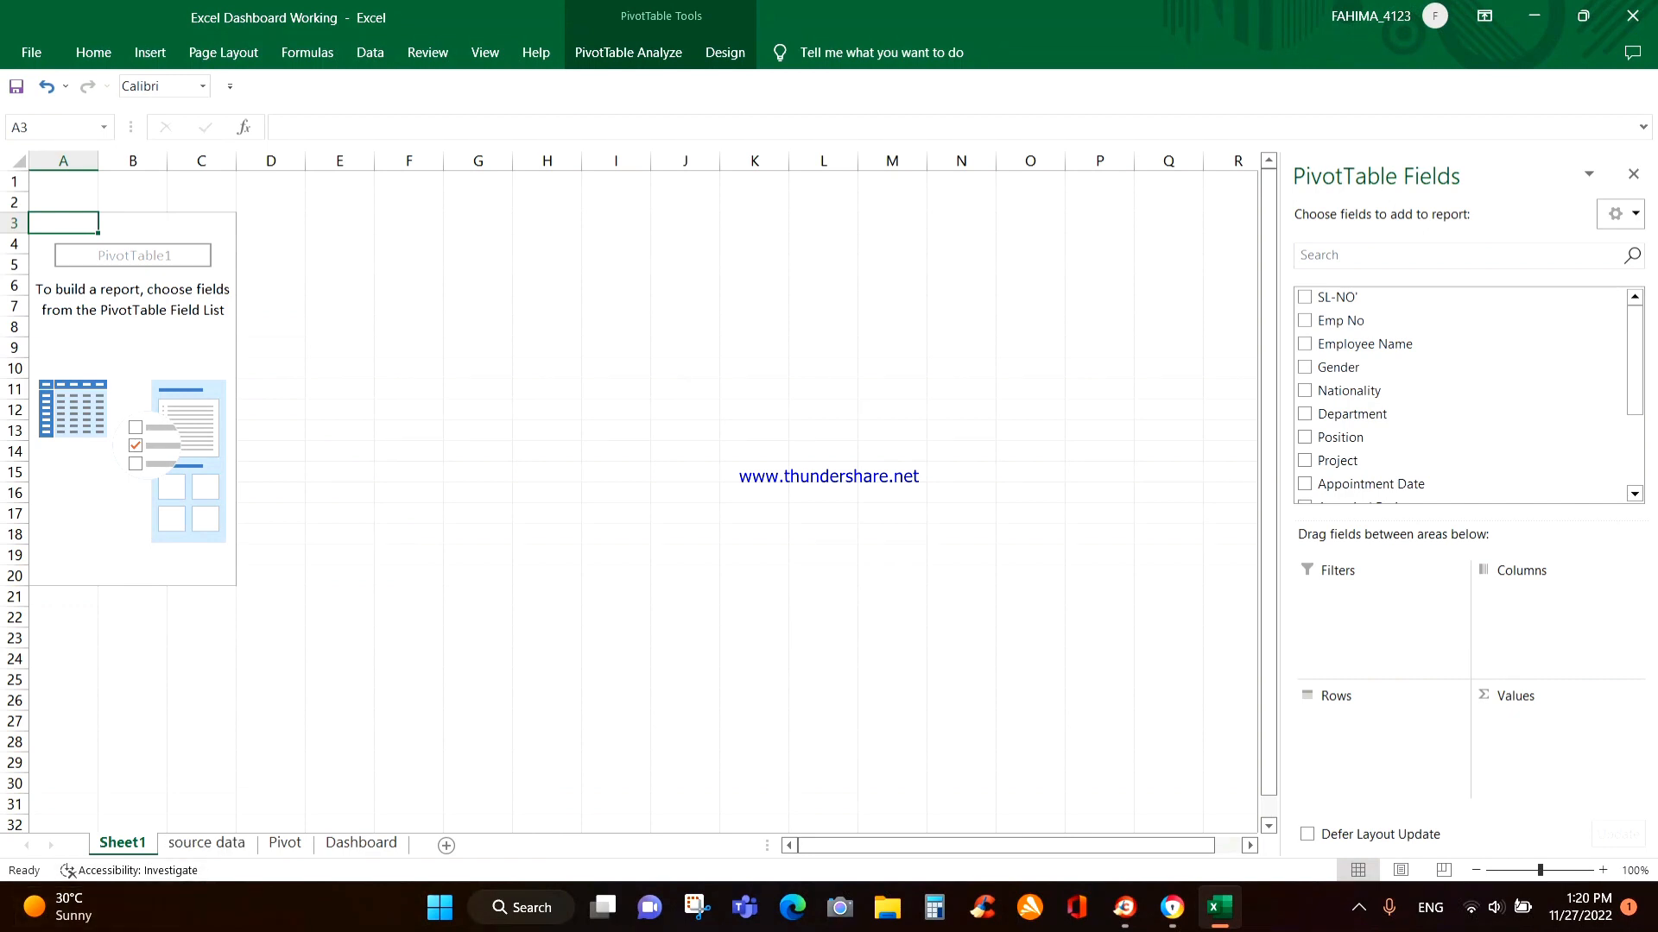
Delete the new Sheet1 worksheet containing the empty PivotTable.
drag(1349, 391, 1360, 414)
right_click(122, 843)
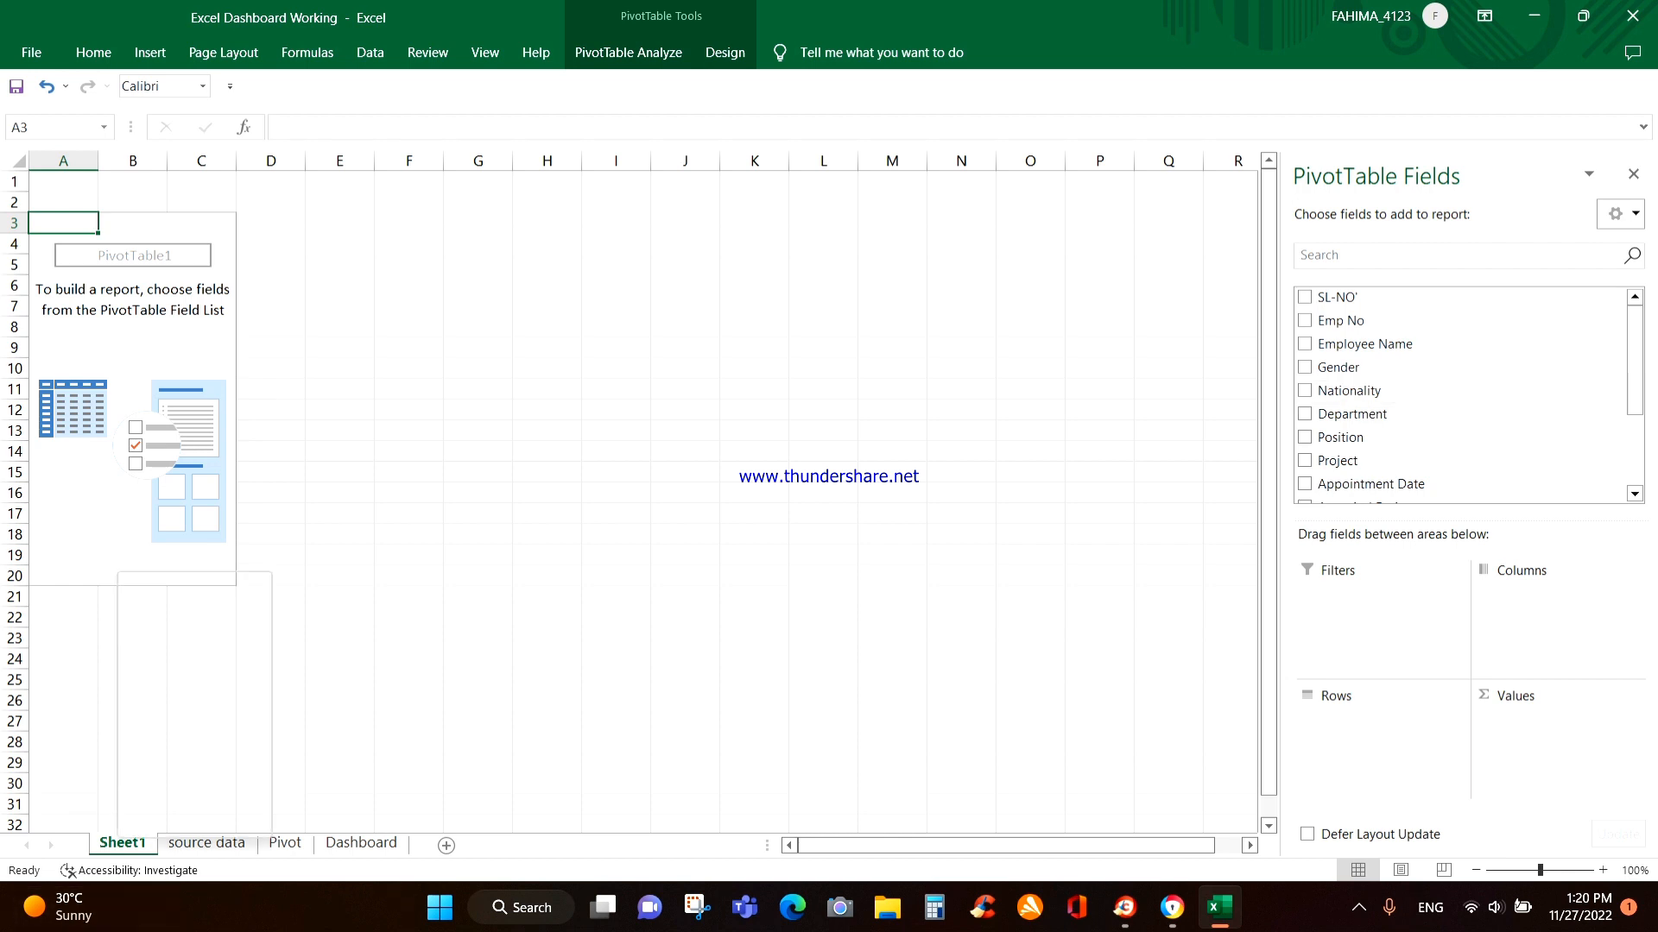
click(170, 611)
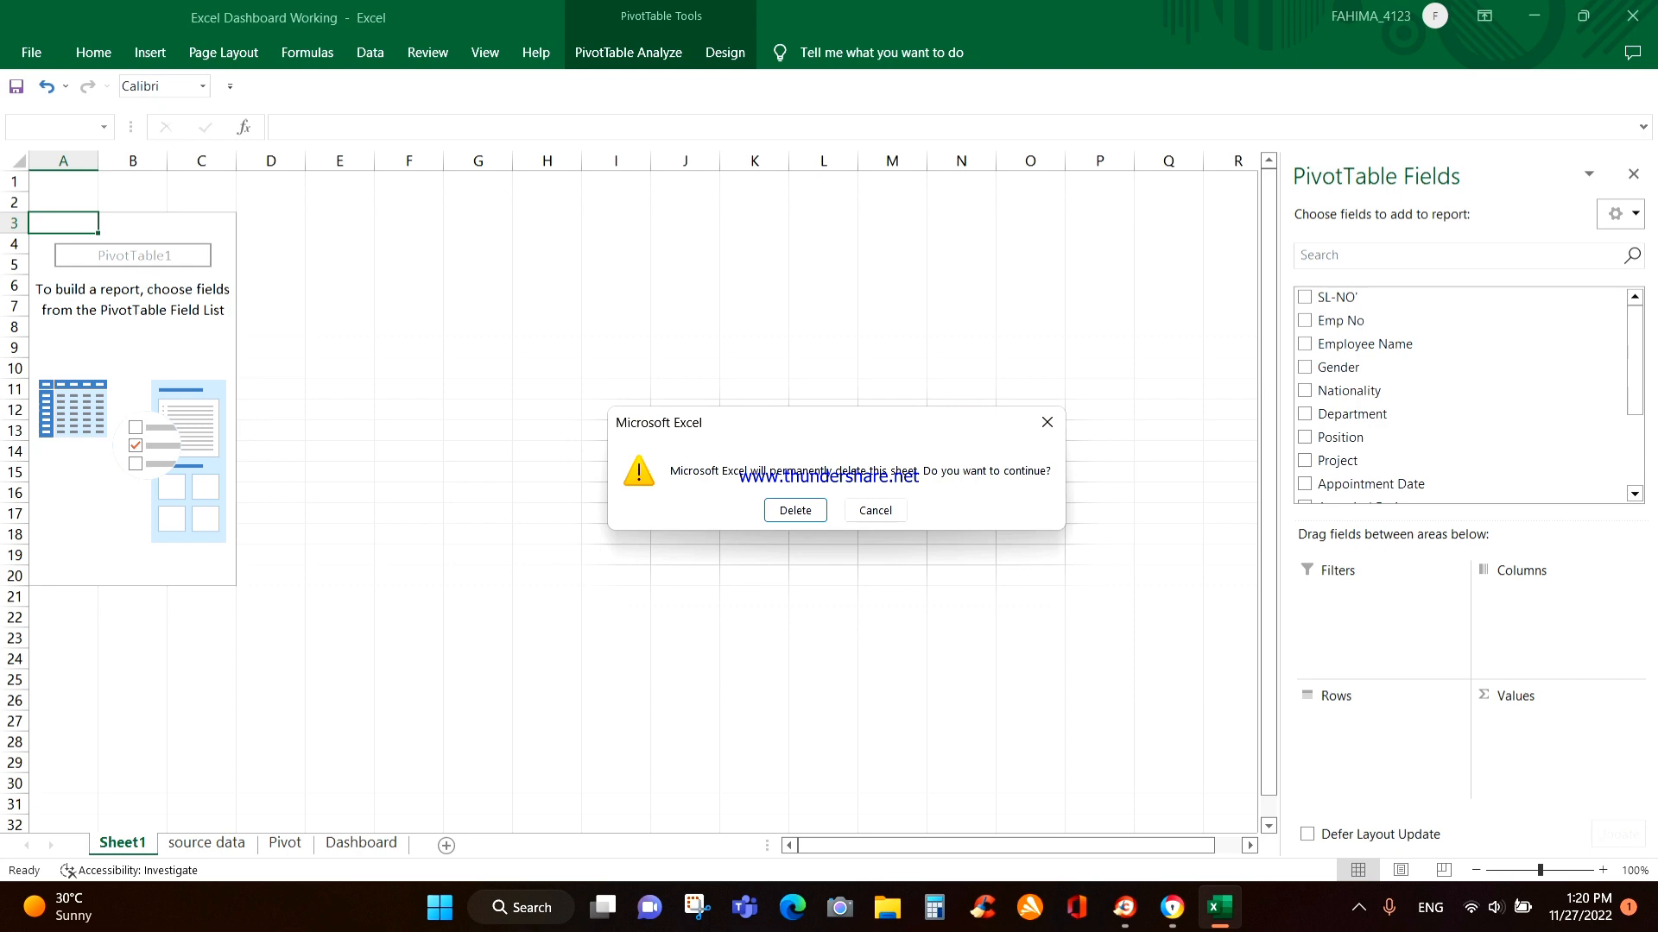
key(Return)
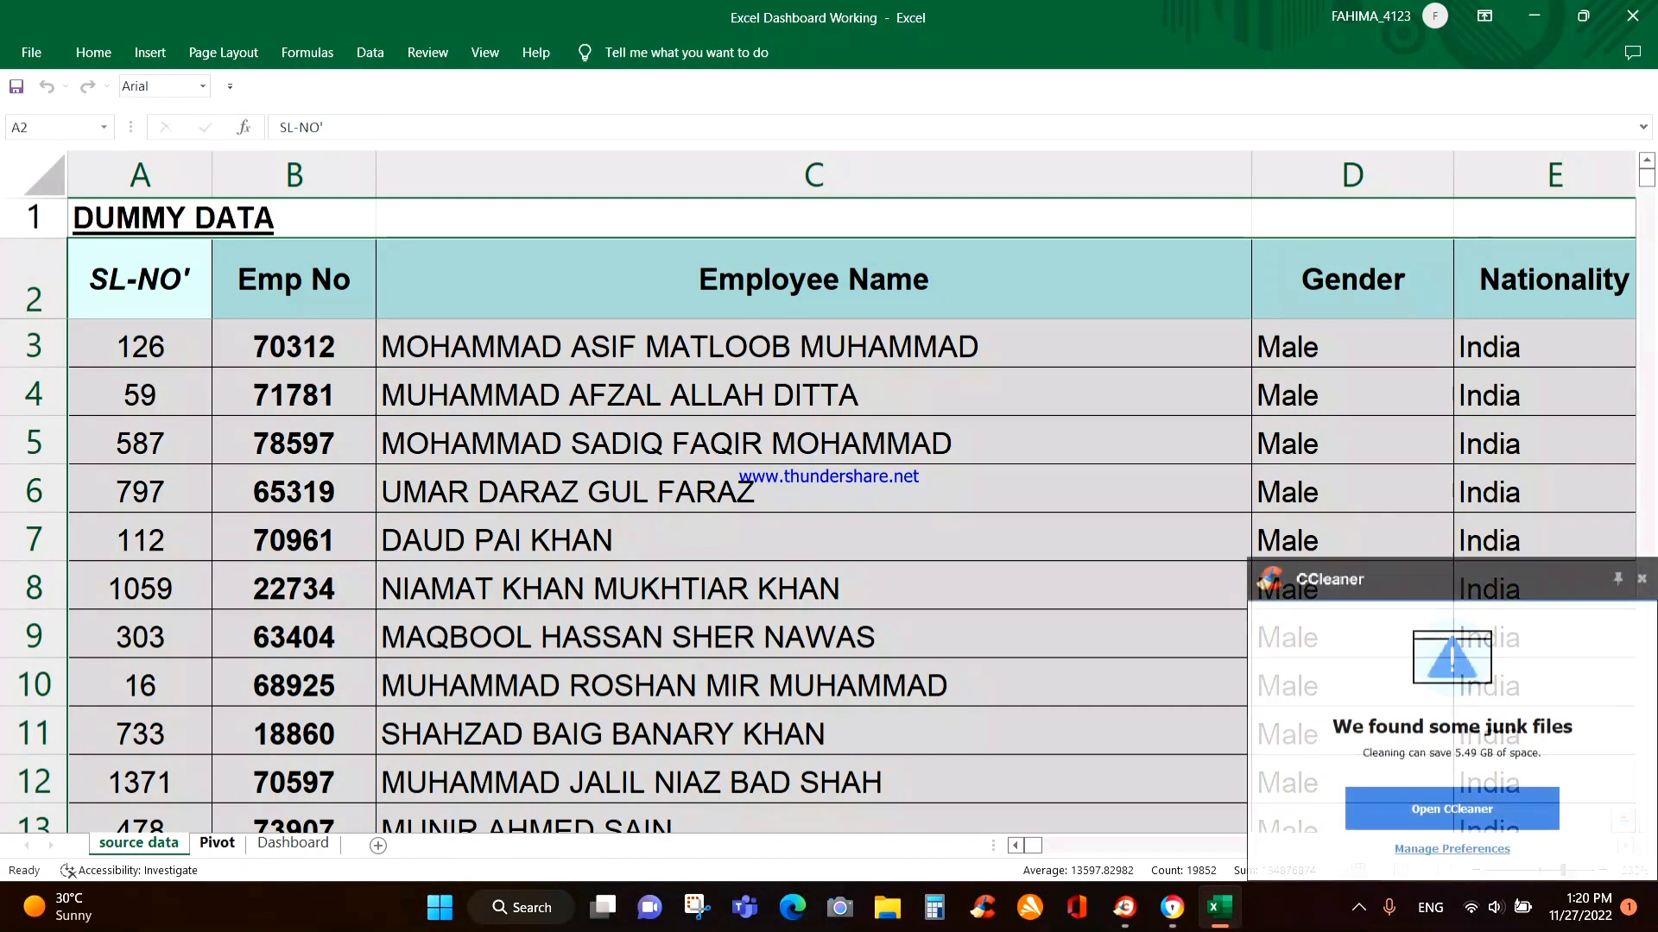
Return to the Pivot sheet and select the Philippines label in the nationality pivot table.
click(217, 843)
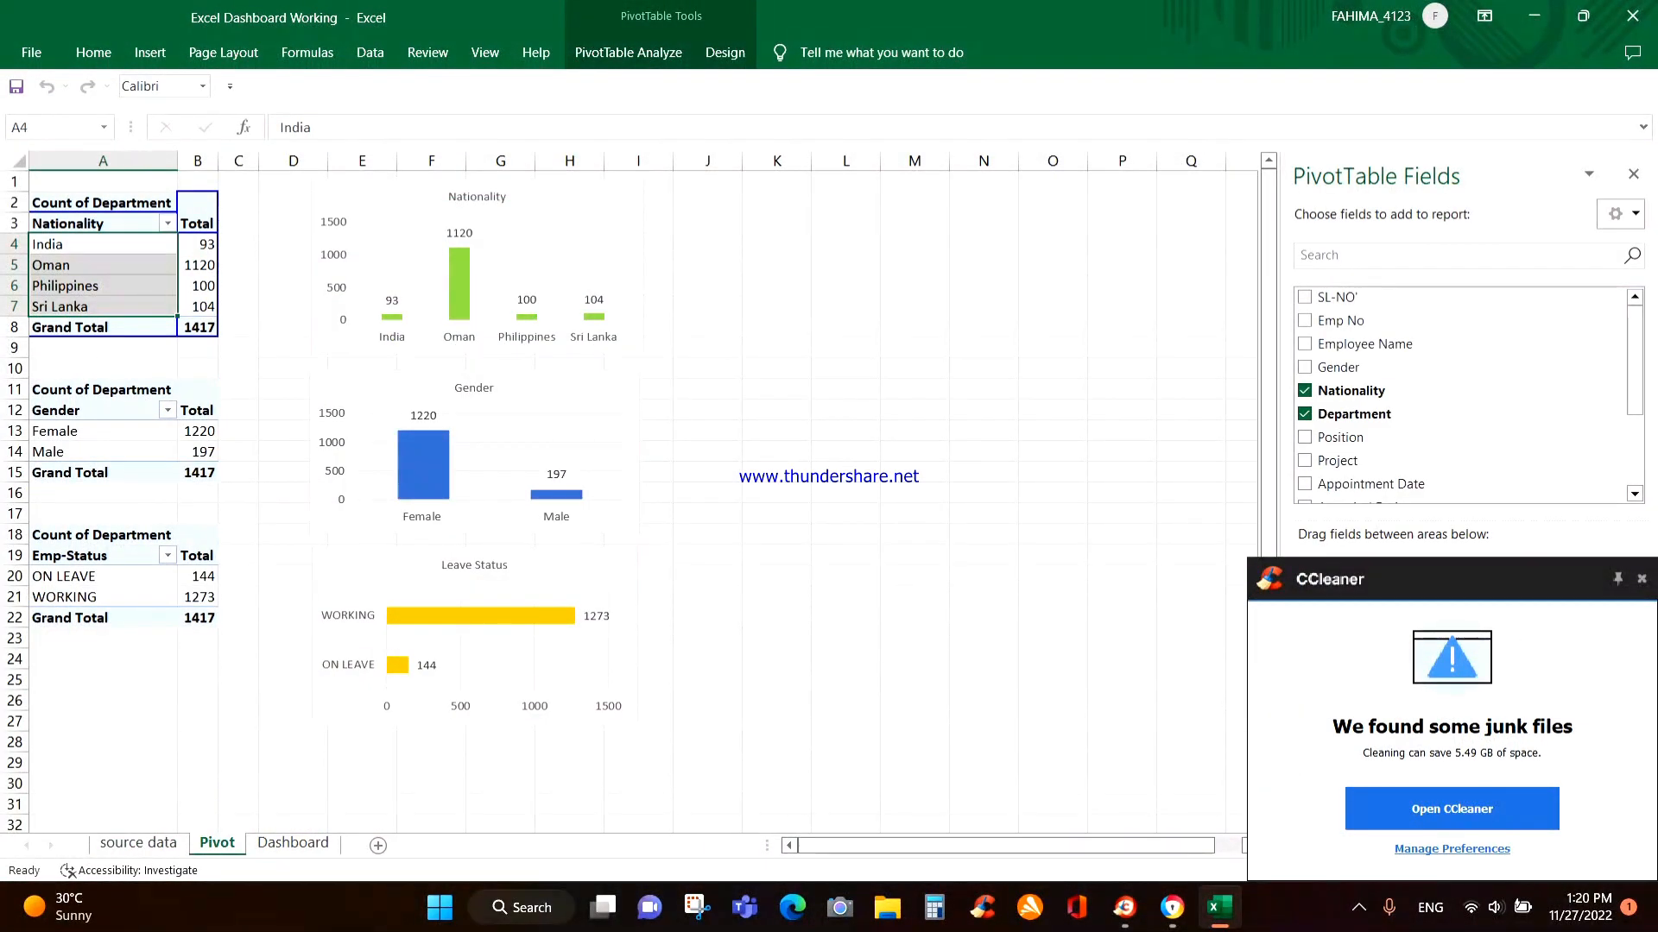
click(104, 286)
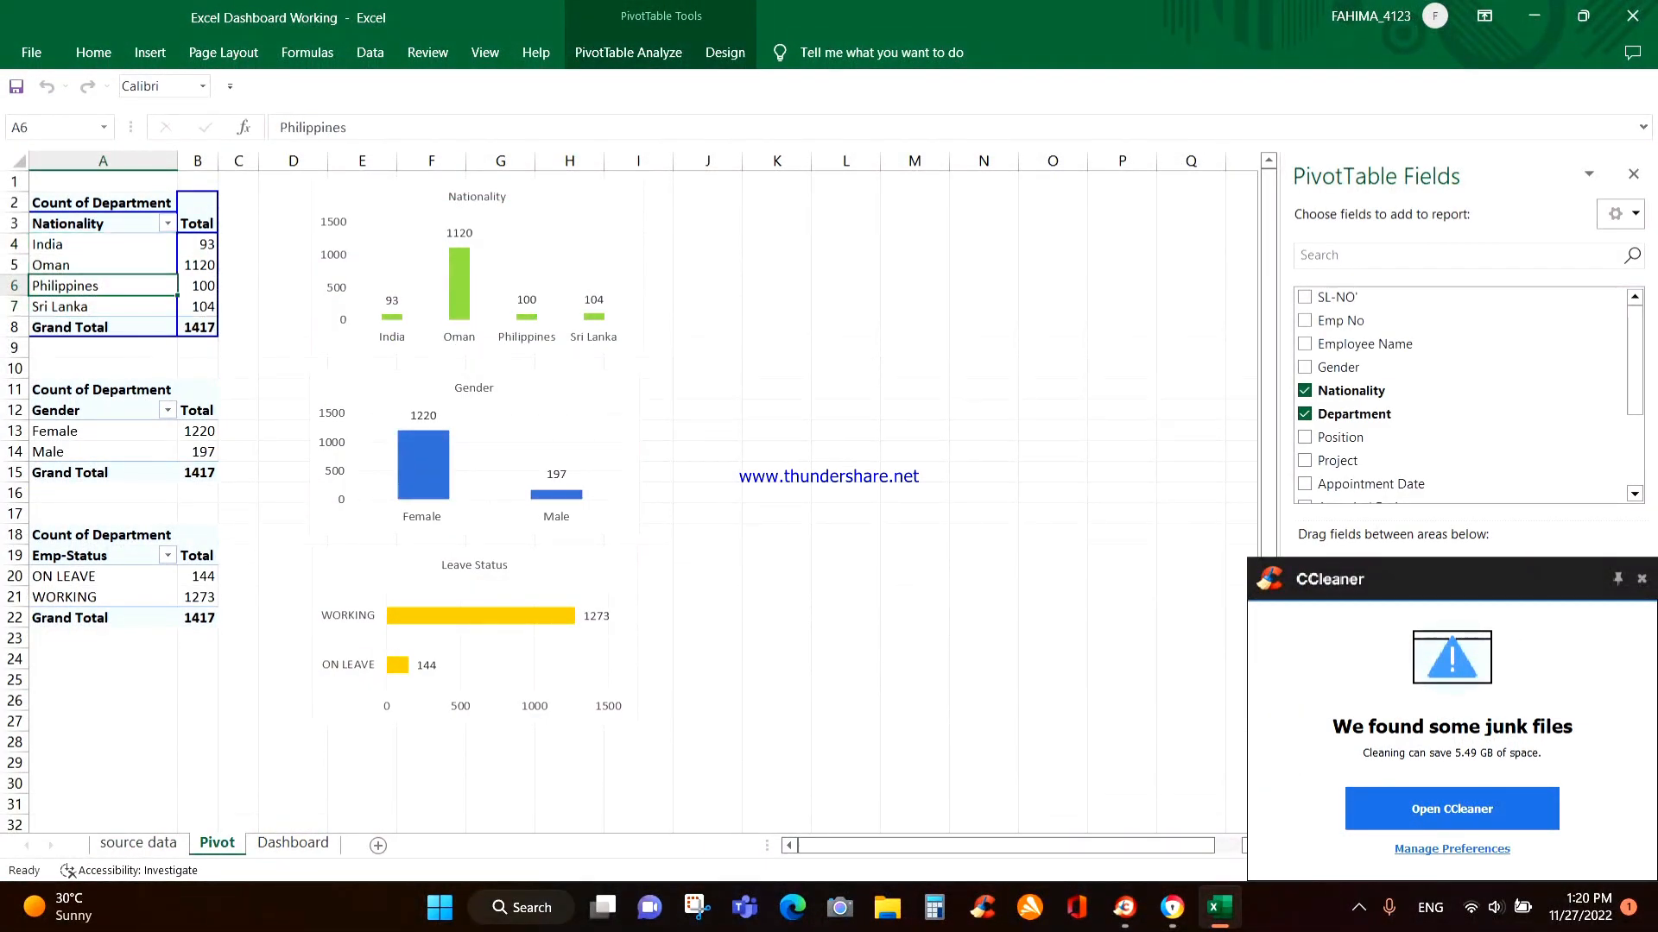
Copy the whole nationality pivot table, A2:B8, and paste the duplicate at A30 below the existing tables.
click(102, 265)
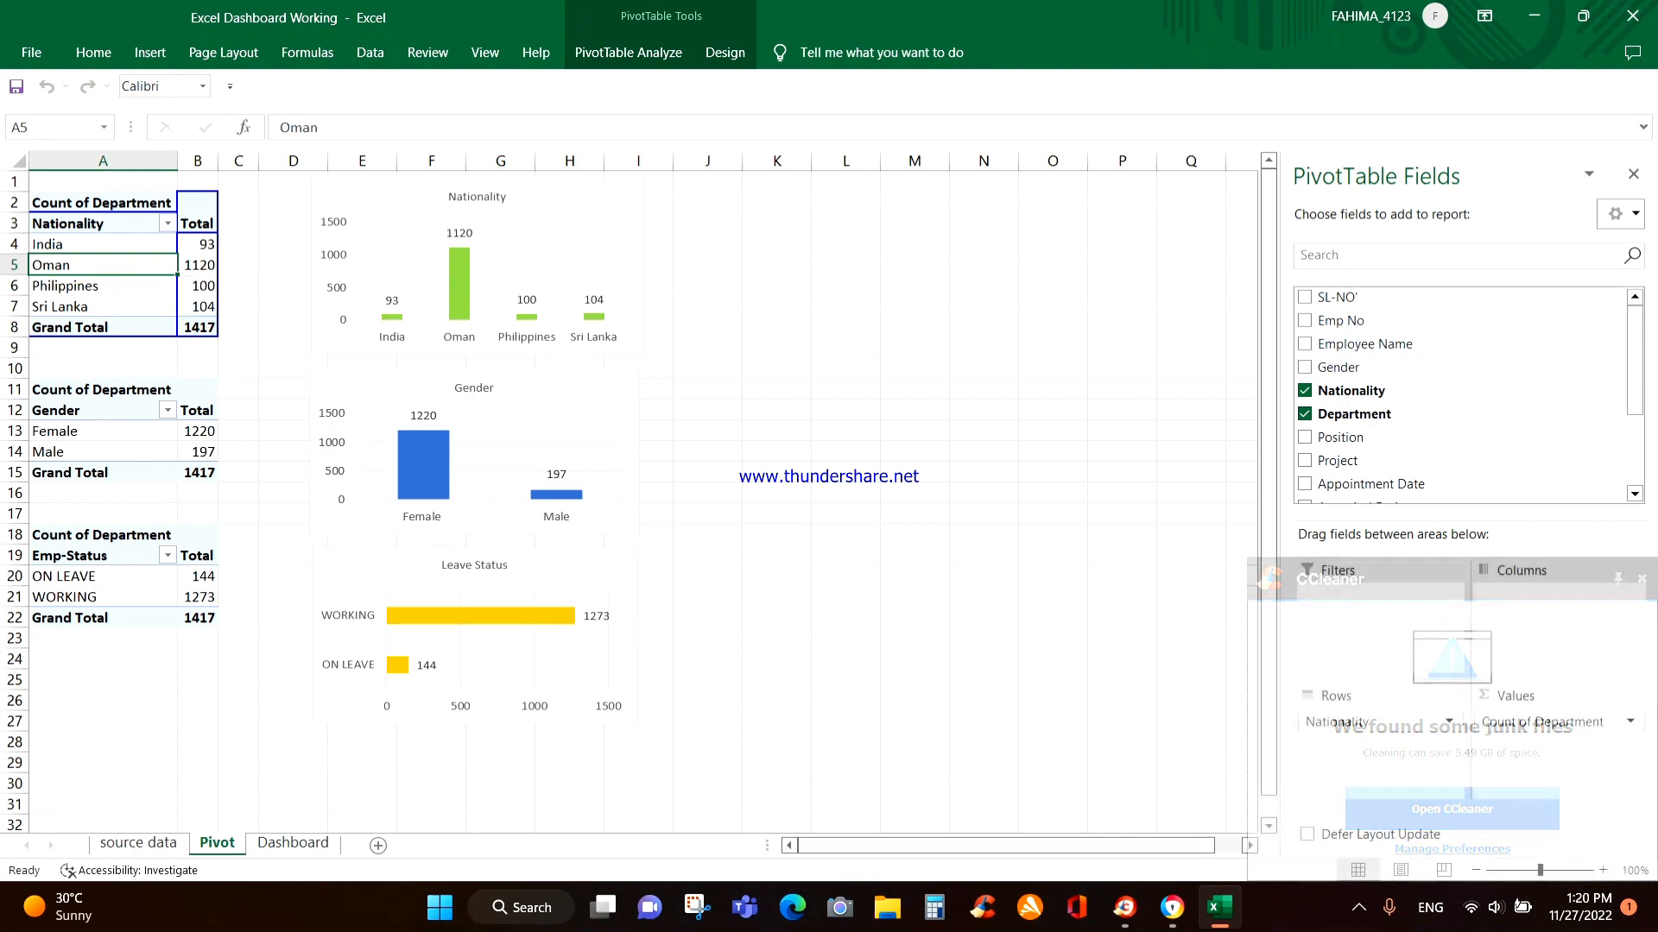
drag(198, 327, 130, 286)
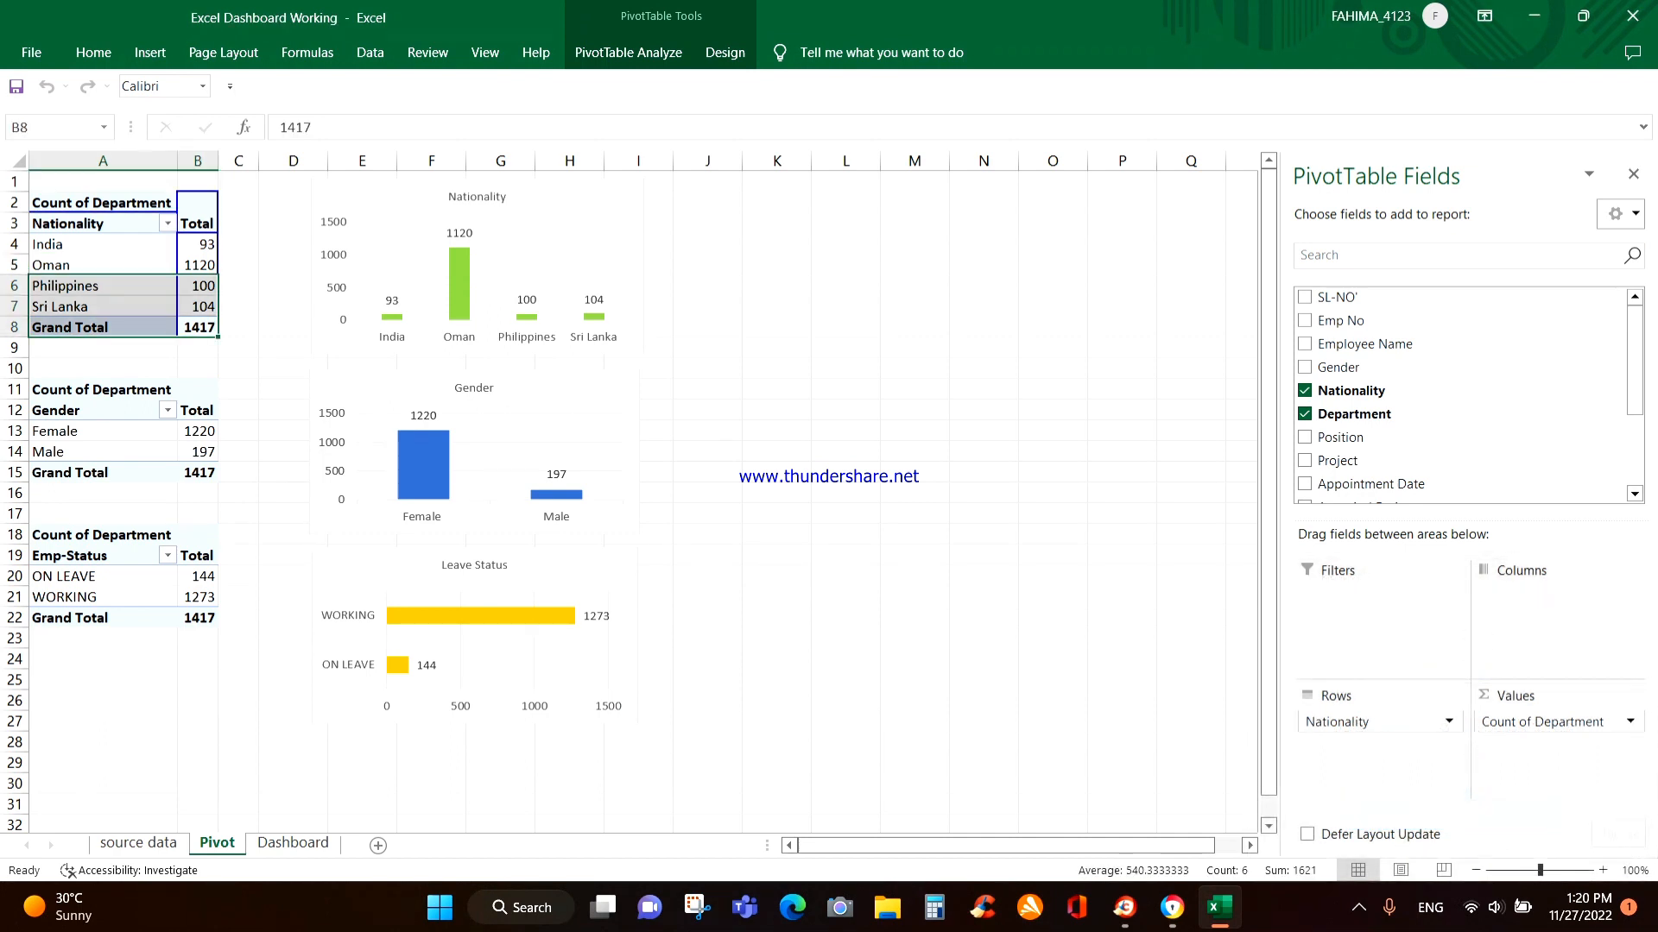
click(198, 327)
drag(198, 327, 130, 202)
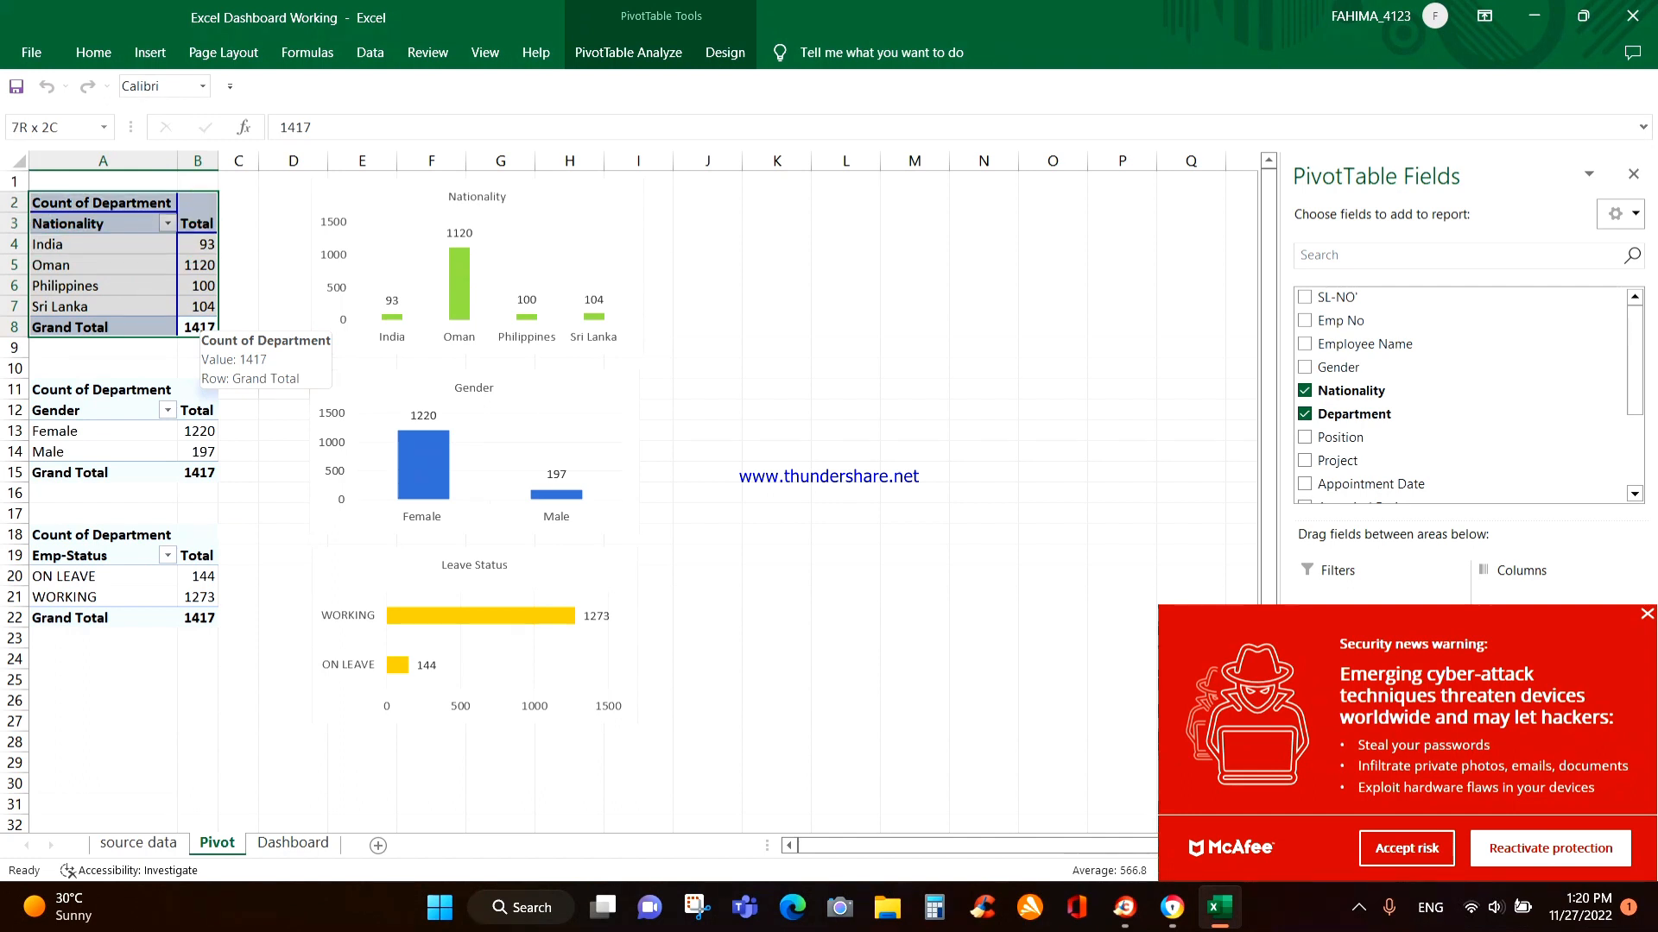
key(ctrl+c)
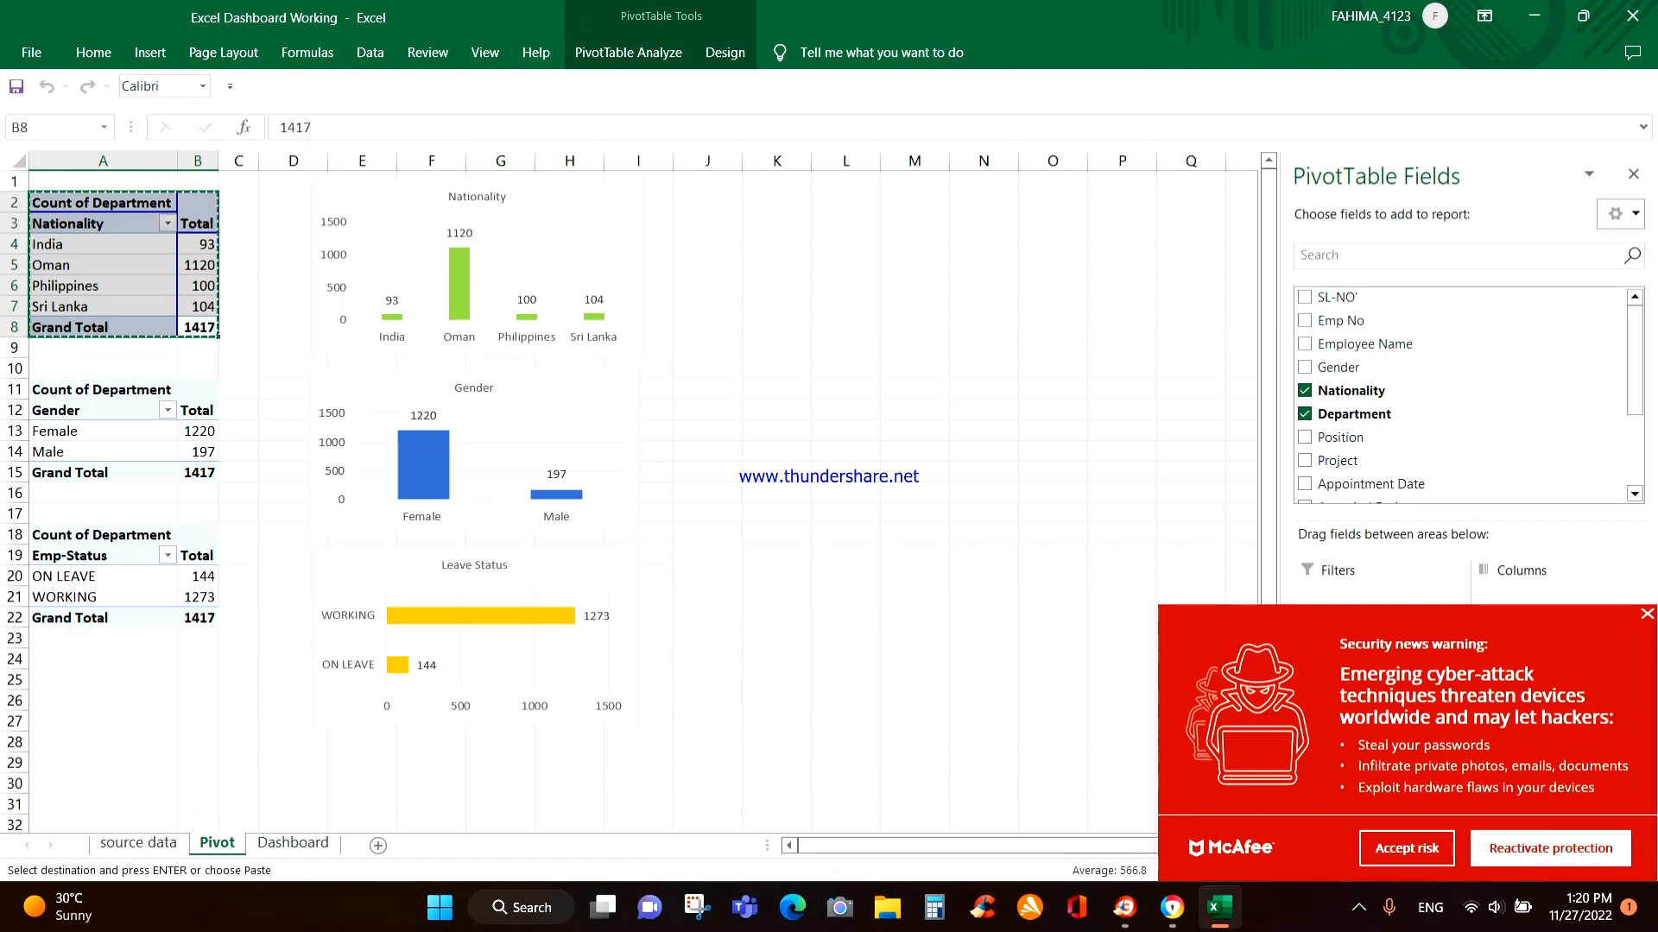
click(103, 784)
key(ctrl+v)
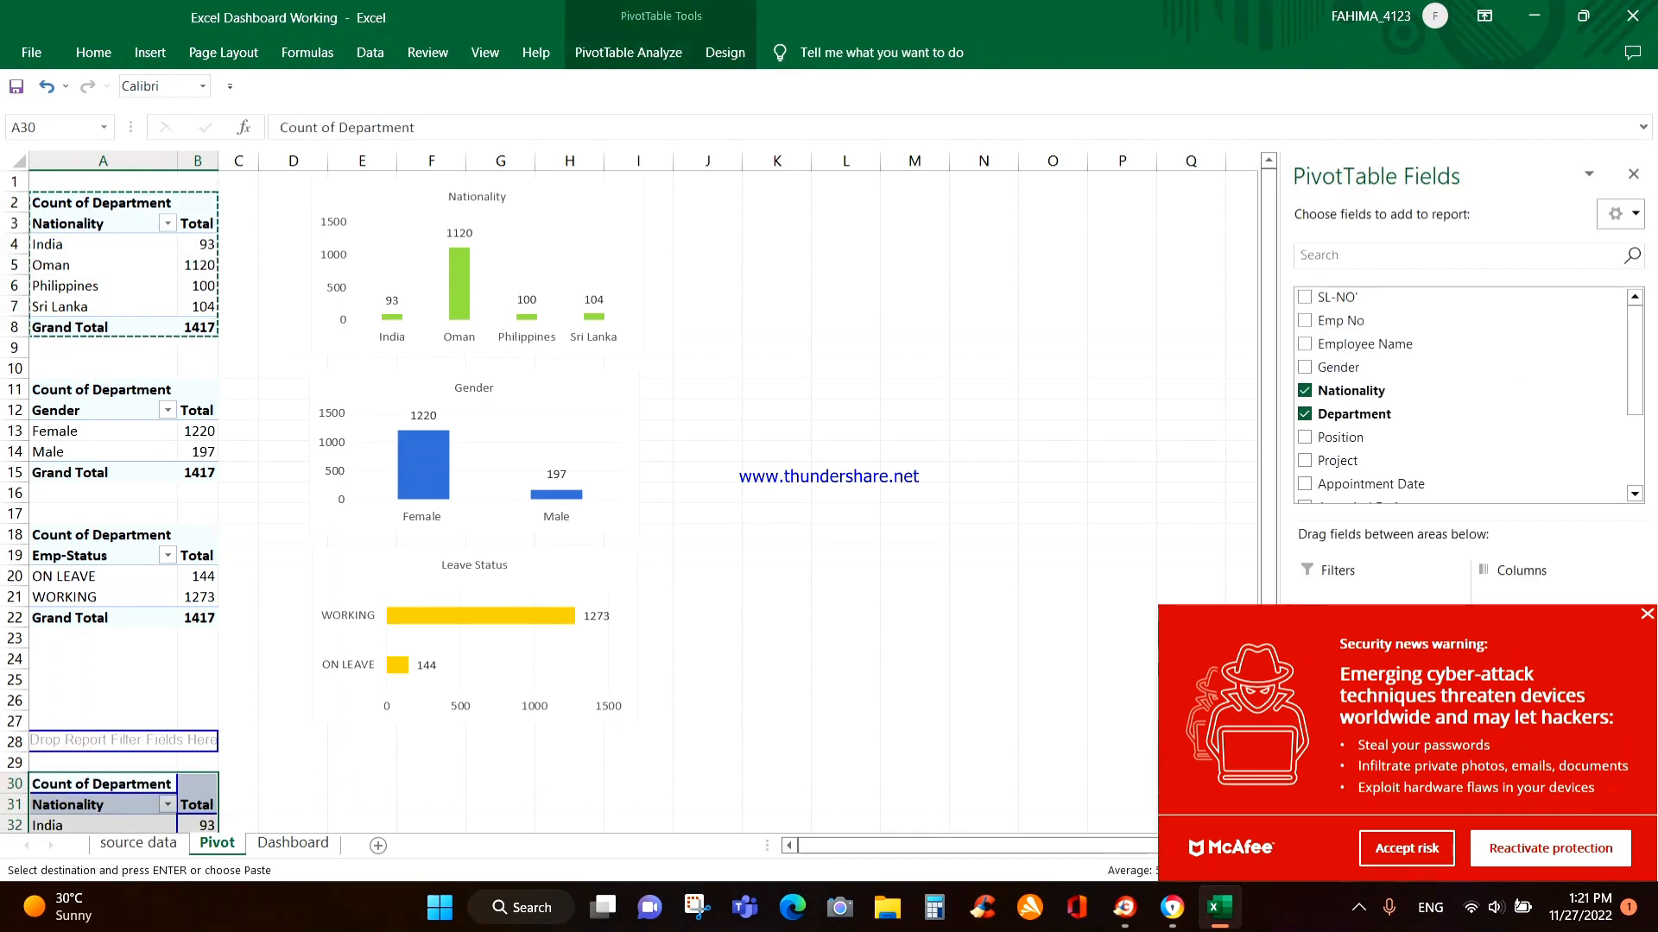
Replace the Nationality row field with Gender in the copied pivot table at A30.
key(Down)
key(Down)
key(Down)
key(Down)
key(Down)
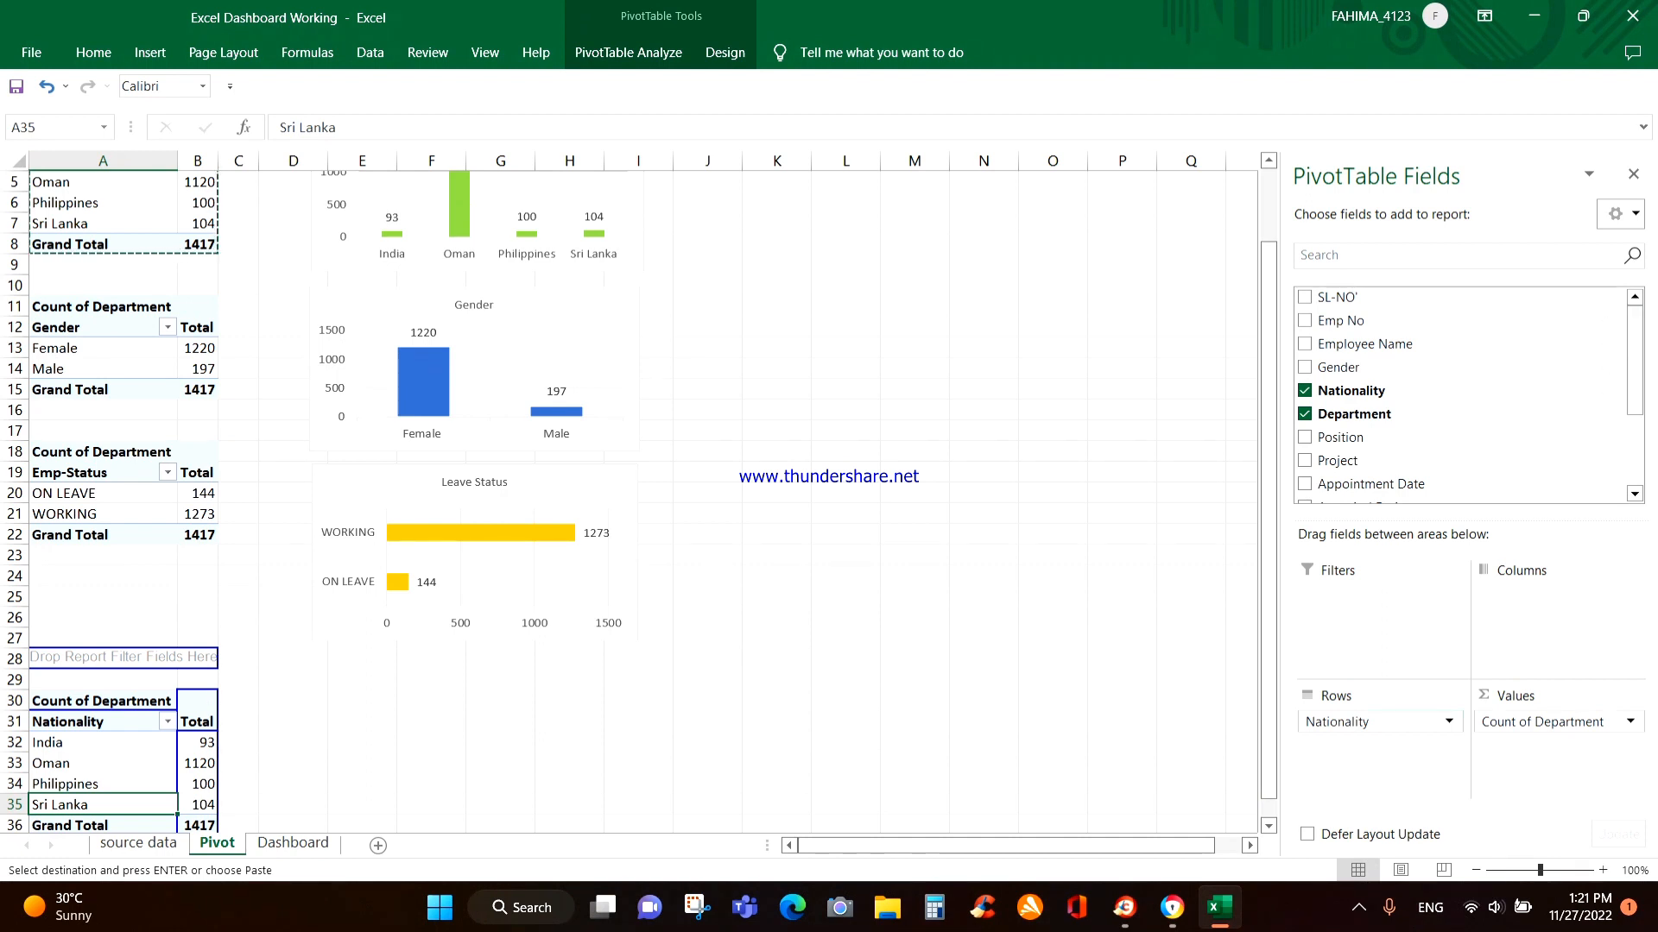
drag(1366, 722, 1071, 656)
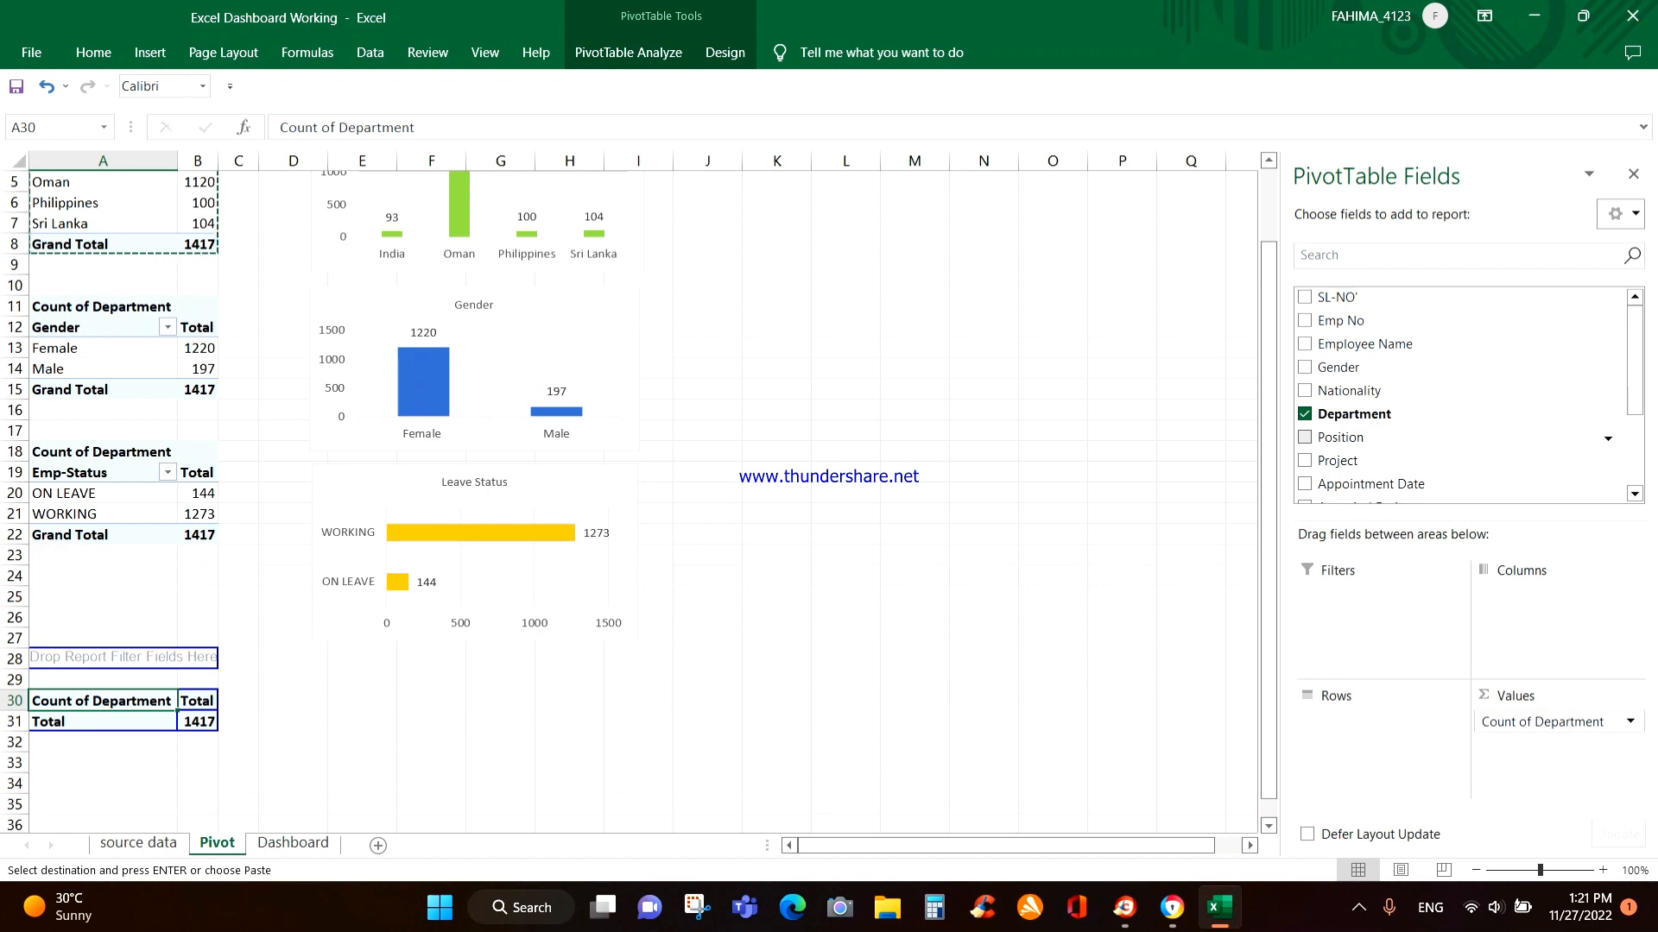
drag(1338, 366, 1364, 721)
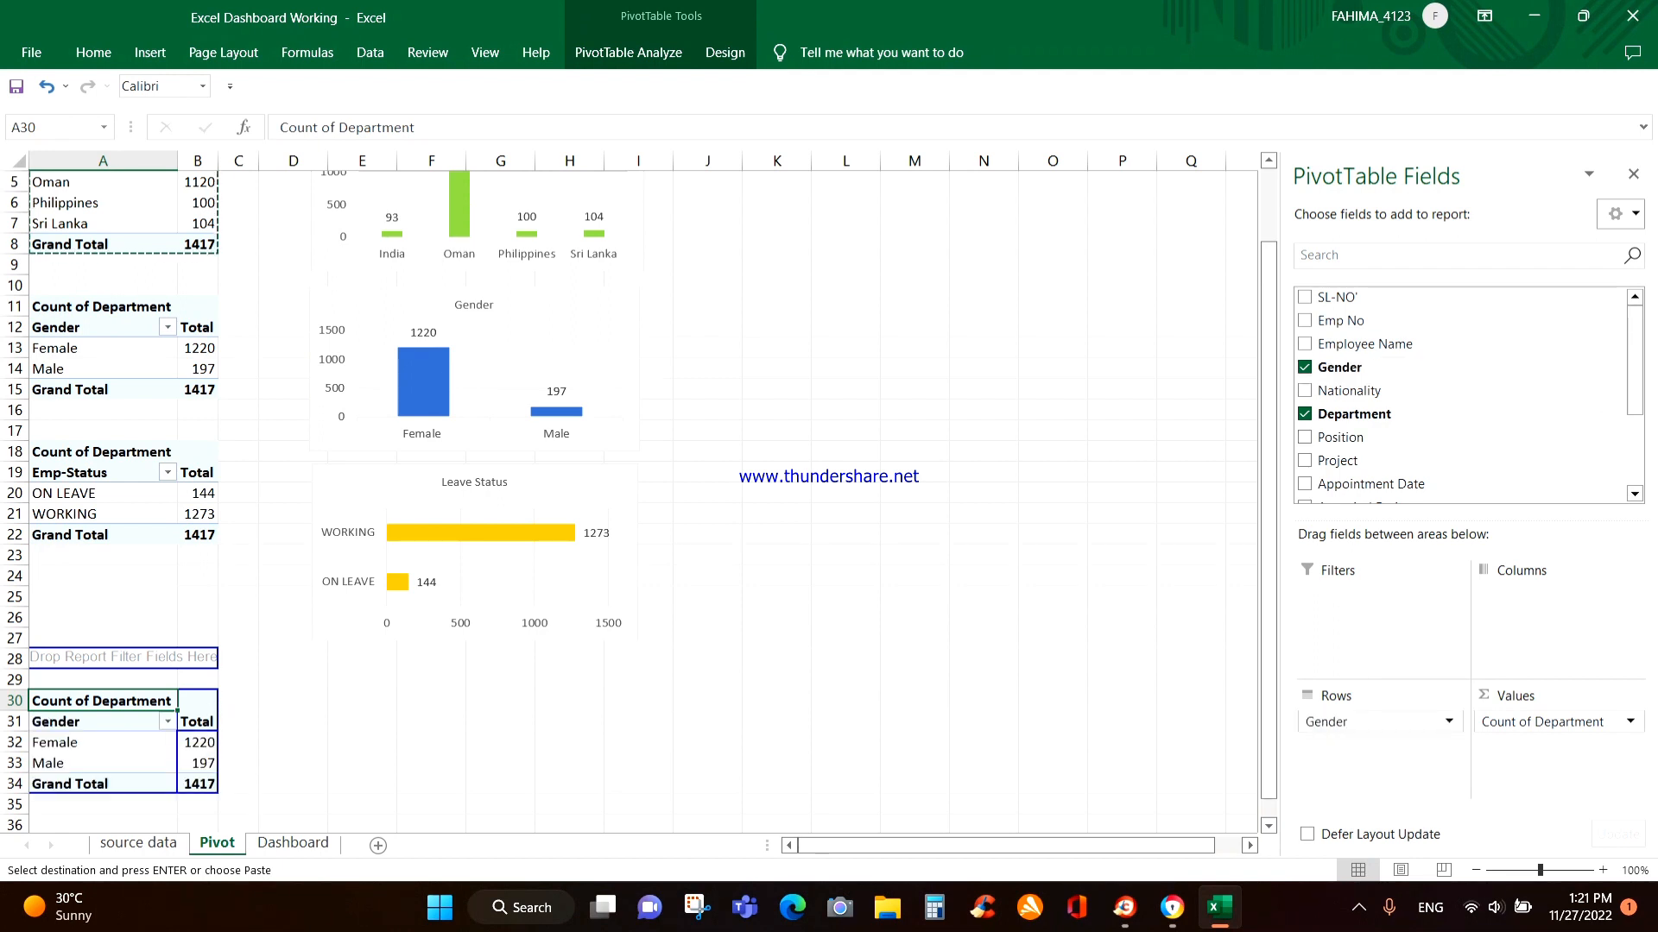
Delete the copied gender pivot table by clearing rows 29 to 35.
drag(198, 784, 104, 701)
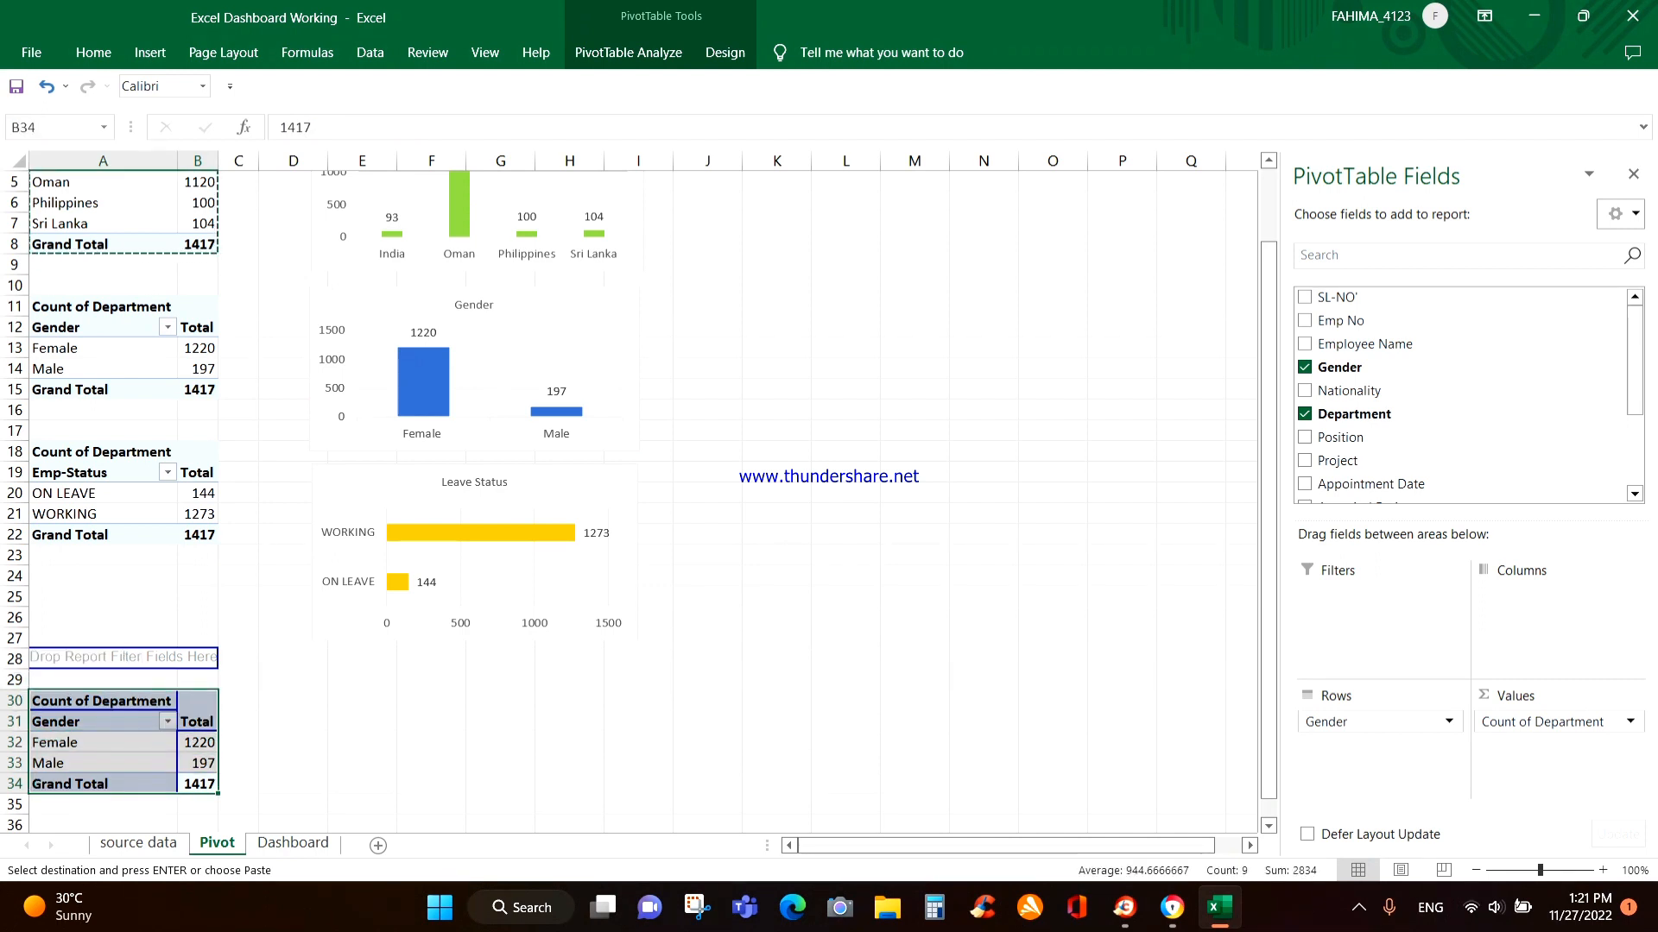
drag(14, 679, 15, 804)
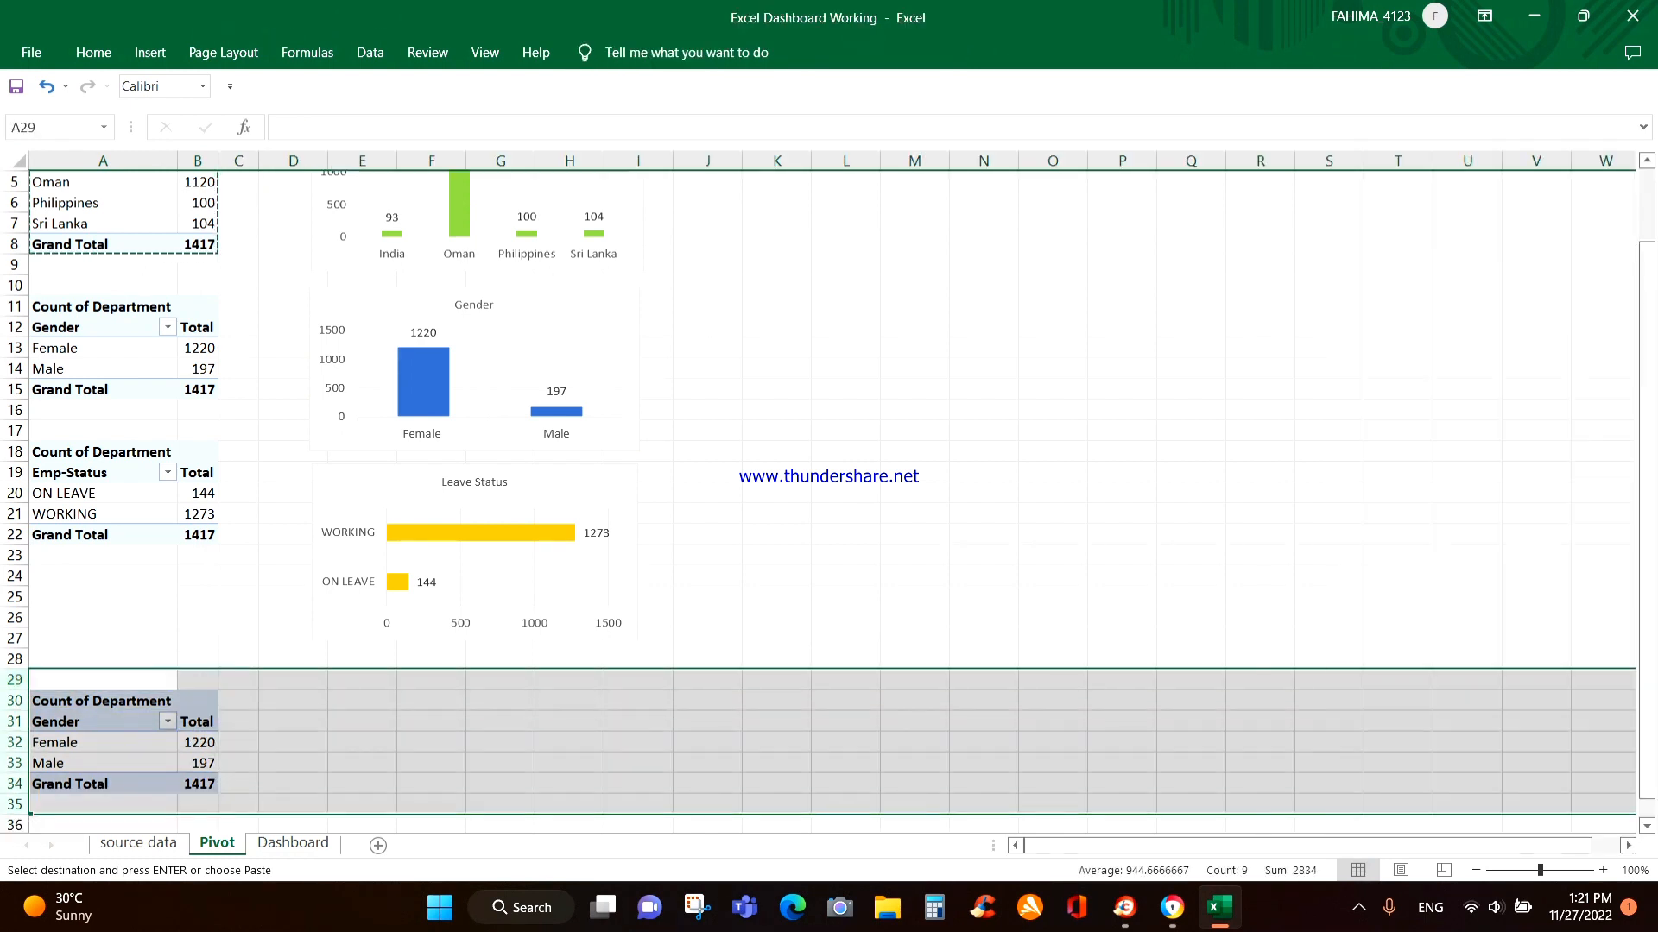
key(Delete)
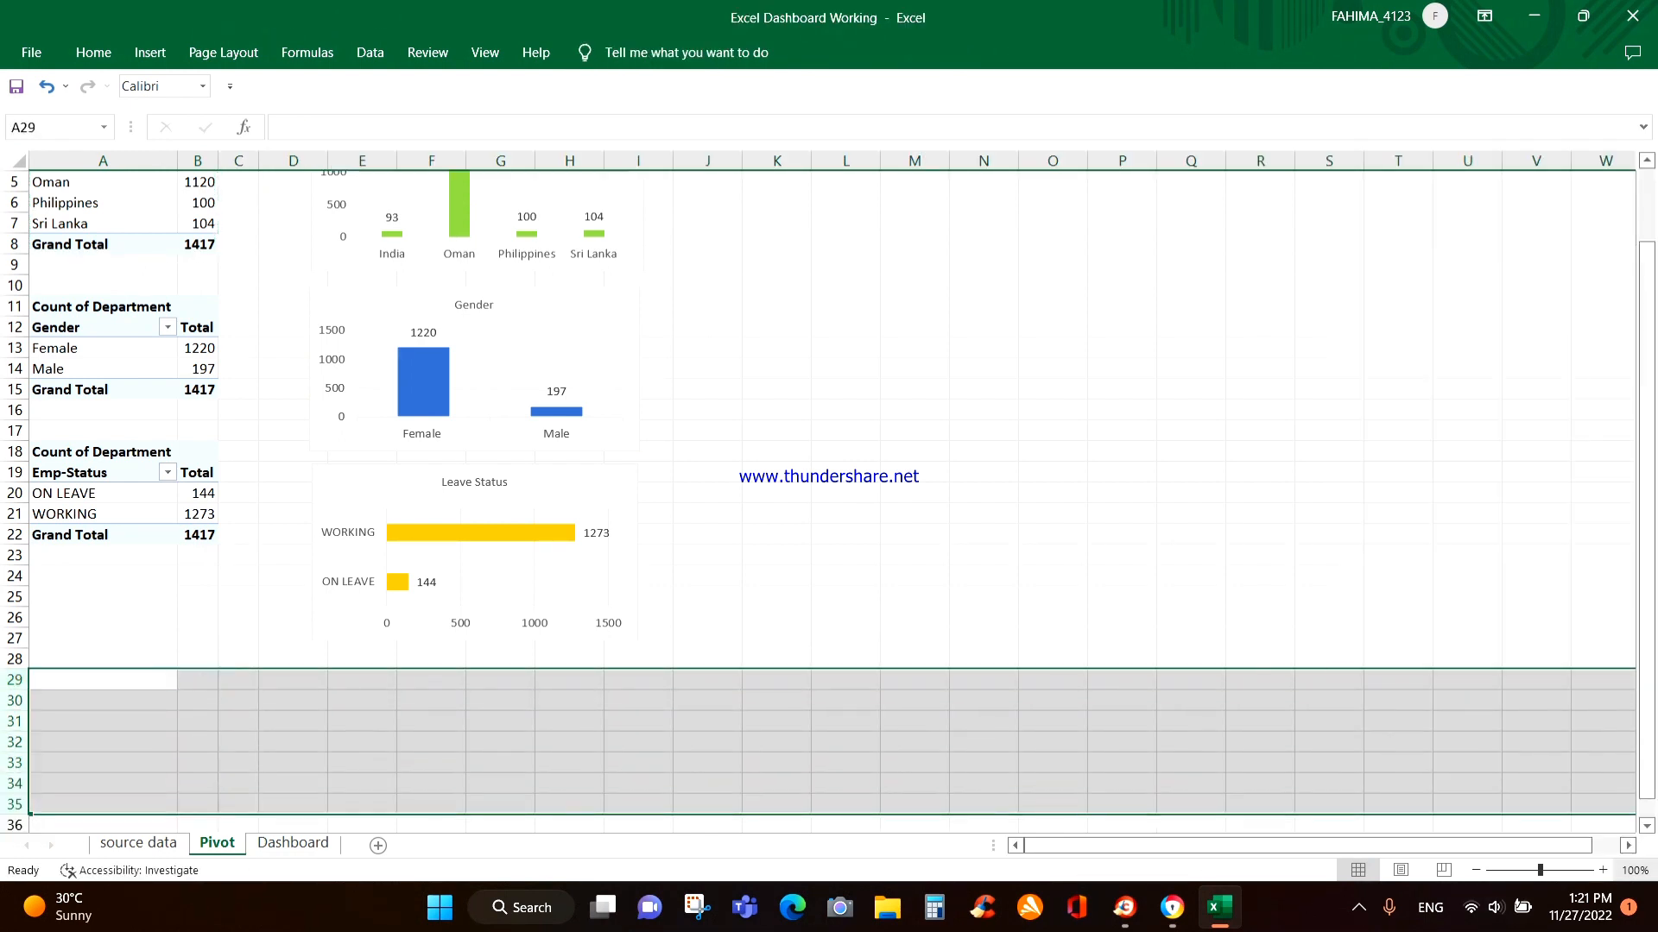
Examine the enlarged nationality pivot table against the source data sheet and the Nationality chart.
drag(1539, 870, 1568, 870)
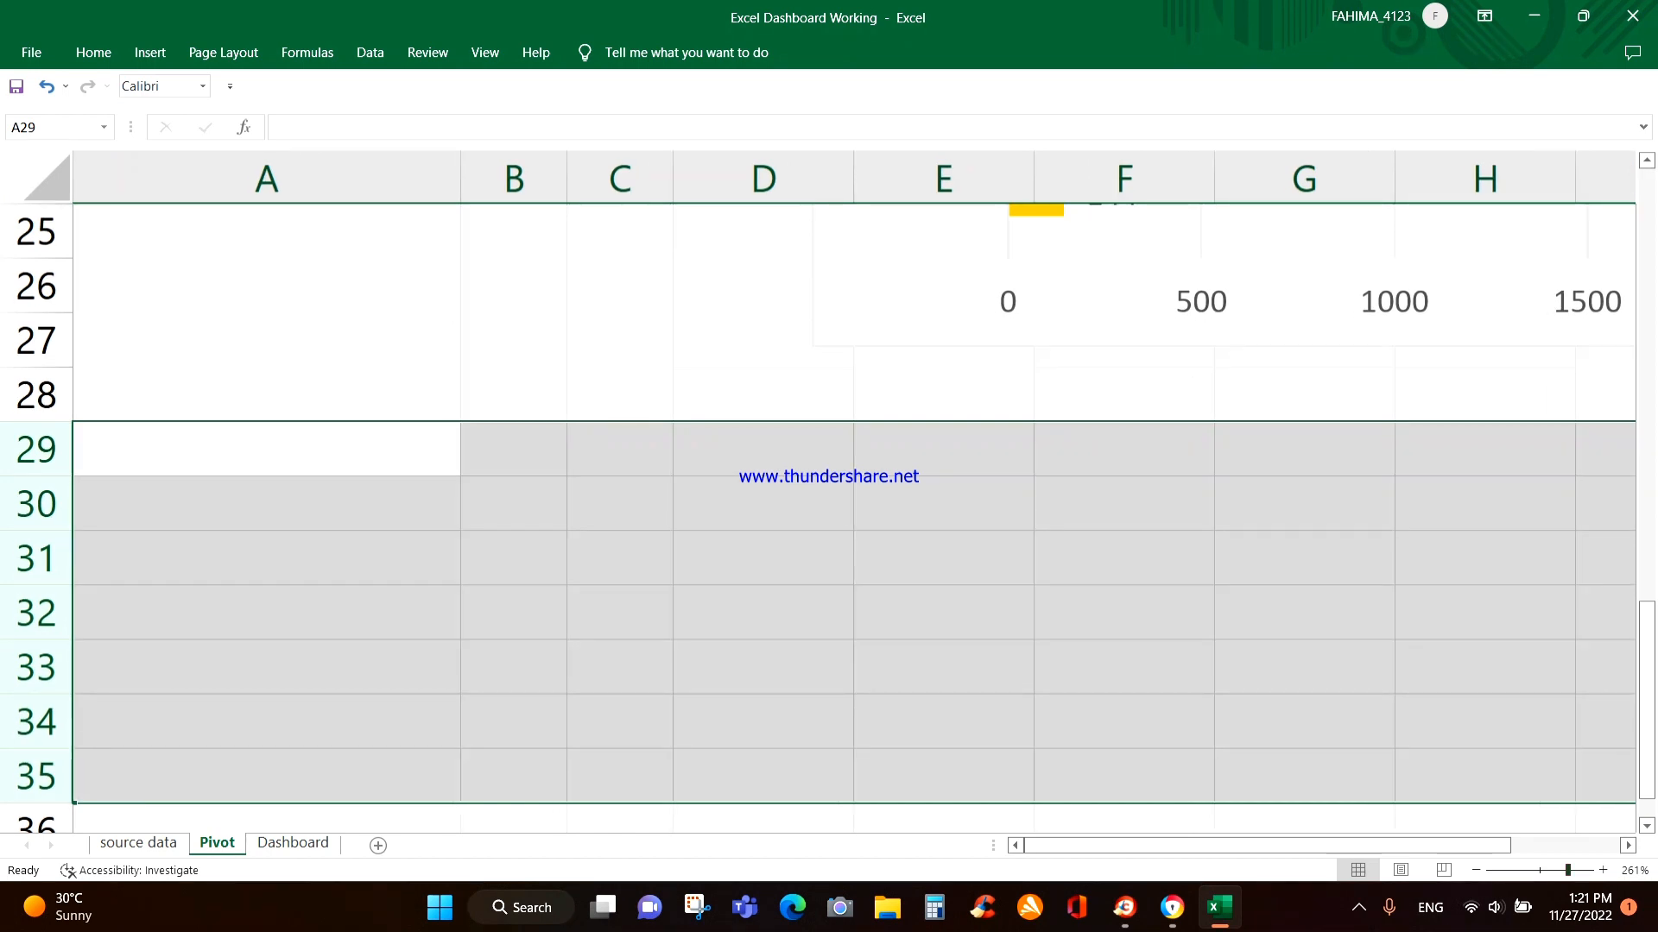
key(ctrl+Home)
click(267, 450)
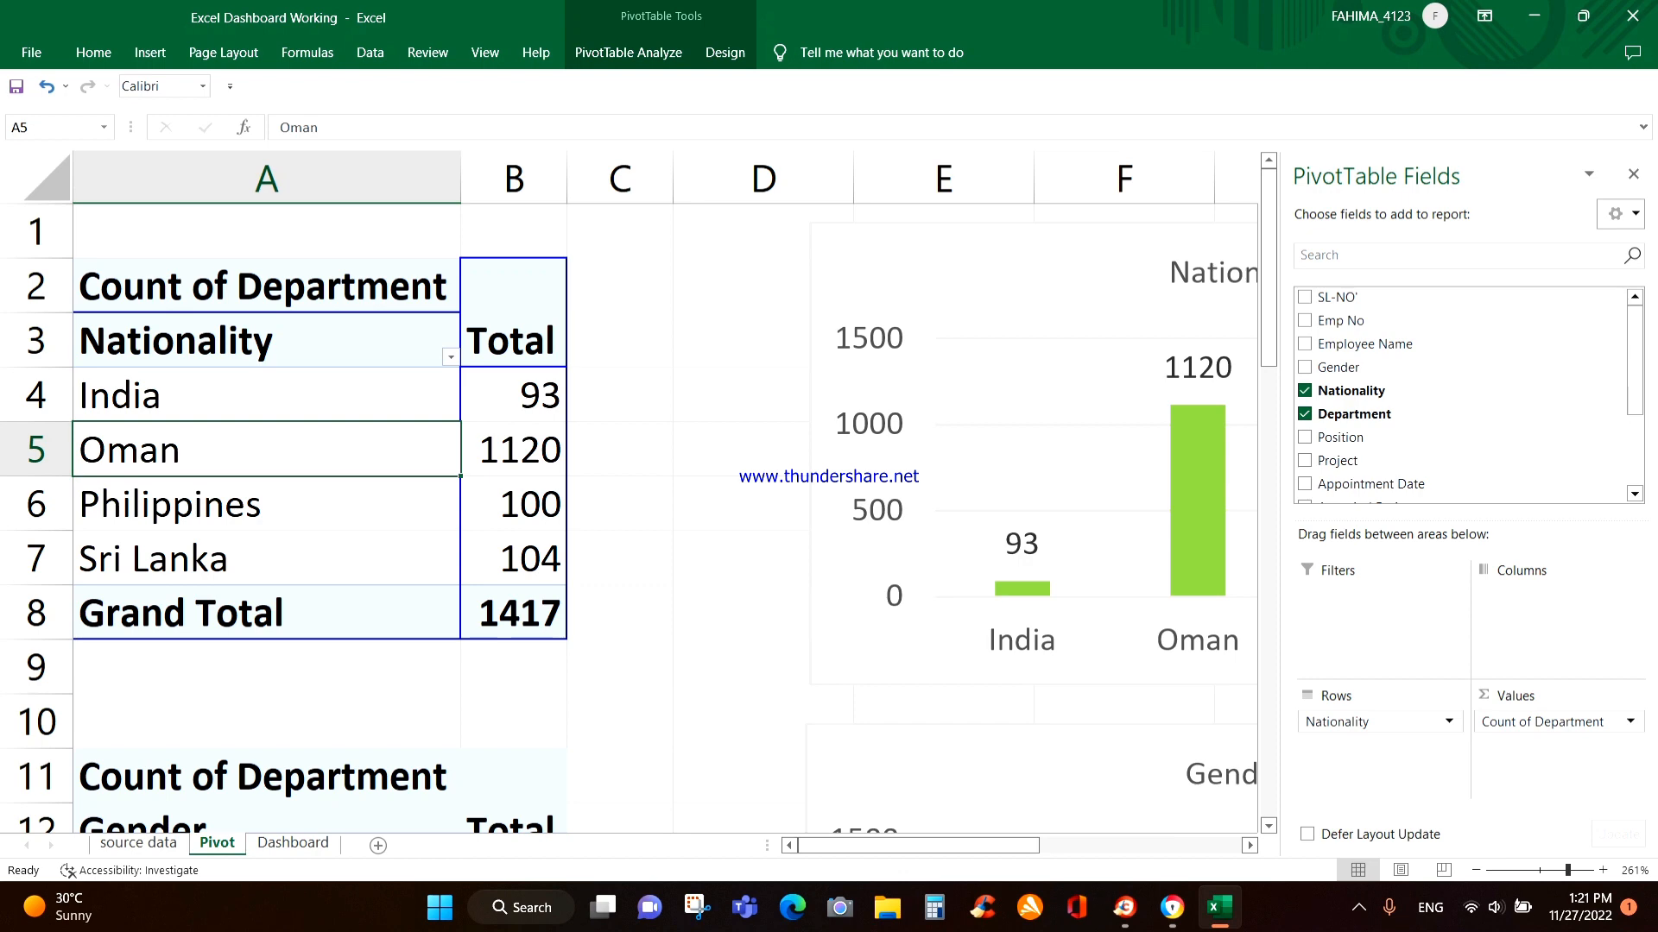
key(ctrl+Page_Up)
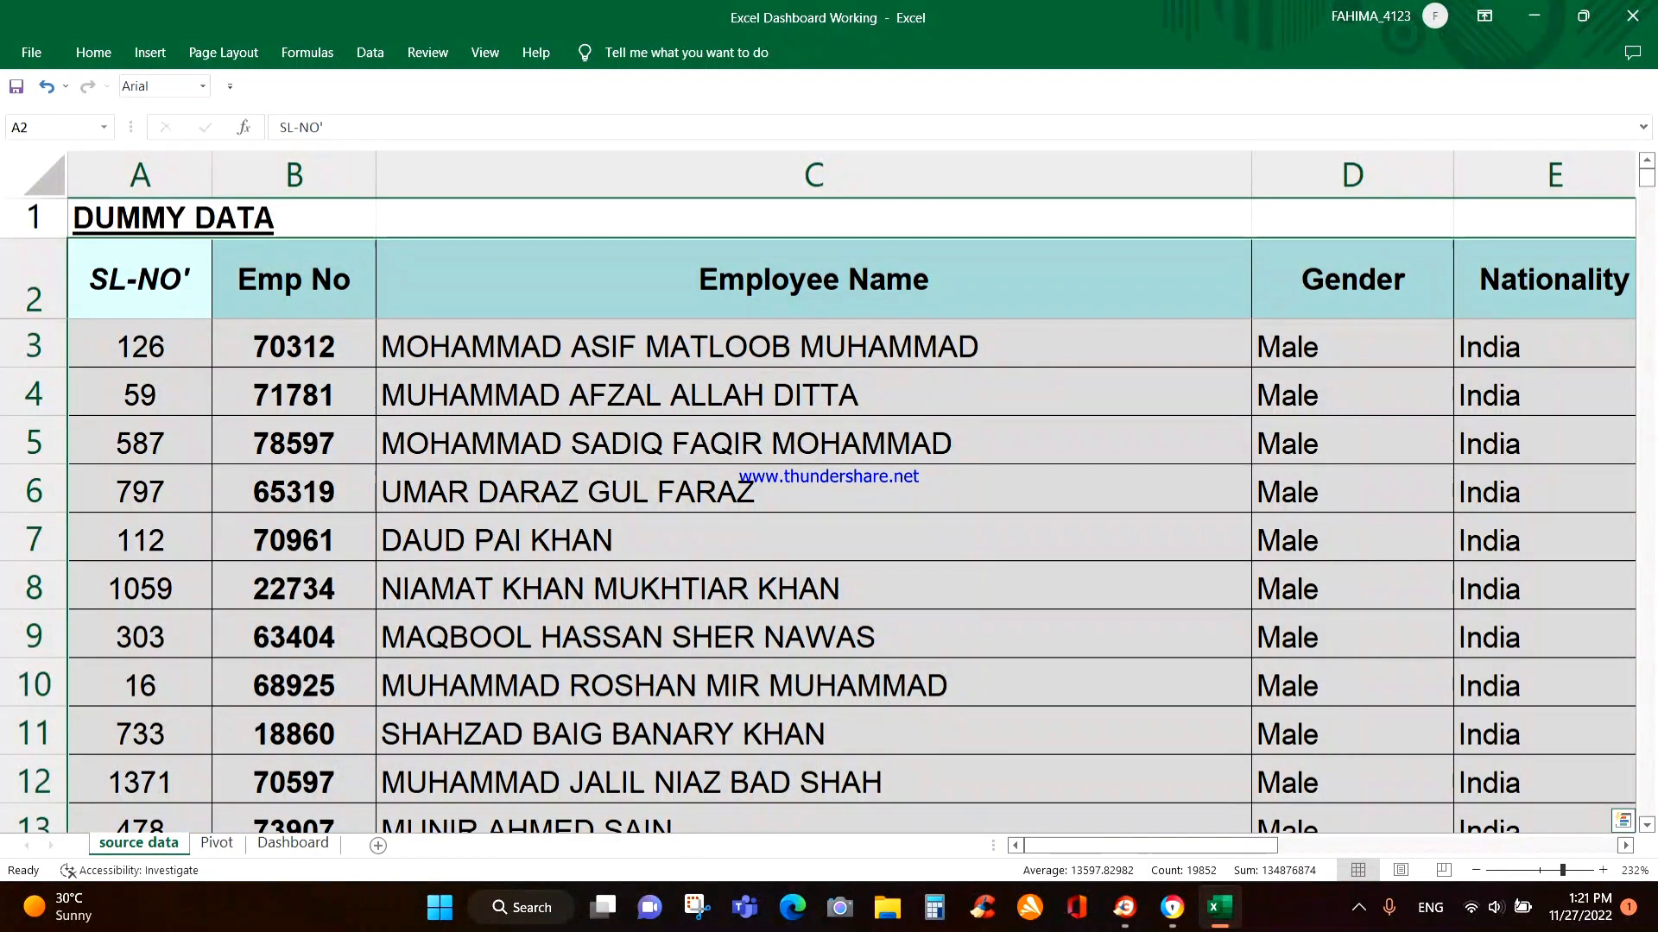
key(ctrl+Page_Down)
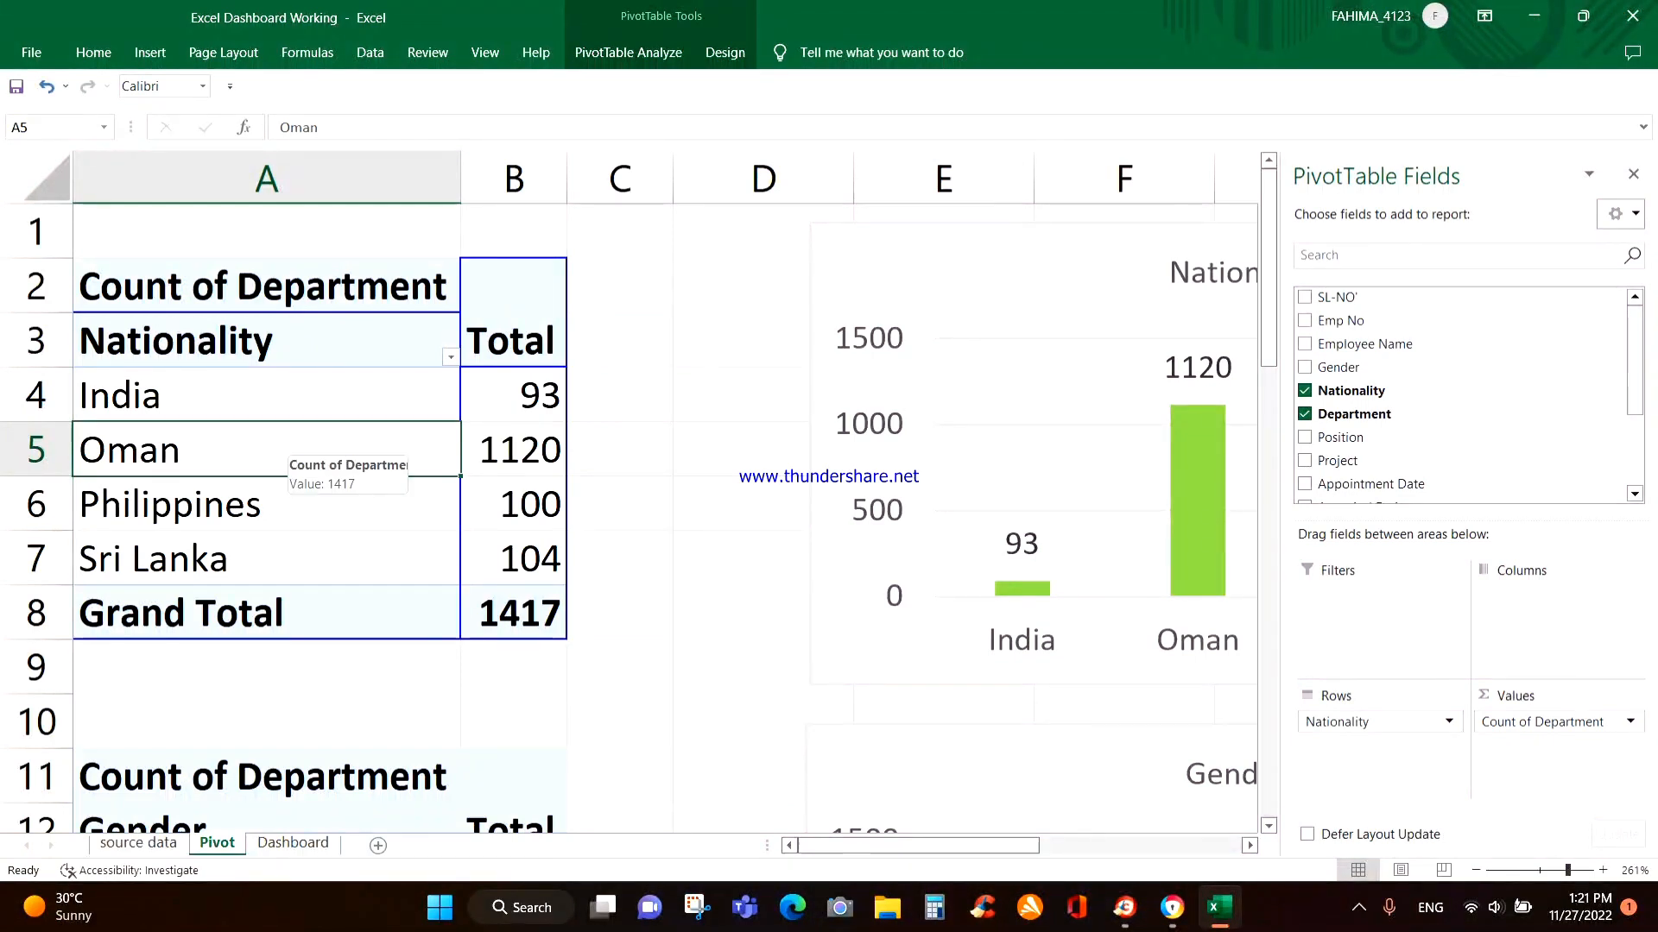
click(739, 449)
key(Right)
key(Right)
key(Right)
key(Right)
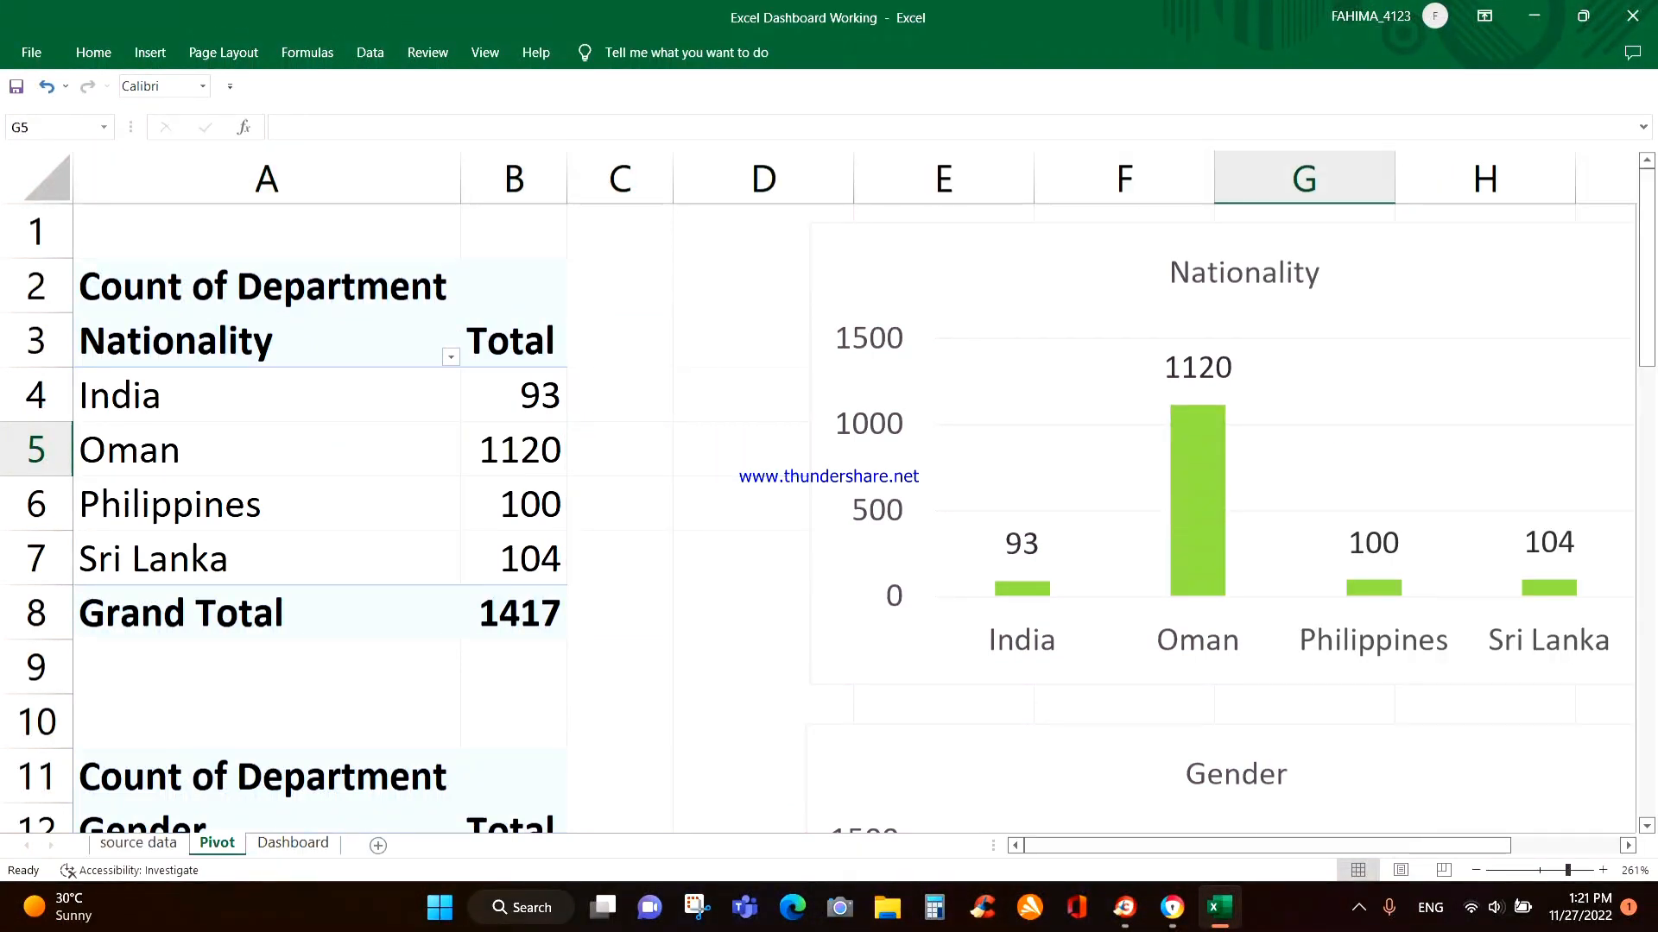
Browse the column, bar and pie chart types for the nationality labels in A4:A7 without inserting a chart.
drag(251, 396, 251, 559)
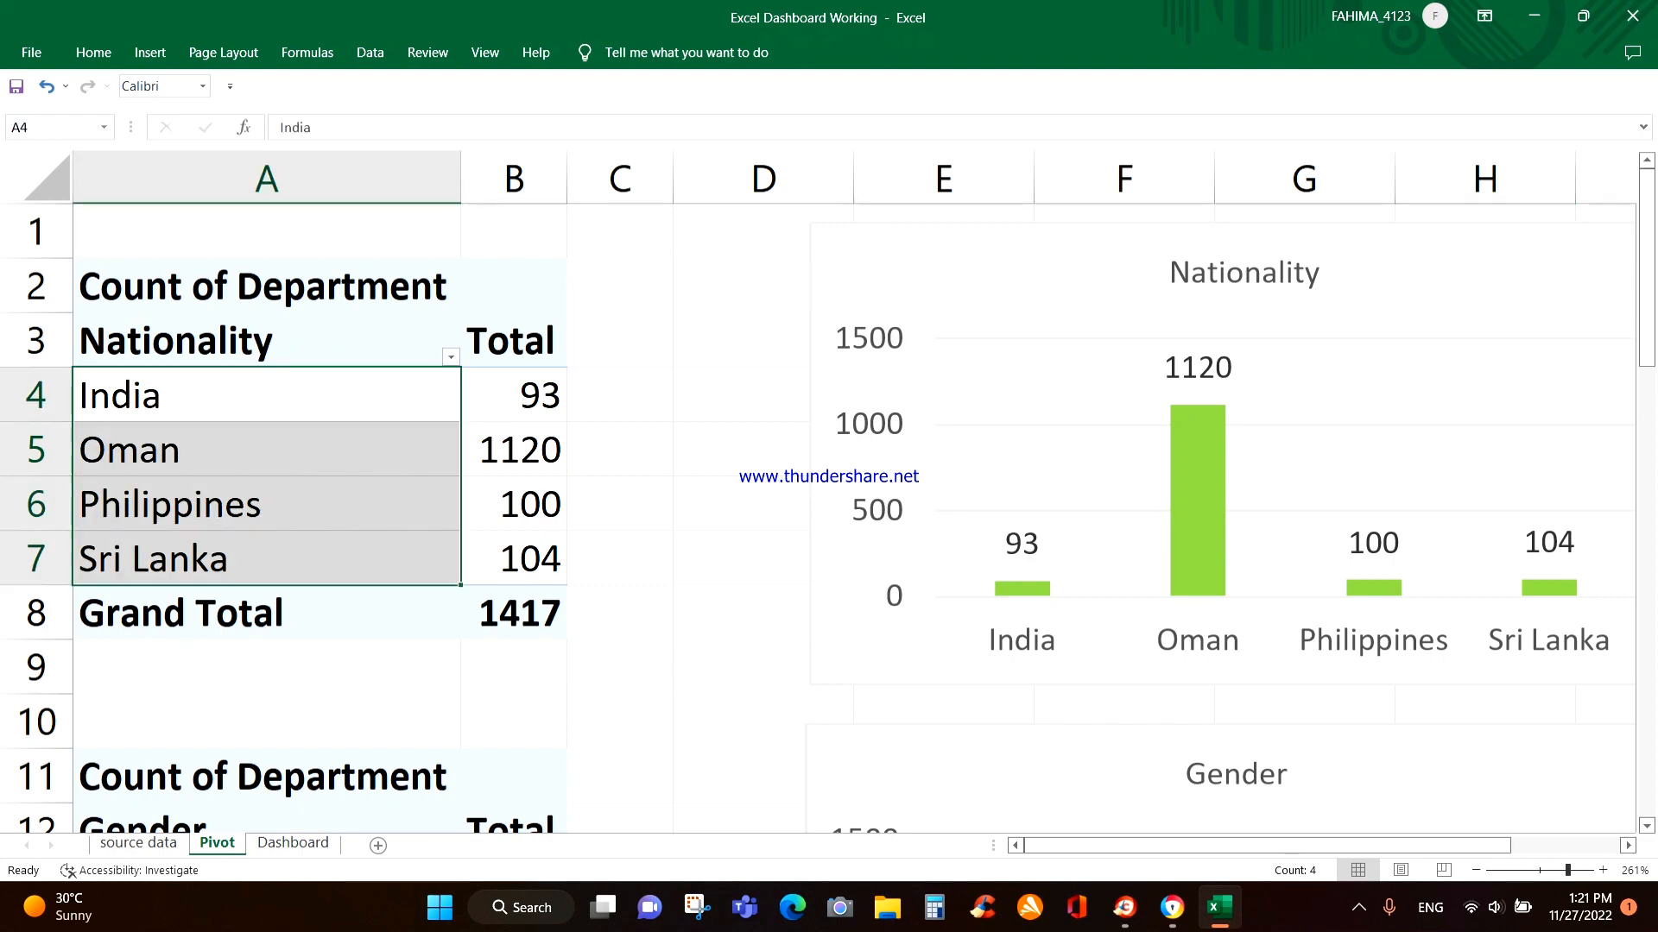
click(149, 51)
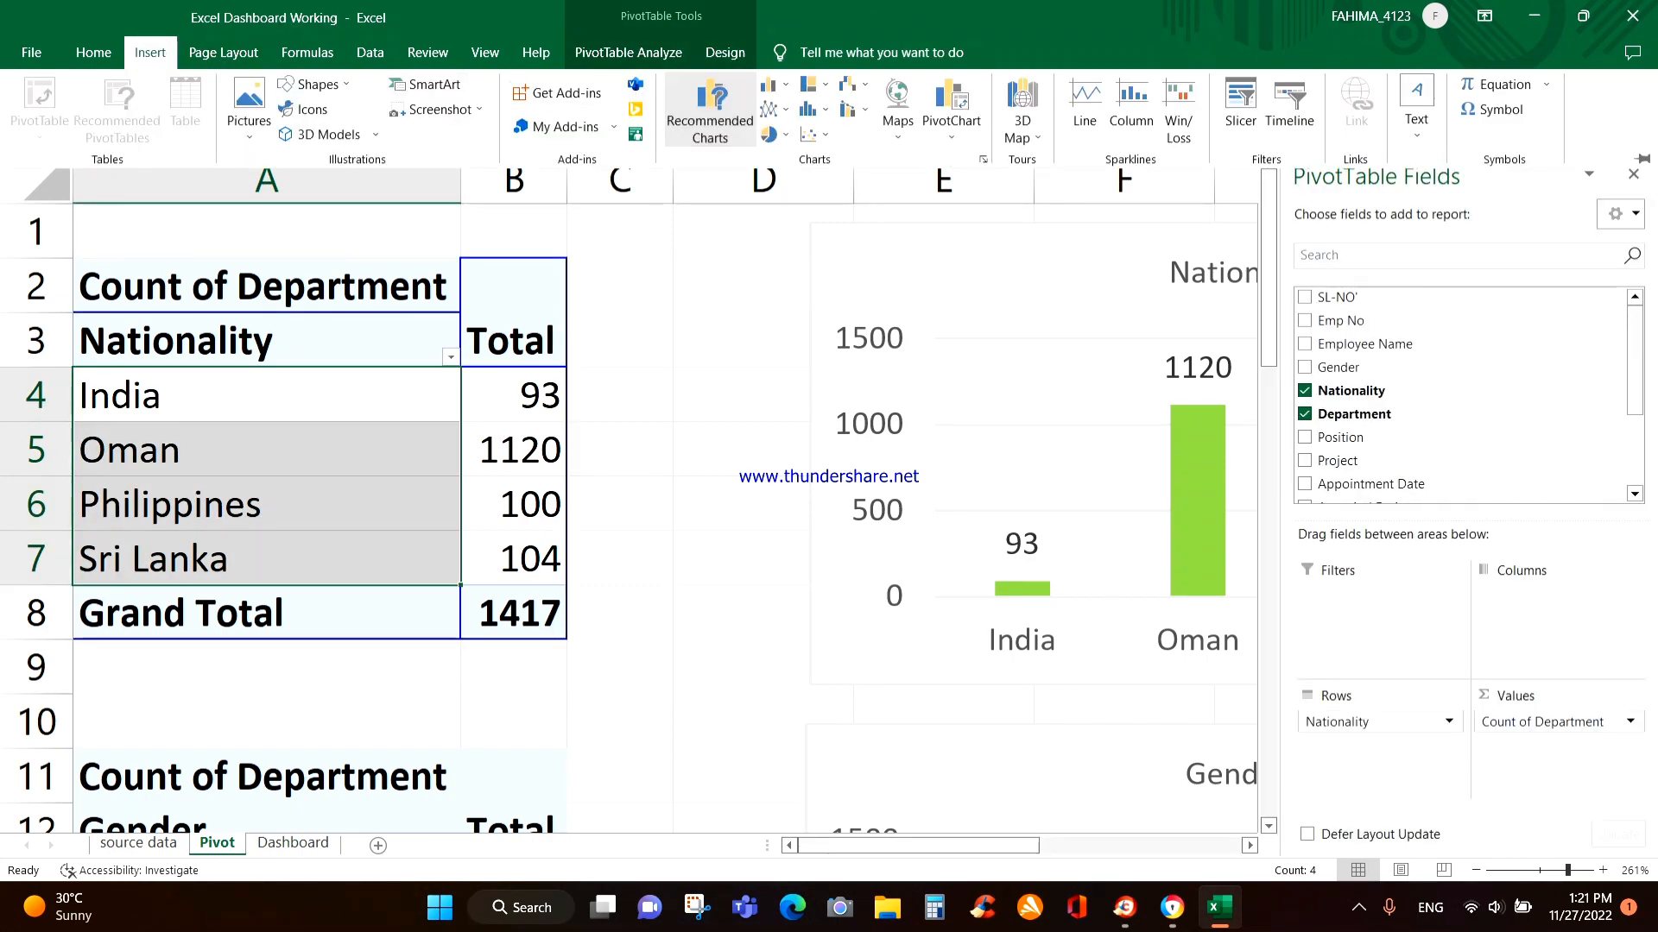
click(710, 113)
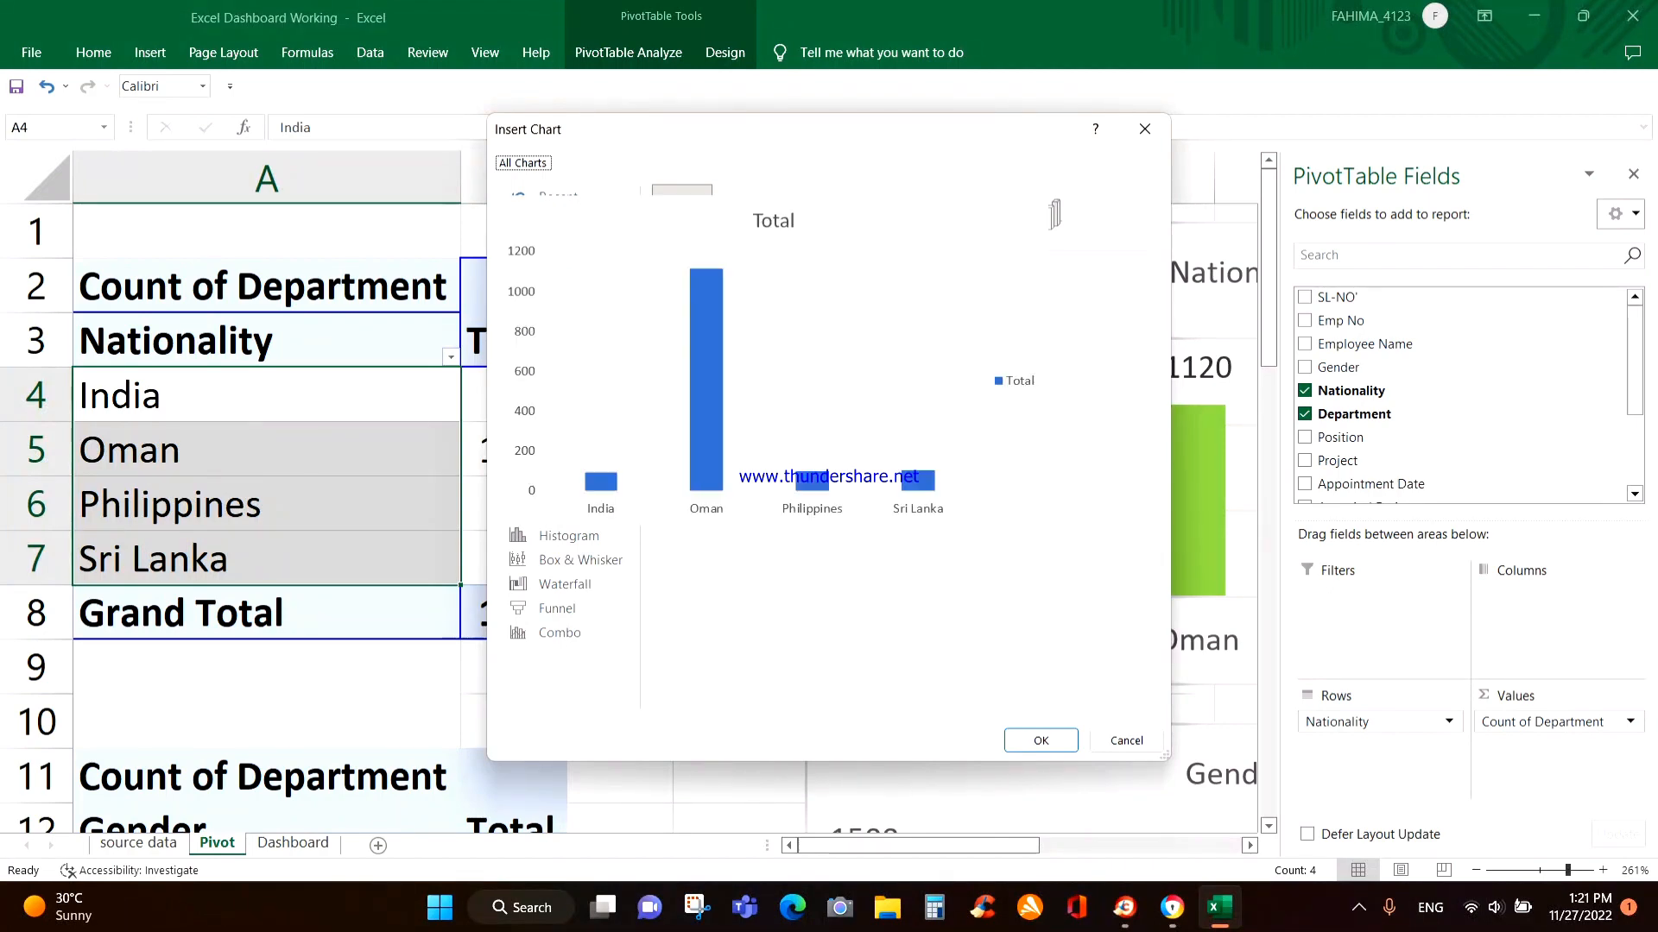
mouse_move(772, 361)
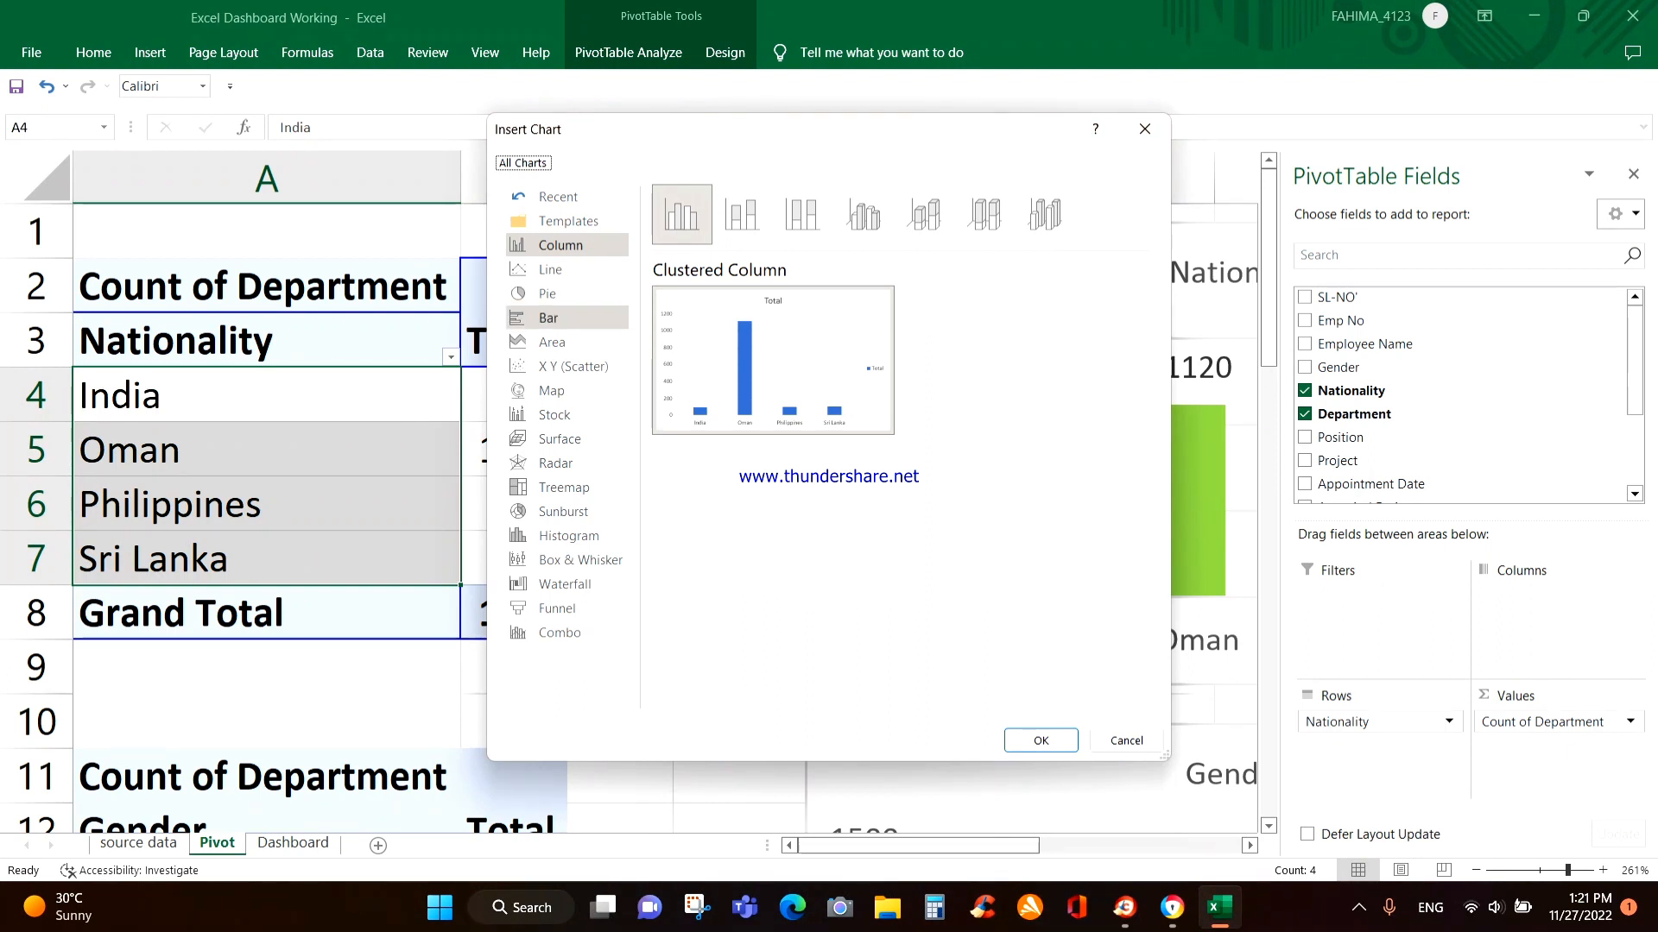
click(550, 317)
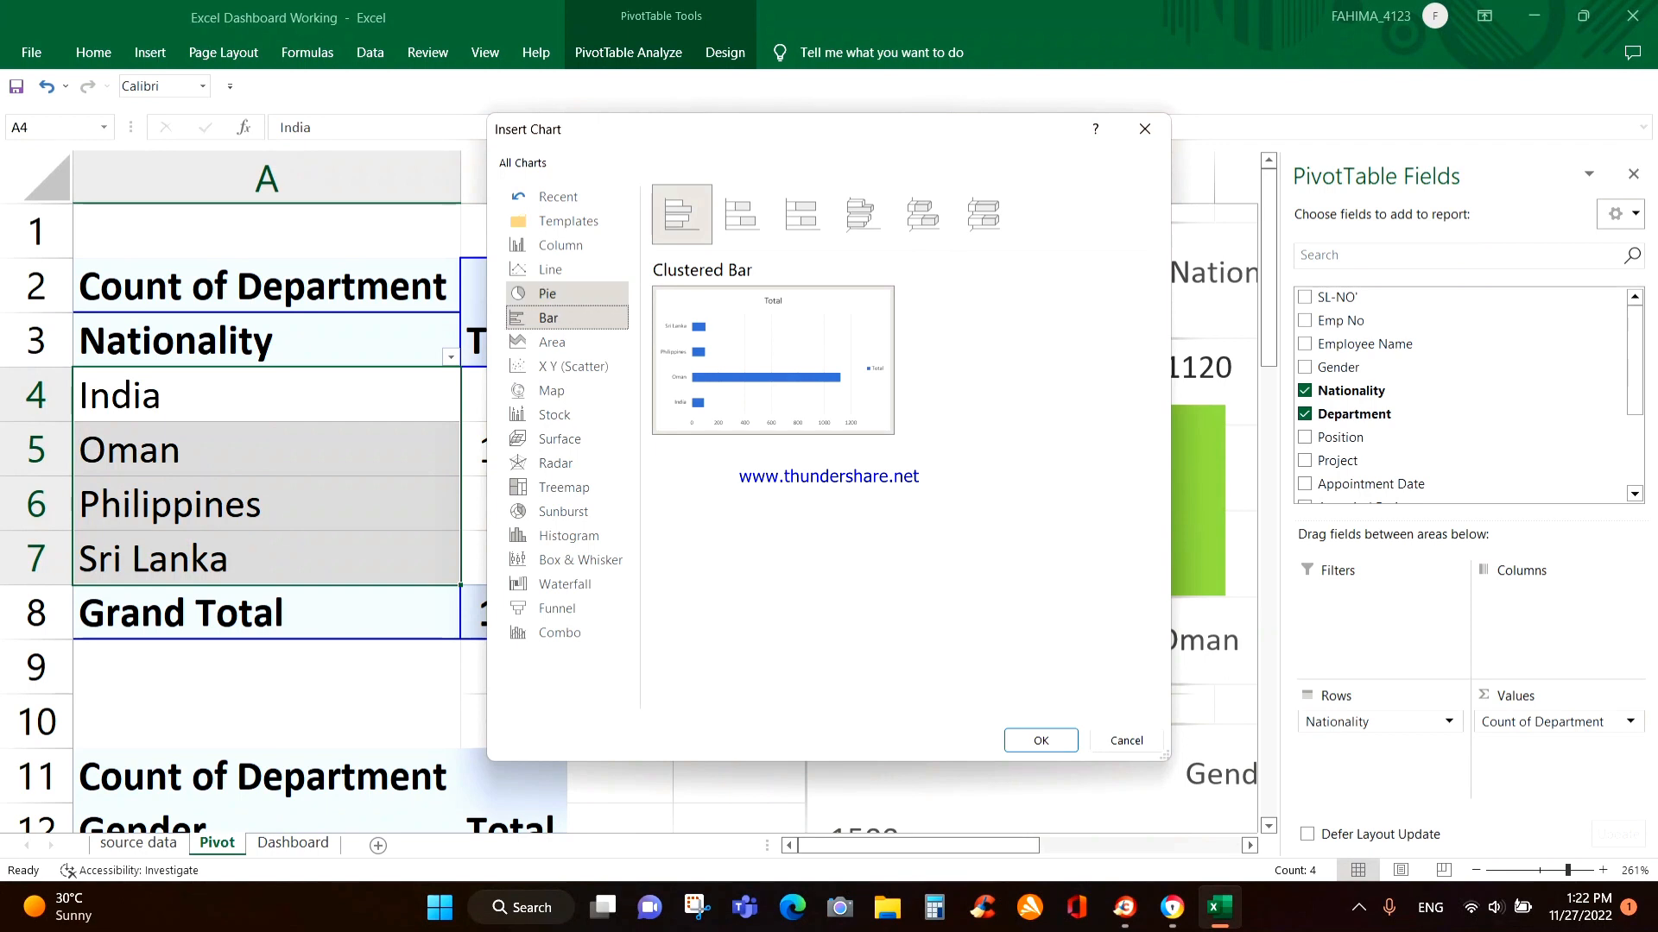
click(549, 295)
click(1126, 740)
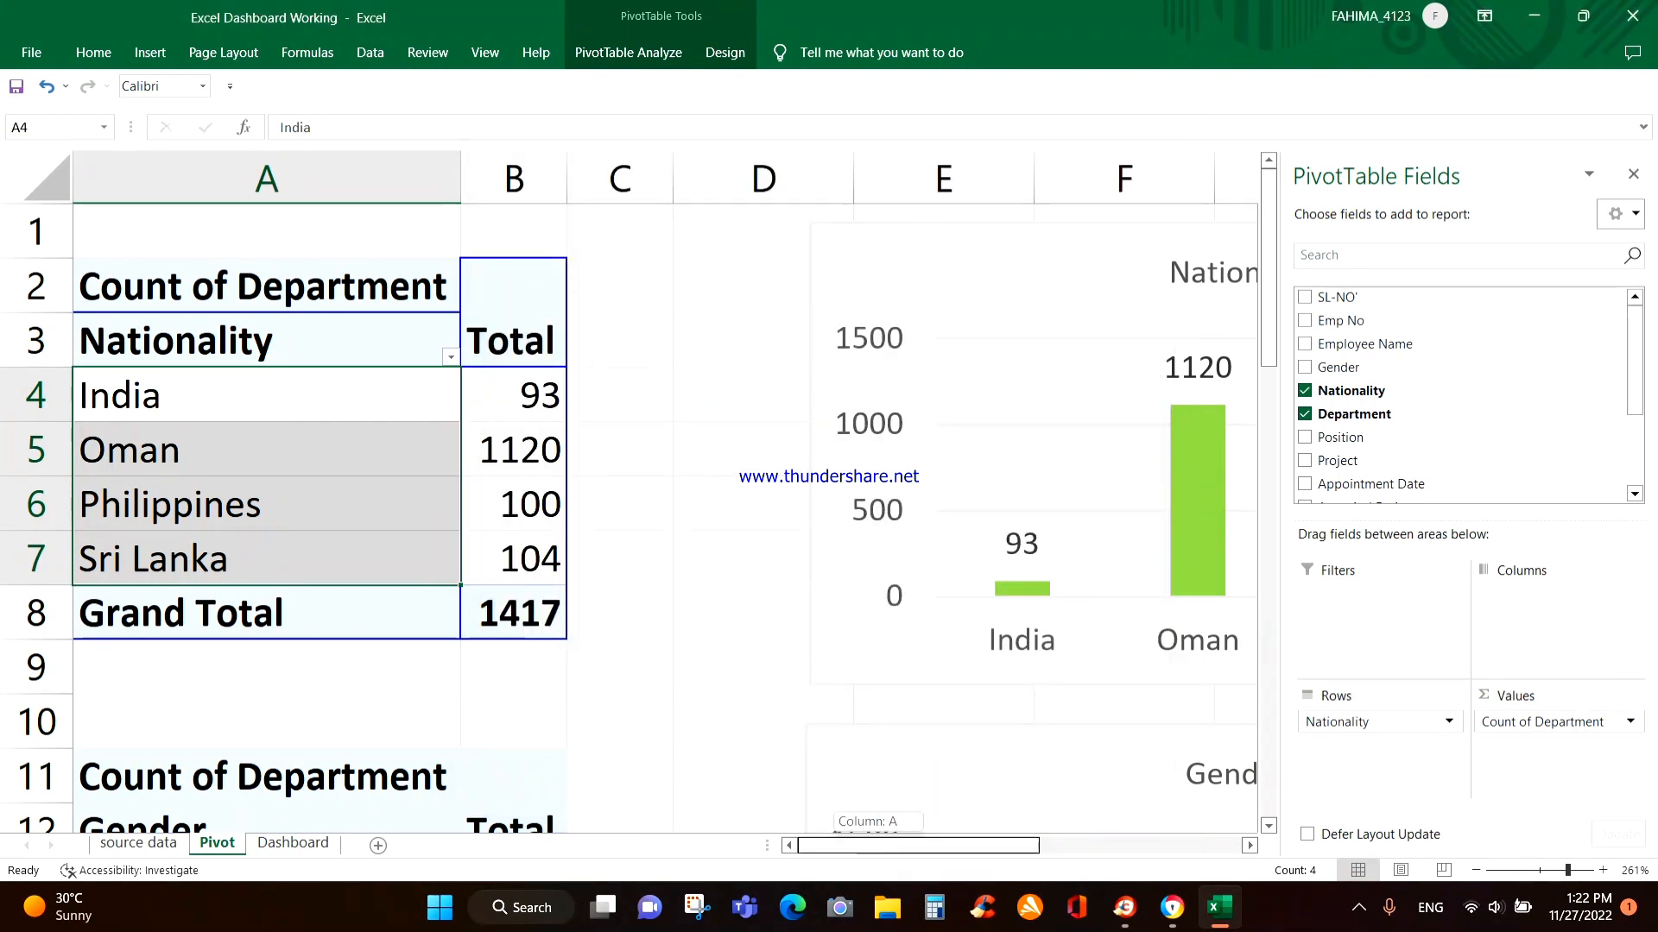
View the full Nationality chart and close the PivotTable Fields pane.
drag(918, 845, 1045, 845)
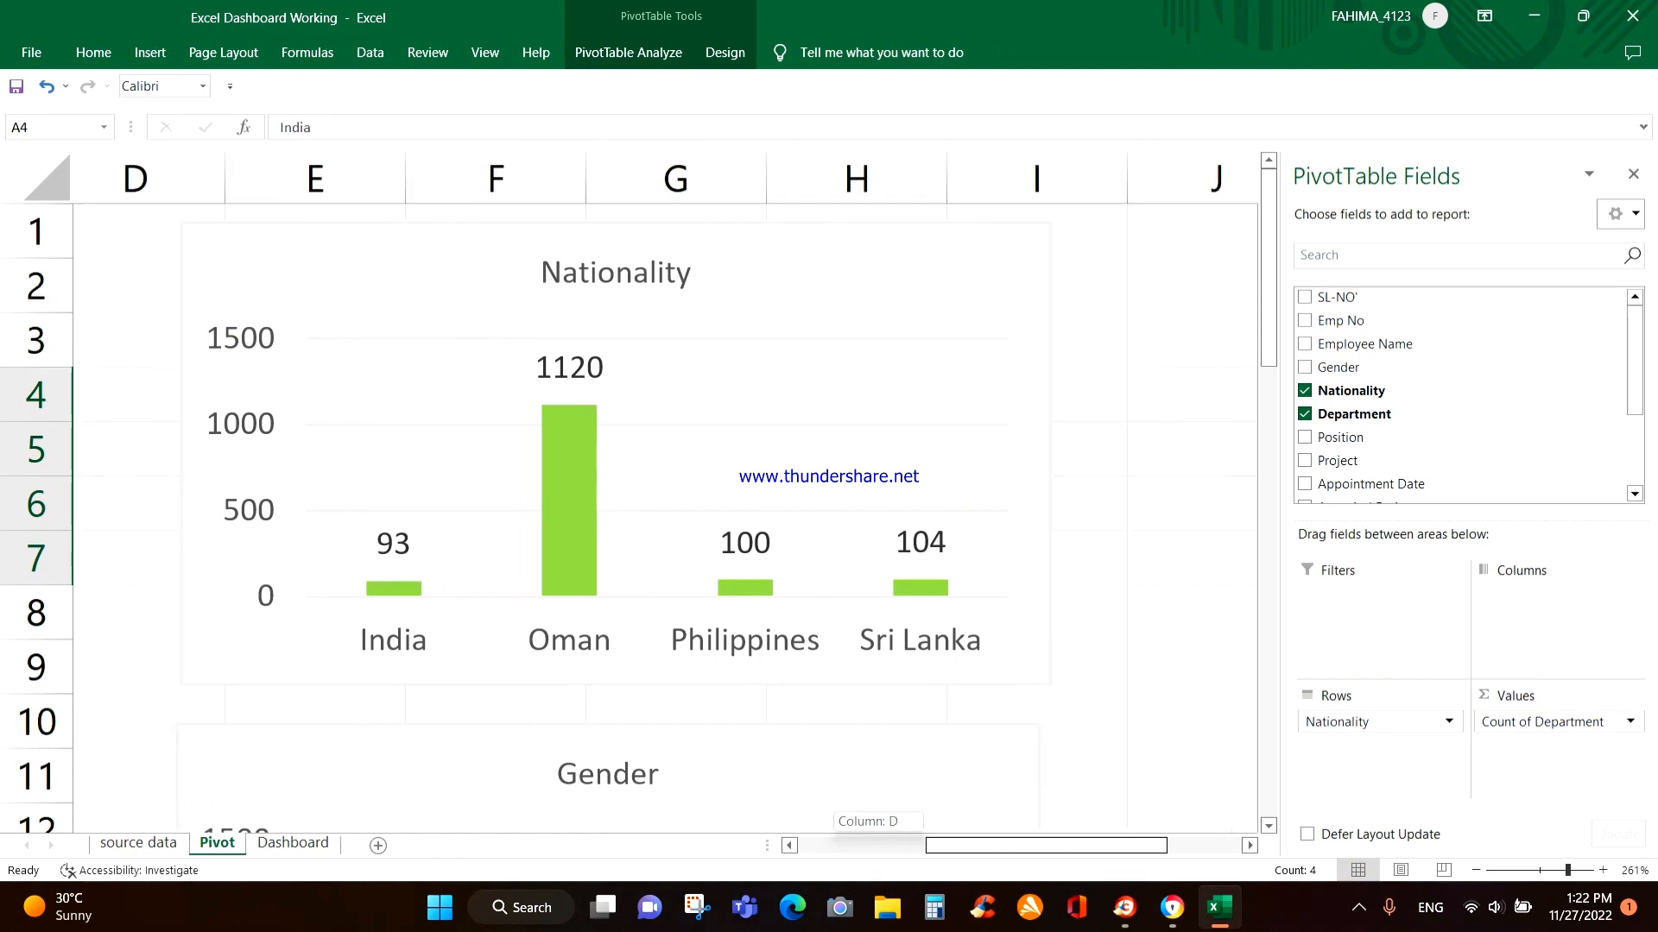
drag(1008, 846, 881, 846)
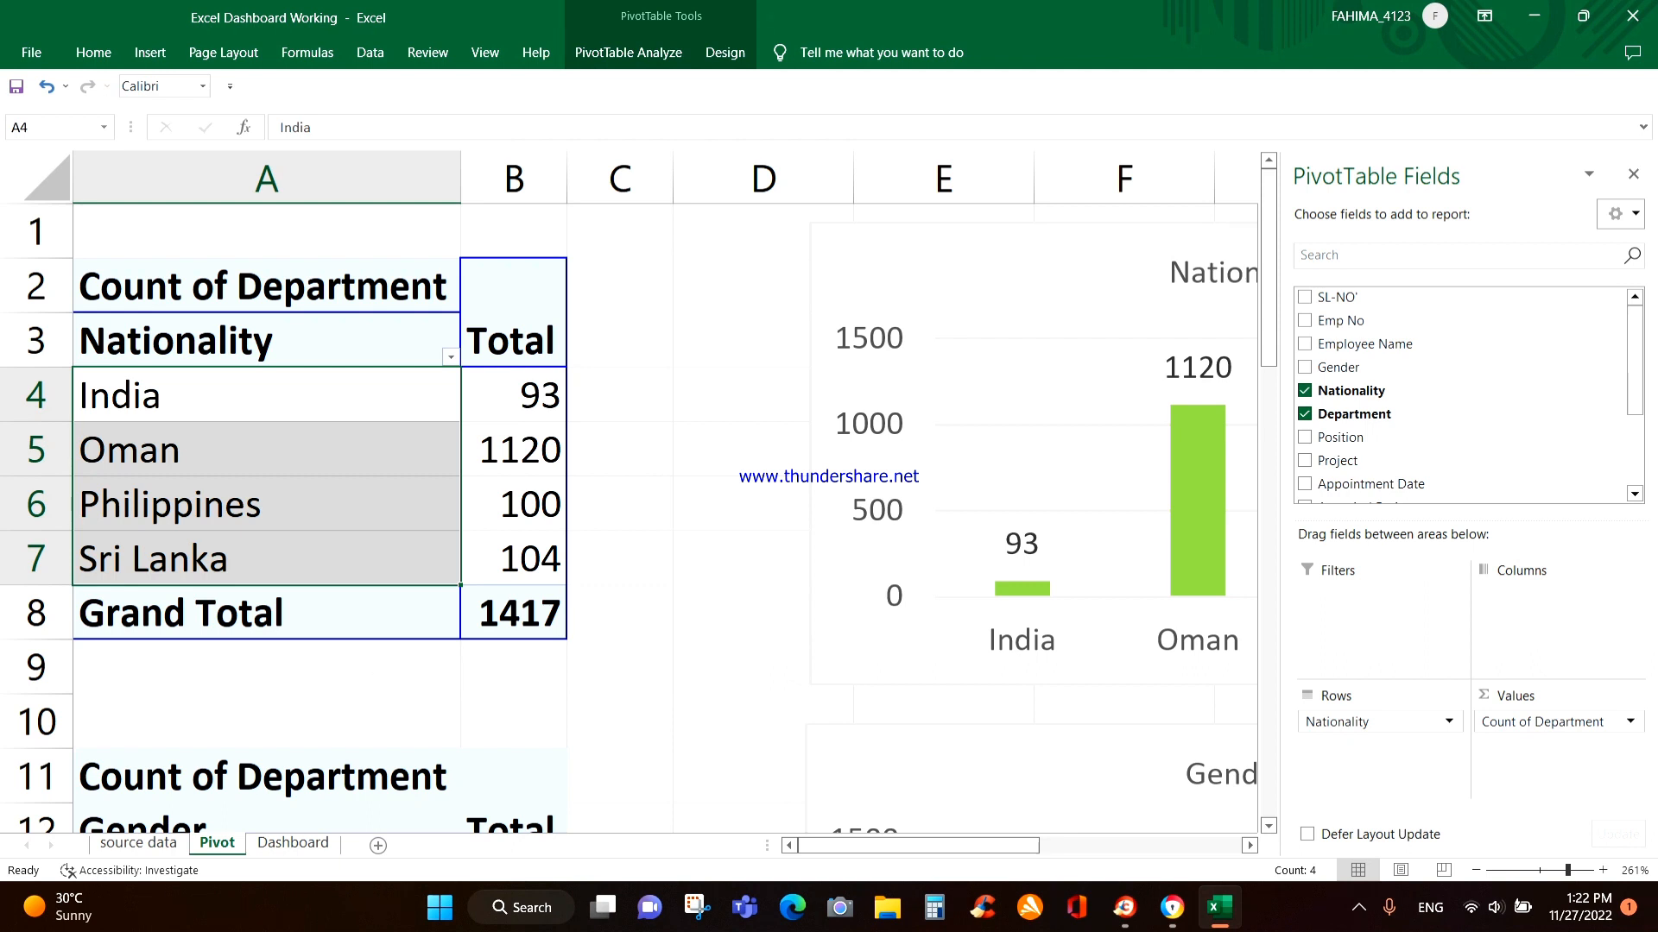
click(1633, 174)
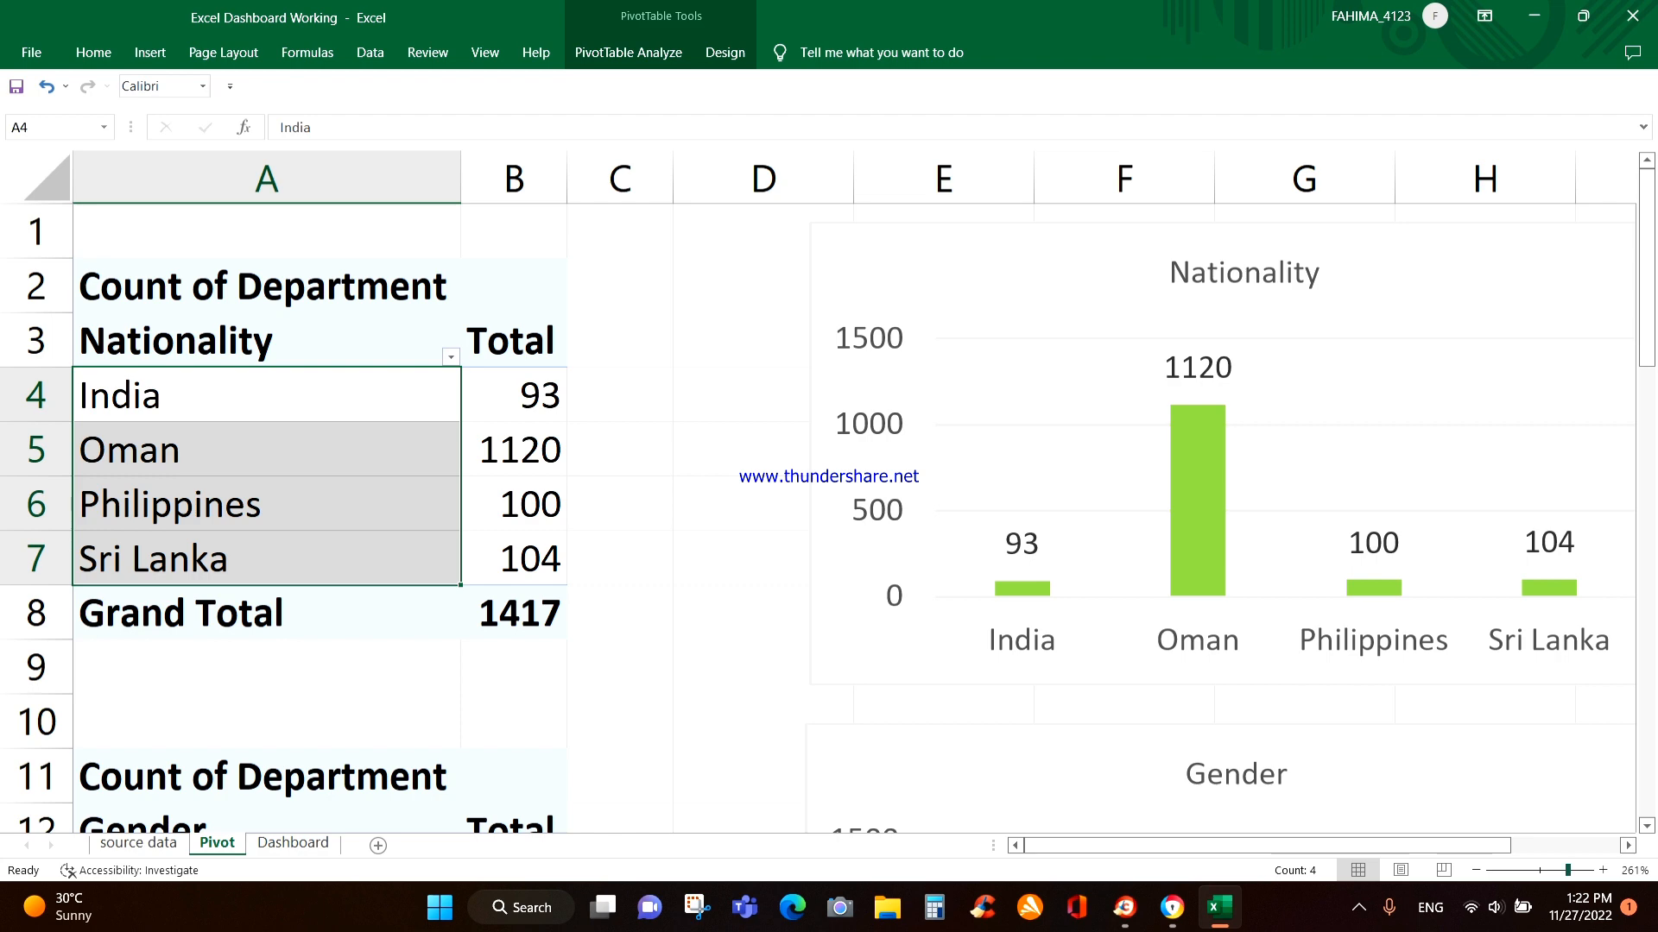
Examine the Gender and Emp-Status pivot tables alongside the Gender and Leave Status charts.
scroll(818, 492, down, 7)
scroll(818, 493, up, 3)
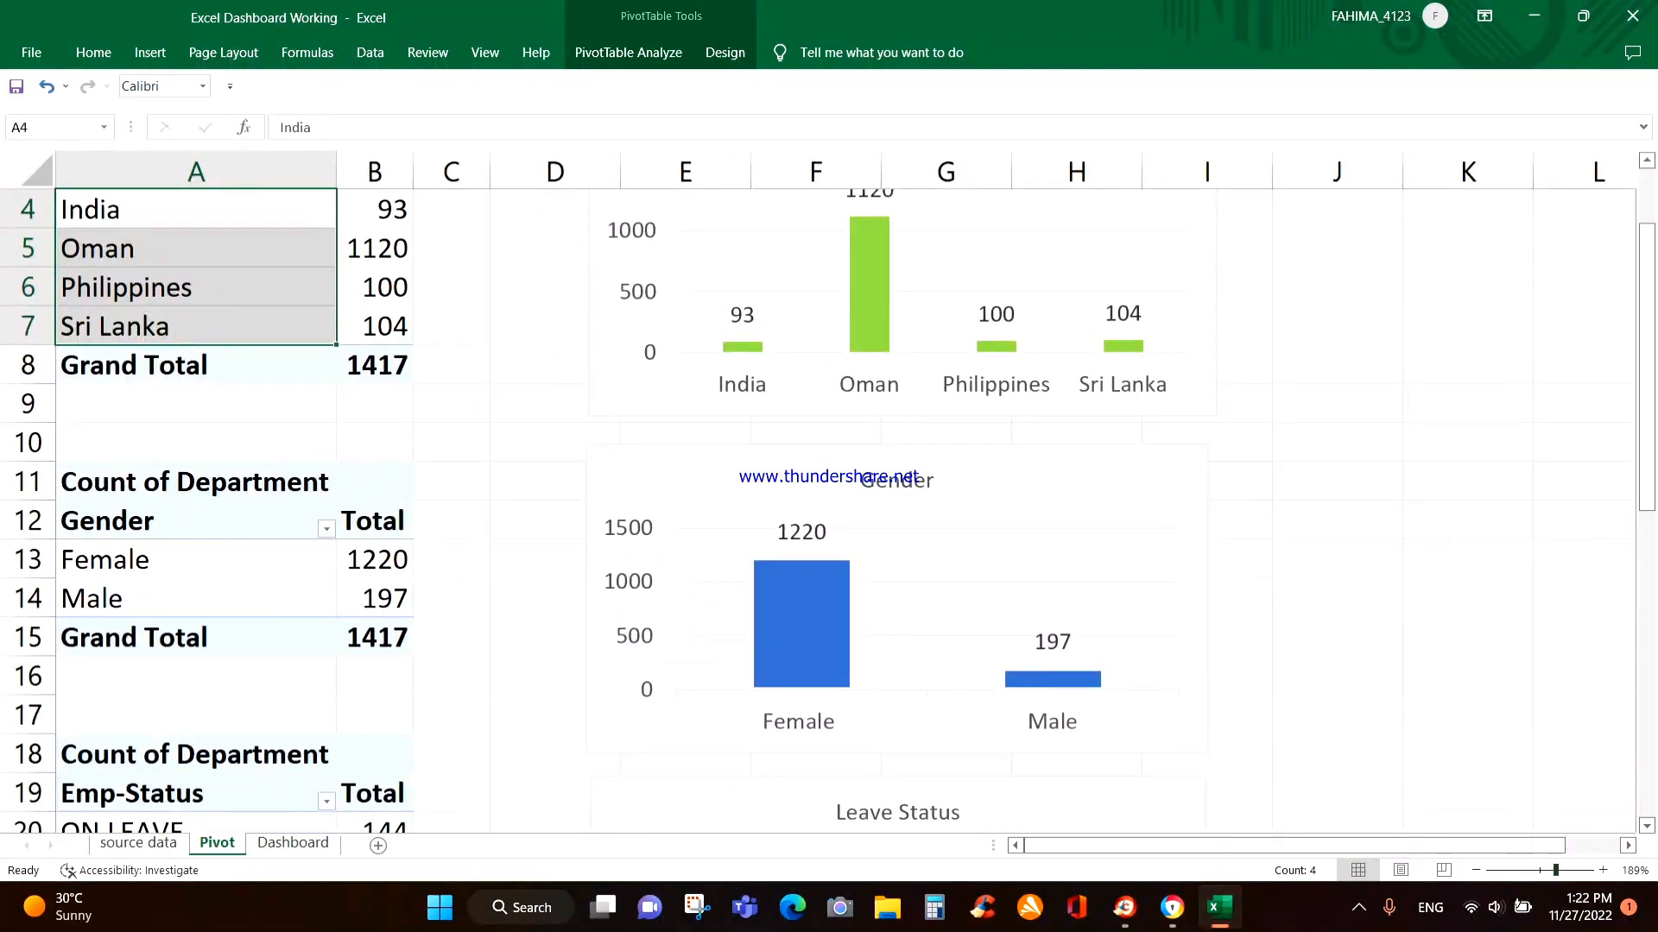
click(175, 554)
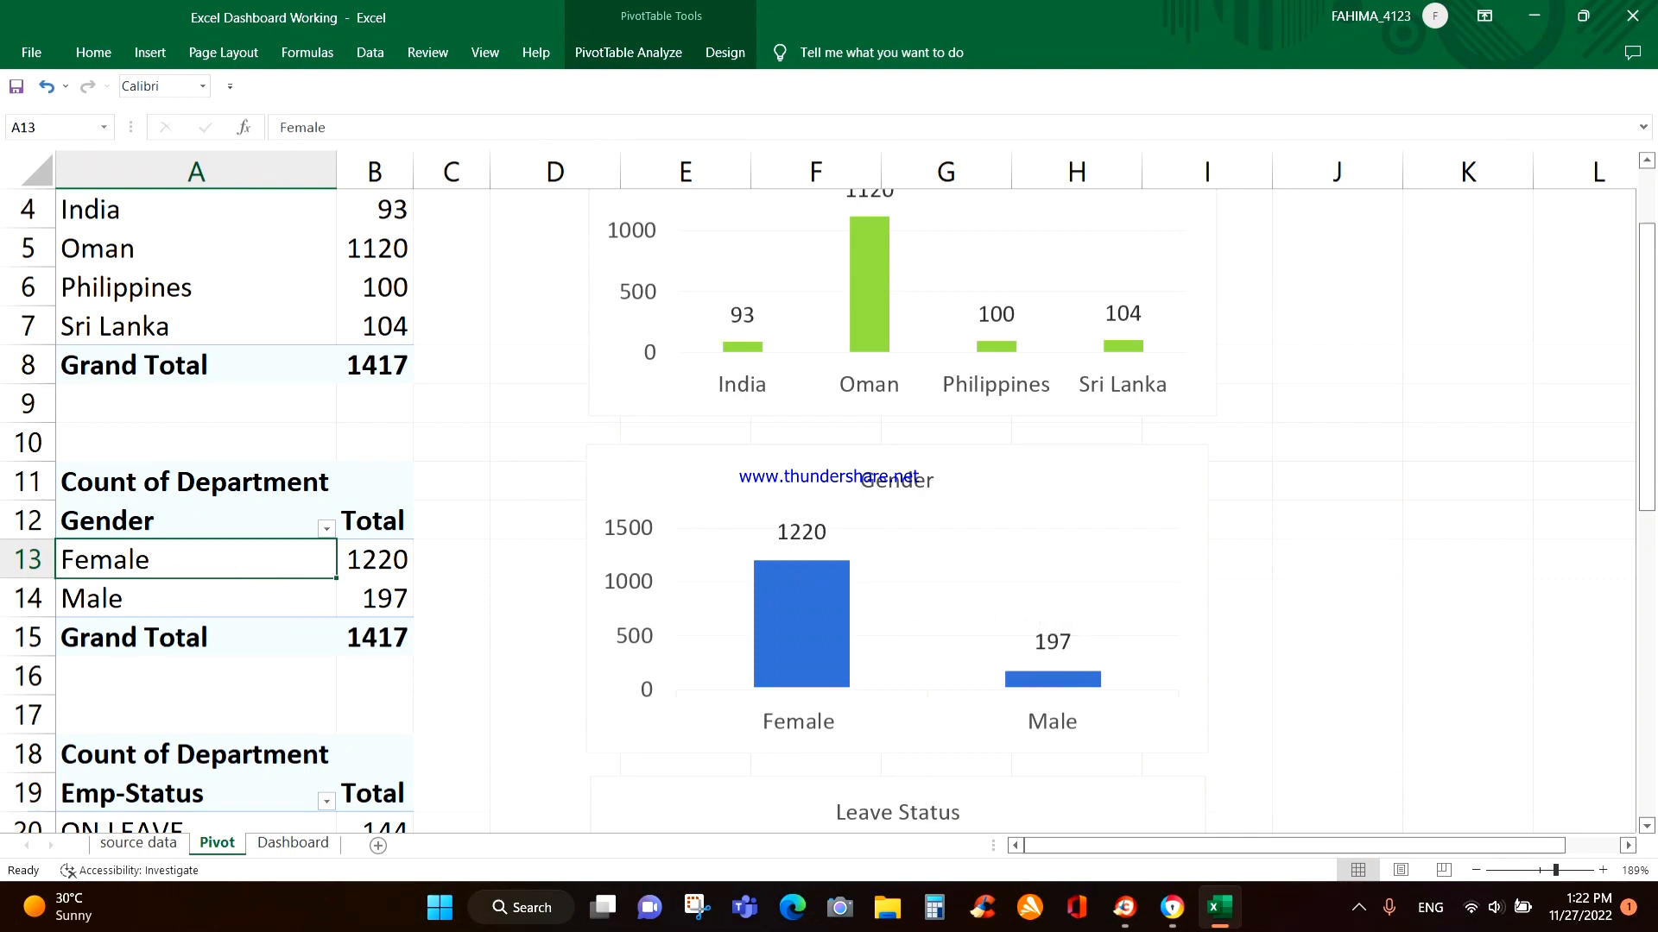
drag(129, 825, 129, 845)
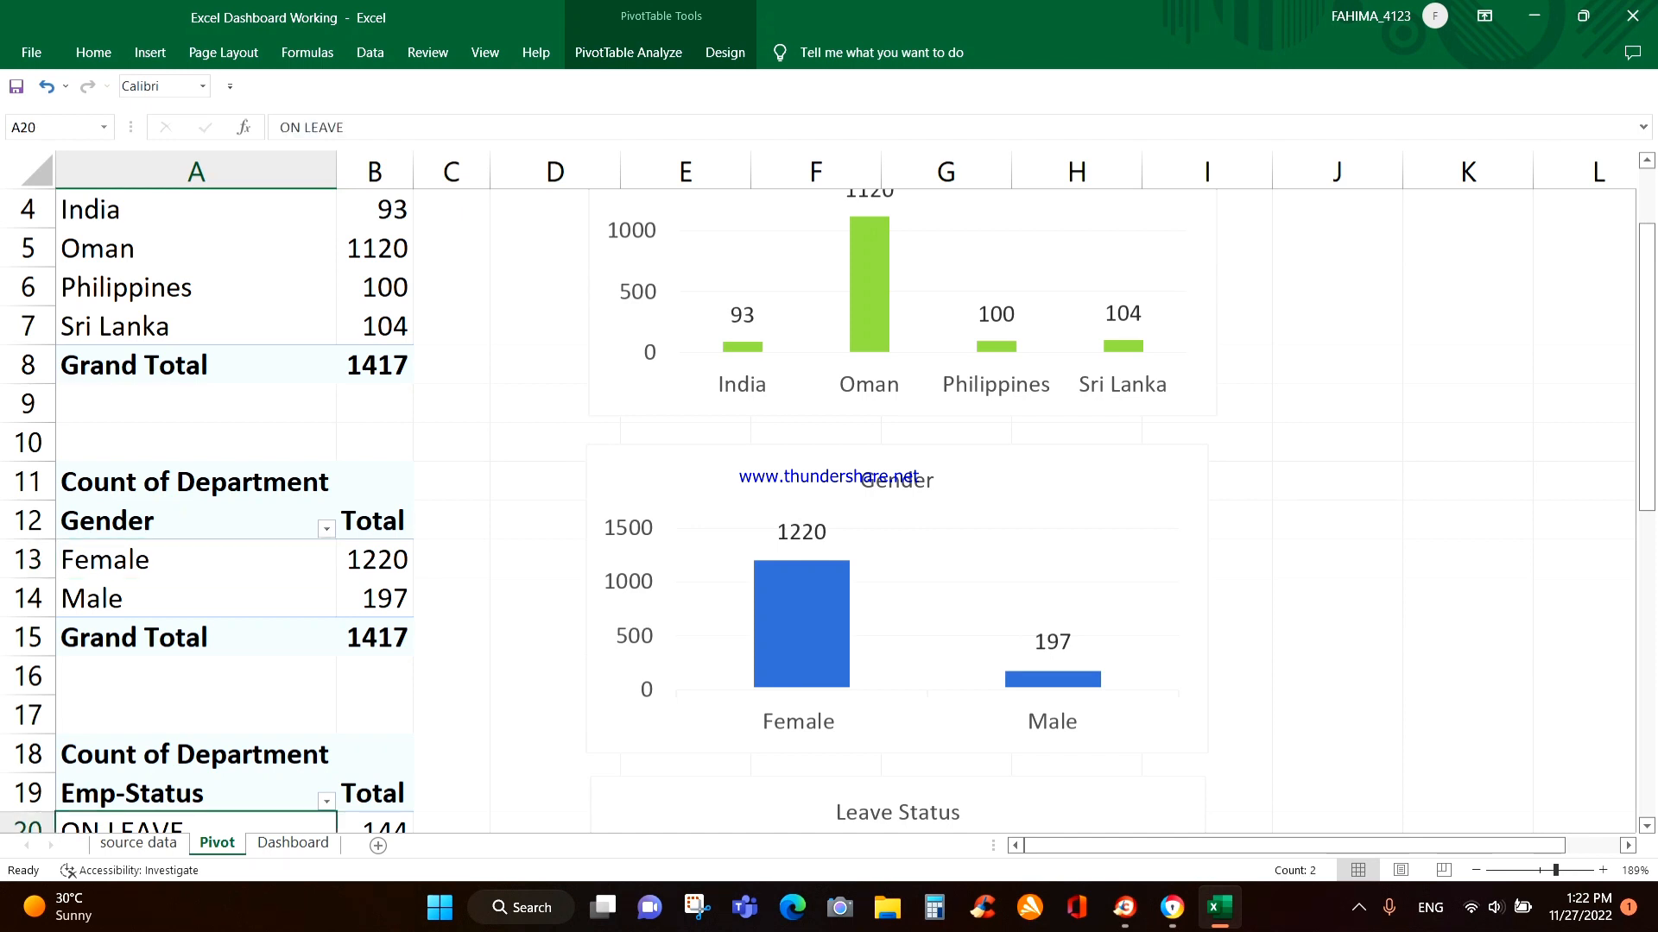
key(Down)
key(Down)
key(Down)
key(Up)
key(Up)
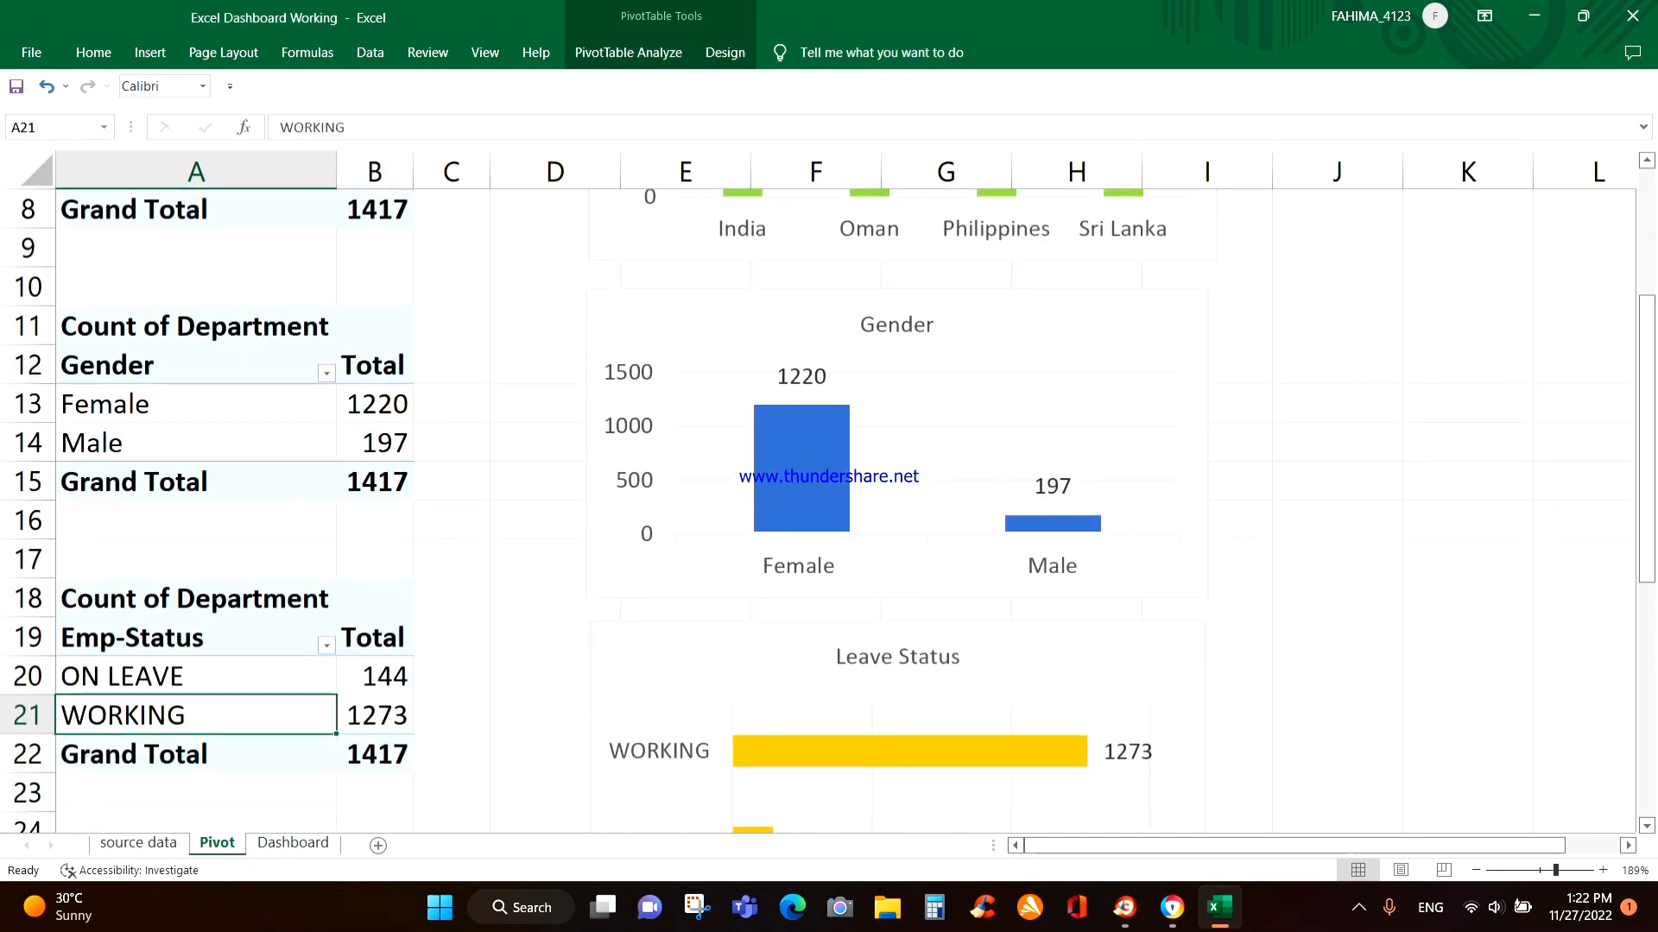
key(Up)
key(Down)
key(Right)
key(Right)
key(Right)
key(Right)
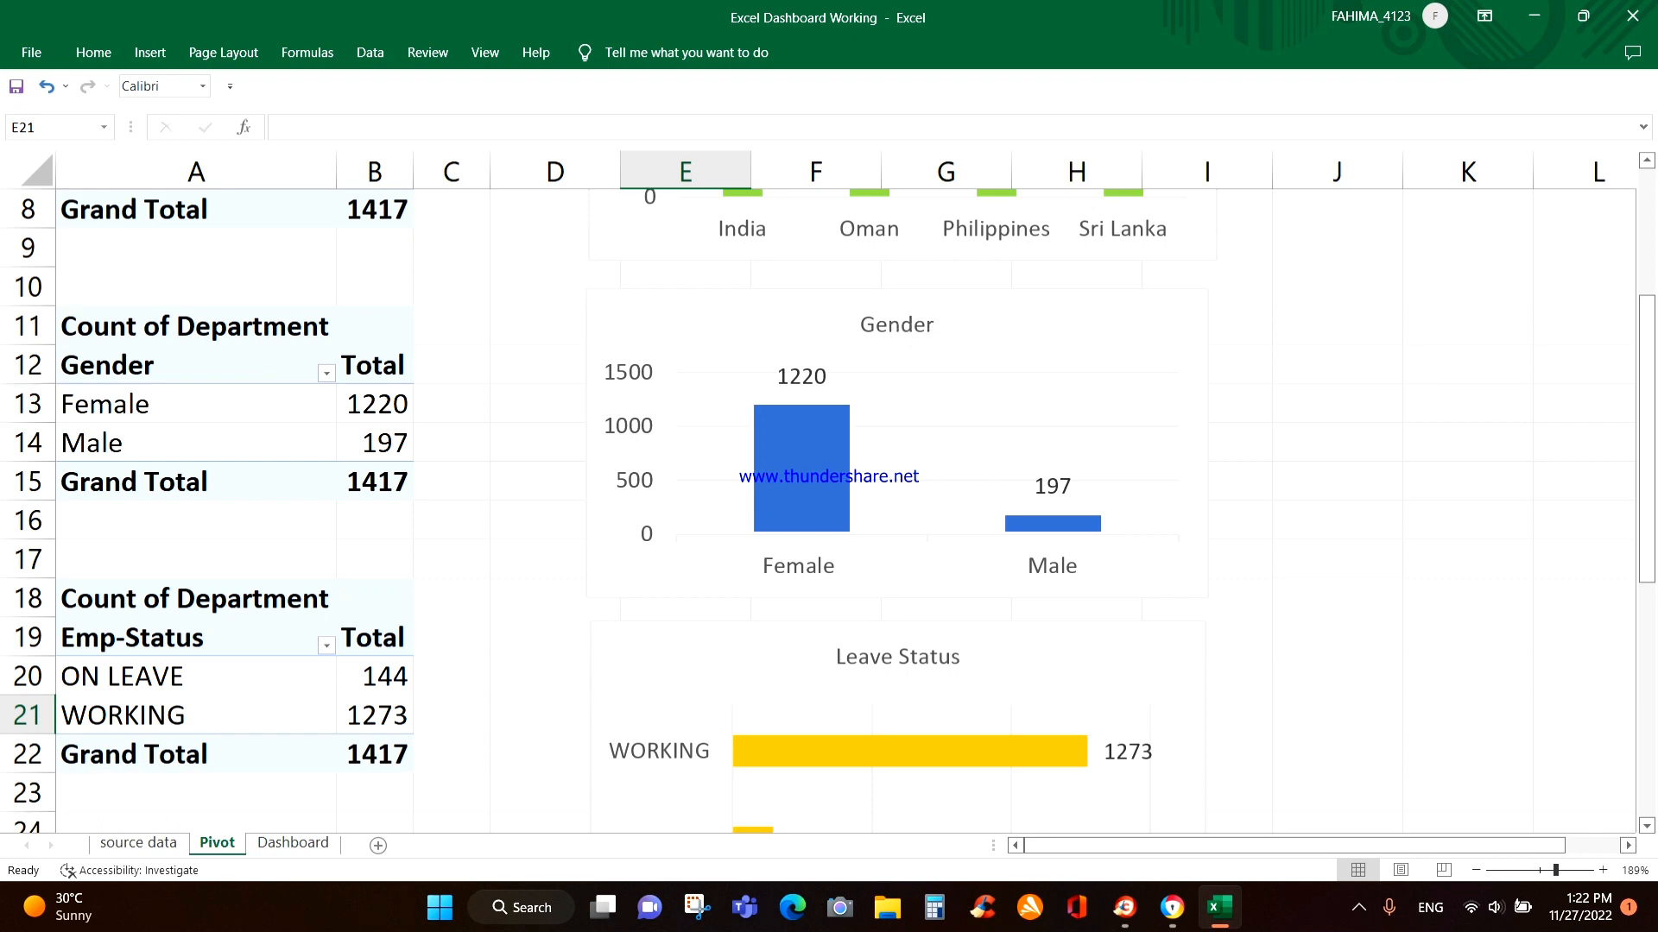
Select the Female row of the gender pivot table, followed by the Gender chart.
click(62, 405)
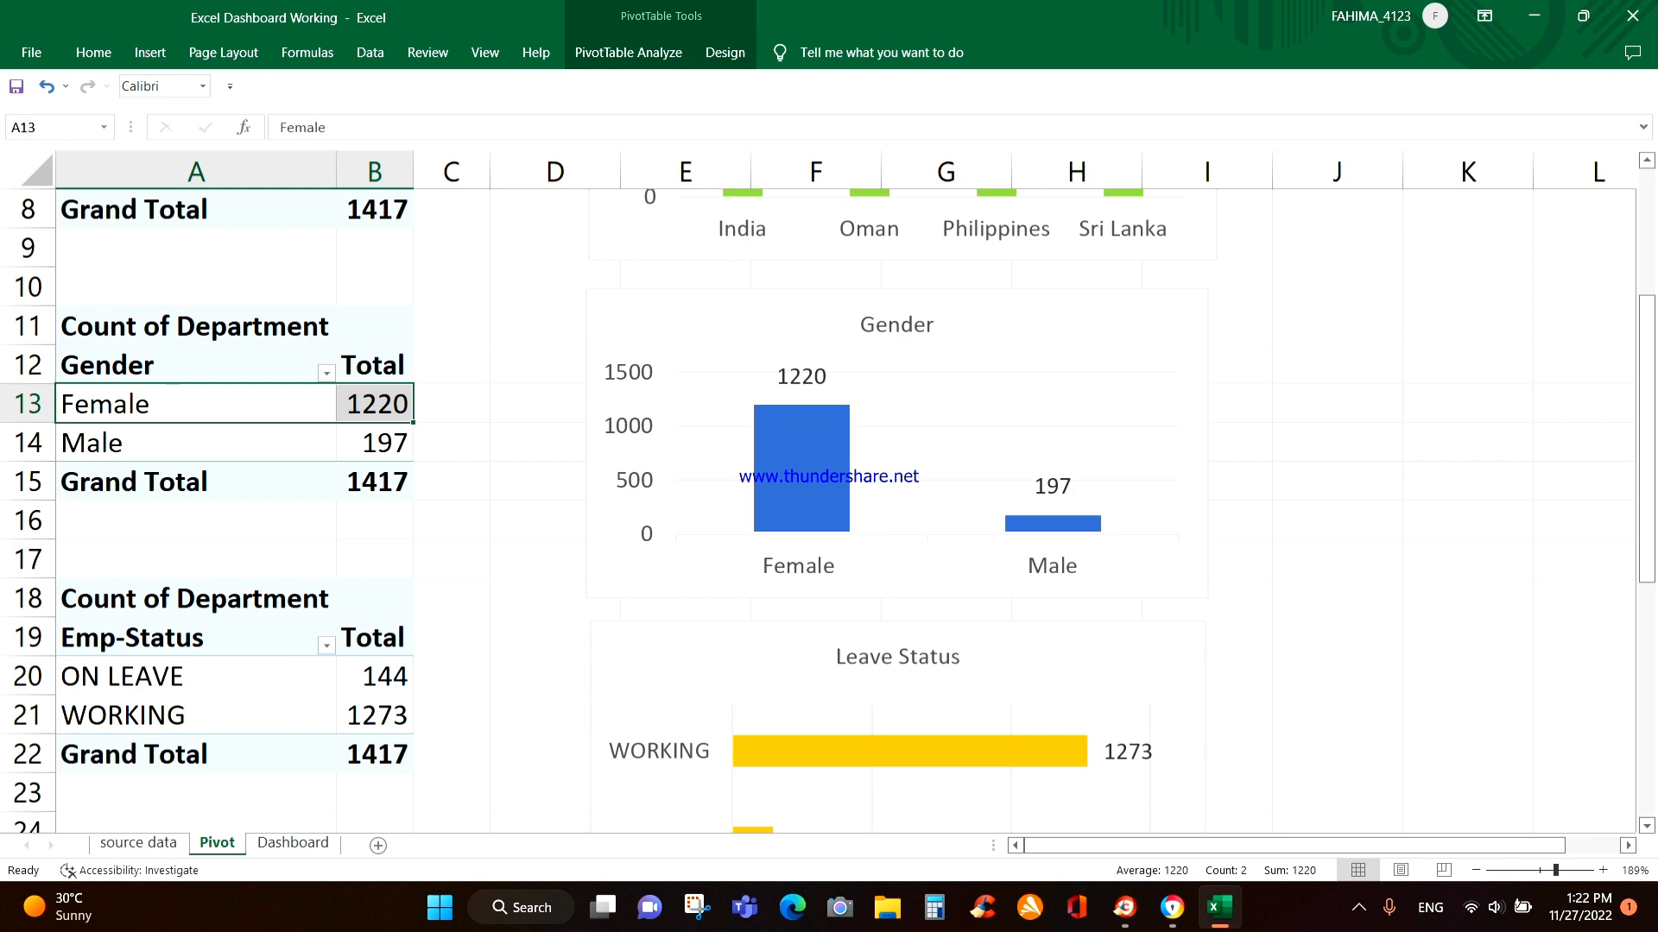
click(976, 320)
key(Up)
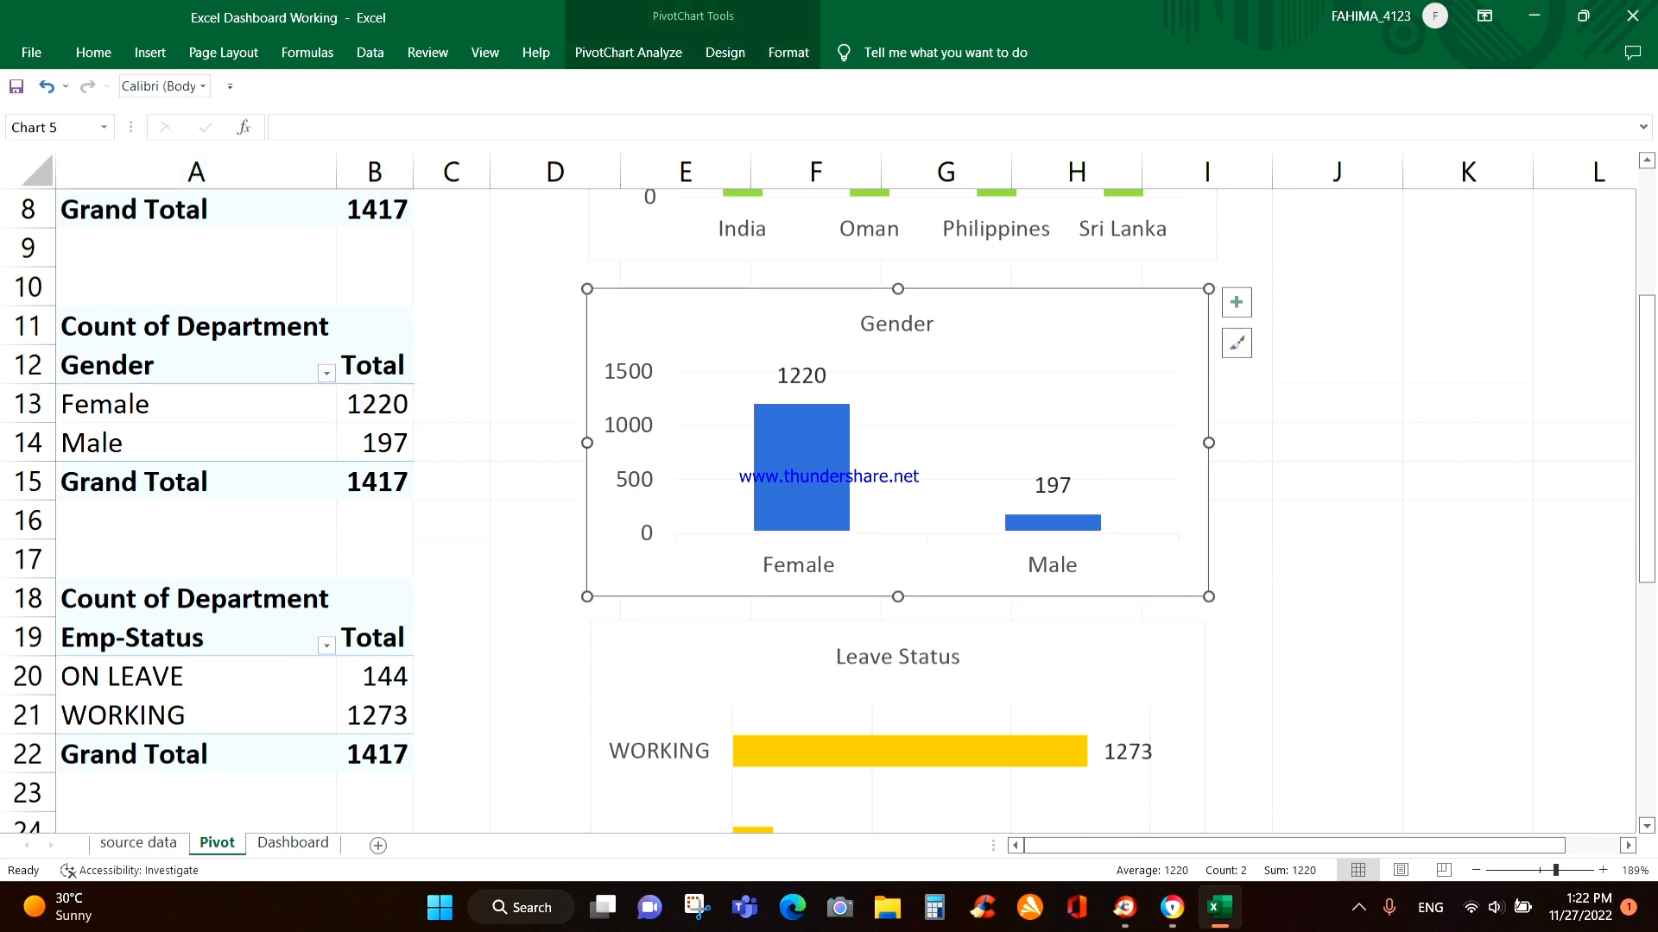
Select the Female and Male labels in A13:A14 and open the Dashboard sheet.
drag(1646, 448, 1647, 320)
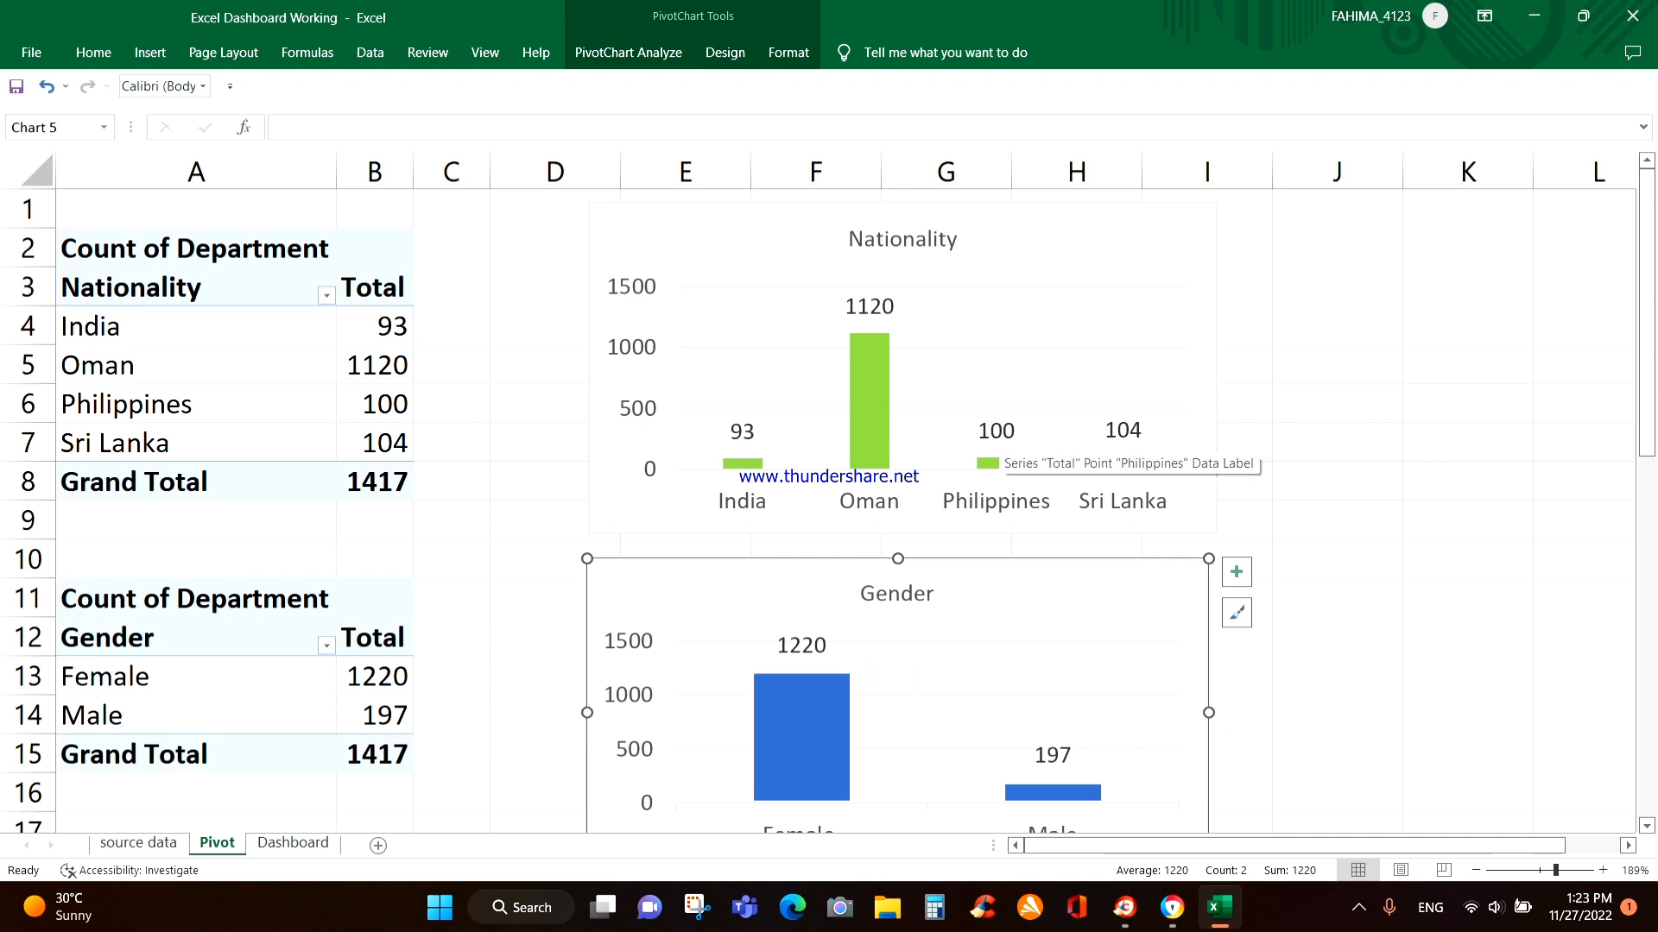
click(197, 406)
drag(196, 714, 197, 681)
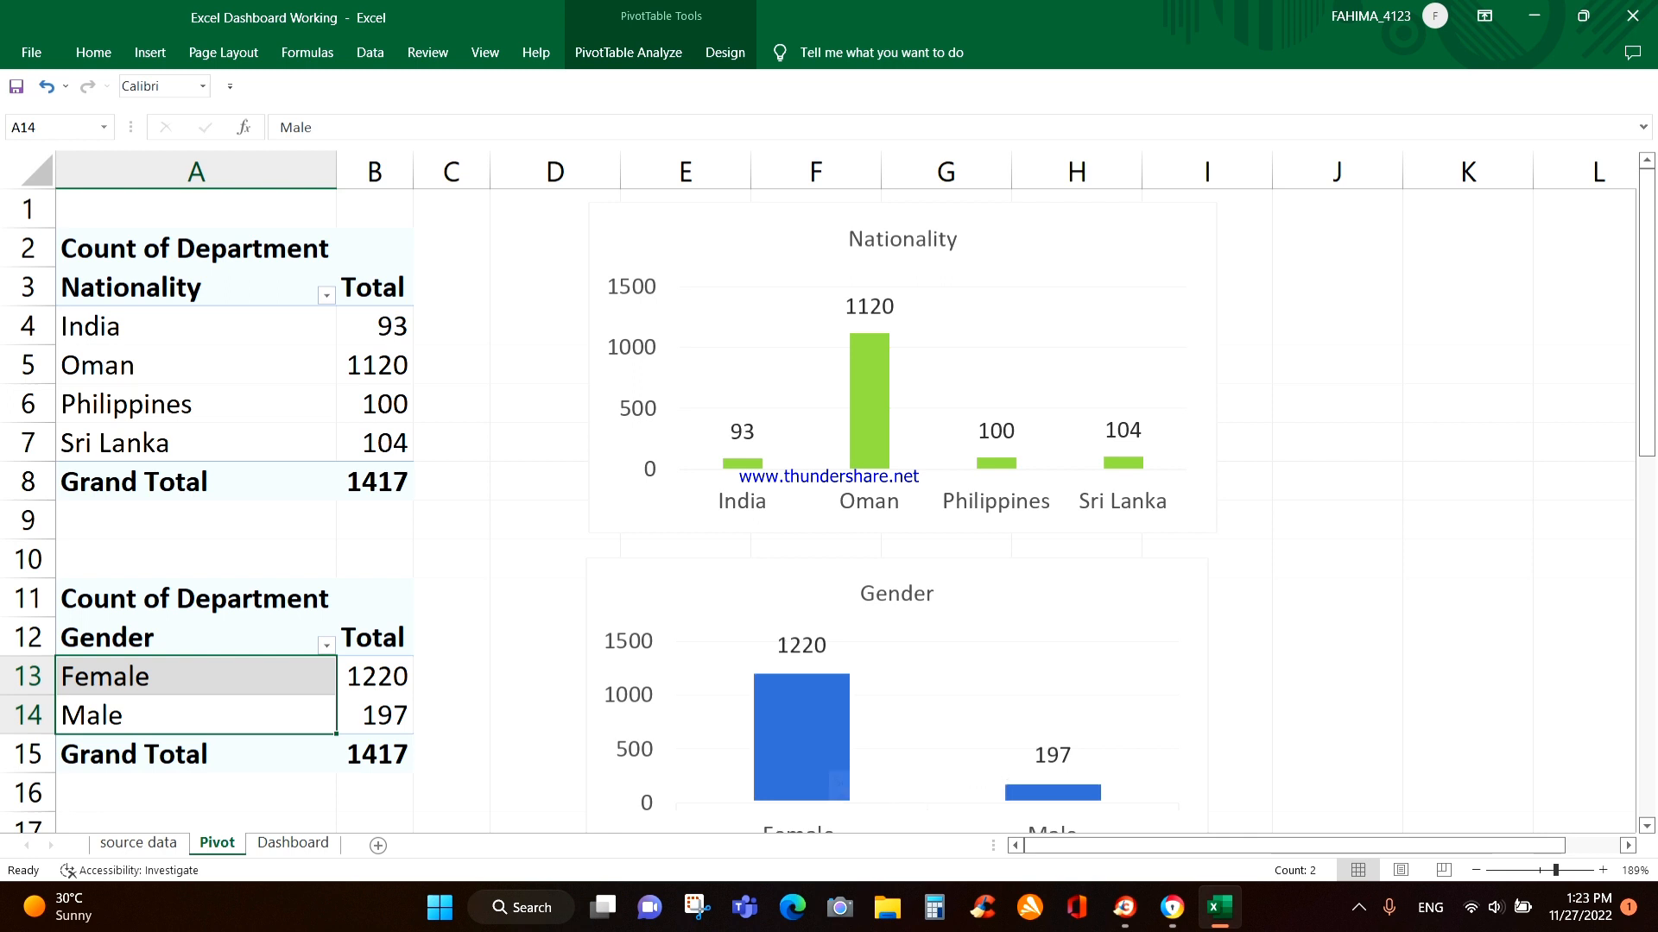
click(293, 843)
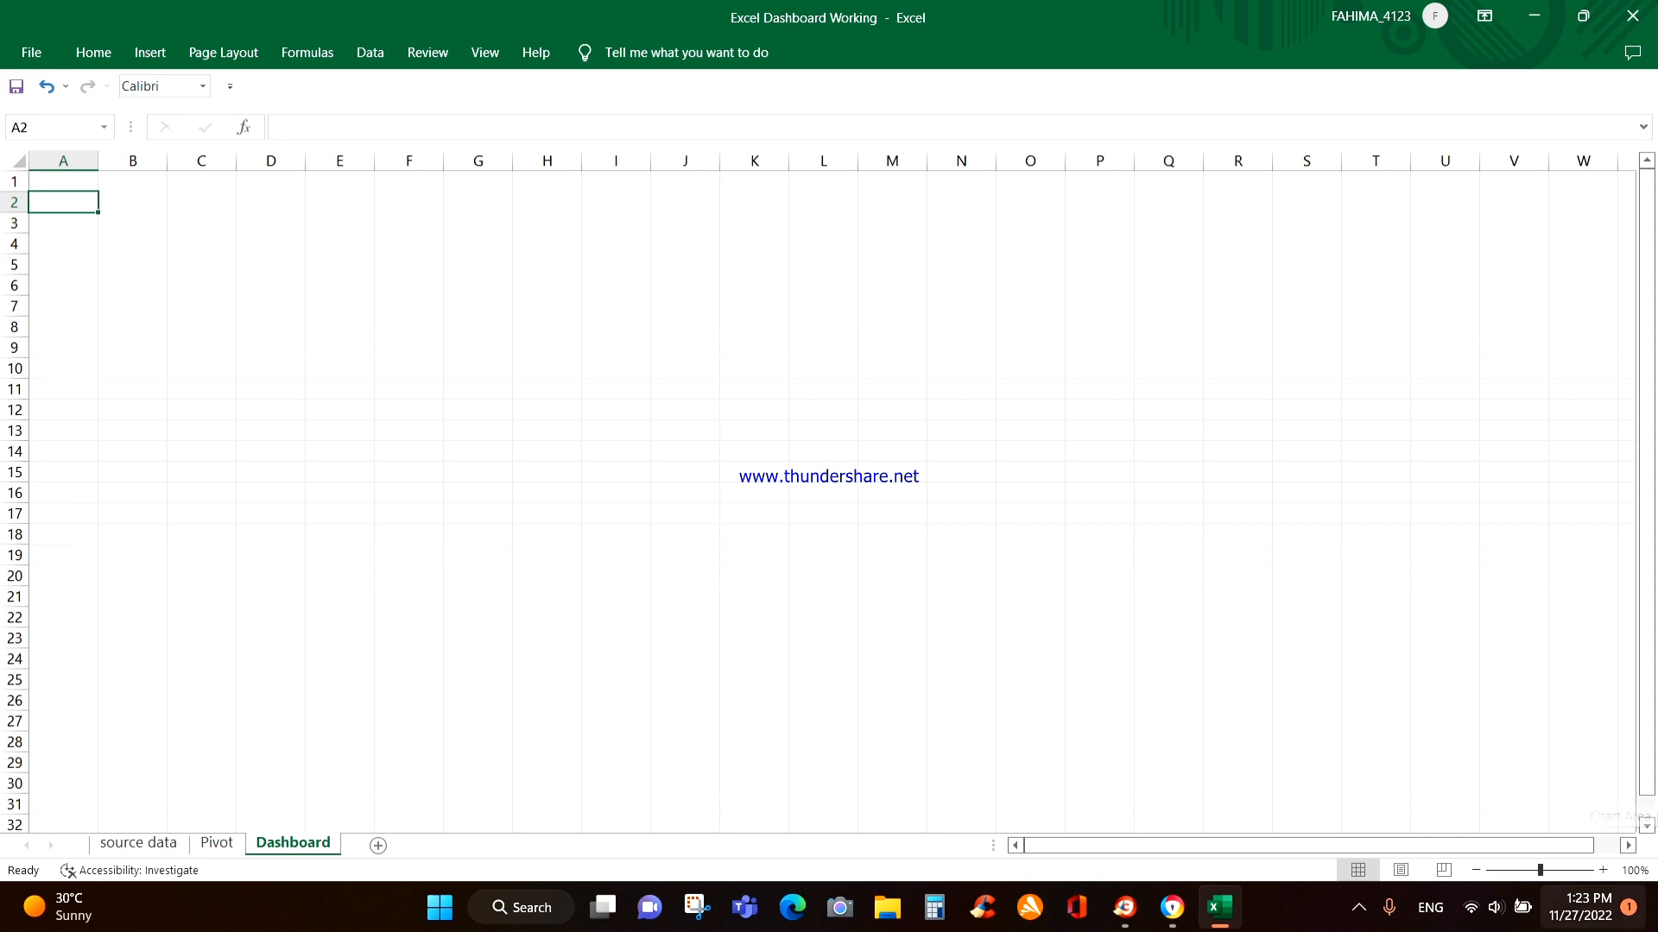
scroll(829, 492, up, 8)
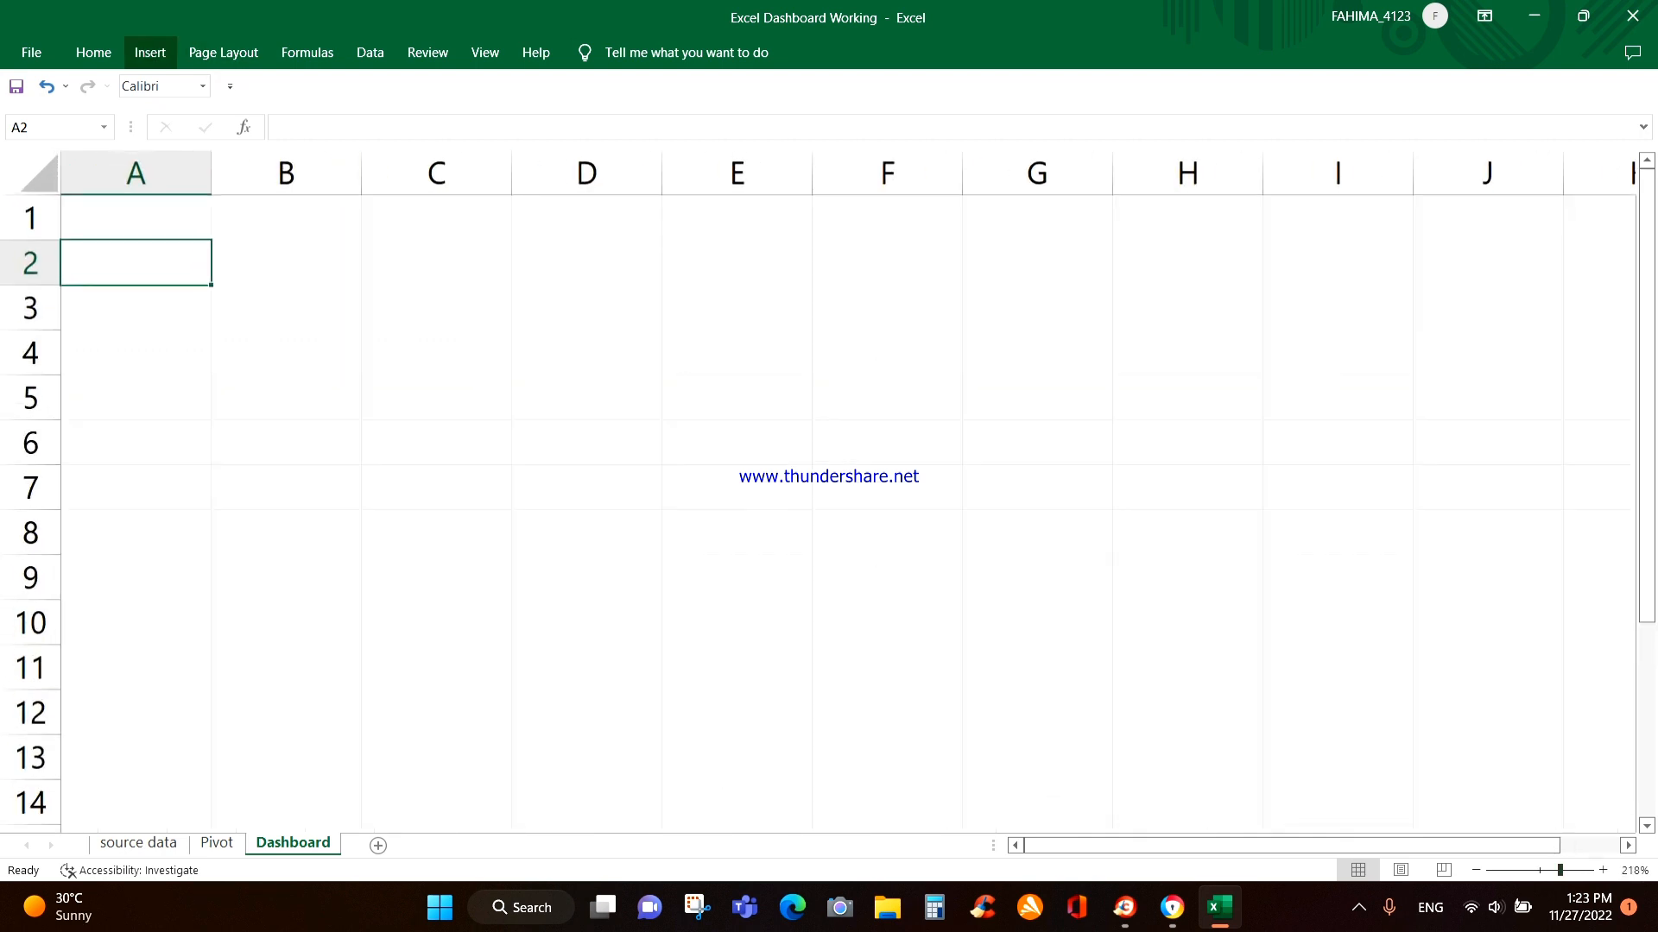
click(150, 52)
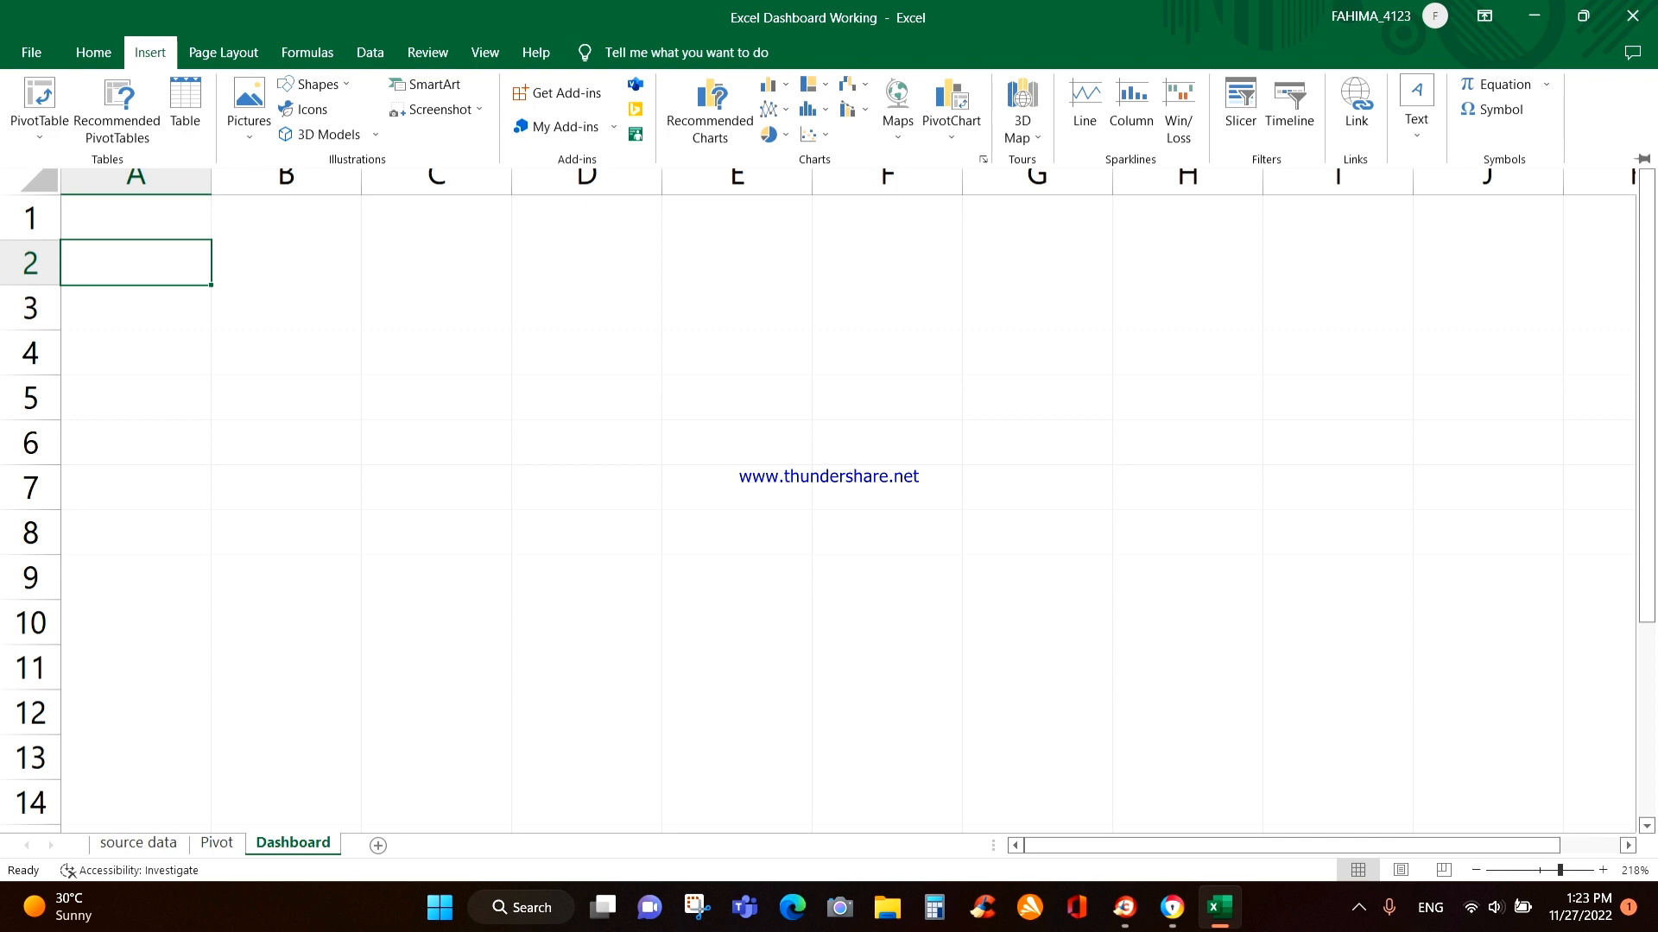
click(1241, 102)
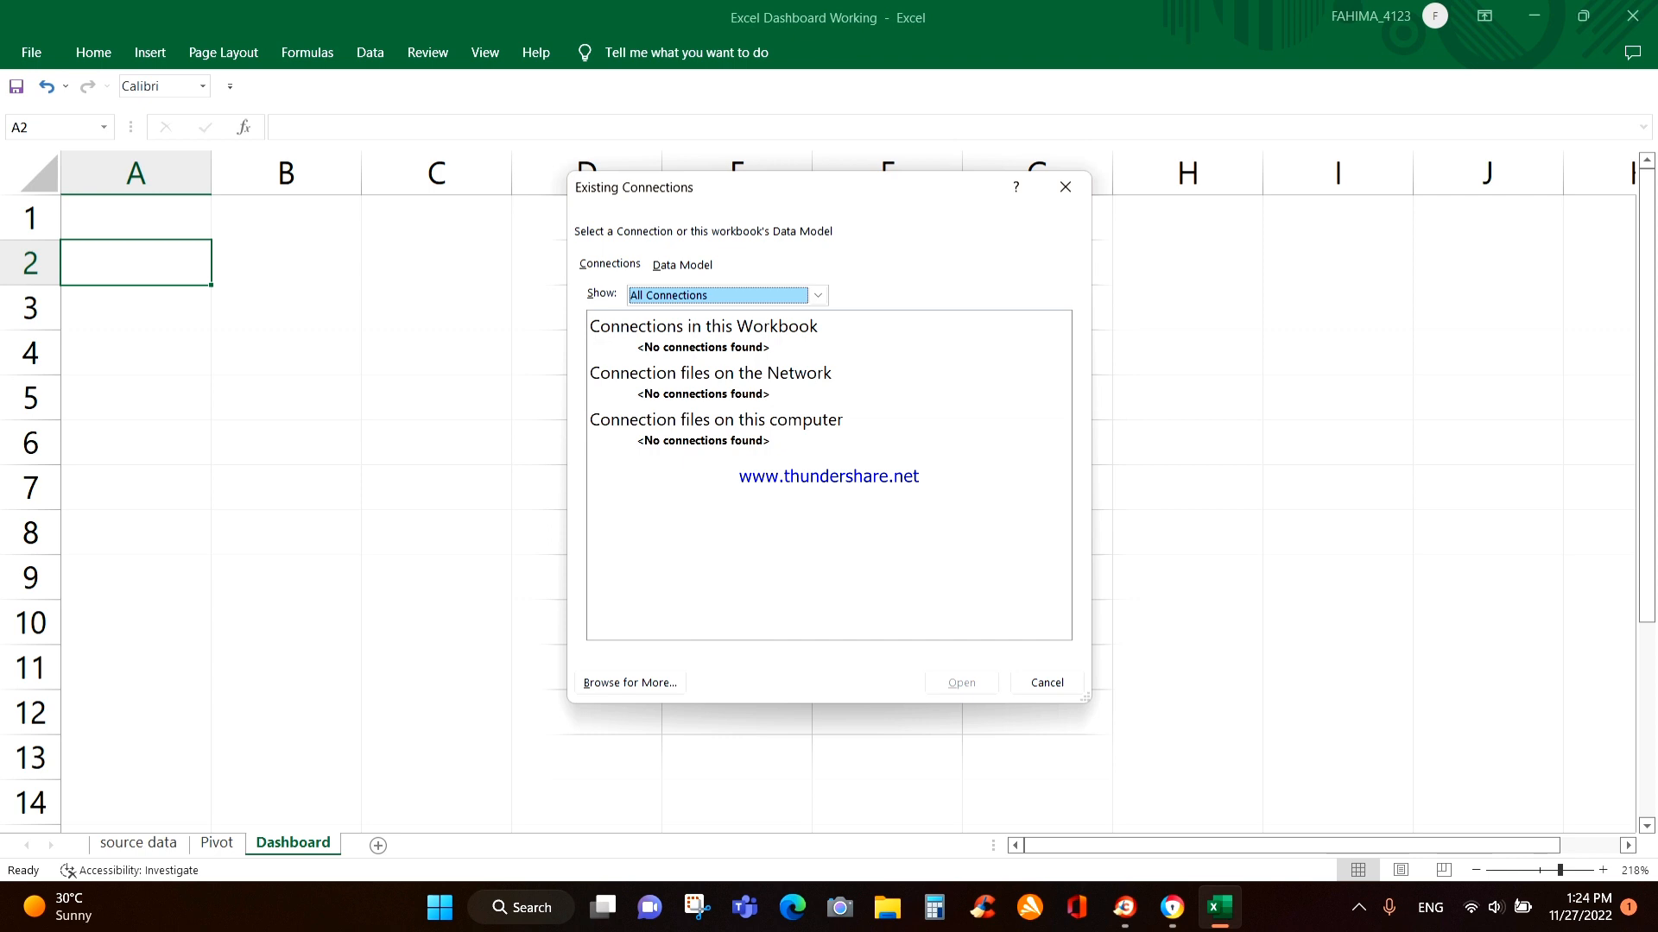
click(817, 296)
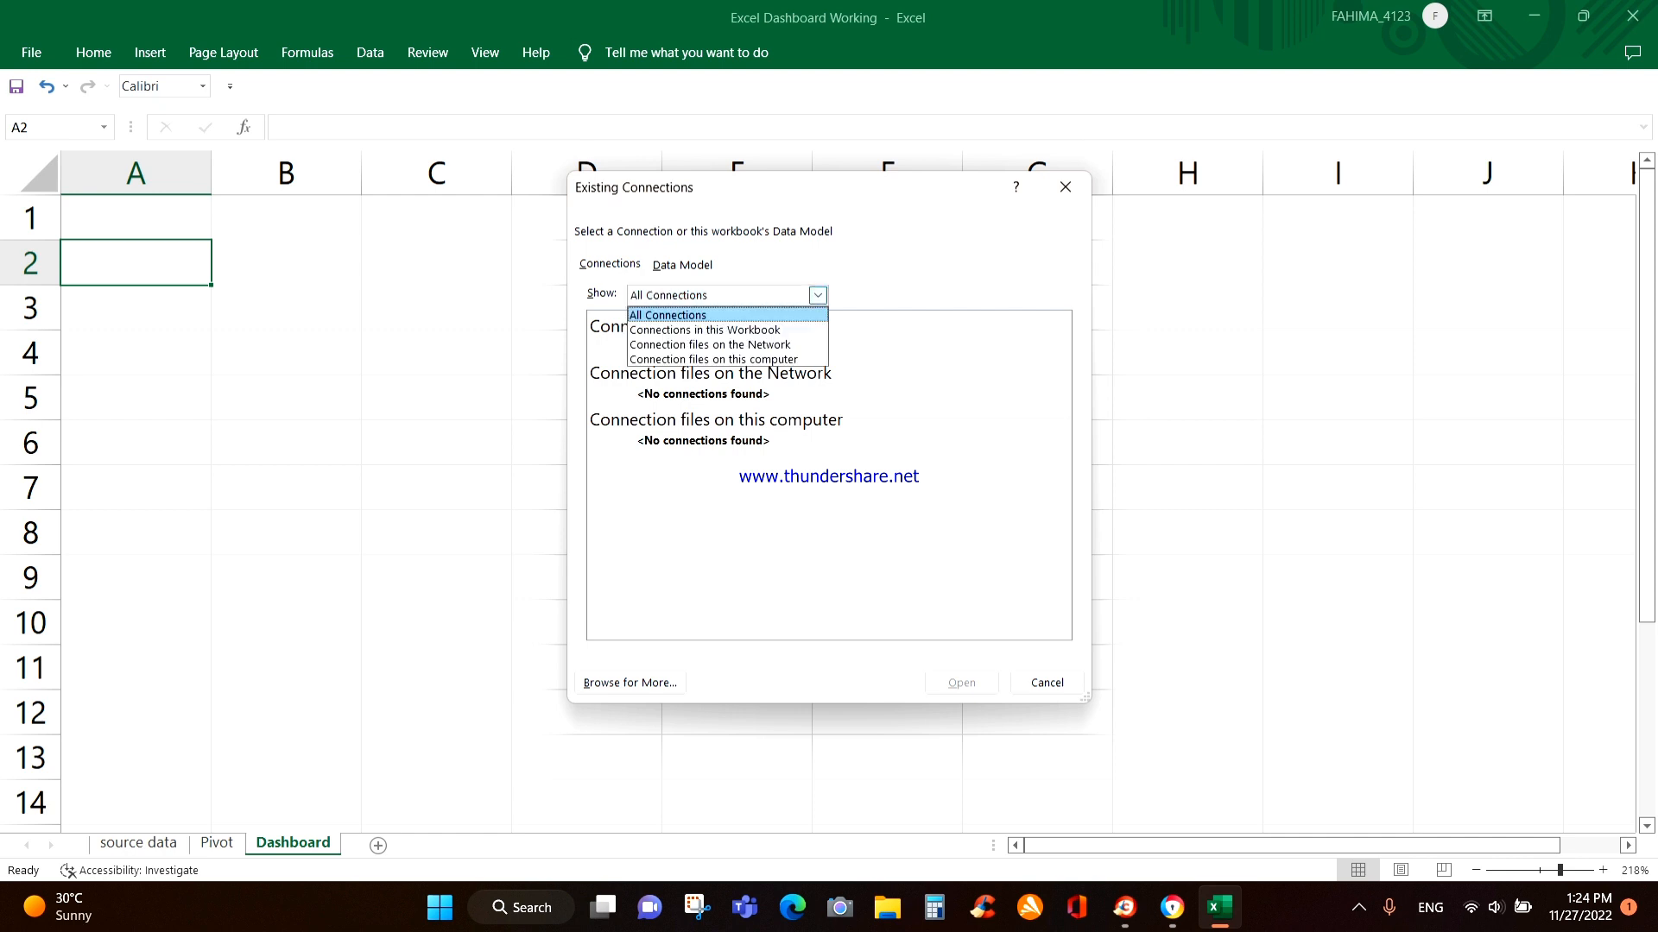
click(704, 330)
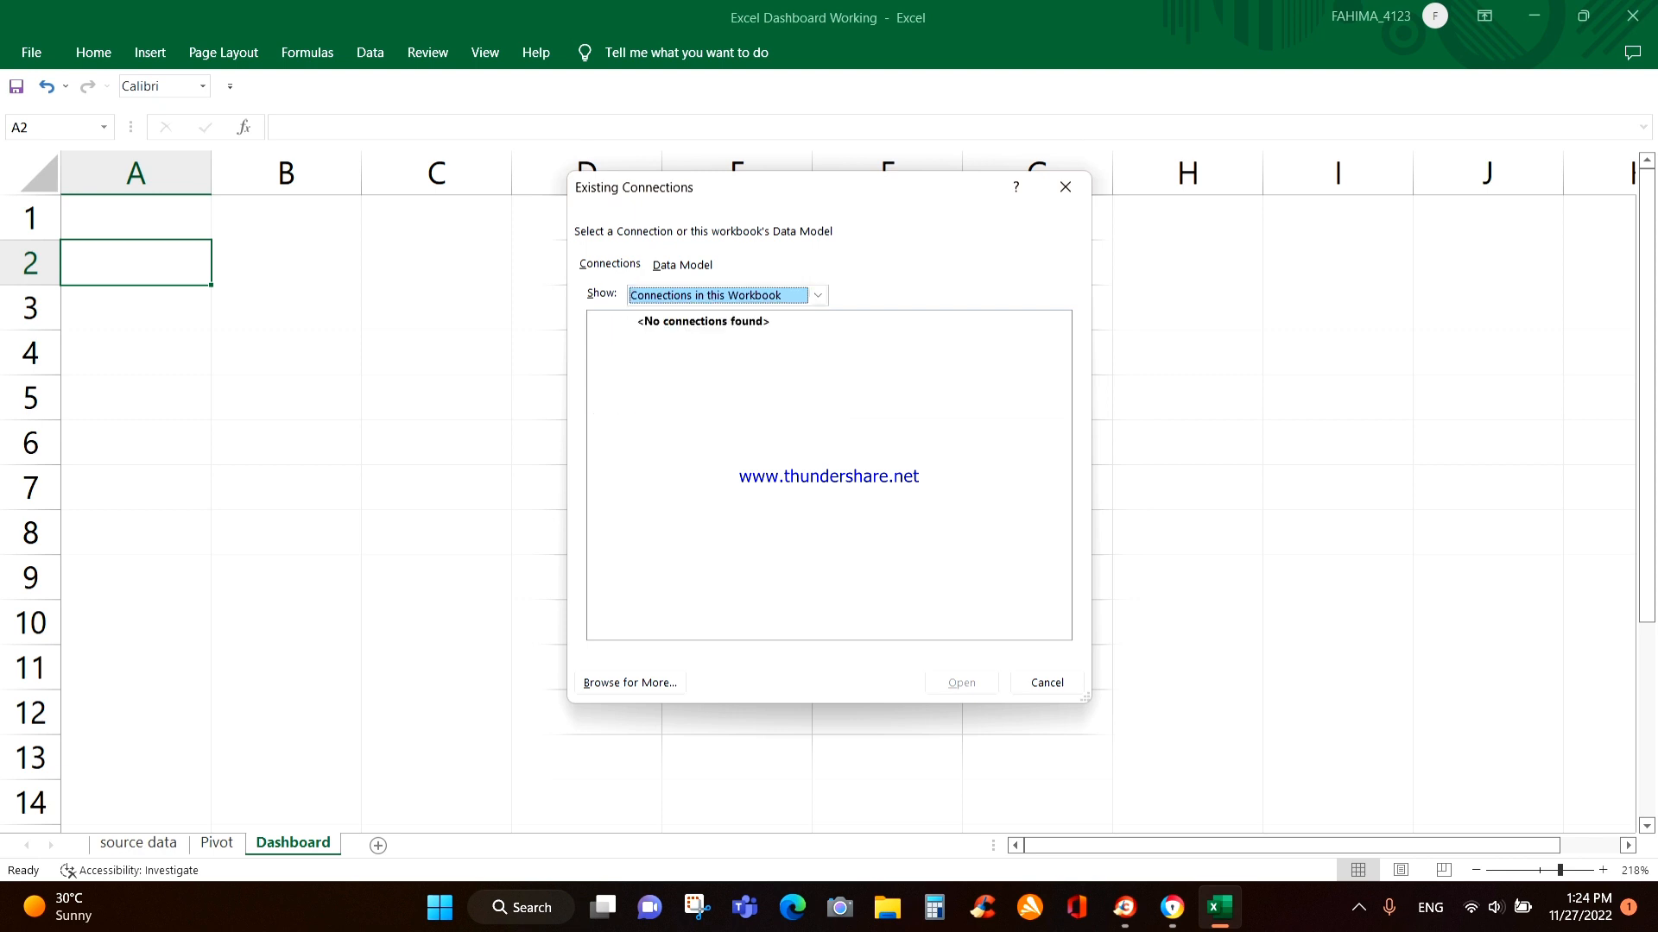
click(1047, 683)
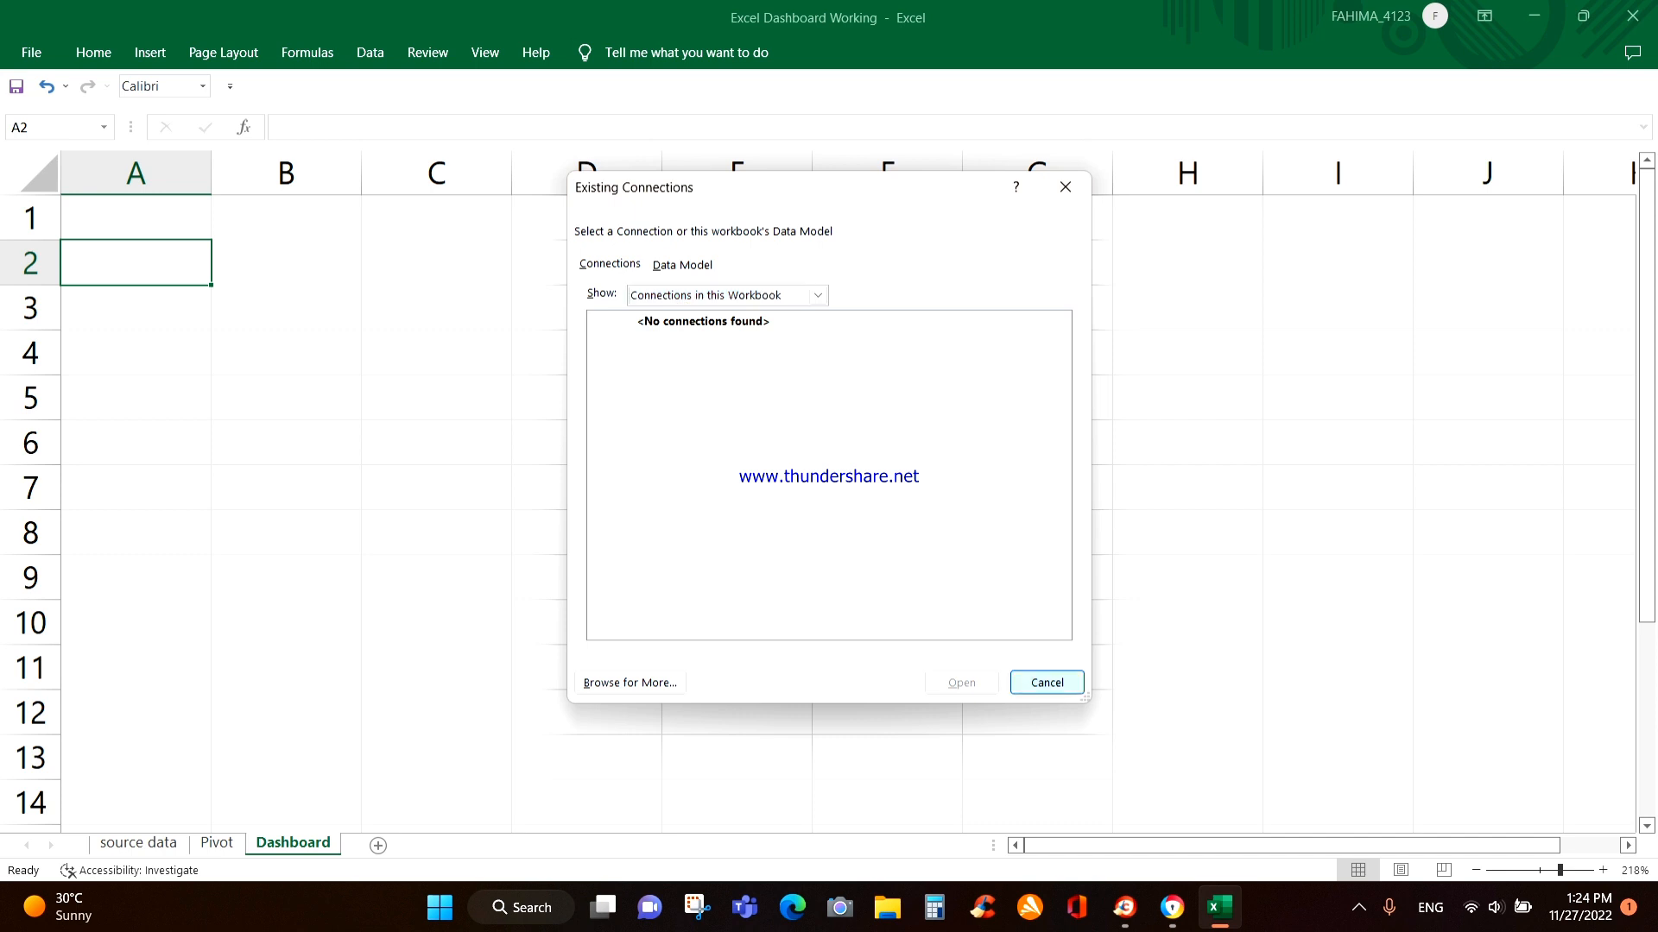
Insert a Department slicer for the Nationality pivot table on the Pivot sheet.
click(216, 842)
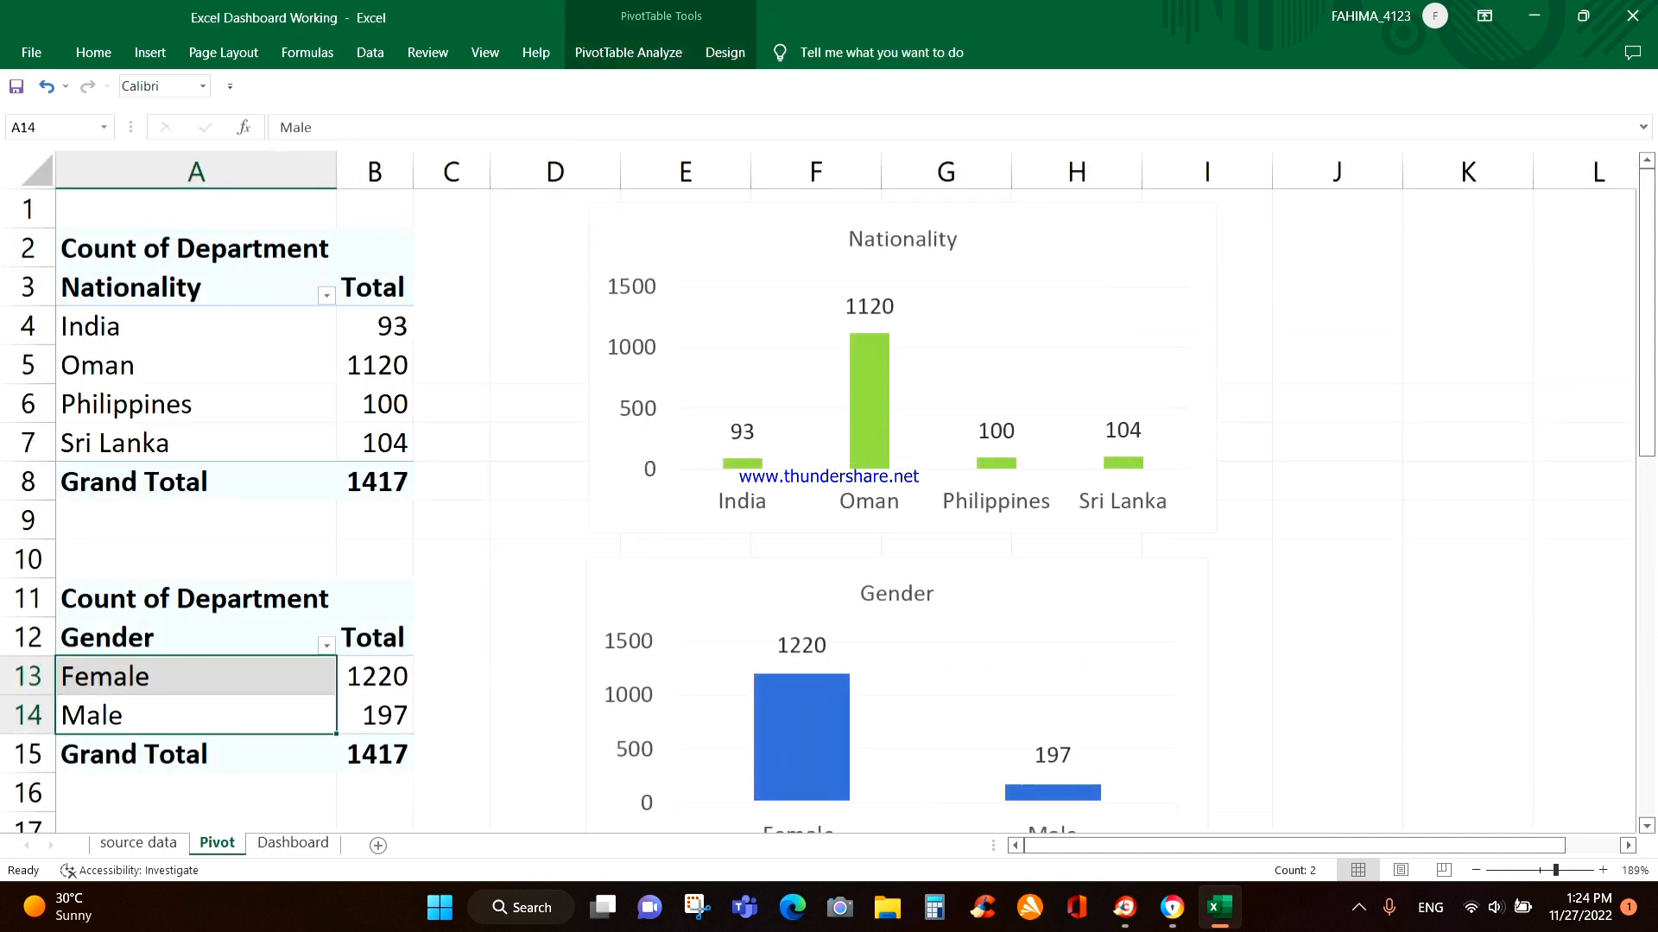
click(196, 373)
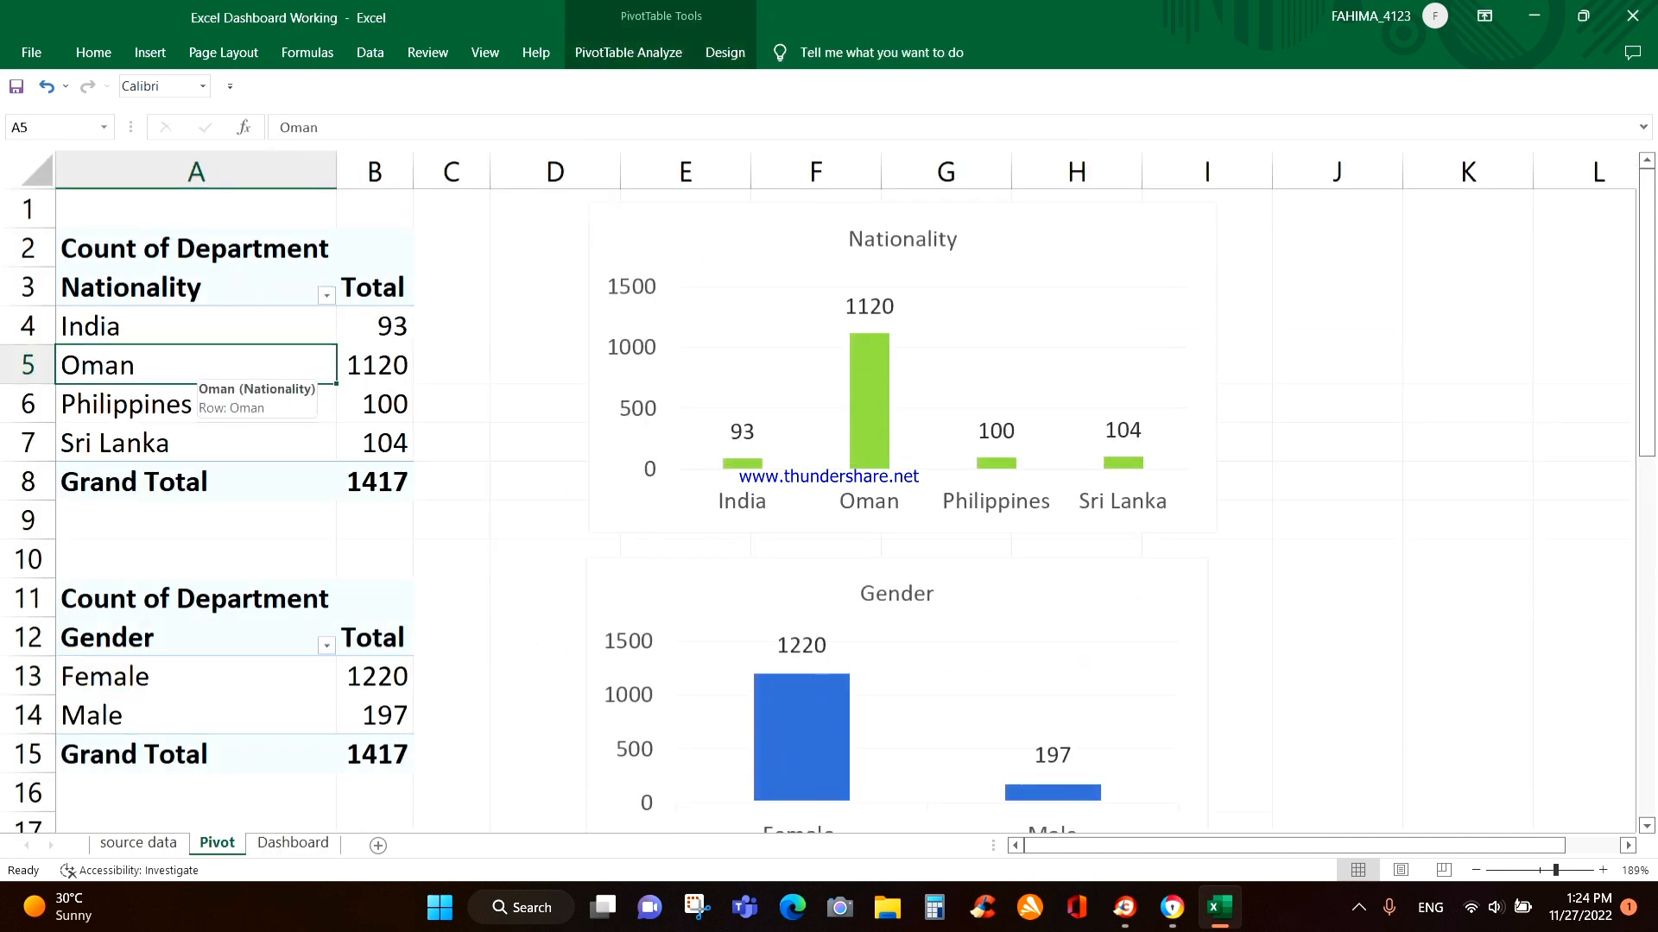
click(150, 52)
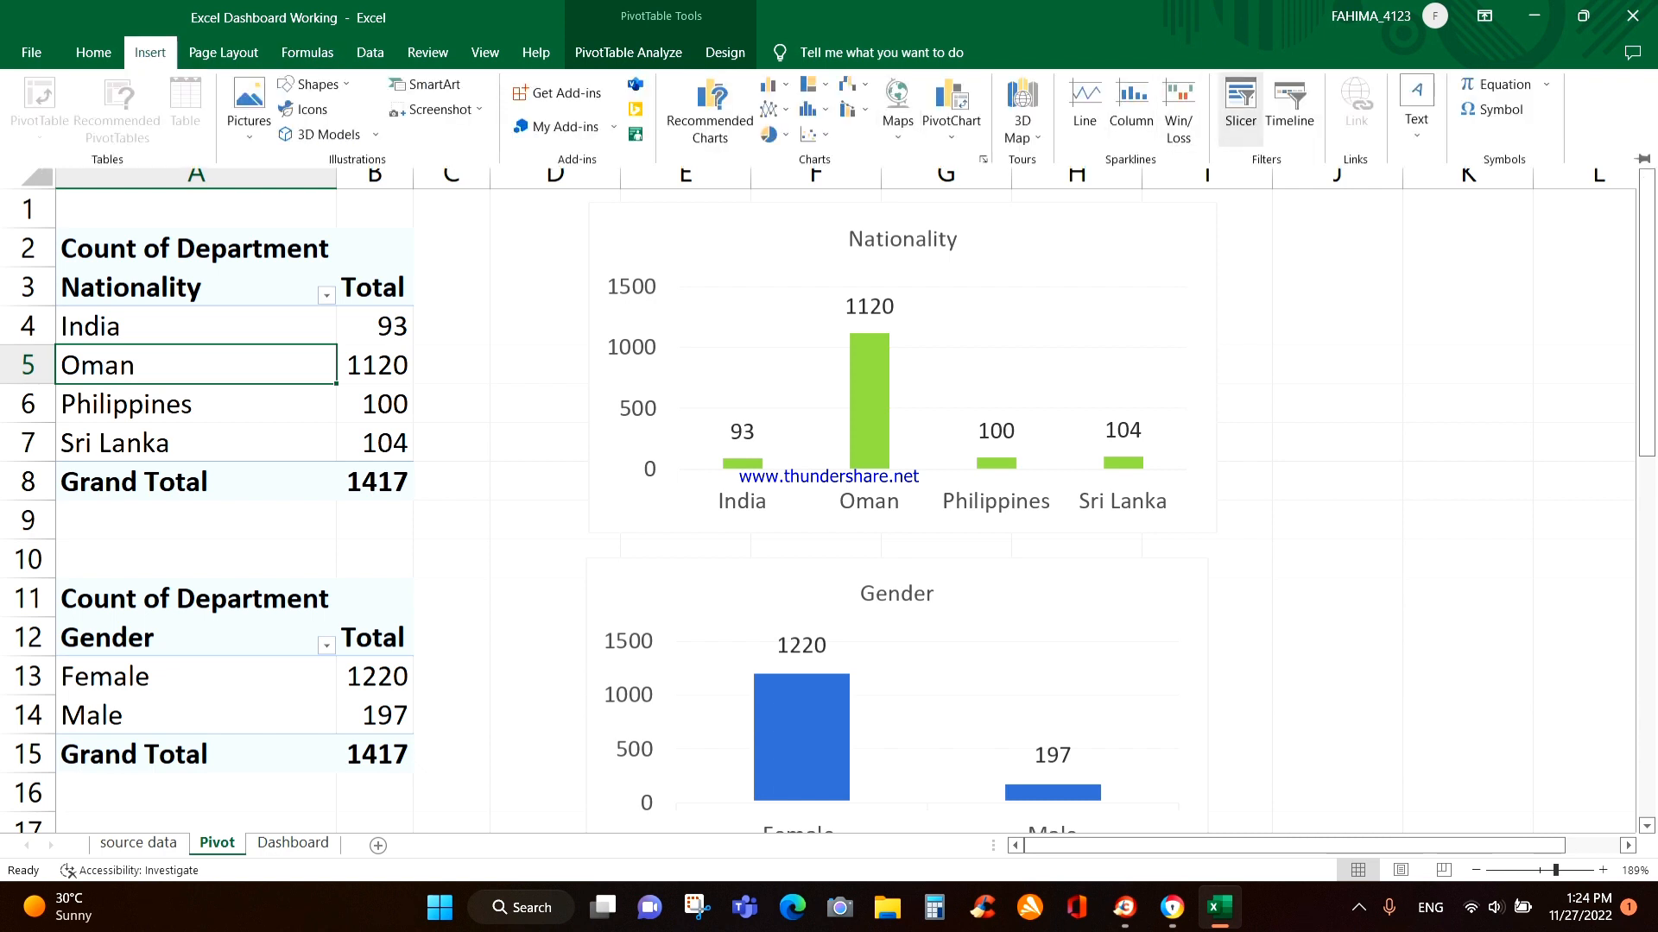
click(1240, 108)
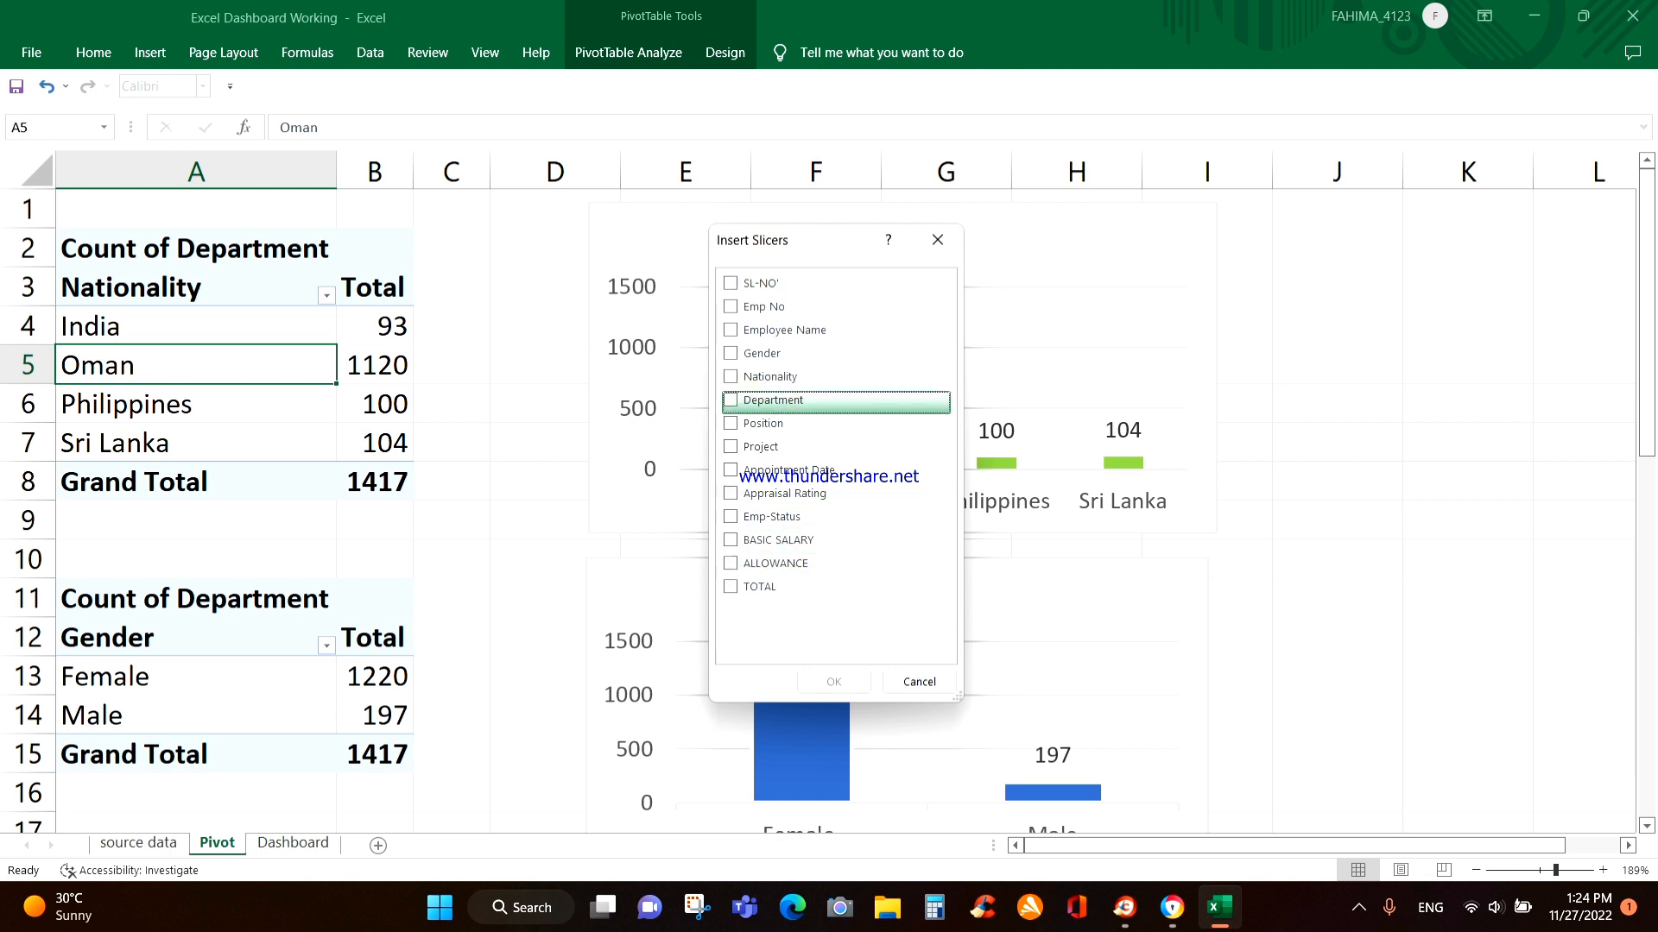
click(773, 400)
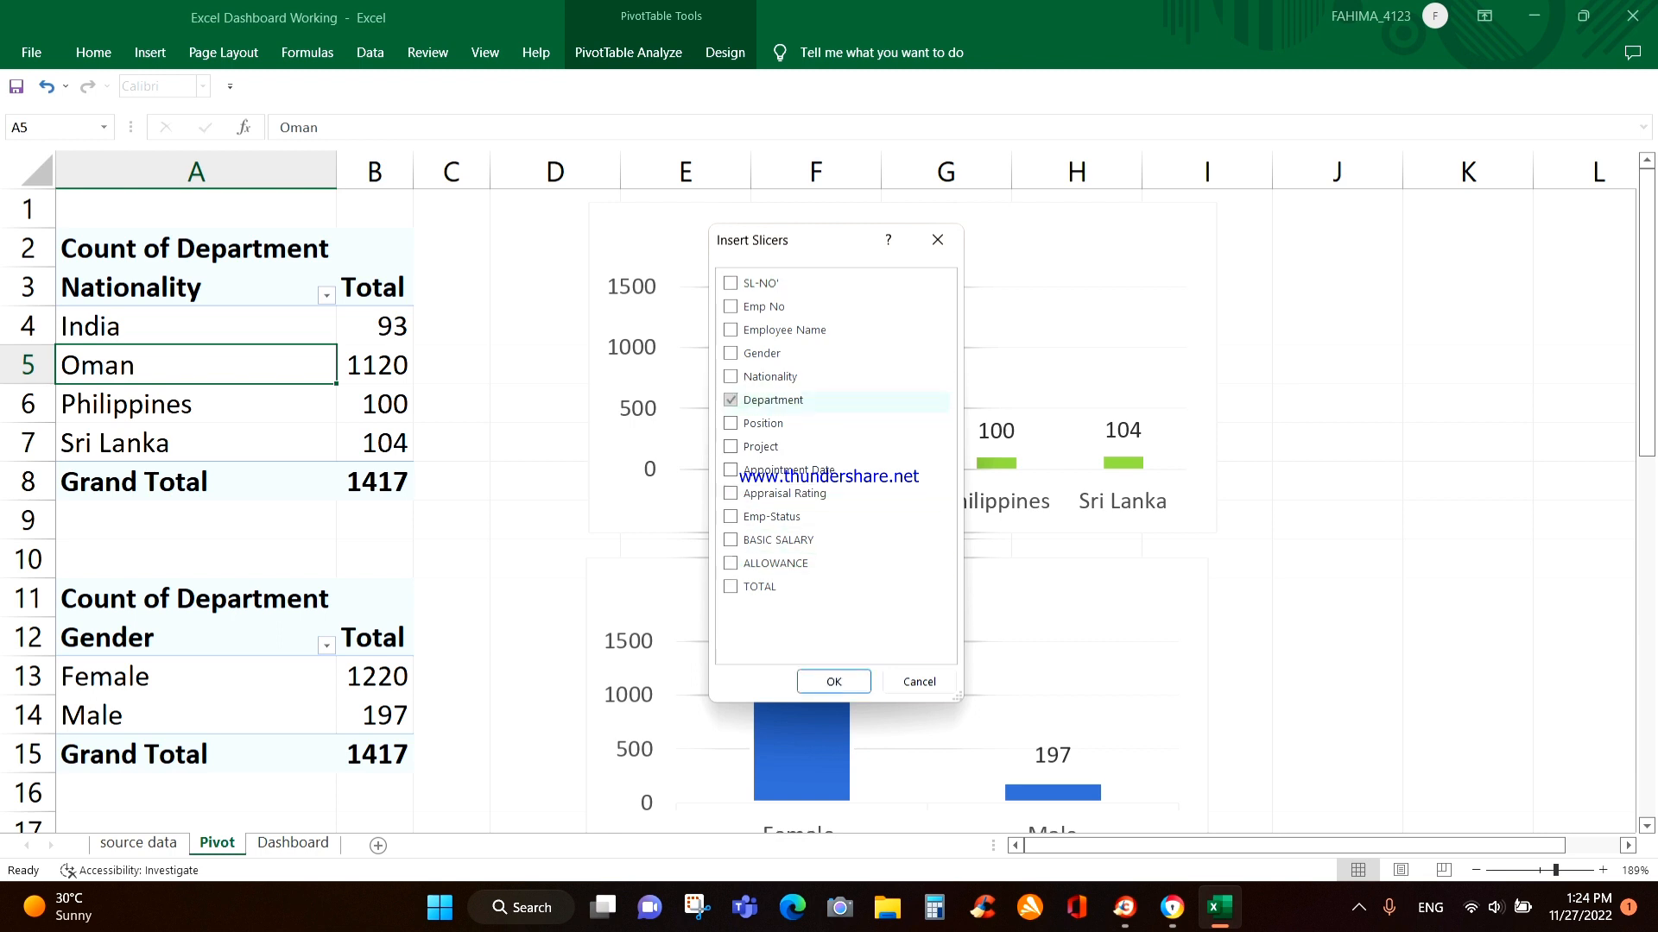
click(834, 681)
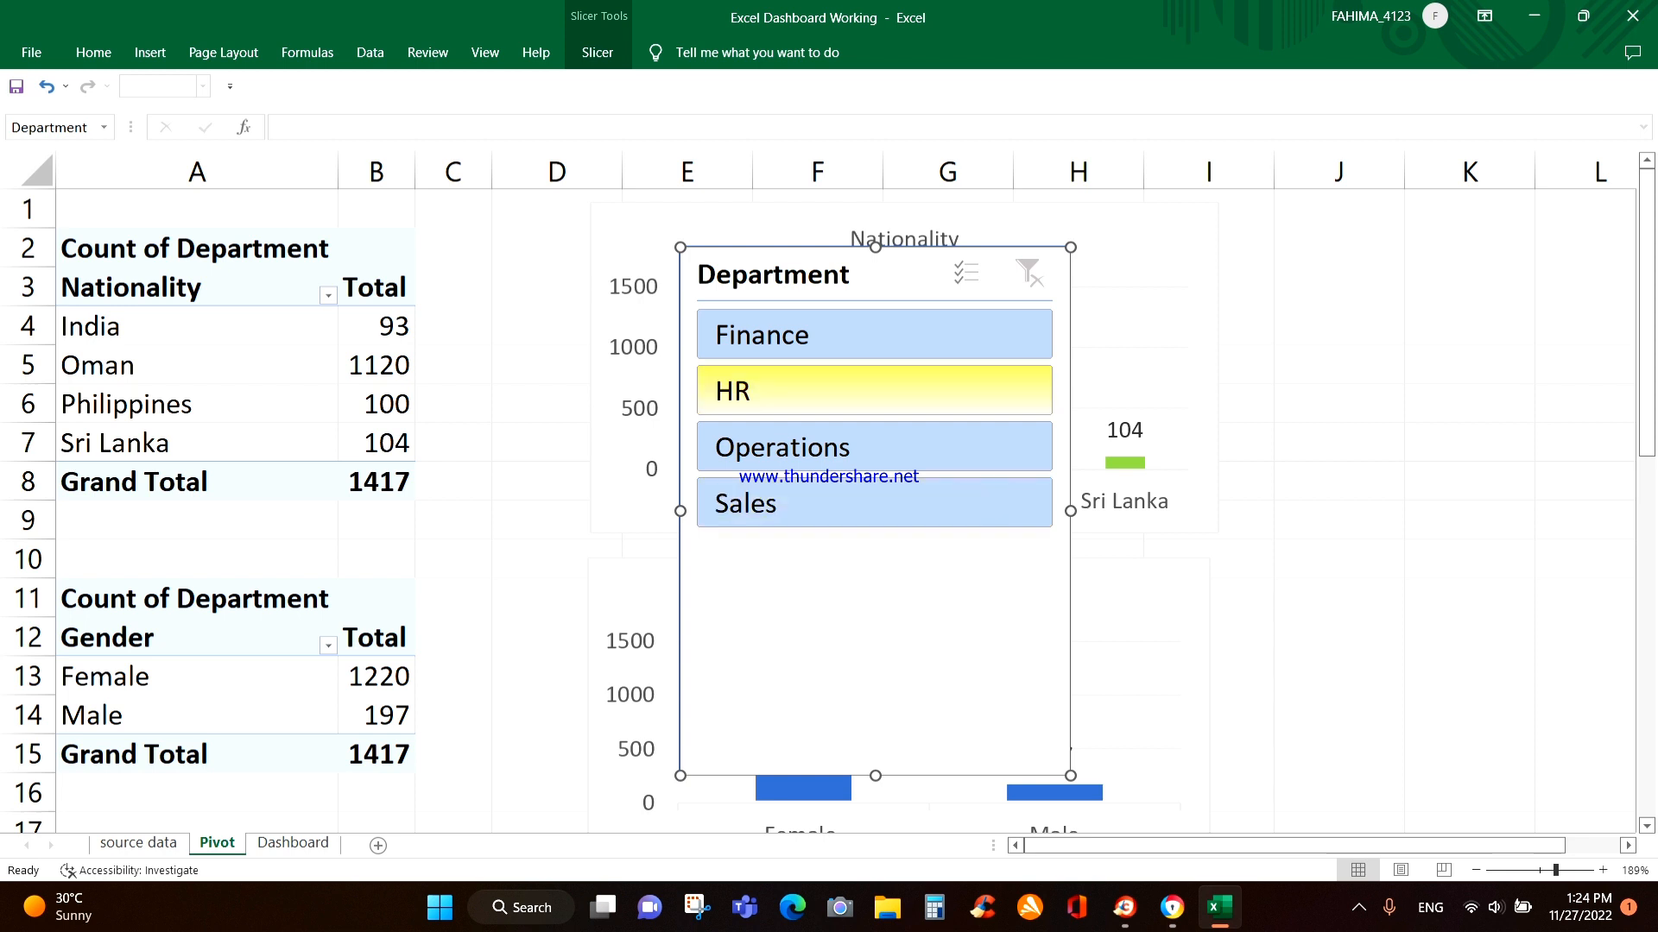
Filter the Nationality pivot table by Finance, HR, Operations and Sales in turn with the Department slicer.
click(874, 335)
click(874, 390)
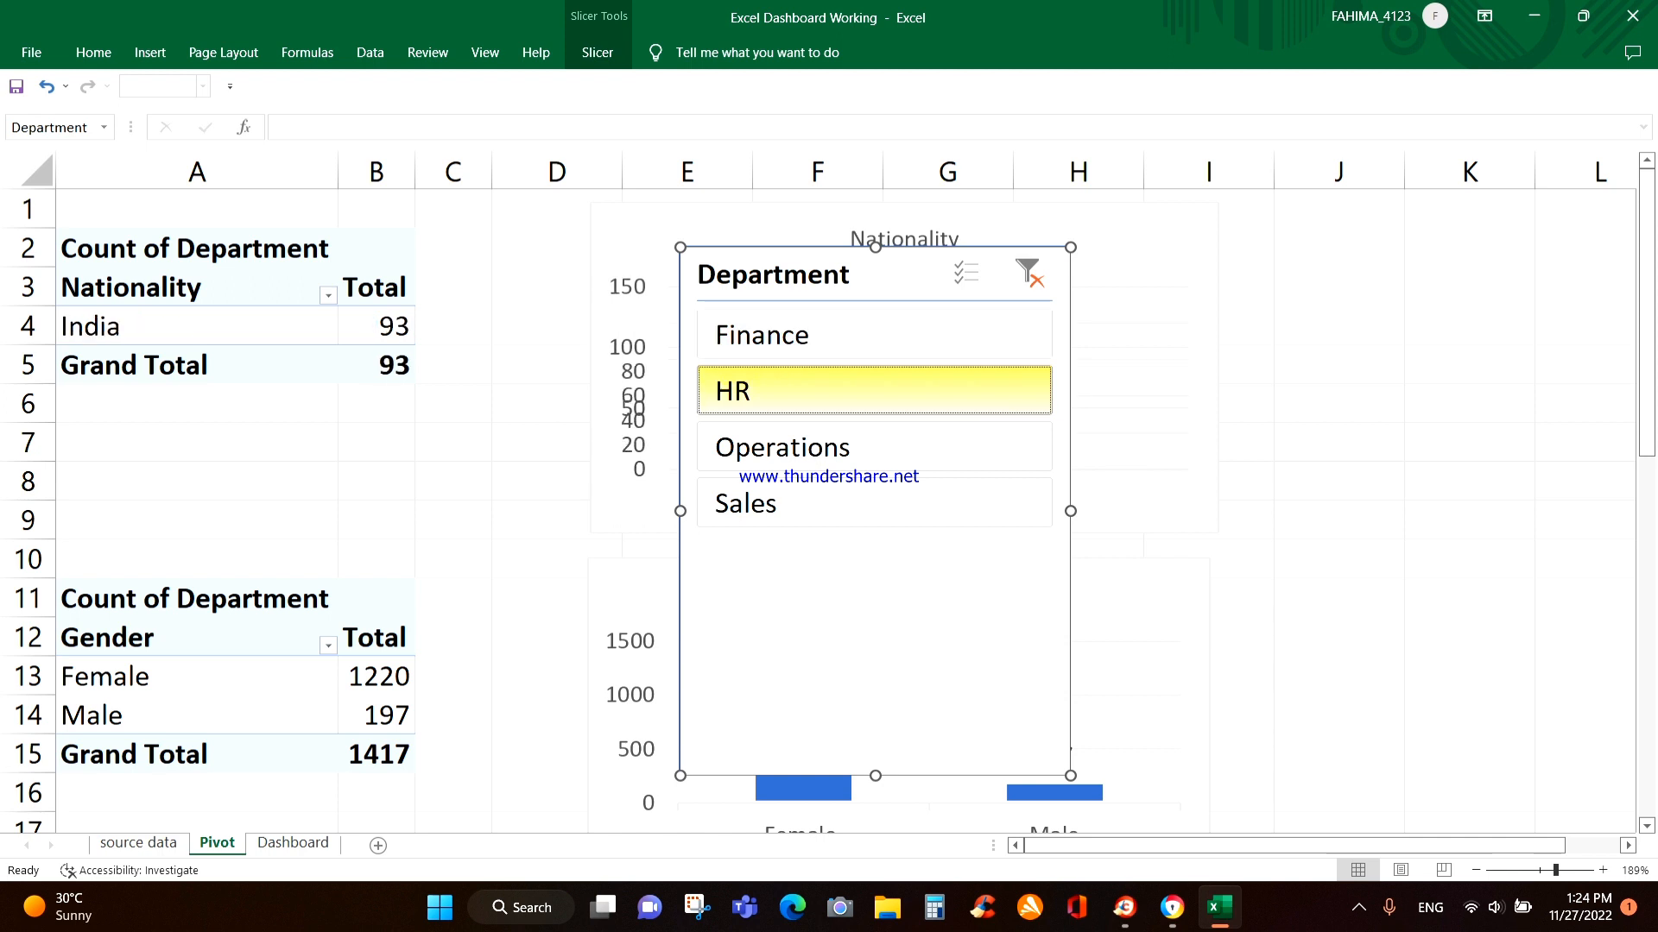
click(873, 446)
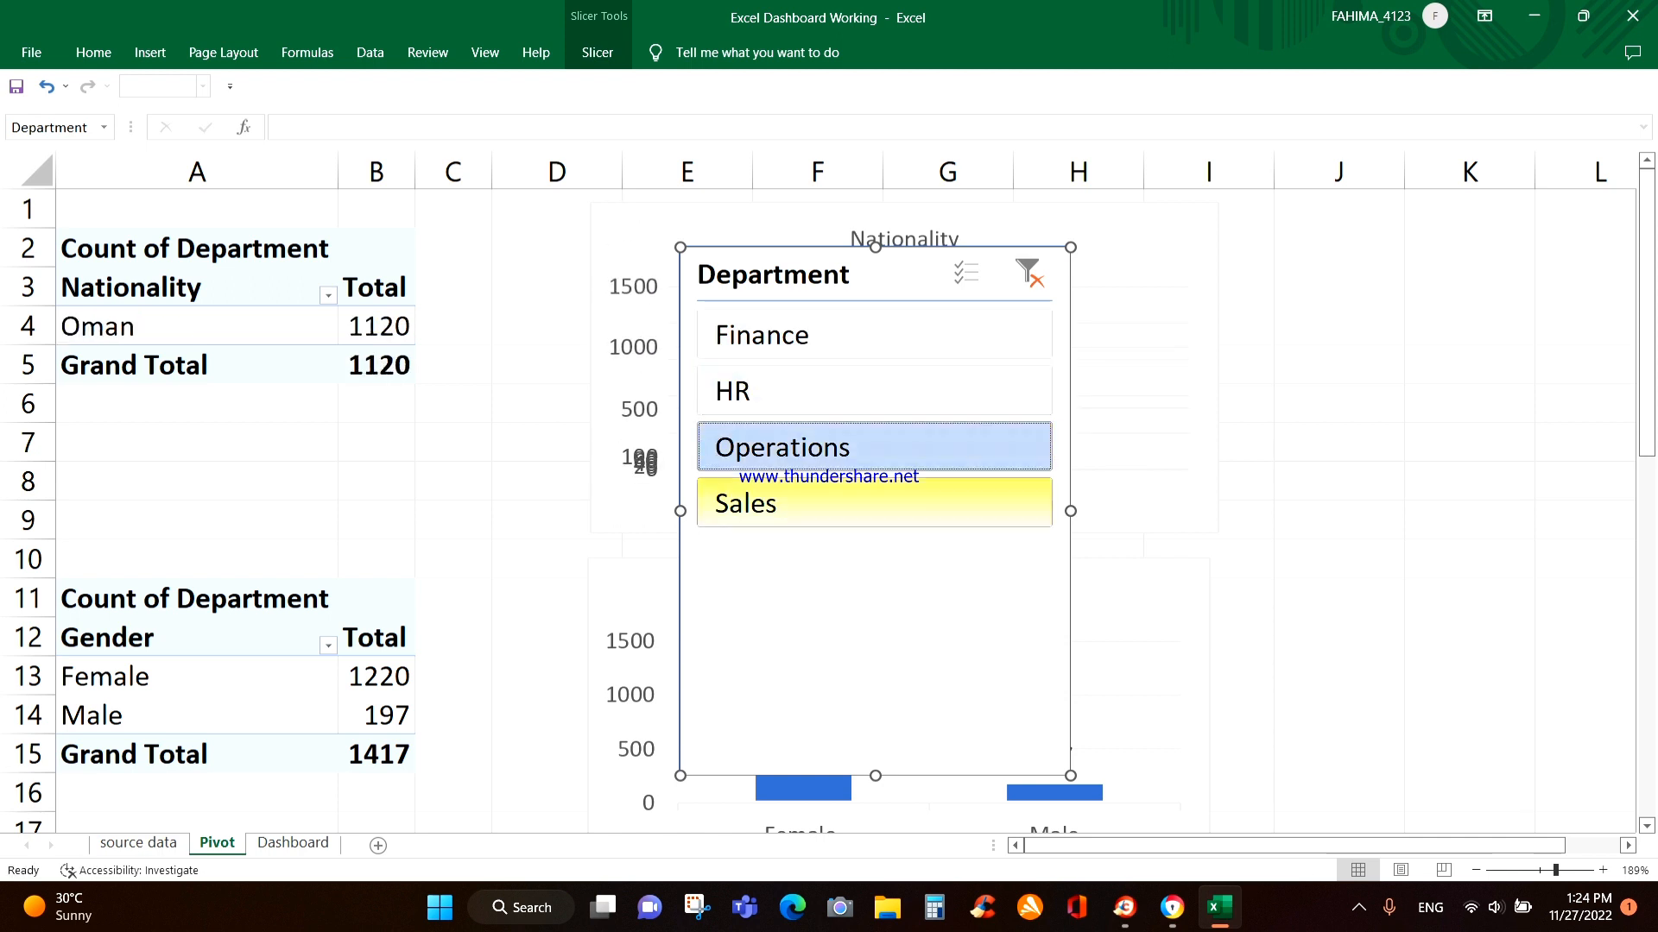
click(874, 503)
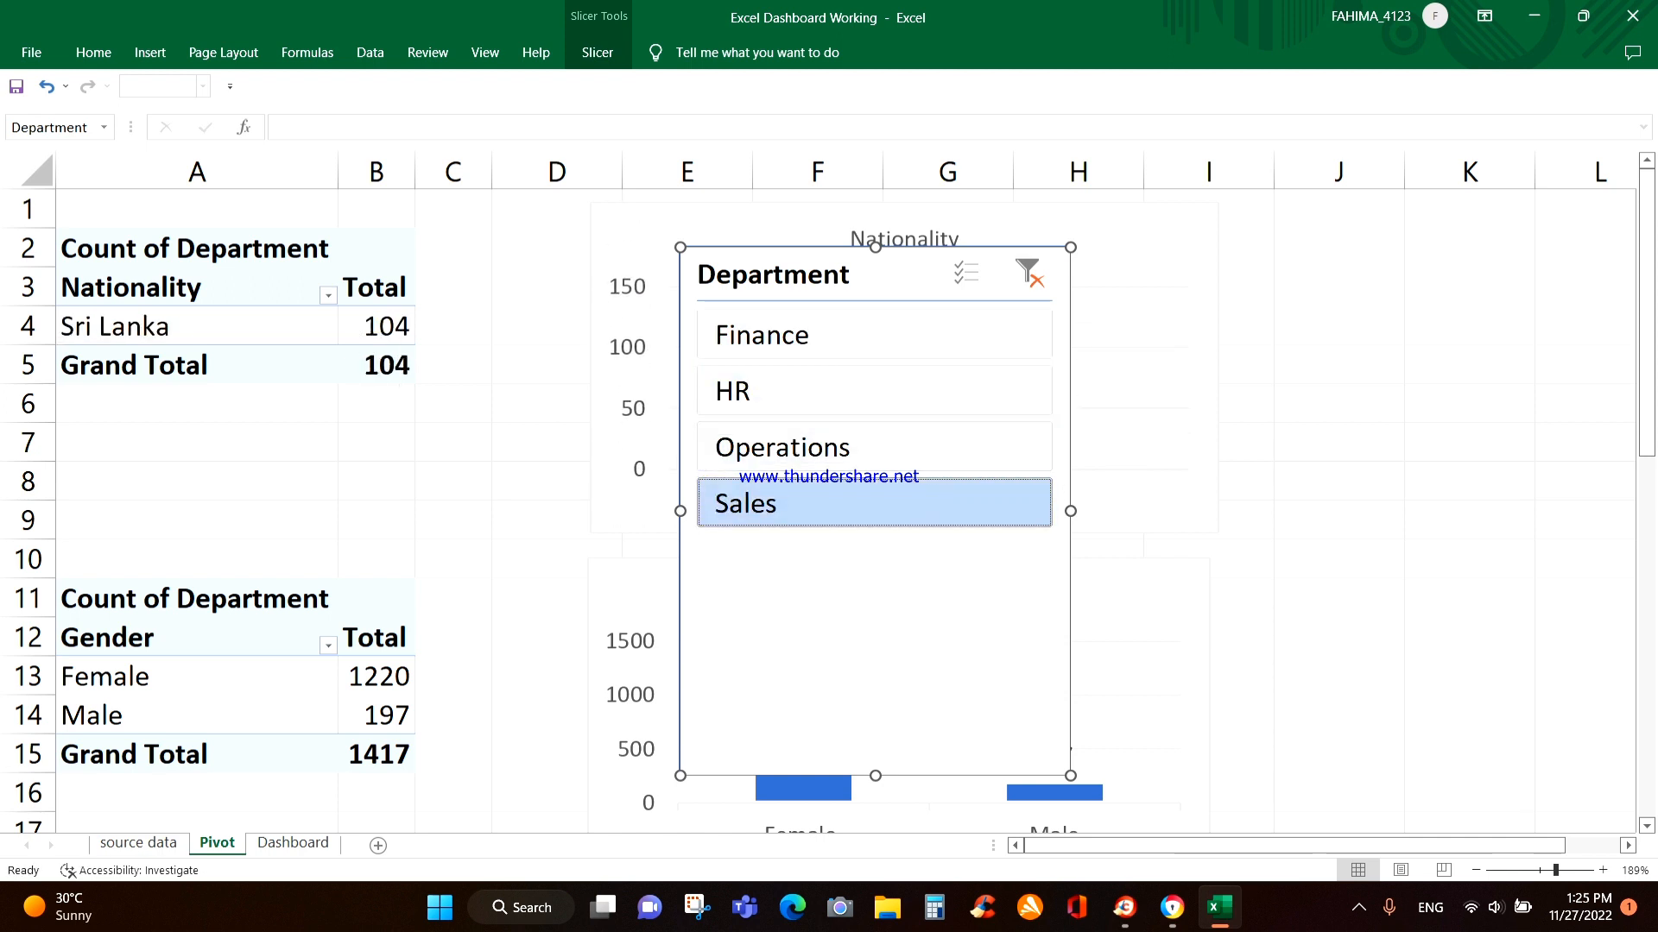
Move the Department slicer beside the Nationality chart and filter by Operations, Finance and HR in turn.
drag(898, 274, 1395, 300)
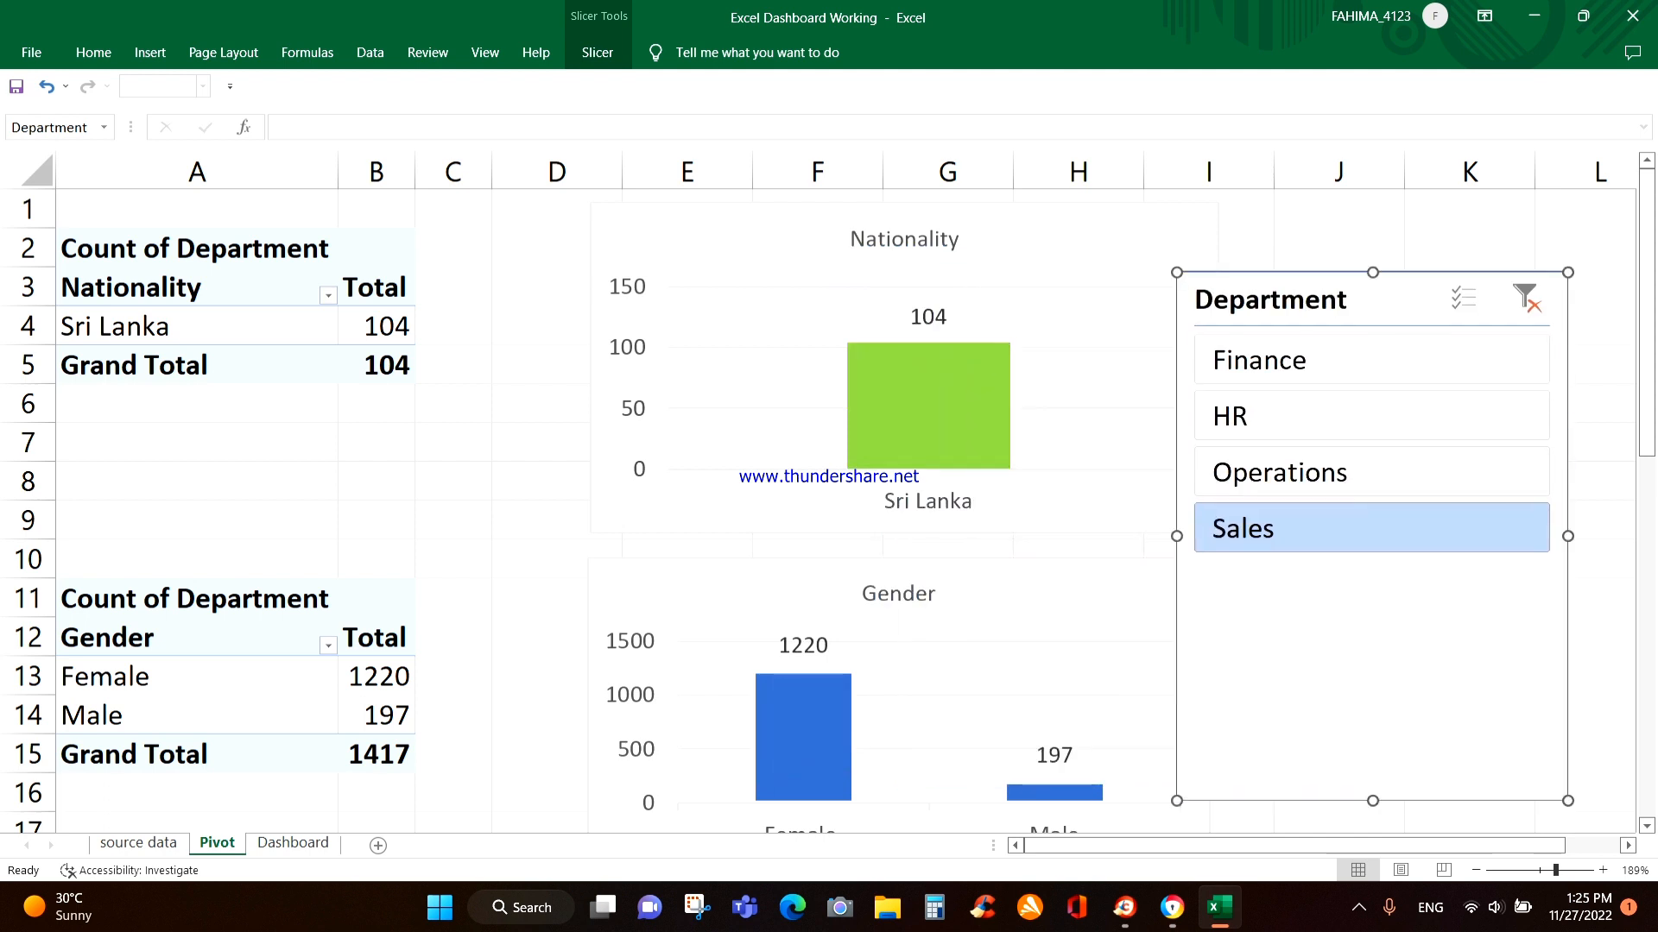
click(1284, 473)
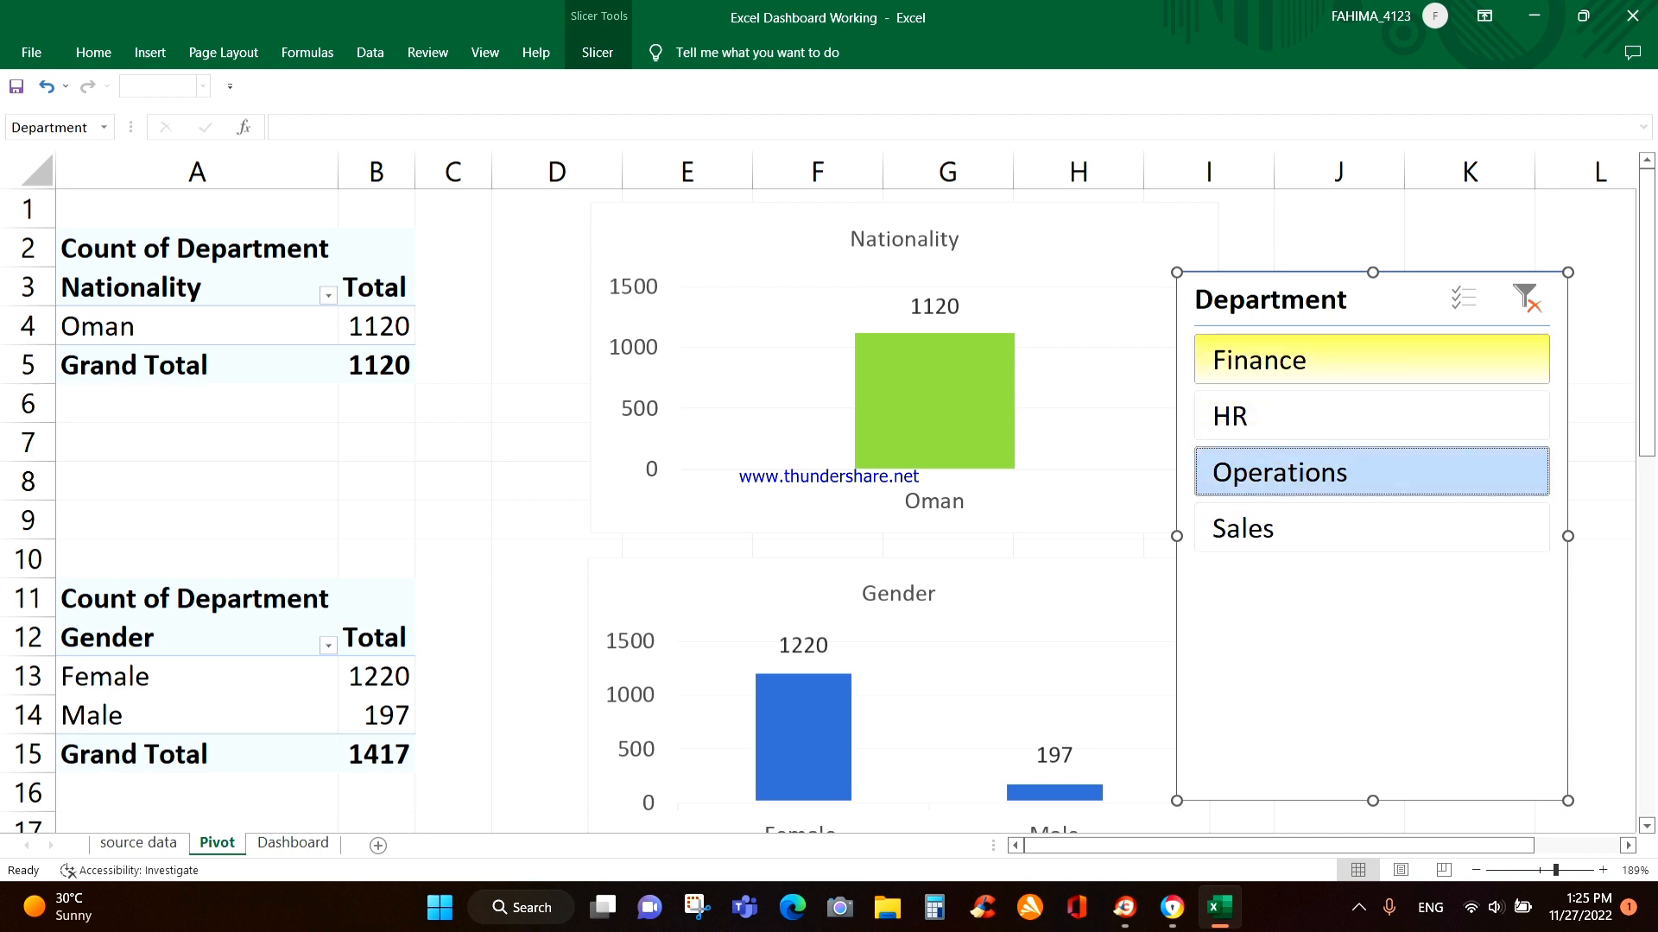
click(1295, 359)
click(1295, 416)
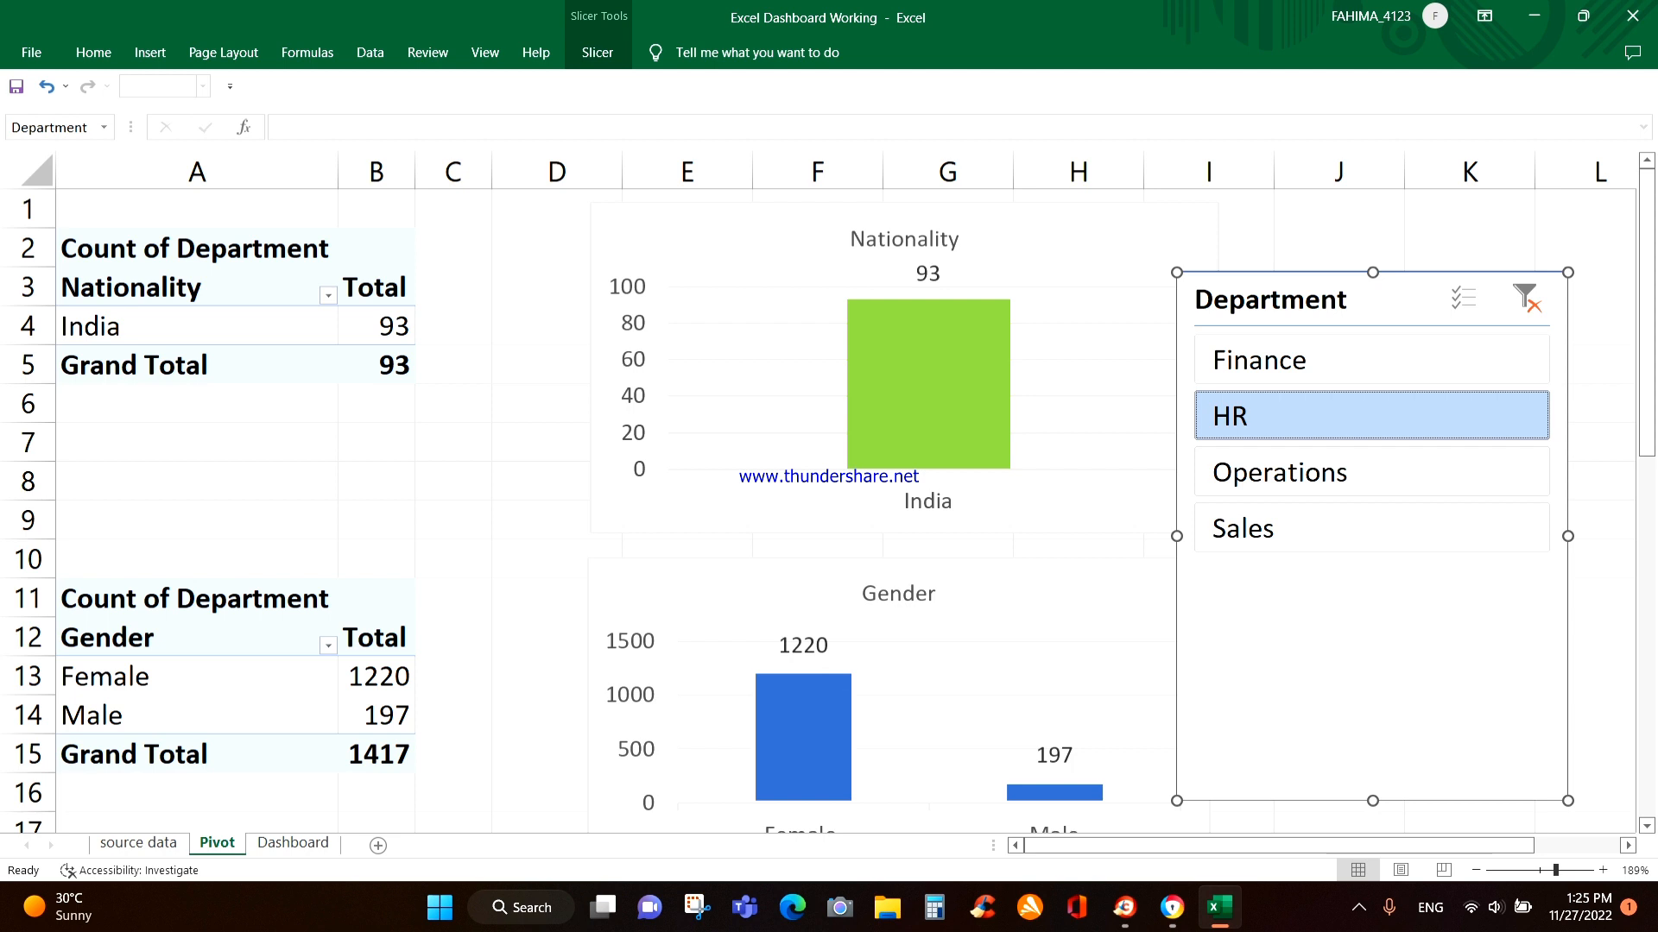
Cut the Department slicer from the Pivot sheet and paste it at A2 of the Dashboard sheet.
key(Delete)
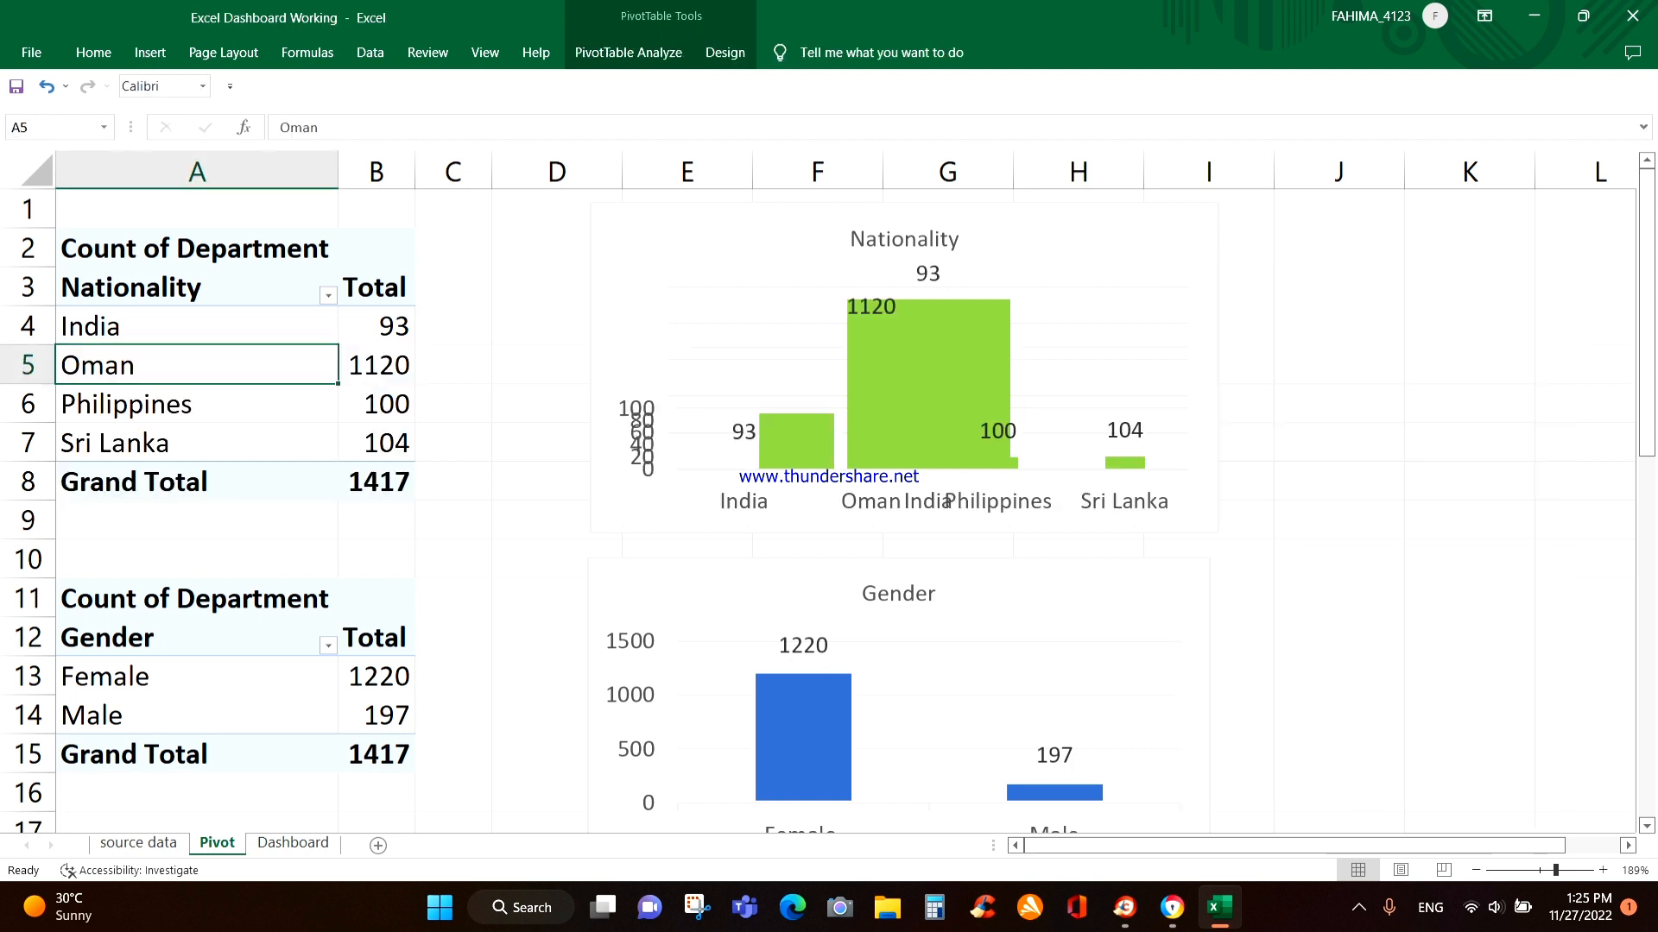
key(ctrl+Page_Down)
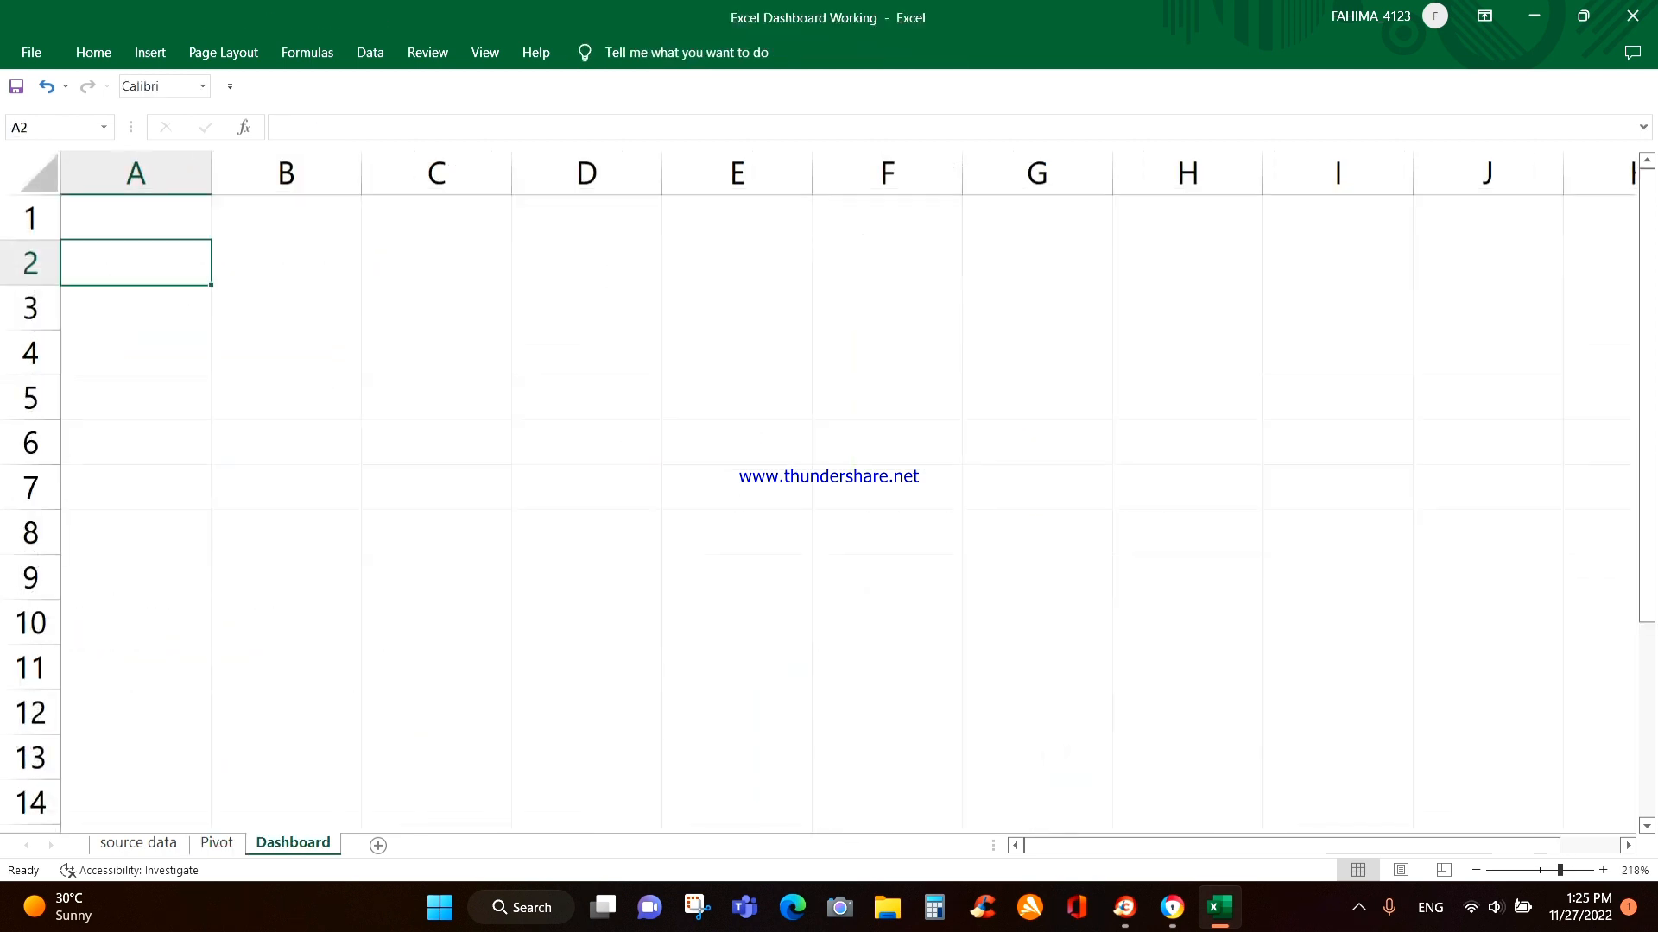
key(ctrl+v)
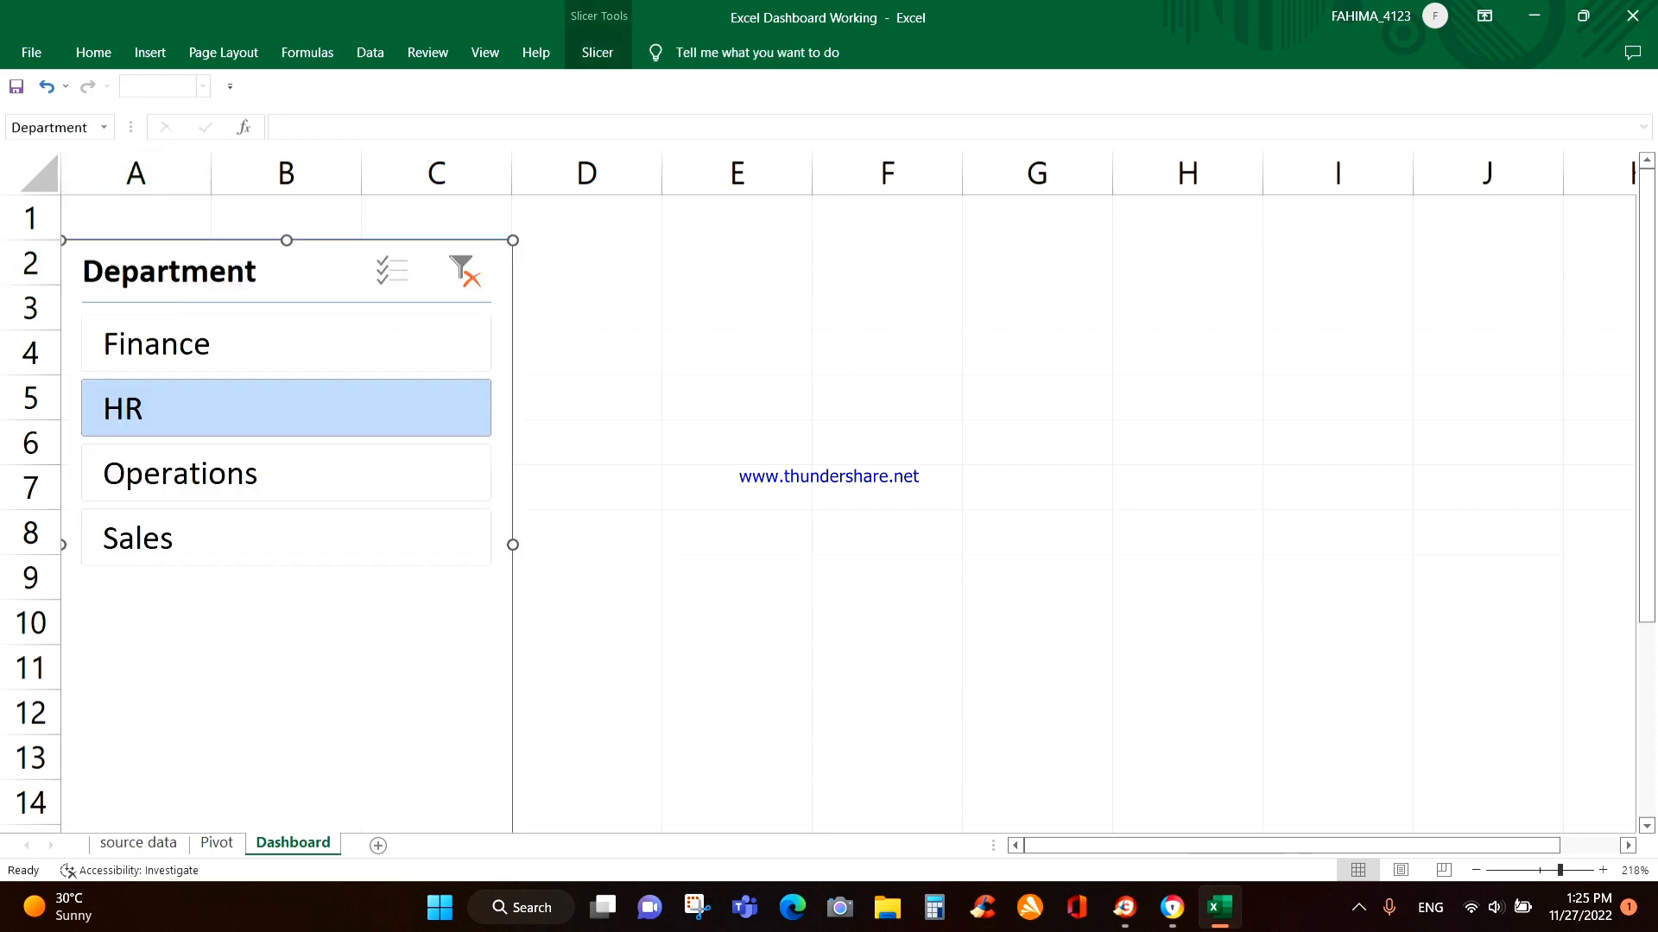
drag(1560, 870, 1542, 870)
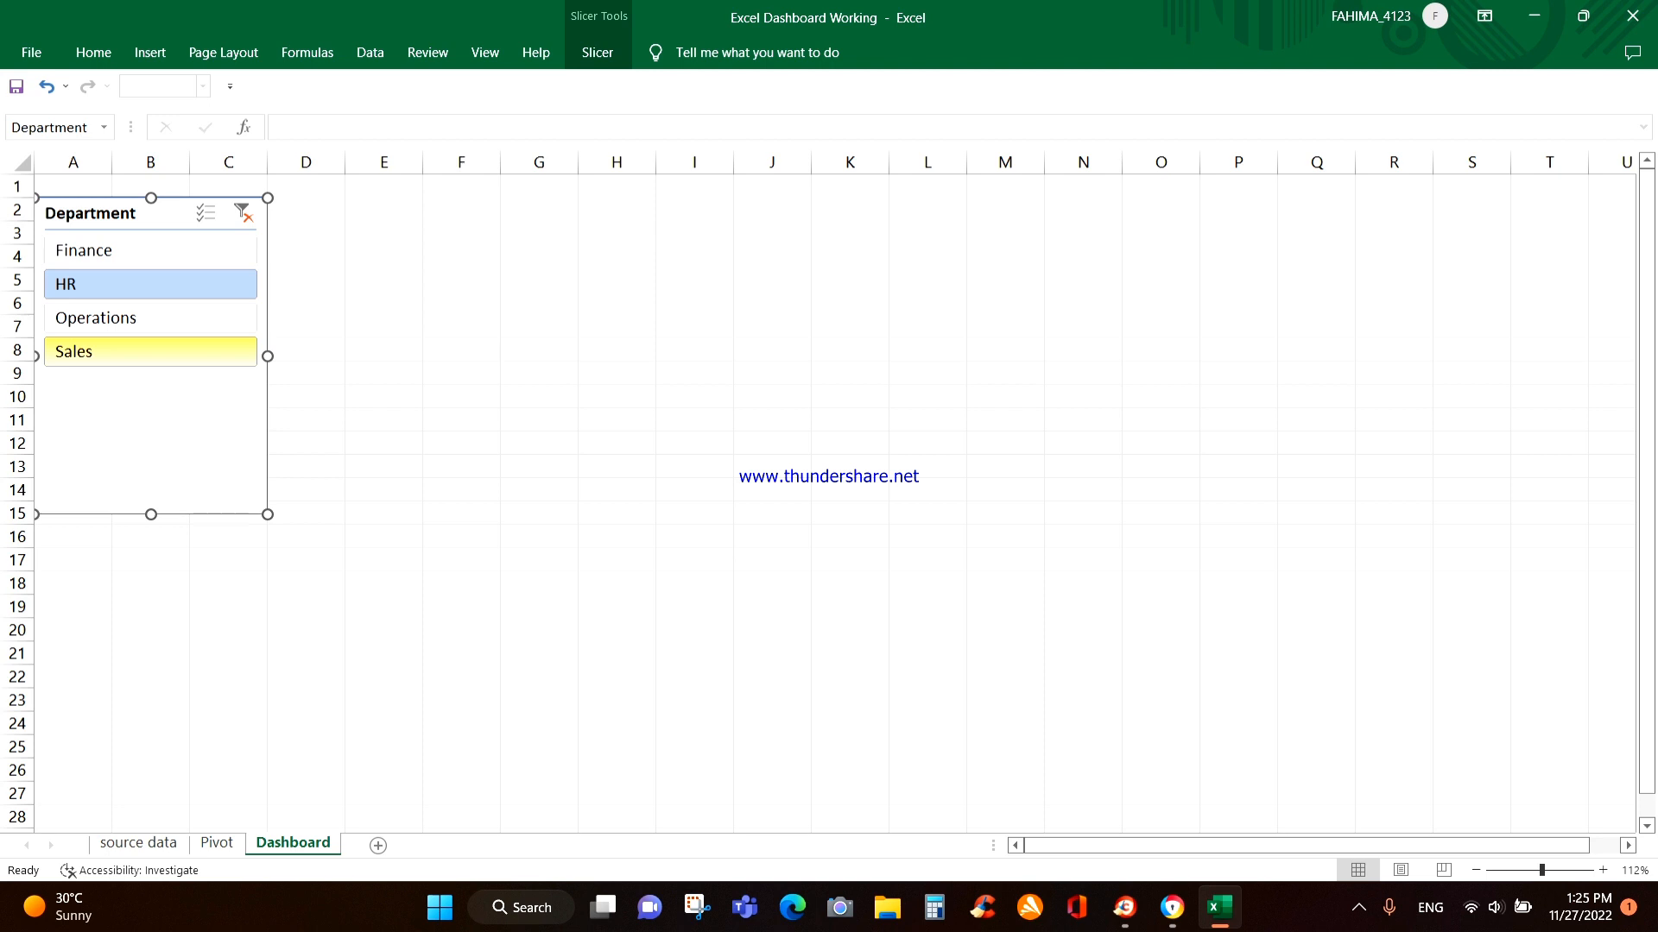
Check the filtered Nationality pivot table on the Pivot sheet and clear the Department slicer's filter on the Dashboard sheet.
click(216, 843)
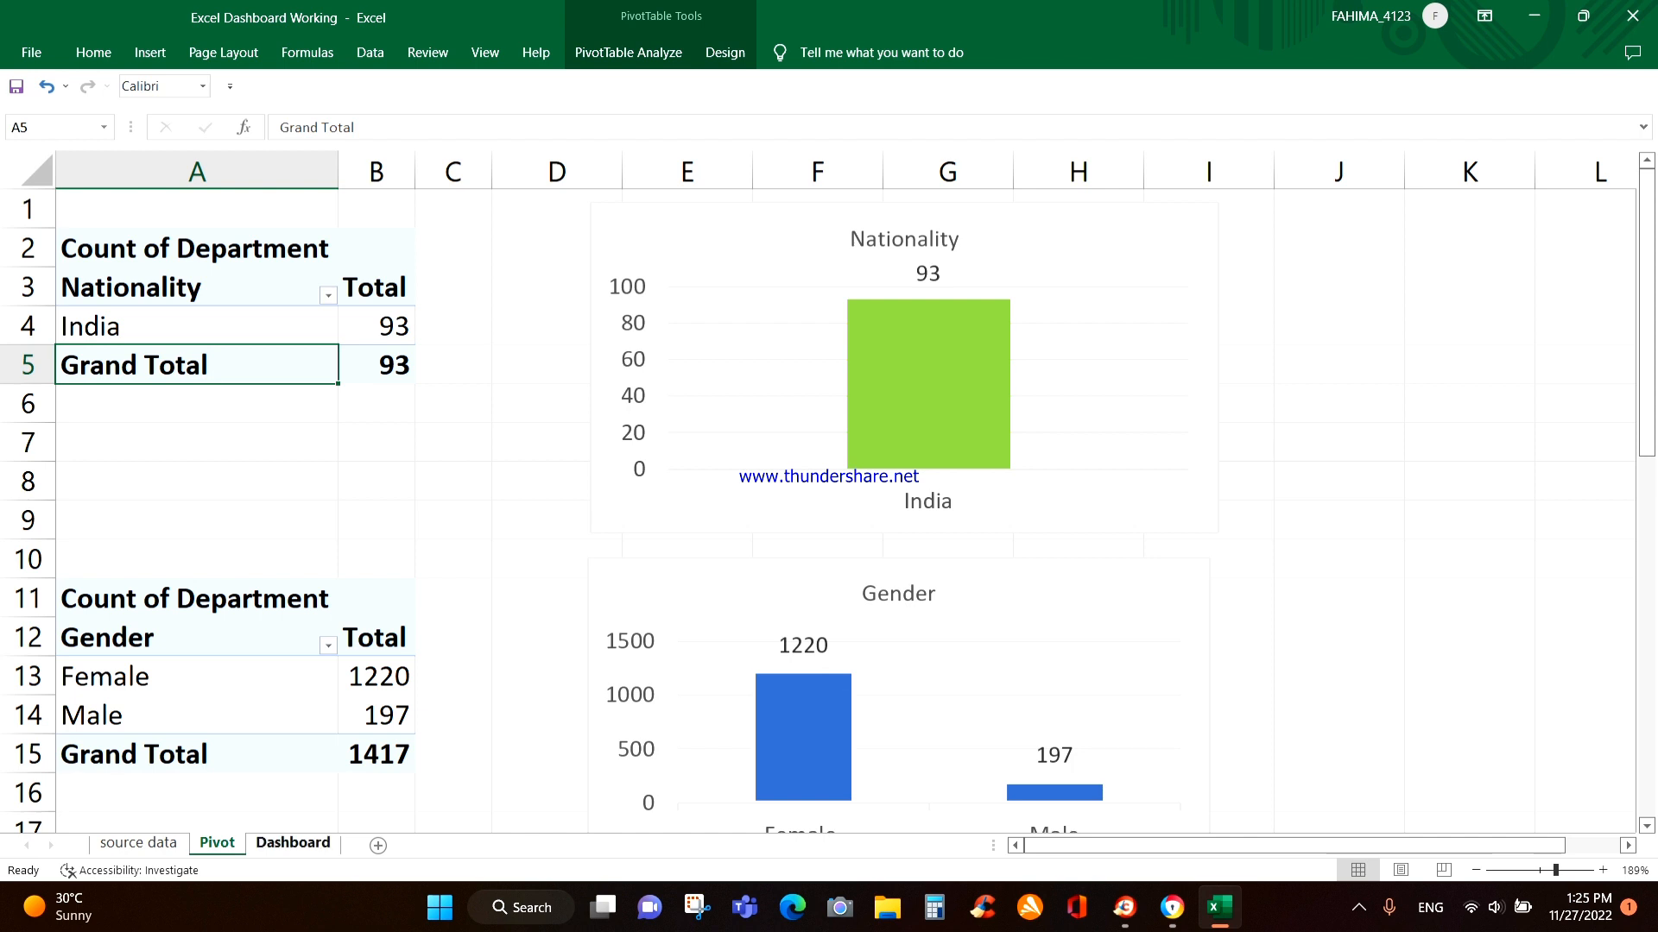
click(293, 843)
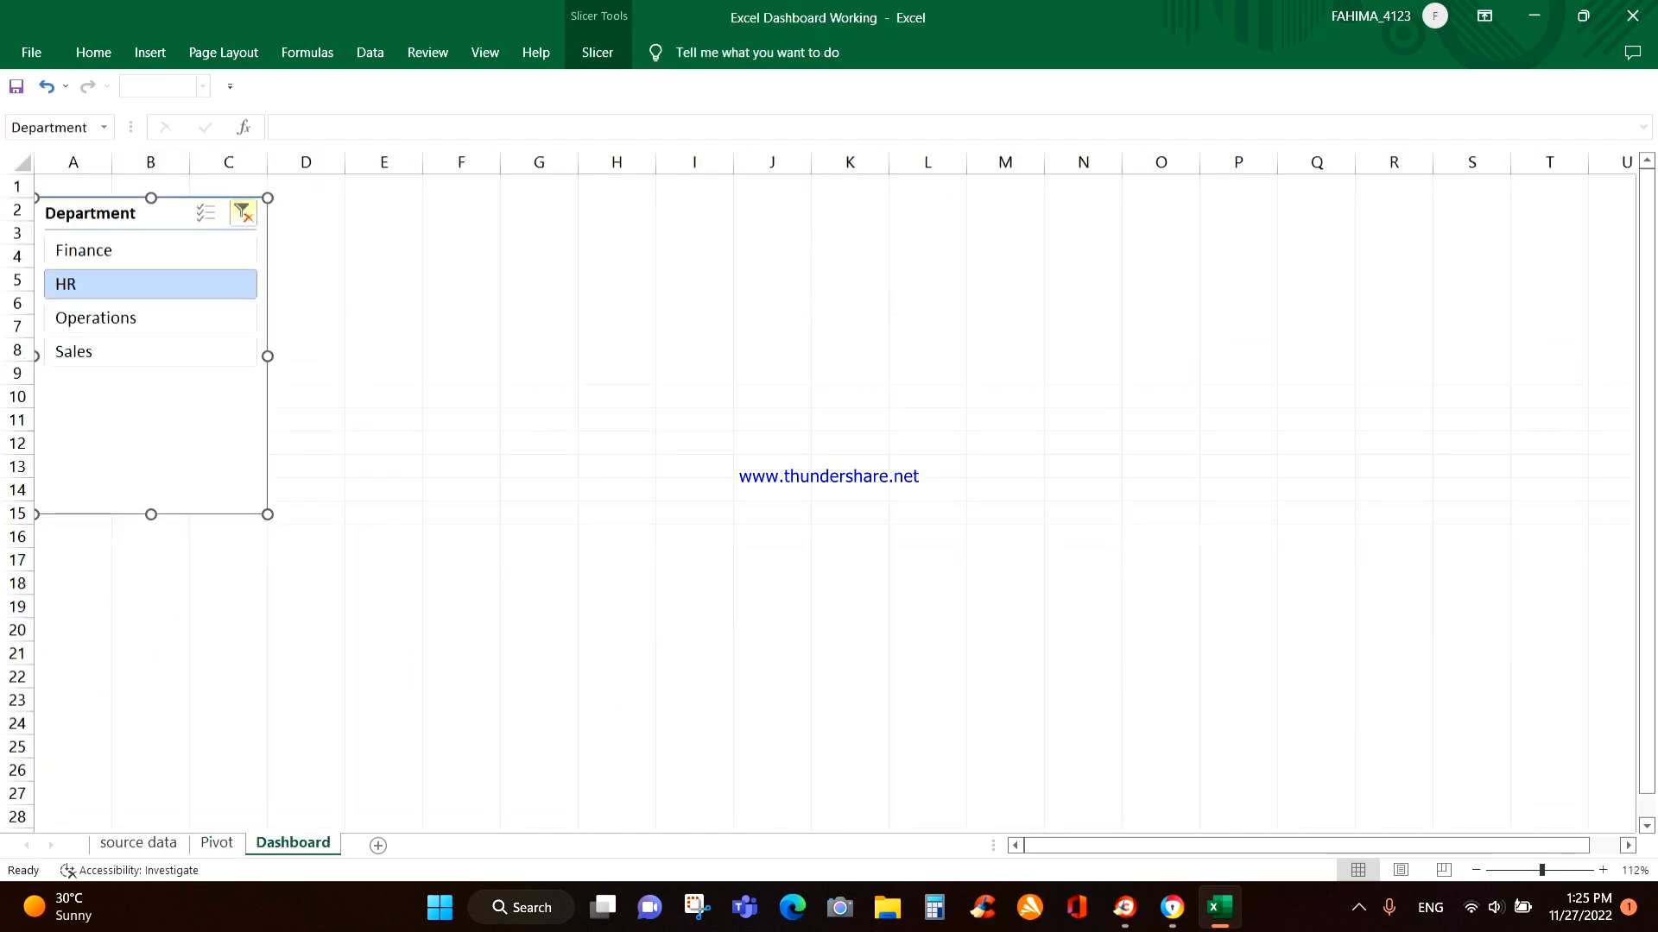
click(243, 212)
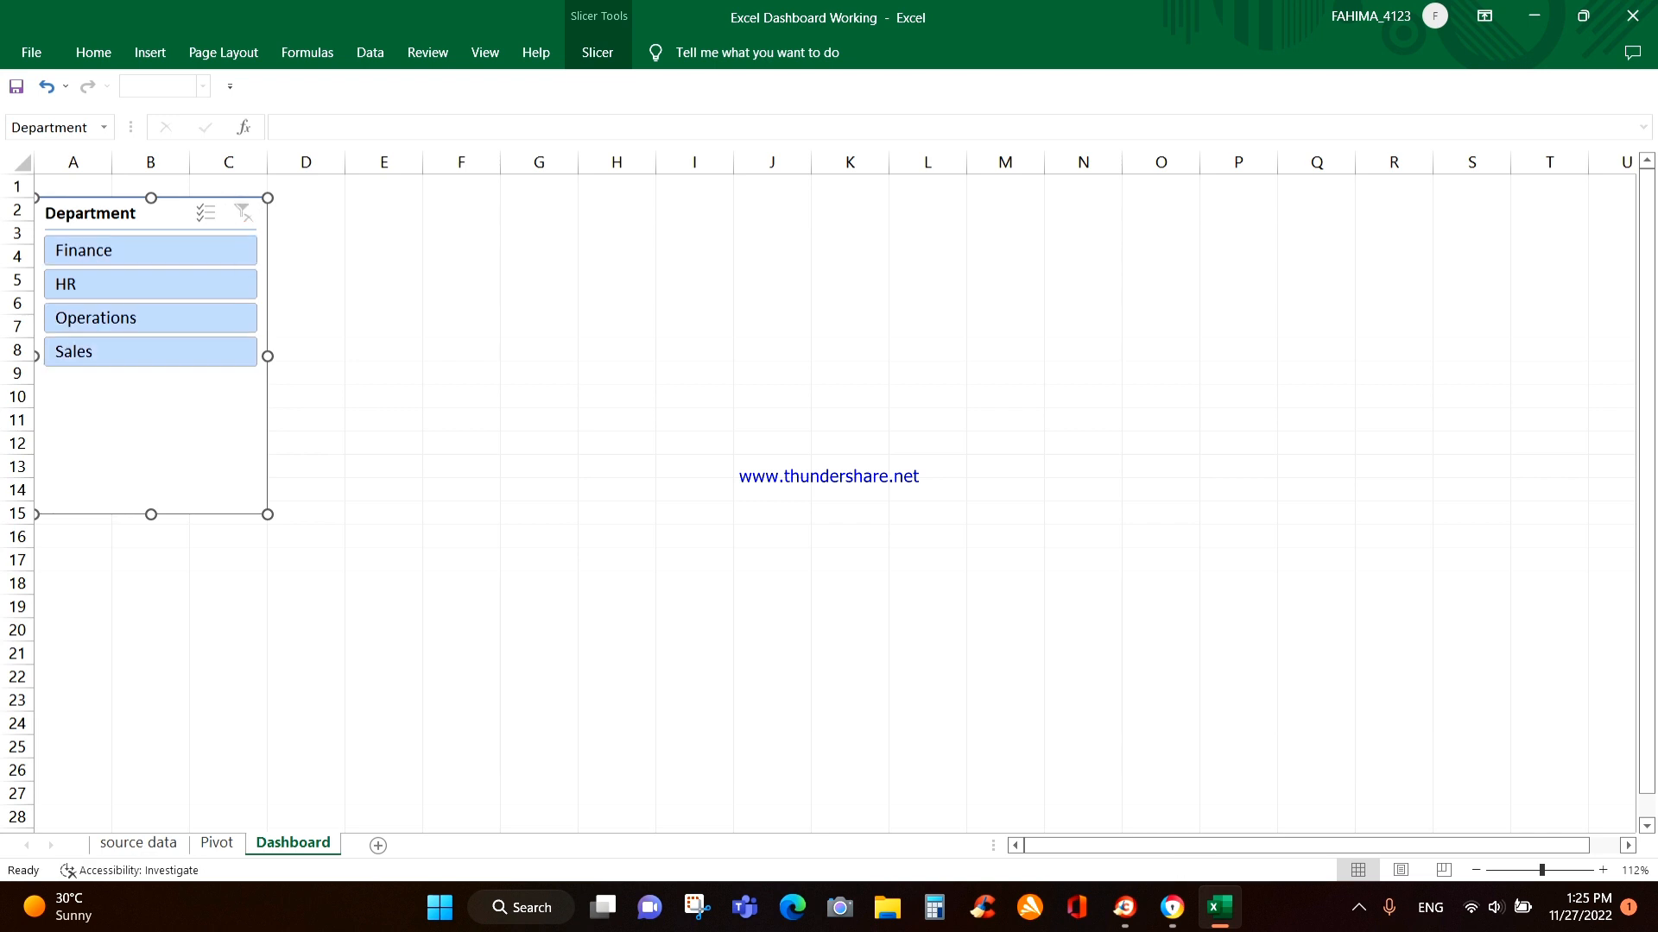
Rename the Nationality pivot table on the Pivot sheet as Nationality in its PivotTable options.
click(217, 843)
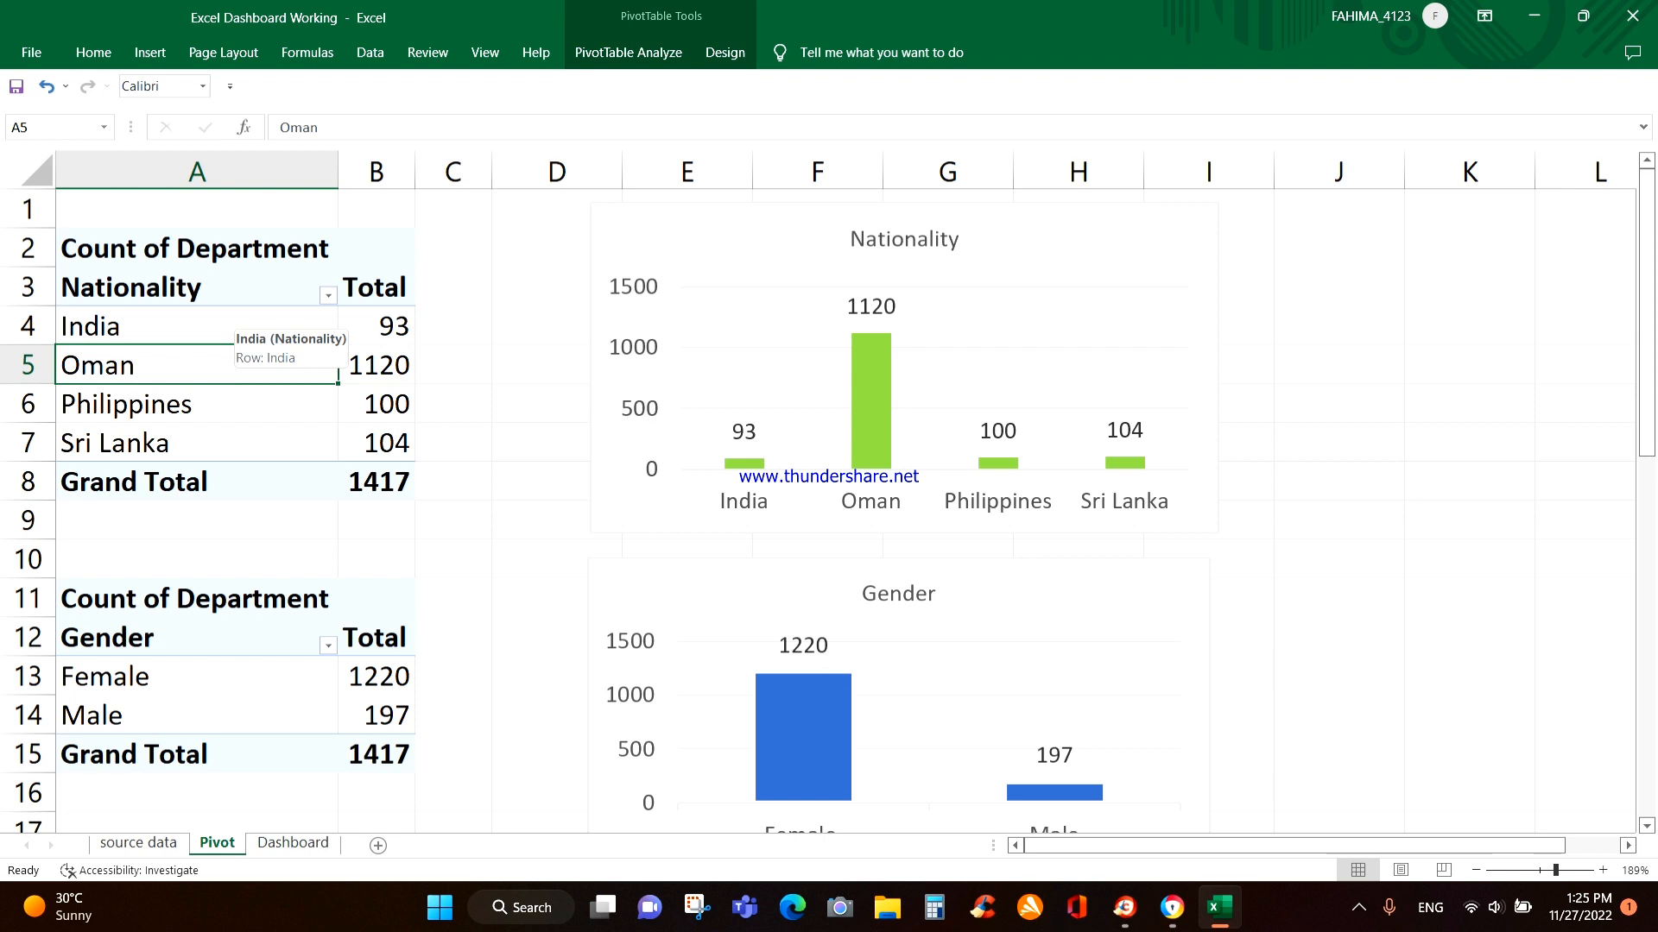
right_click(244, 327)
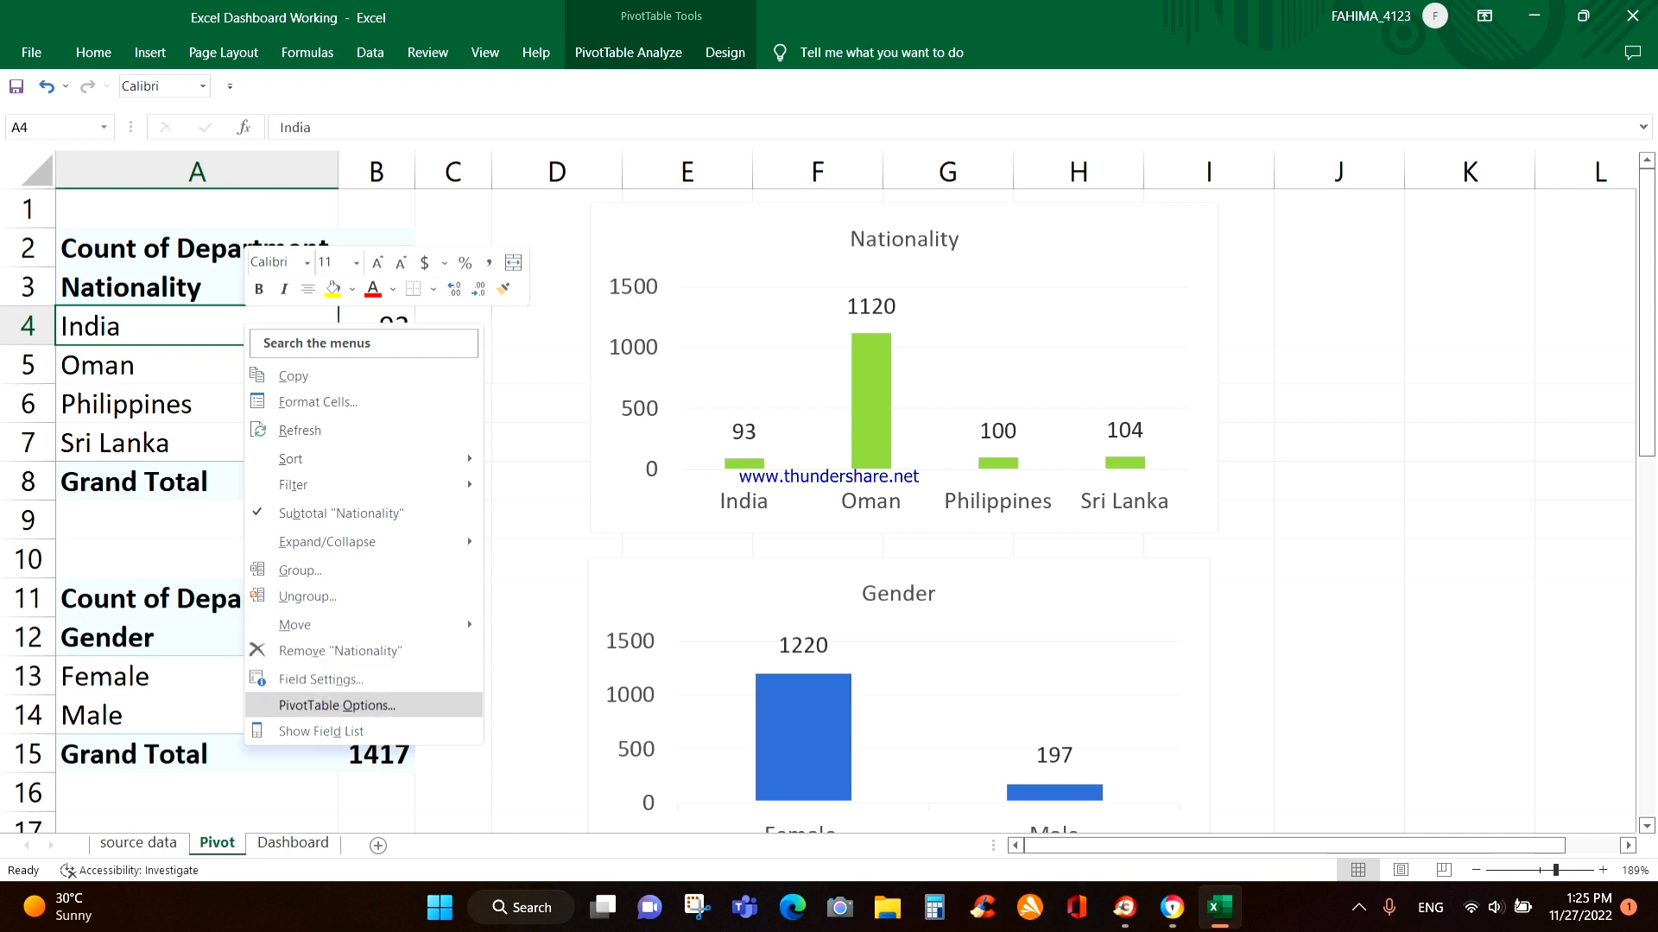
click(337, 706)
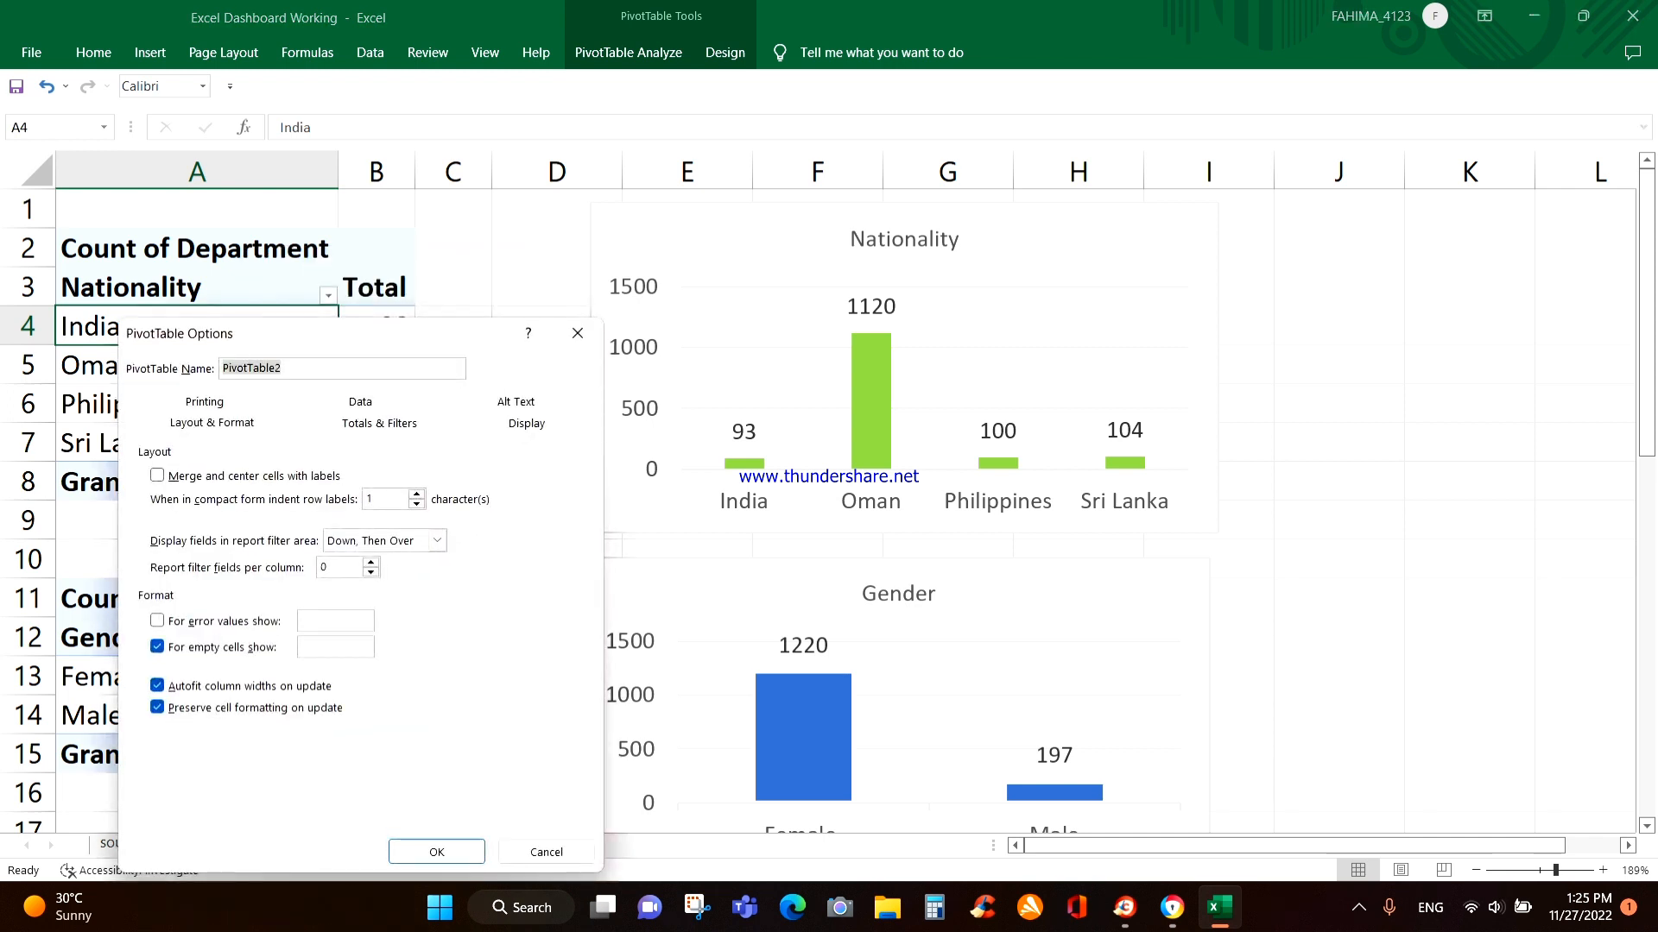
text(nATION)
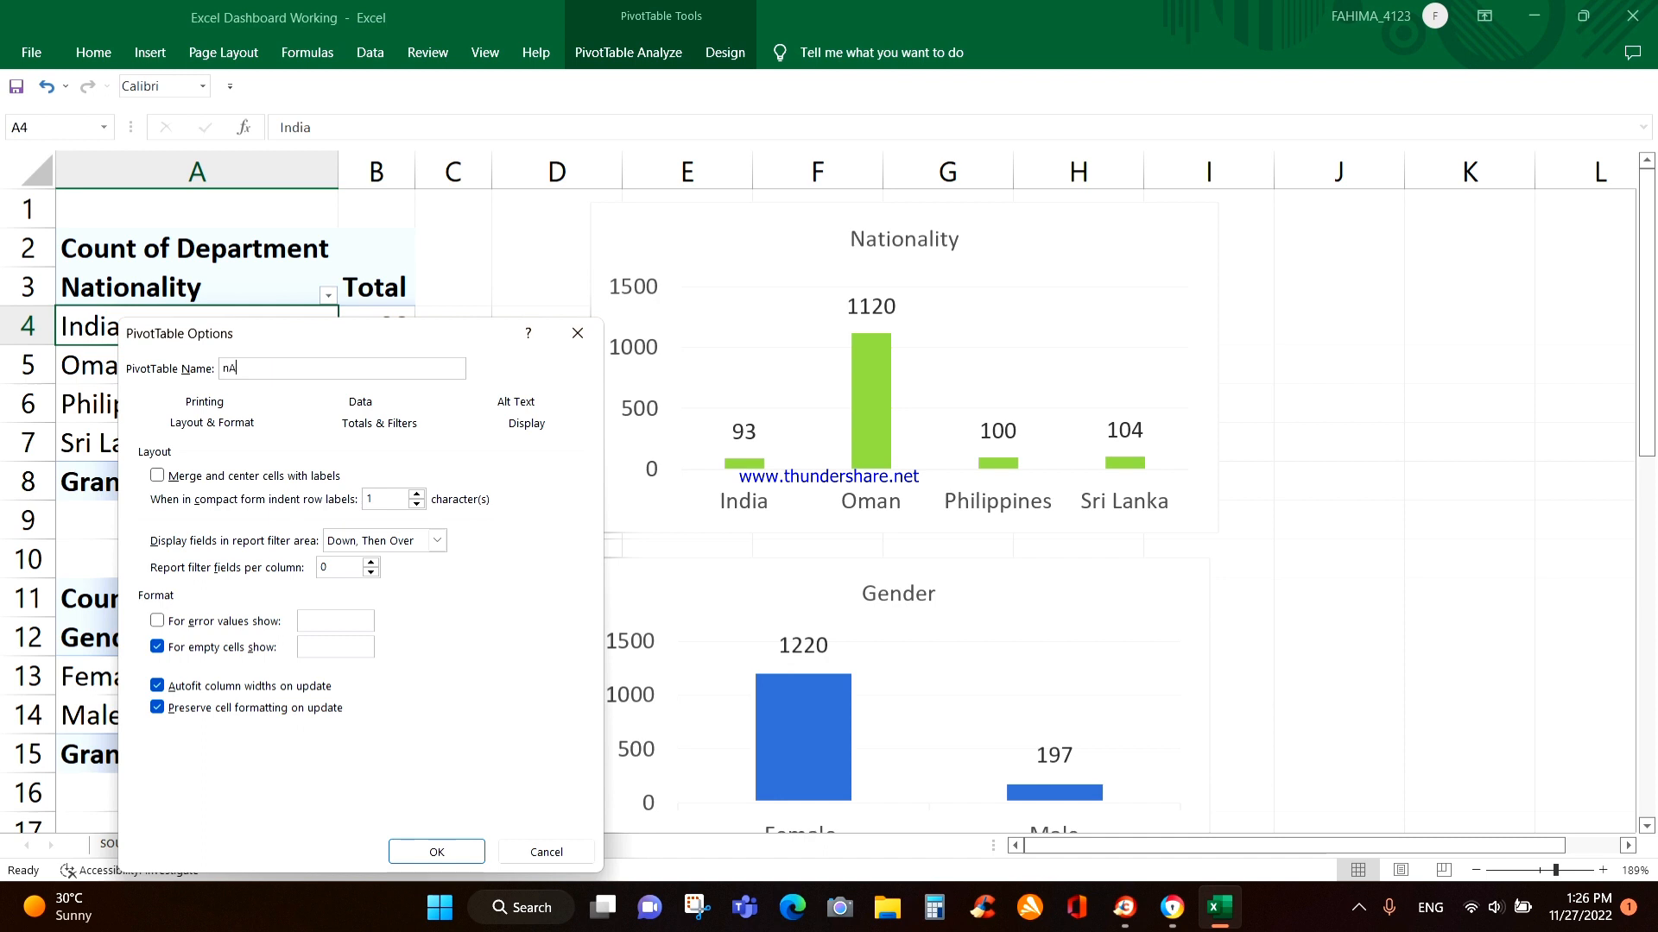
key(BackSpace)
key(BackSpace)
key(BackSpace)
key(BackSpace)
key(BackSpace)
key(BackSpace)
text(Nationality)
click(436, 852)
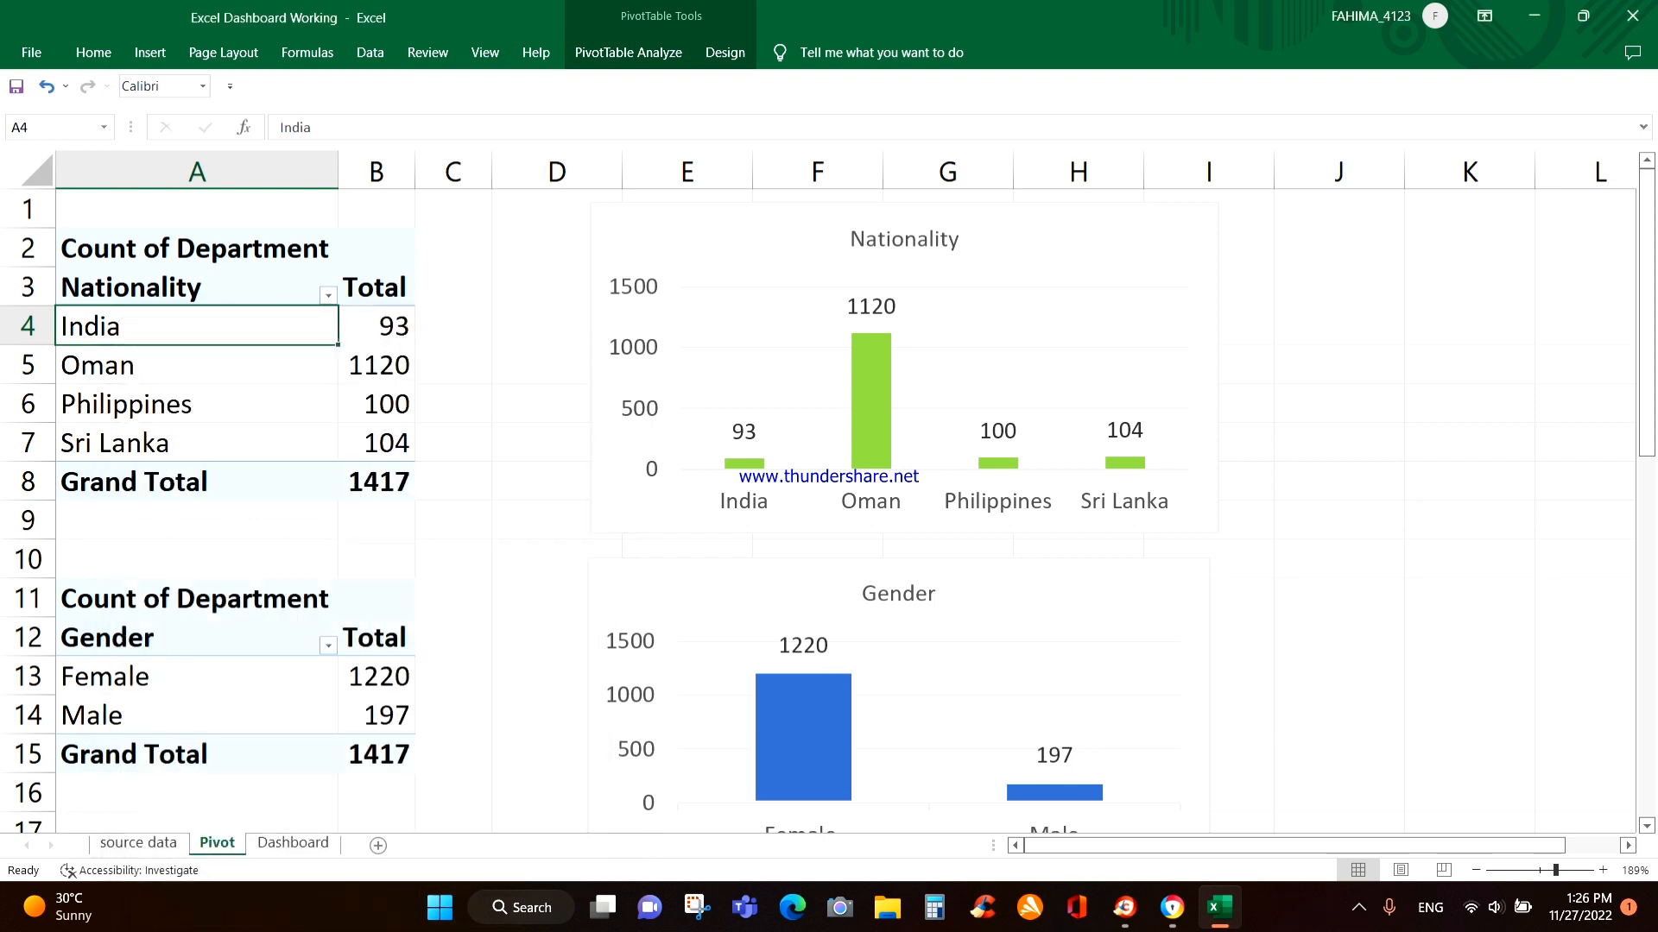
Rename the Gender pivot table as Gender in its PivotTable options.
click(198, 686)
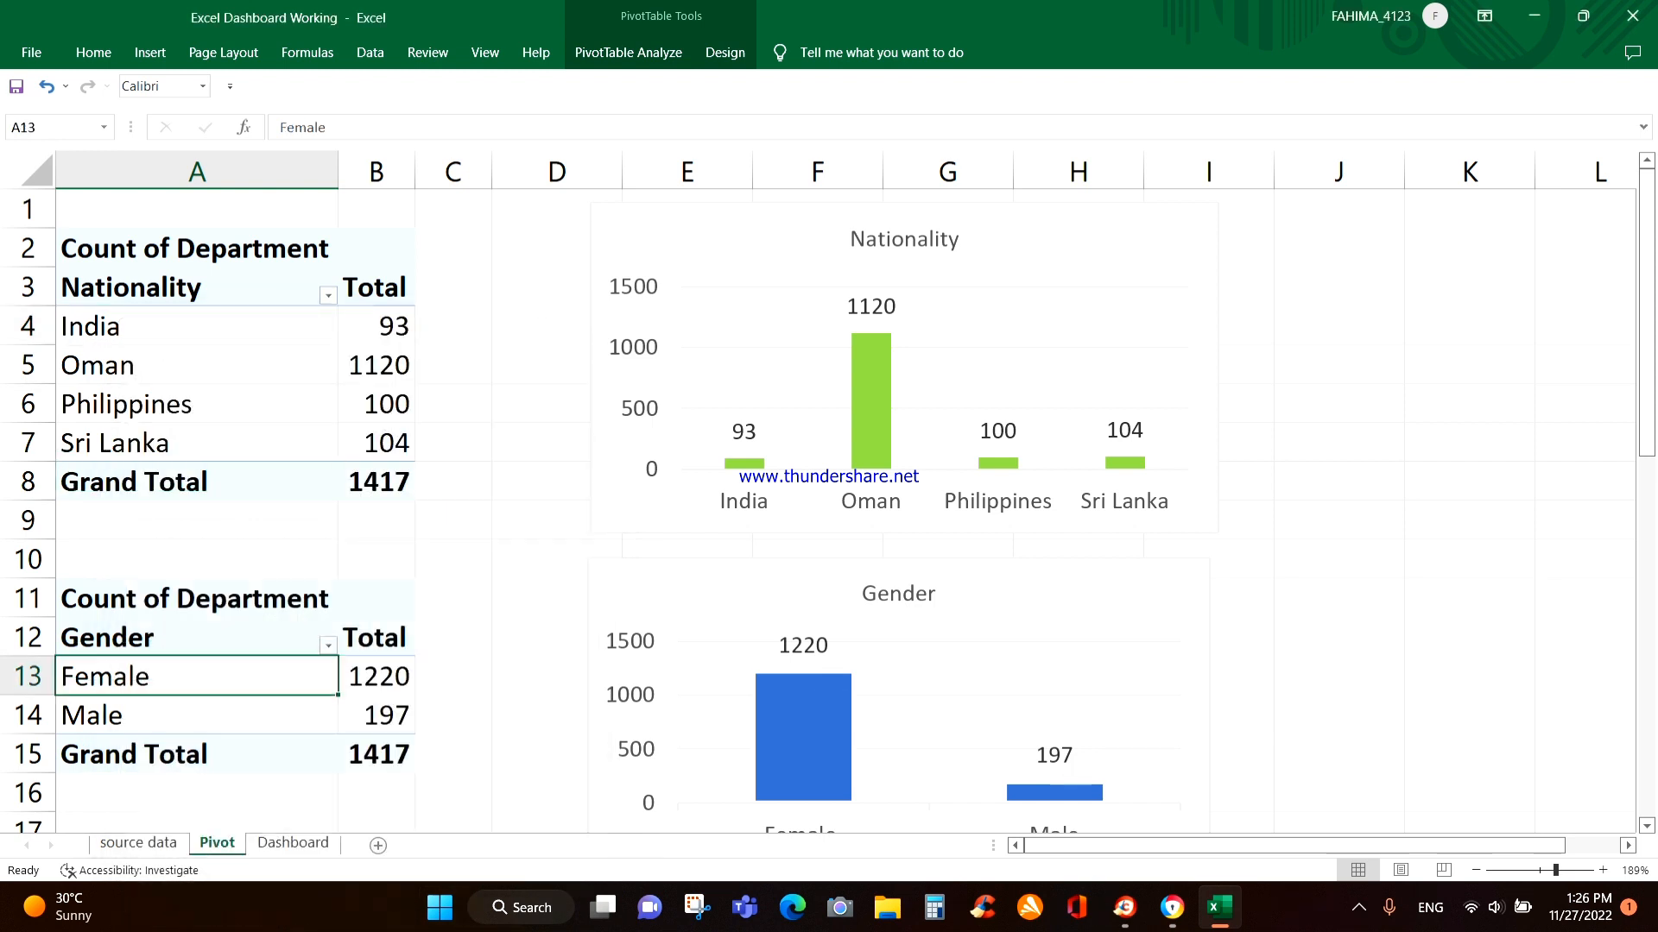
right_click(197, 686)
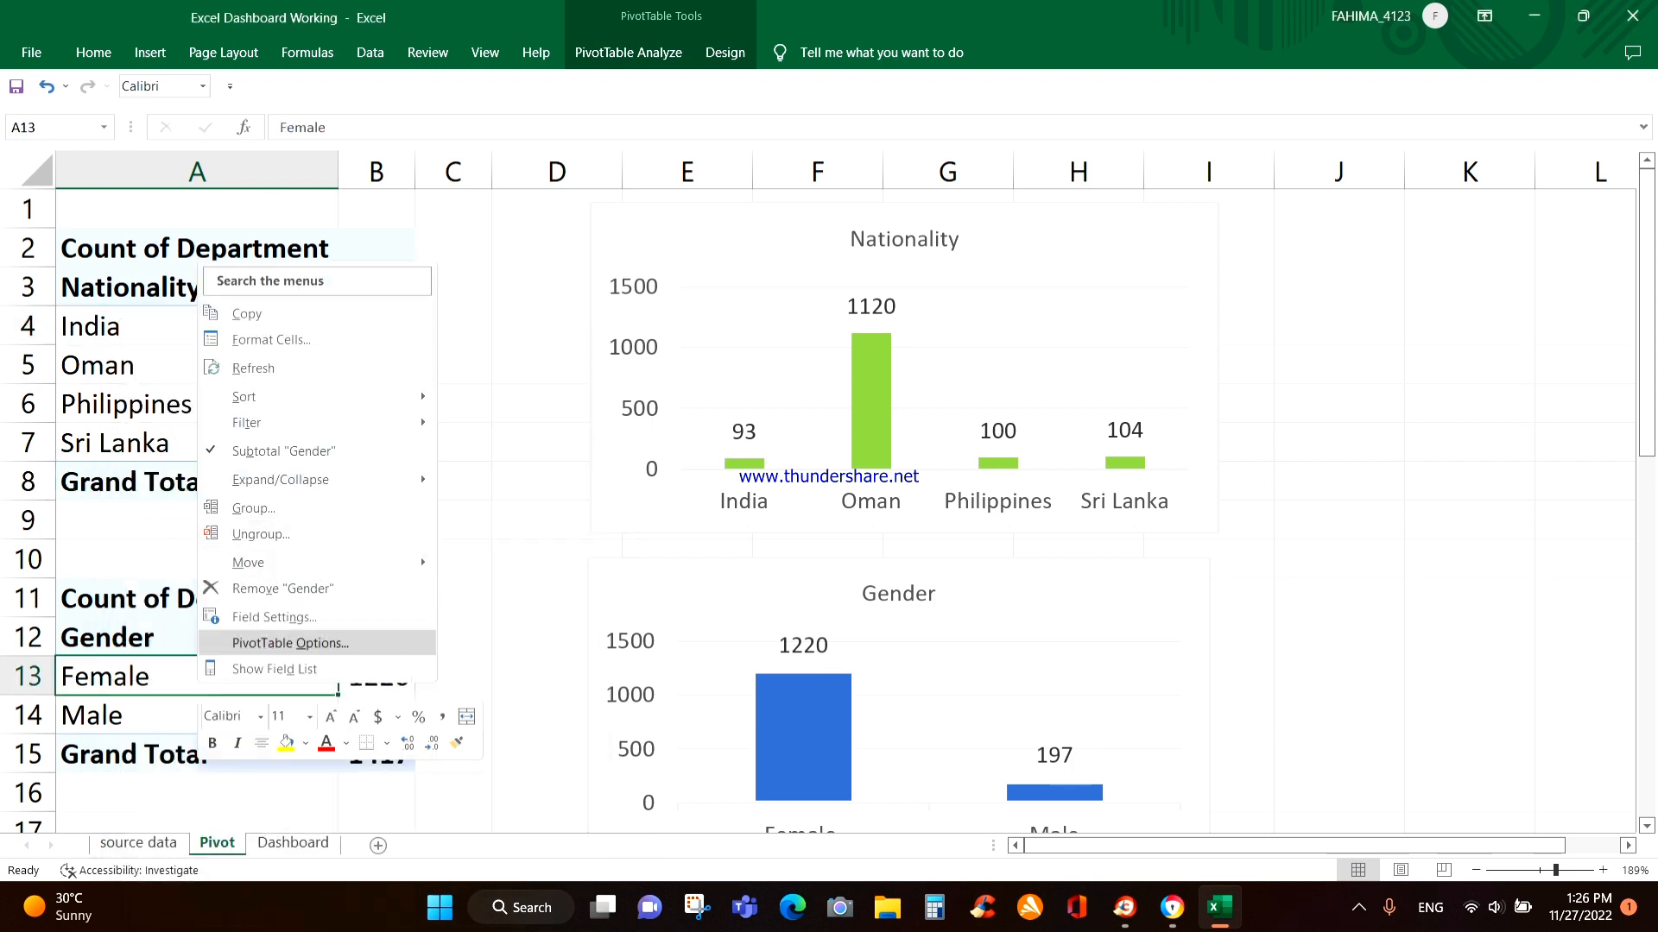
click(290, 643)
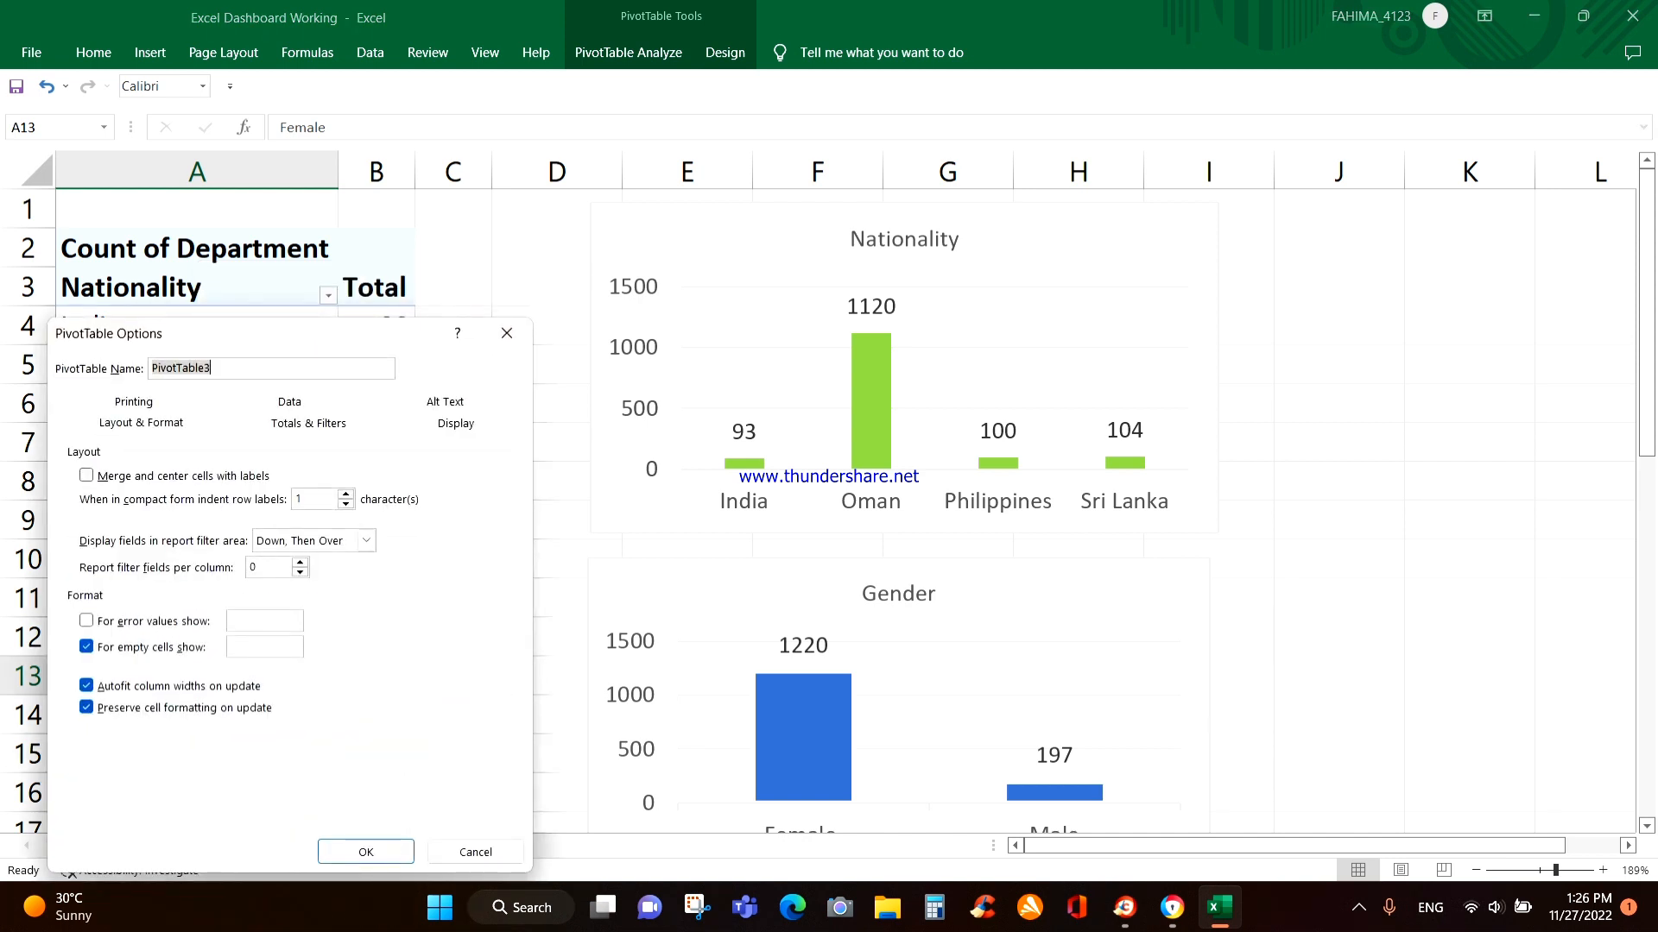
text(Depa)
key(BackSpace)
key(BackSpace)
key(BackSpace)
key(BackSpace)
drag(270, 334, 613, 242)
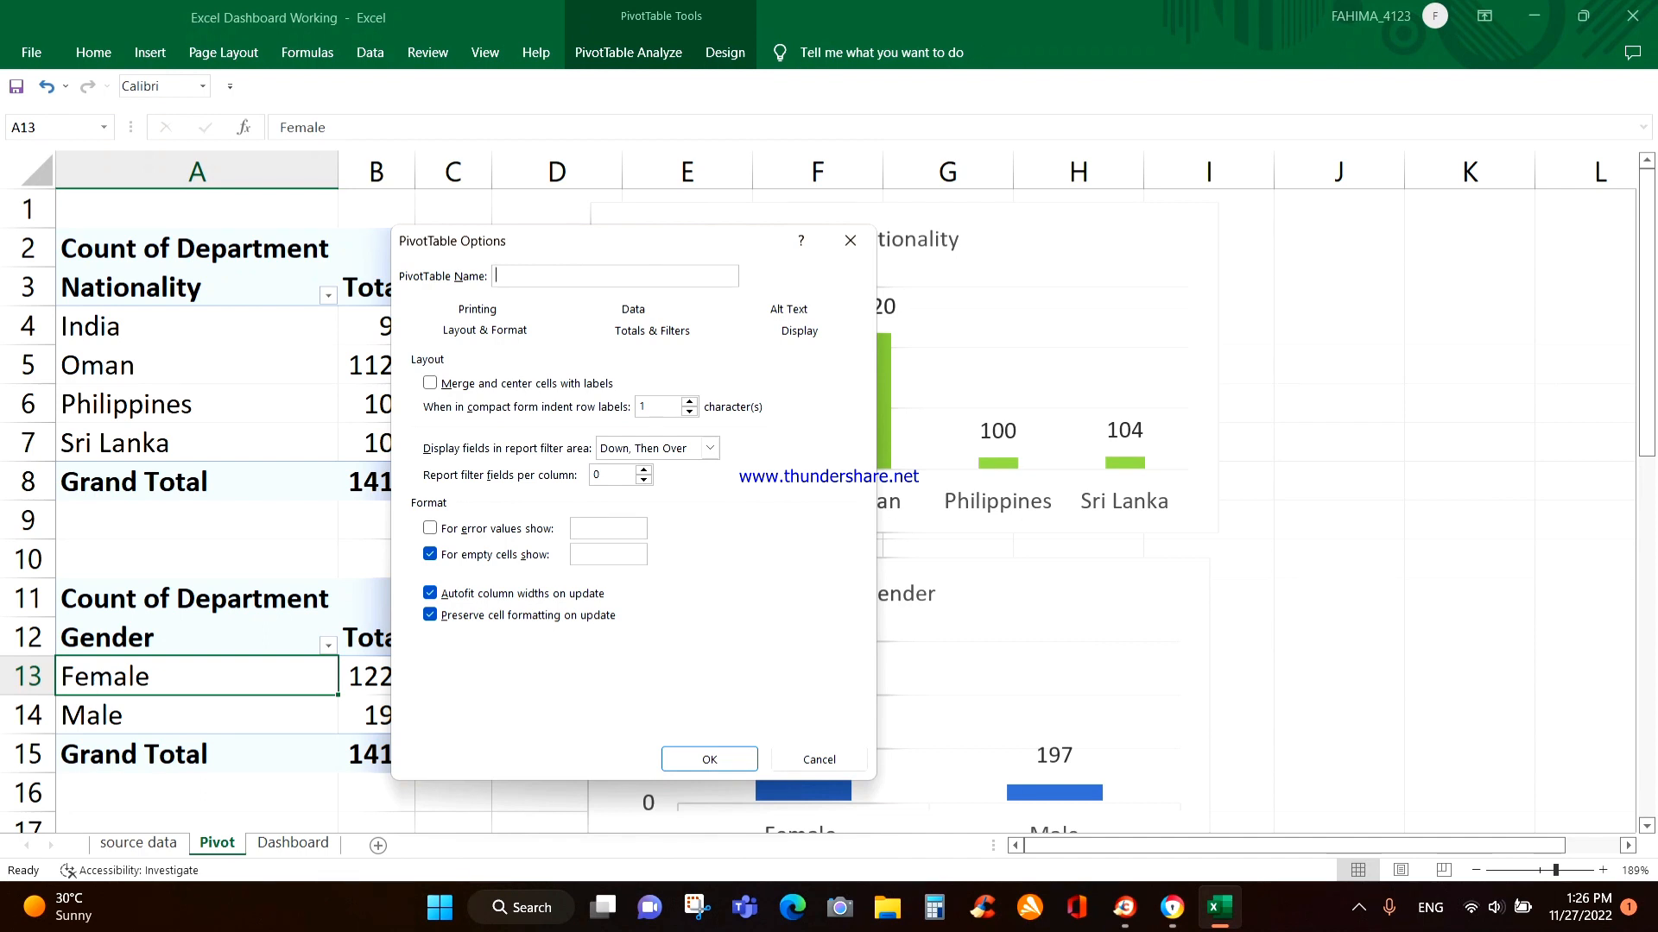
text(Gender)
click(709, 759)
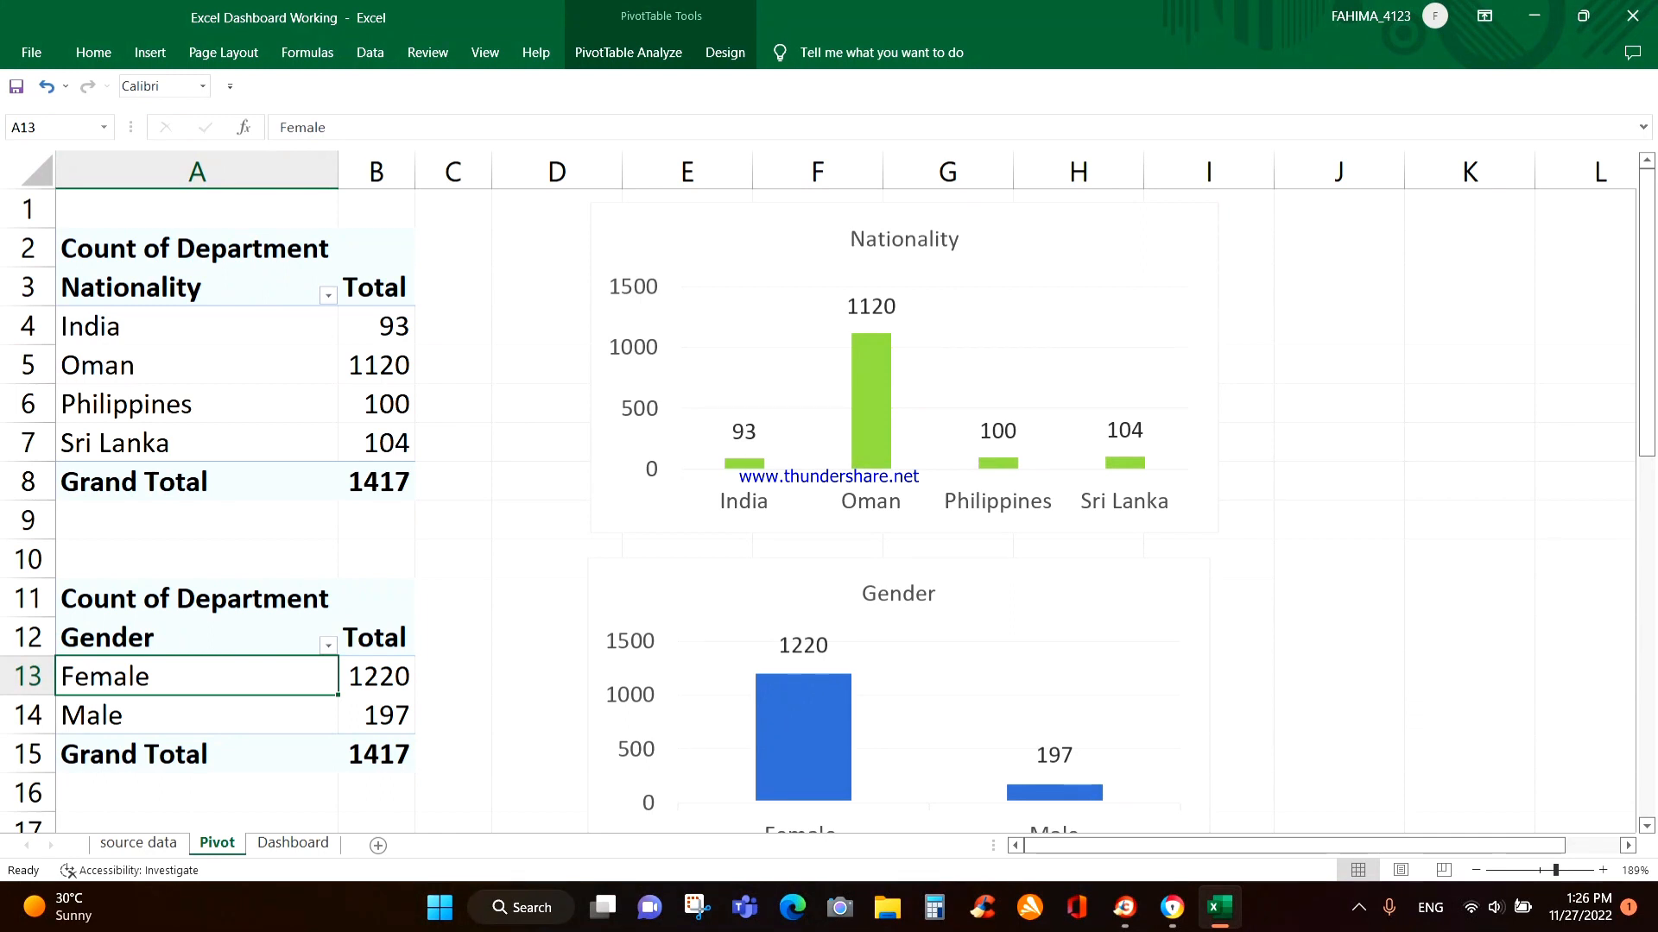
Rename the employee status pivot table on the Pivot sheet as Emp-Status in its PivotTable options.
scroll(827, 501, down, 5)
scroll(828, 501, up, 1)
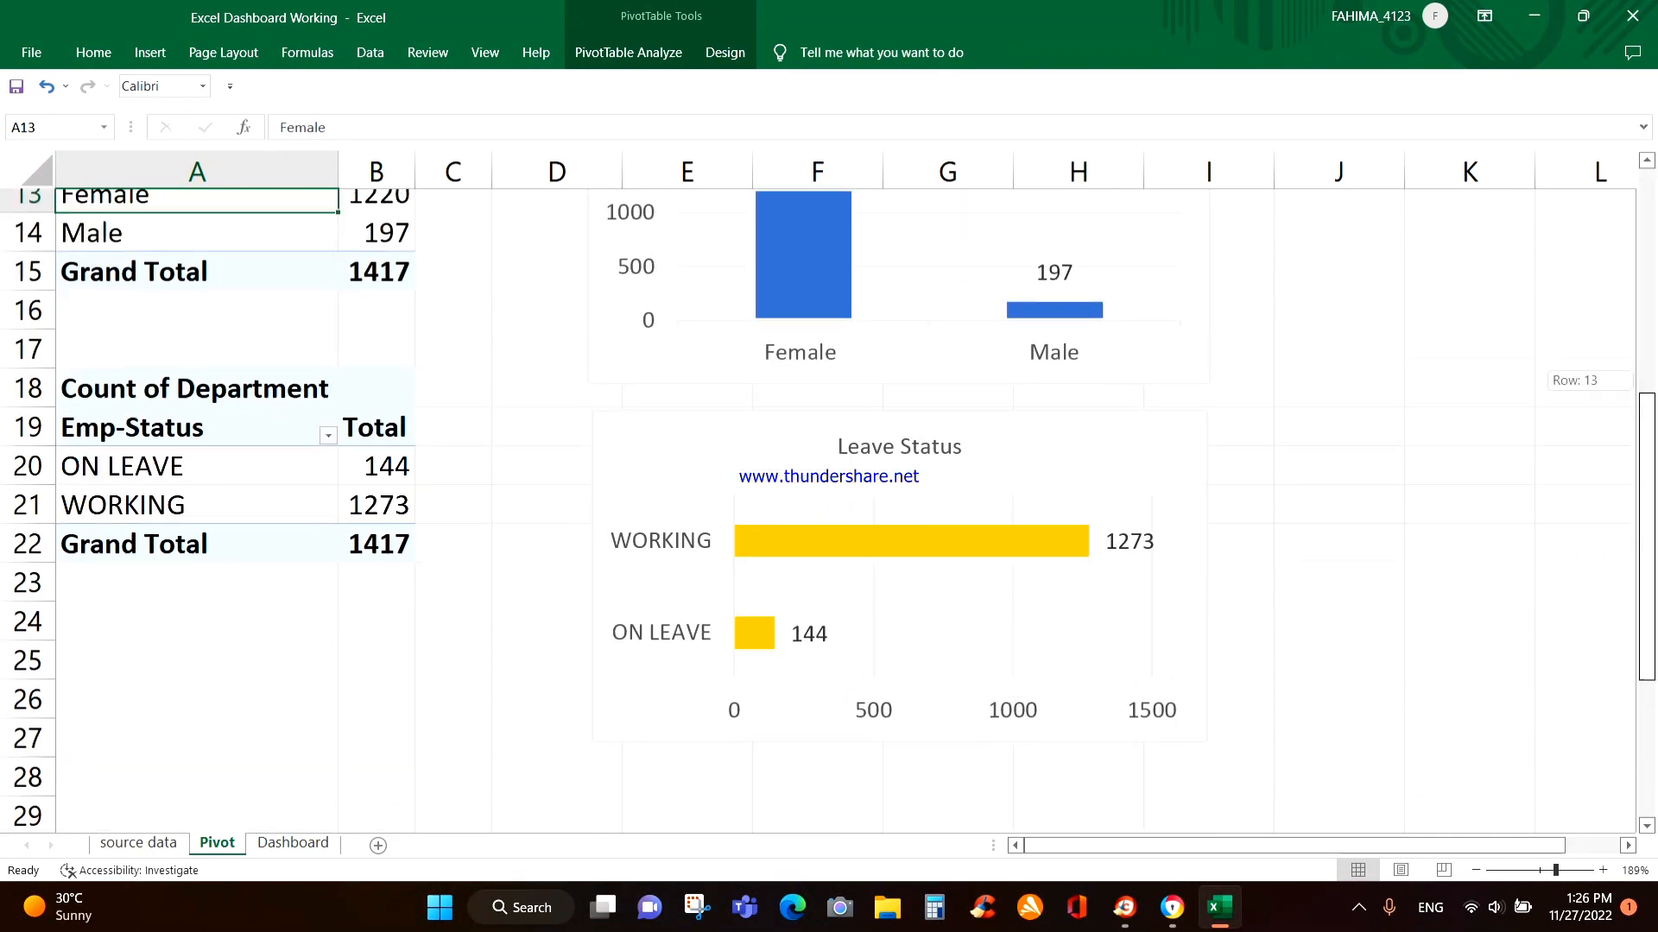
drag(123, 560, 124, 598)
right_click(124, 600)
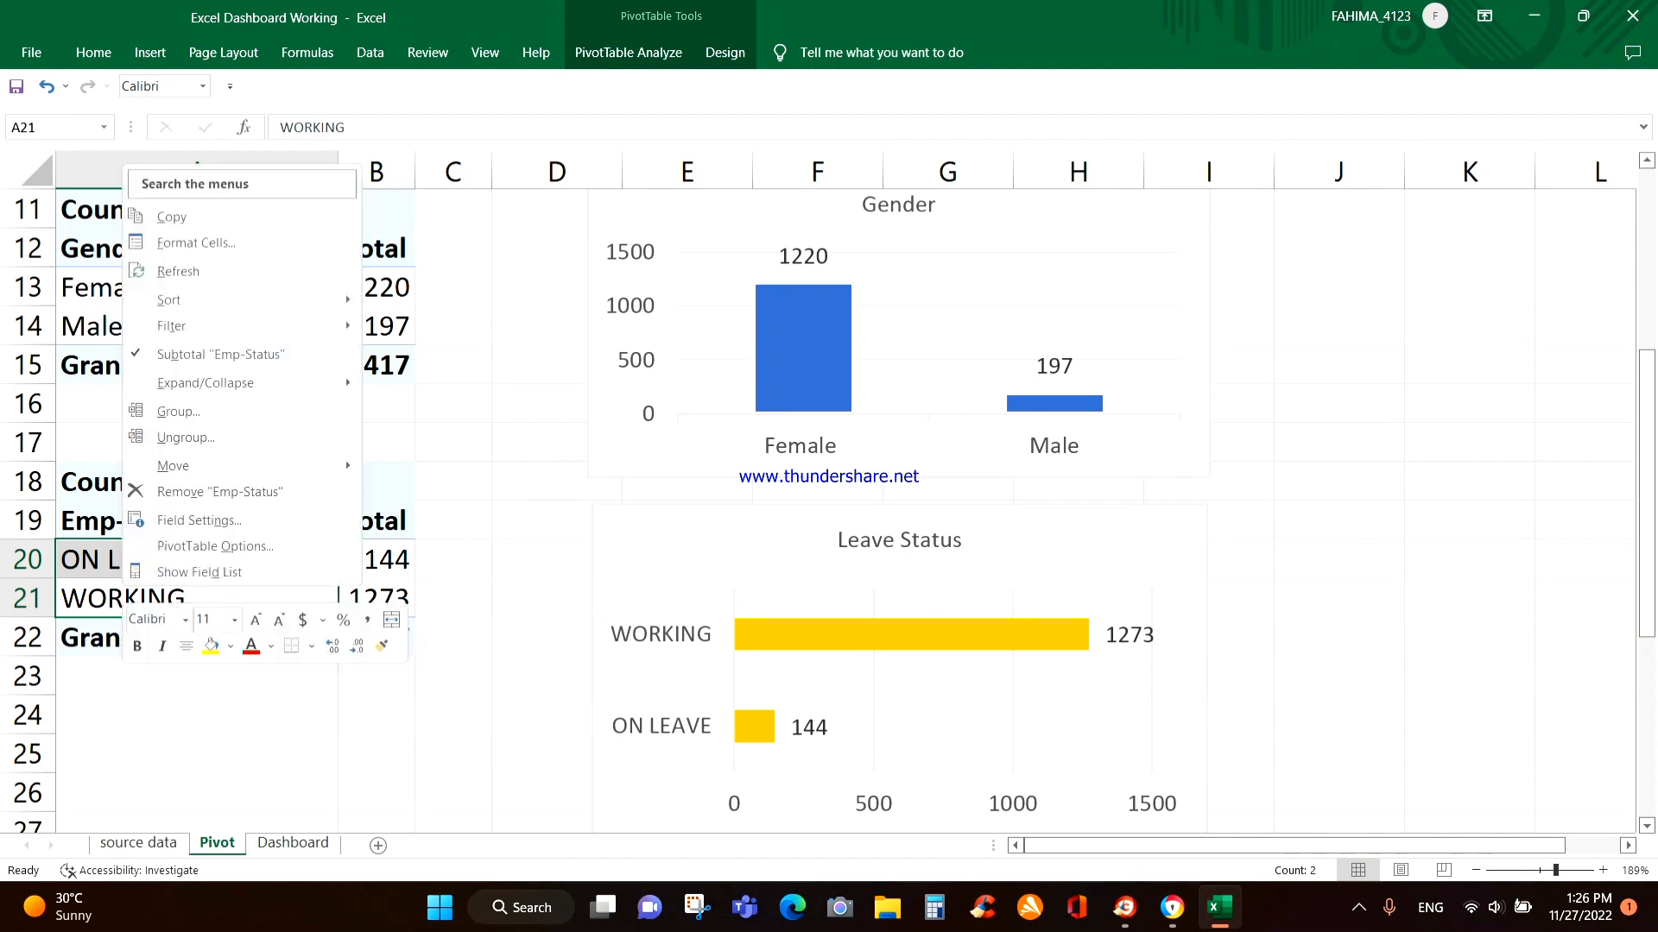
click(216, 545)
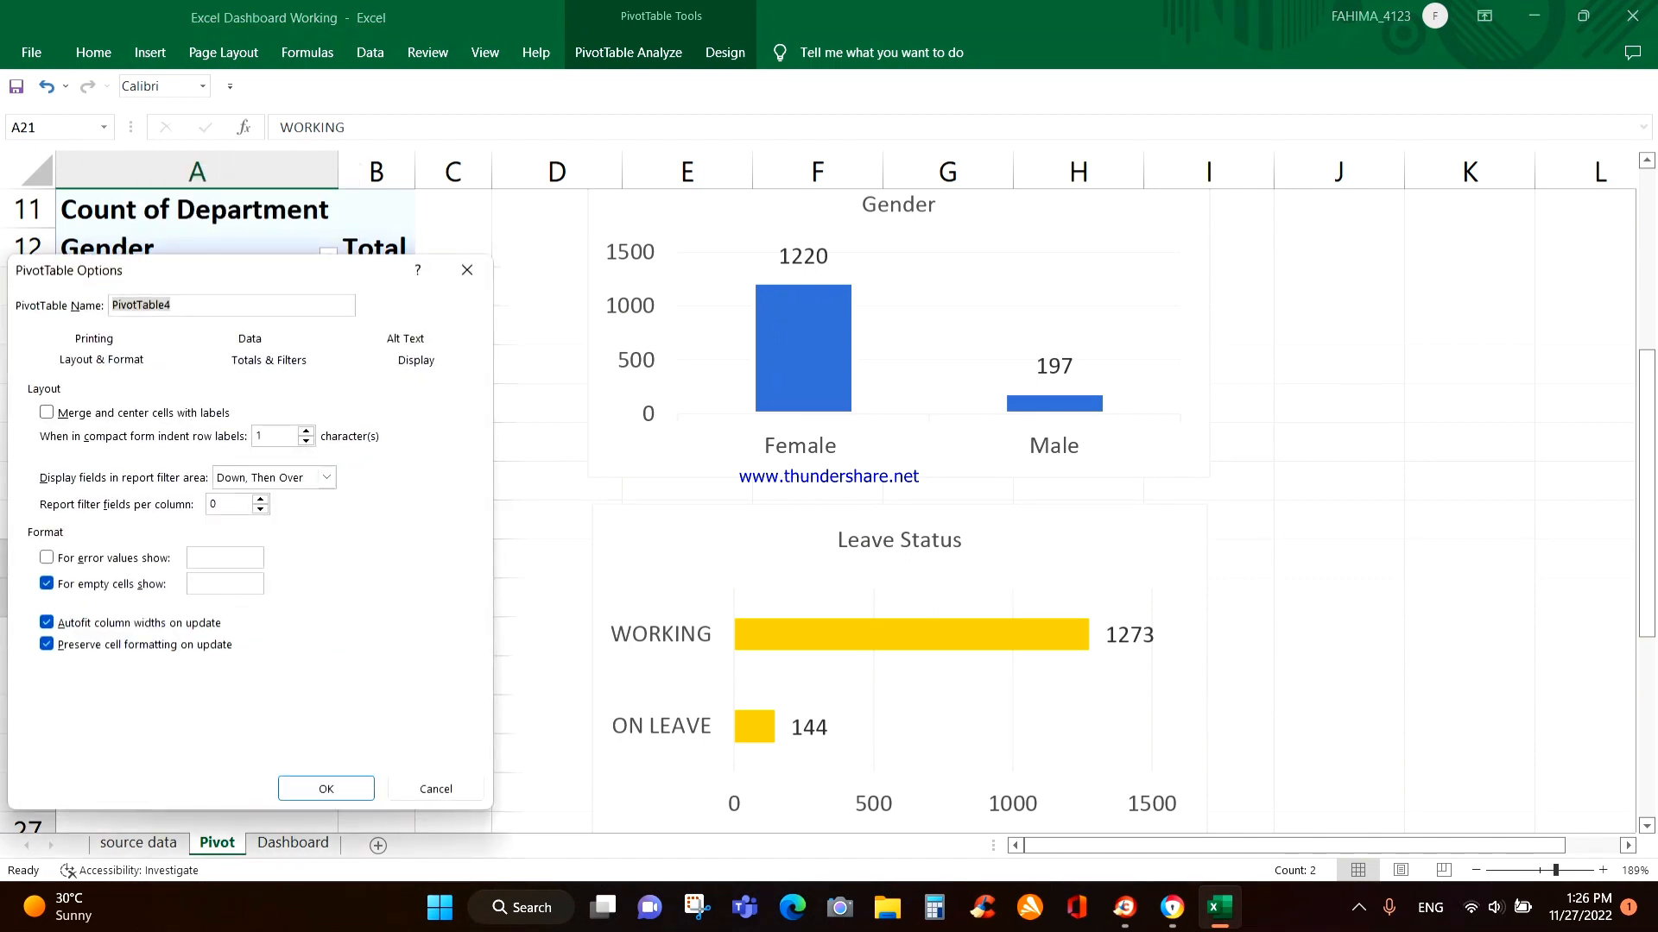
text(W)
key(BackSpace)
text(Emp-Status)
key(Return)
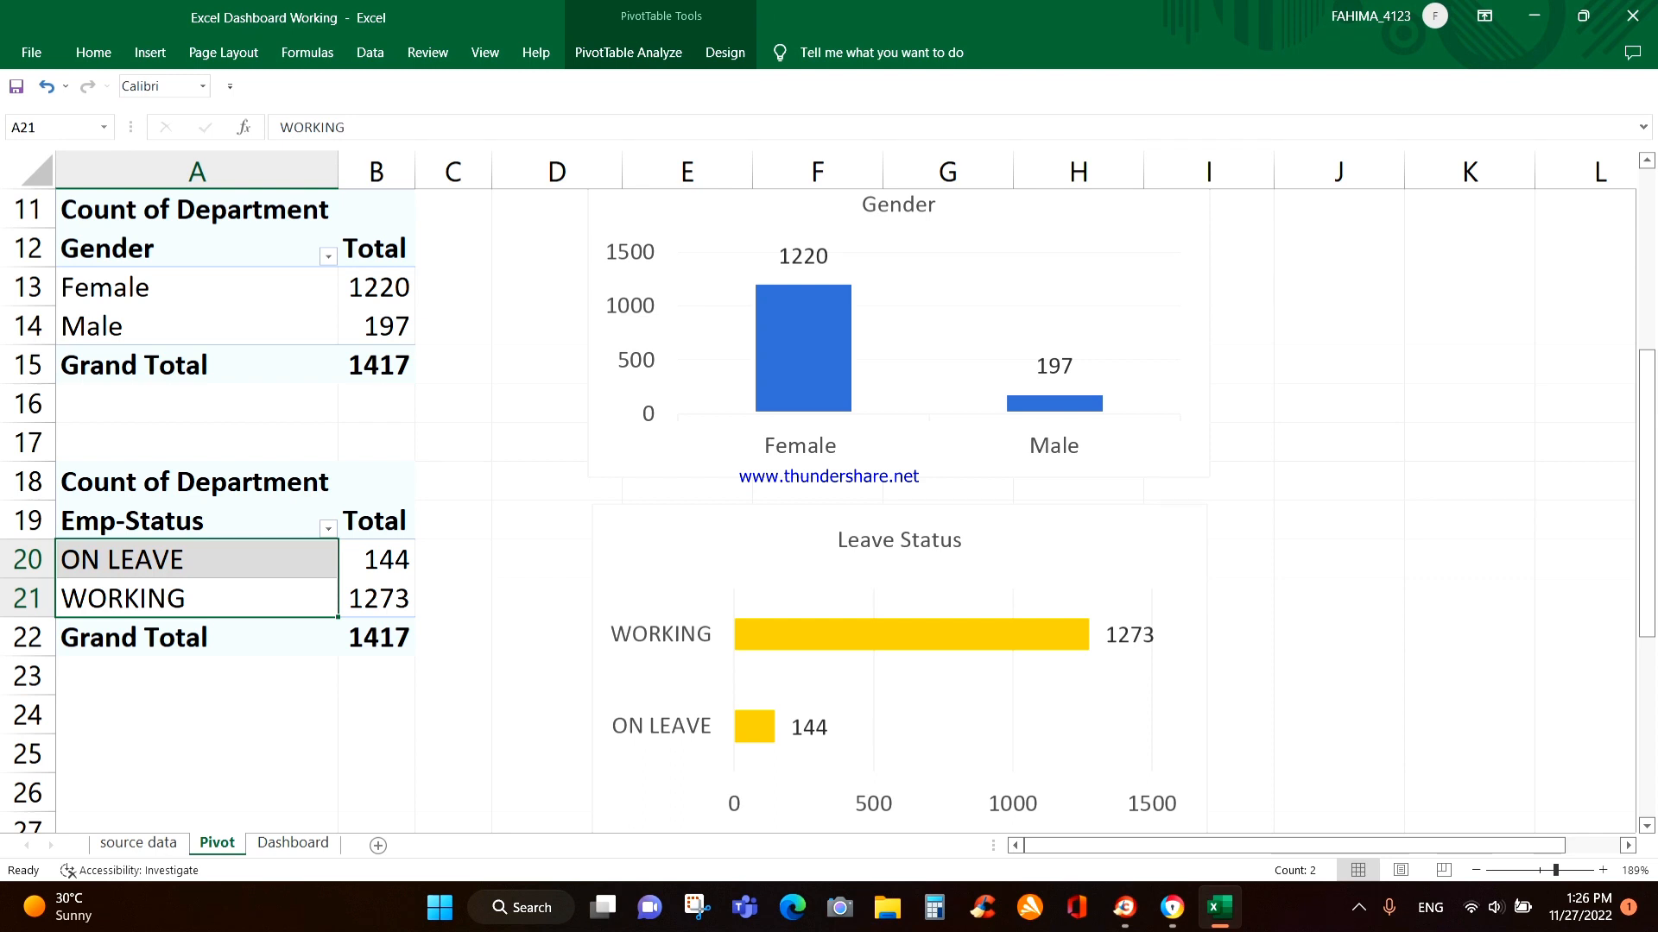
click(292, 842)
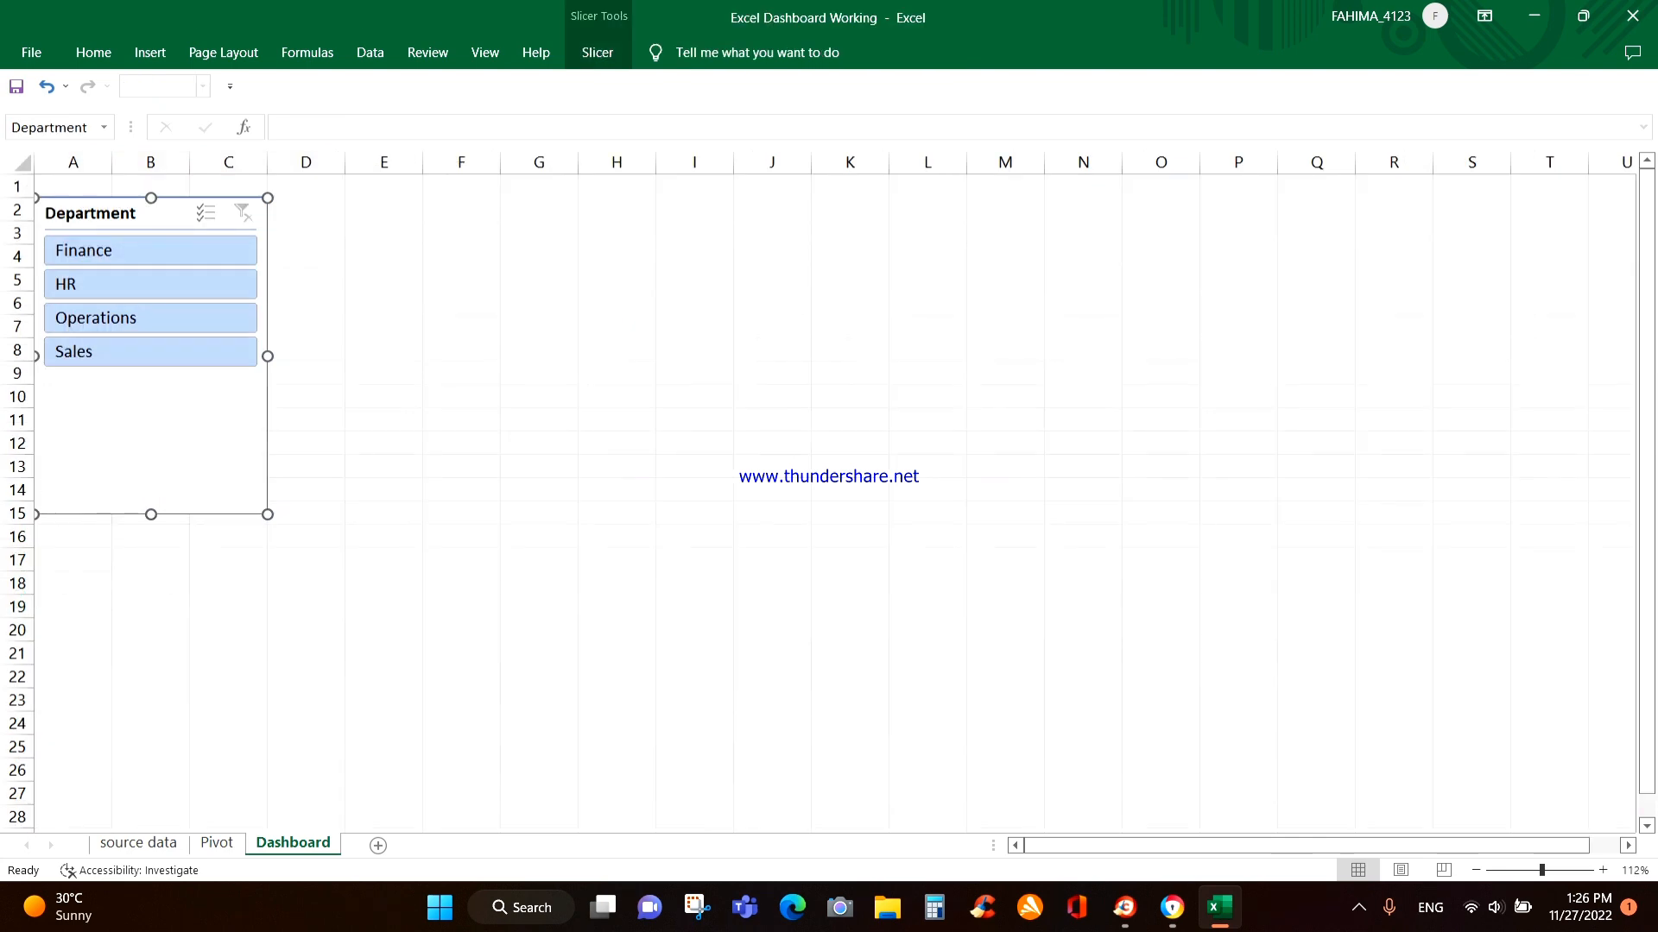
click(217, 843)
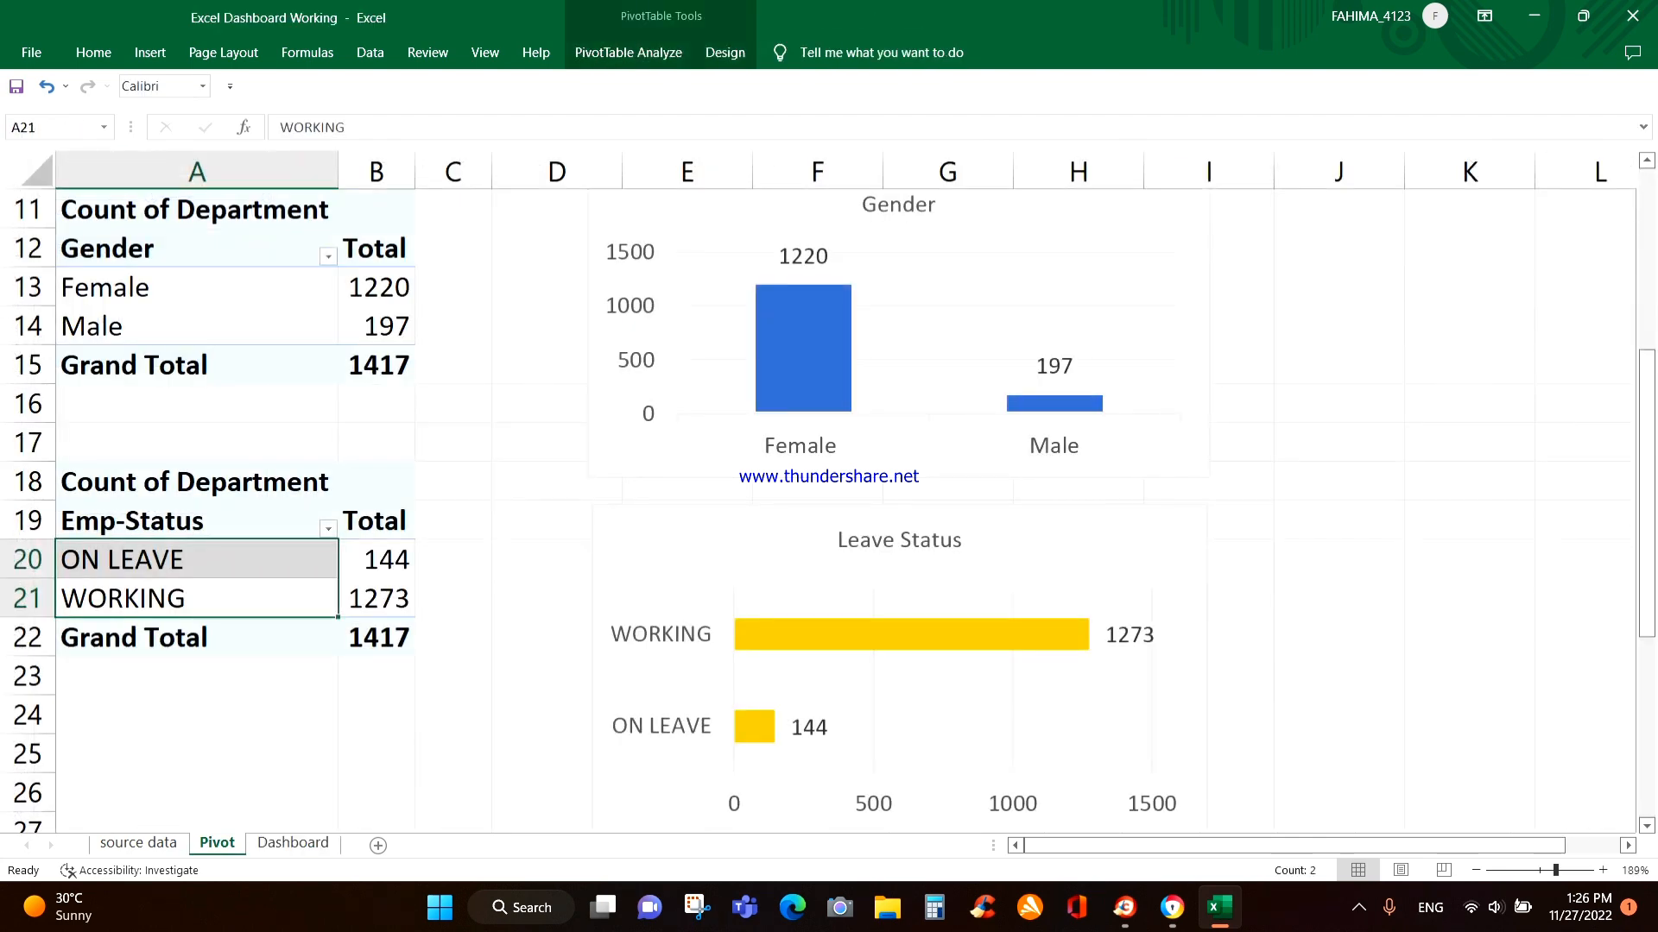
scroll(828, 509, down, 1)
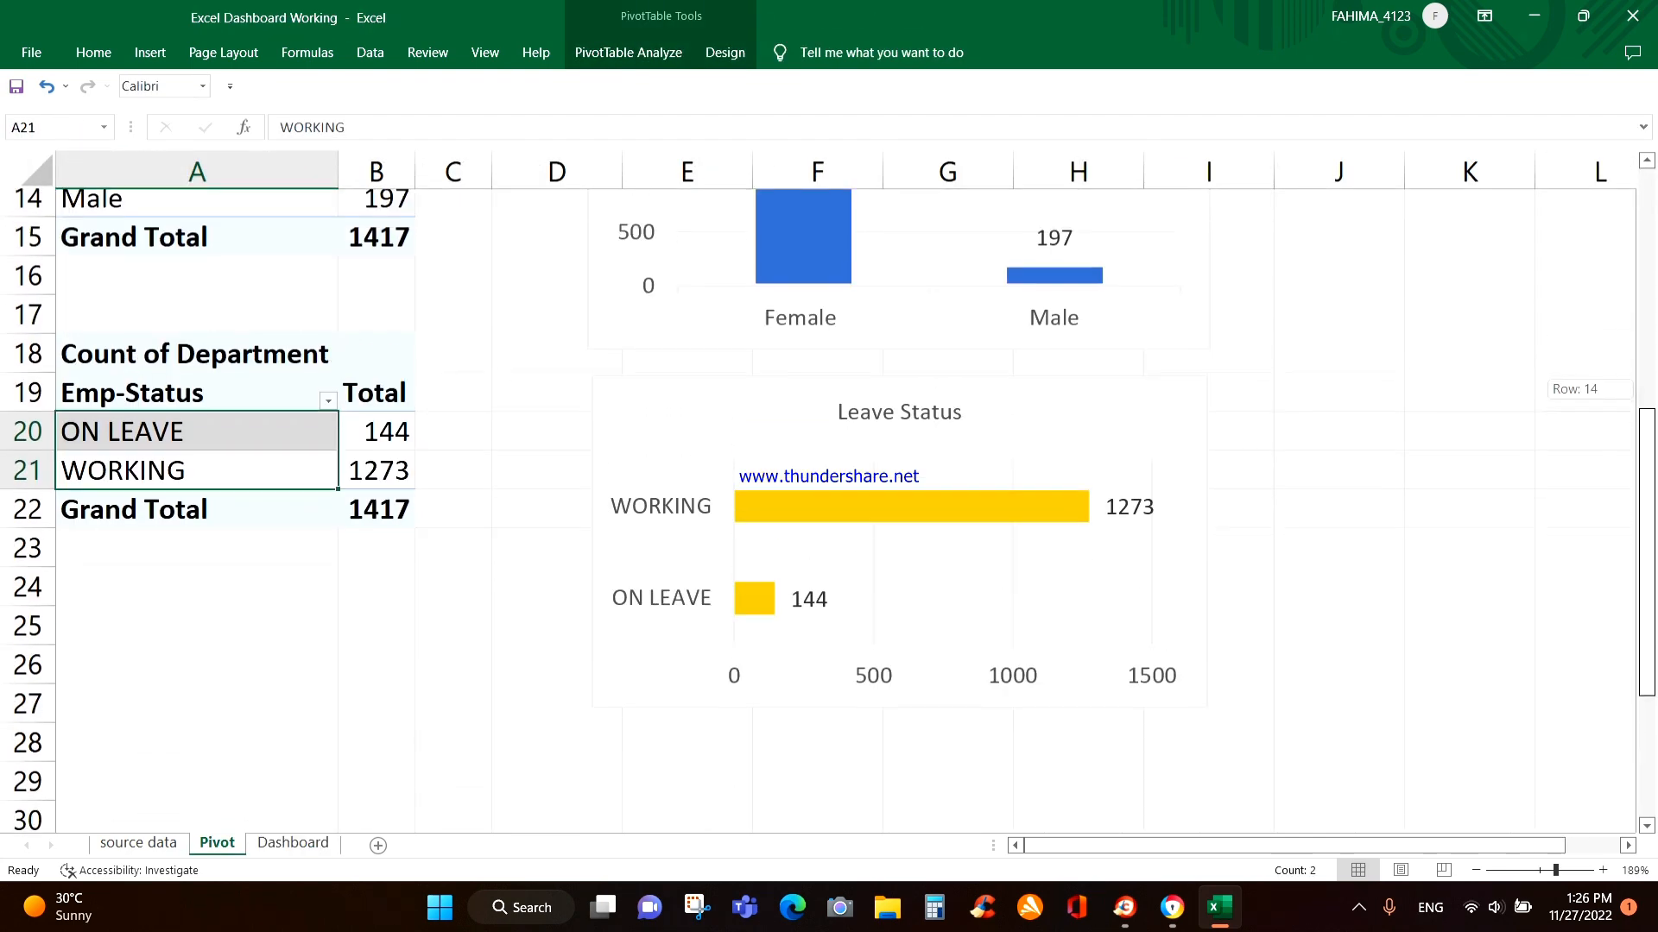
scroll(829, 493, down, 3)
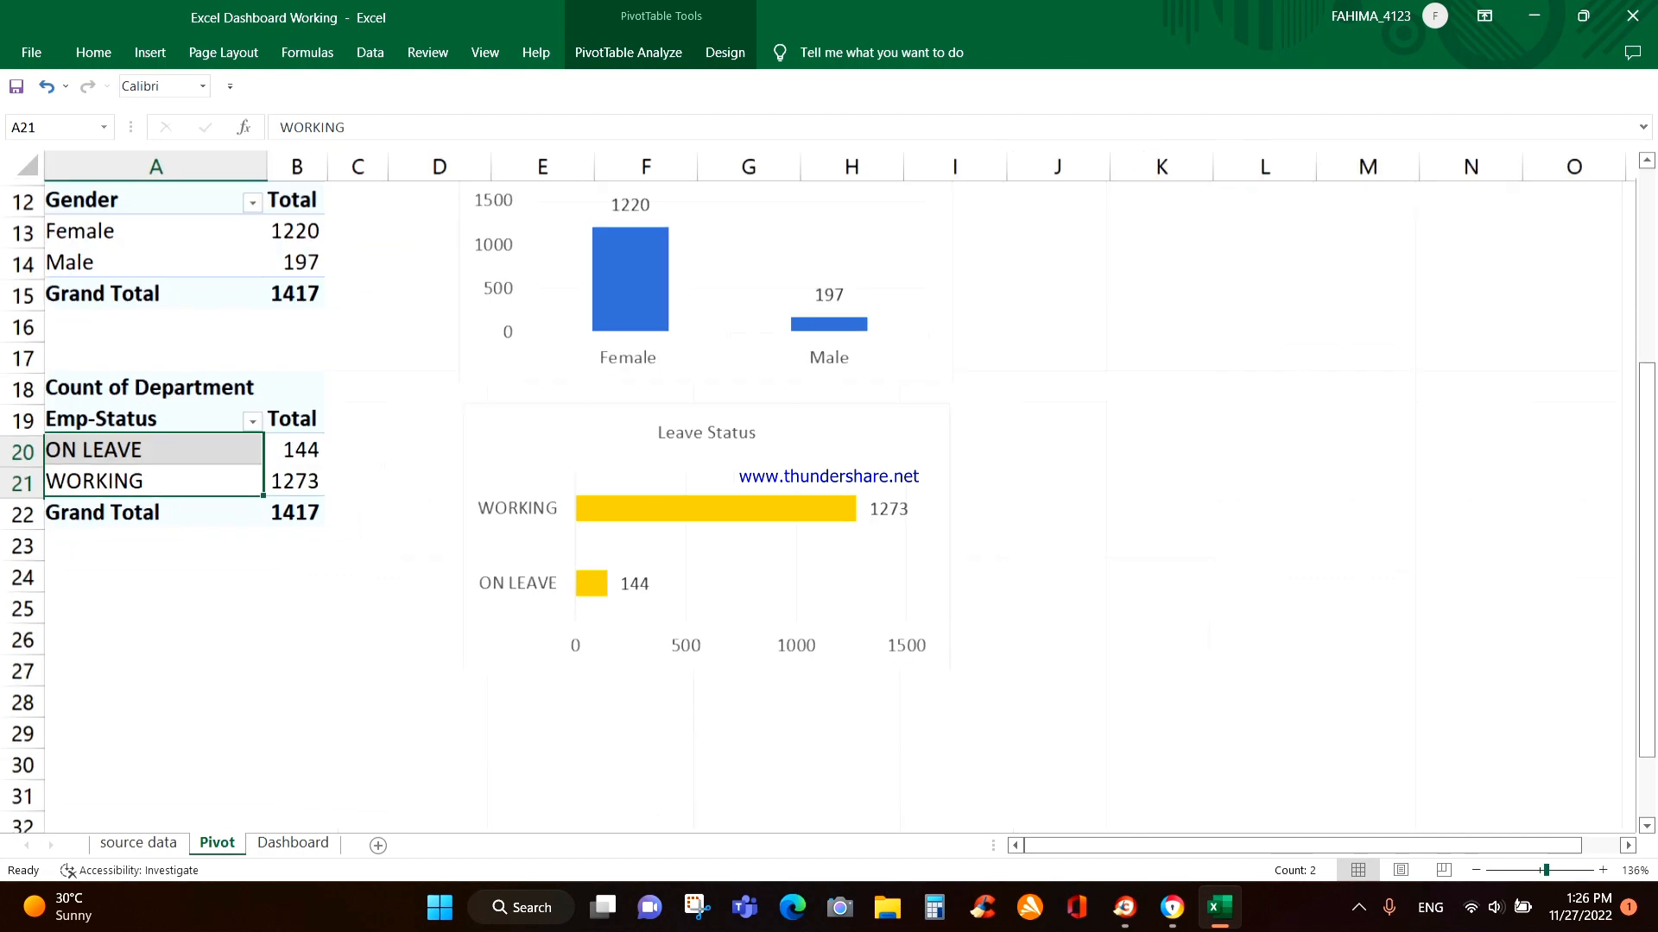
drag(1647, 549, 1646, 367)
click(777, 216)
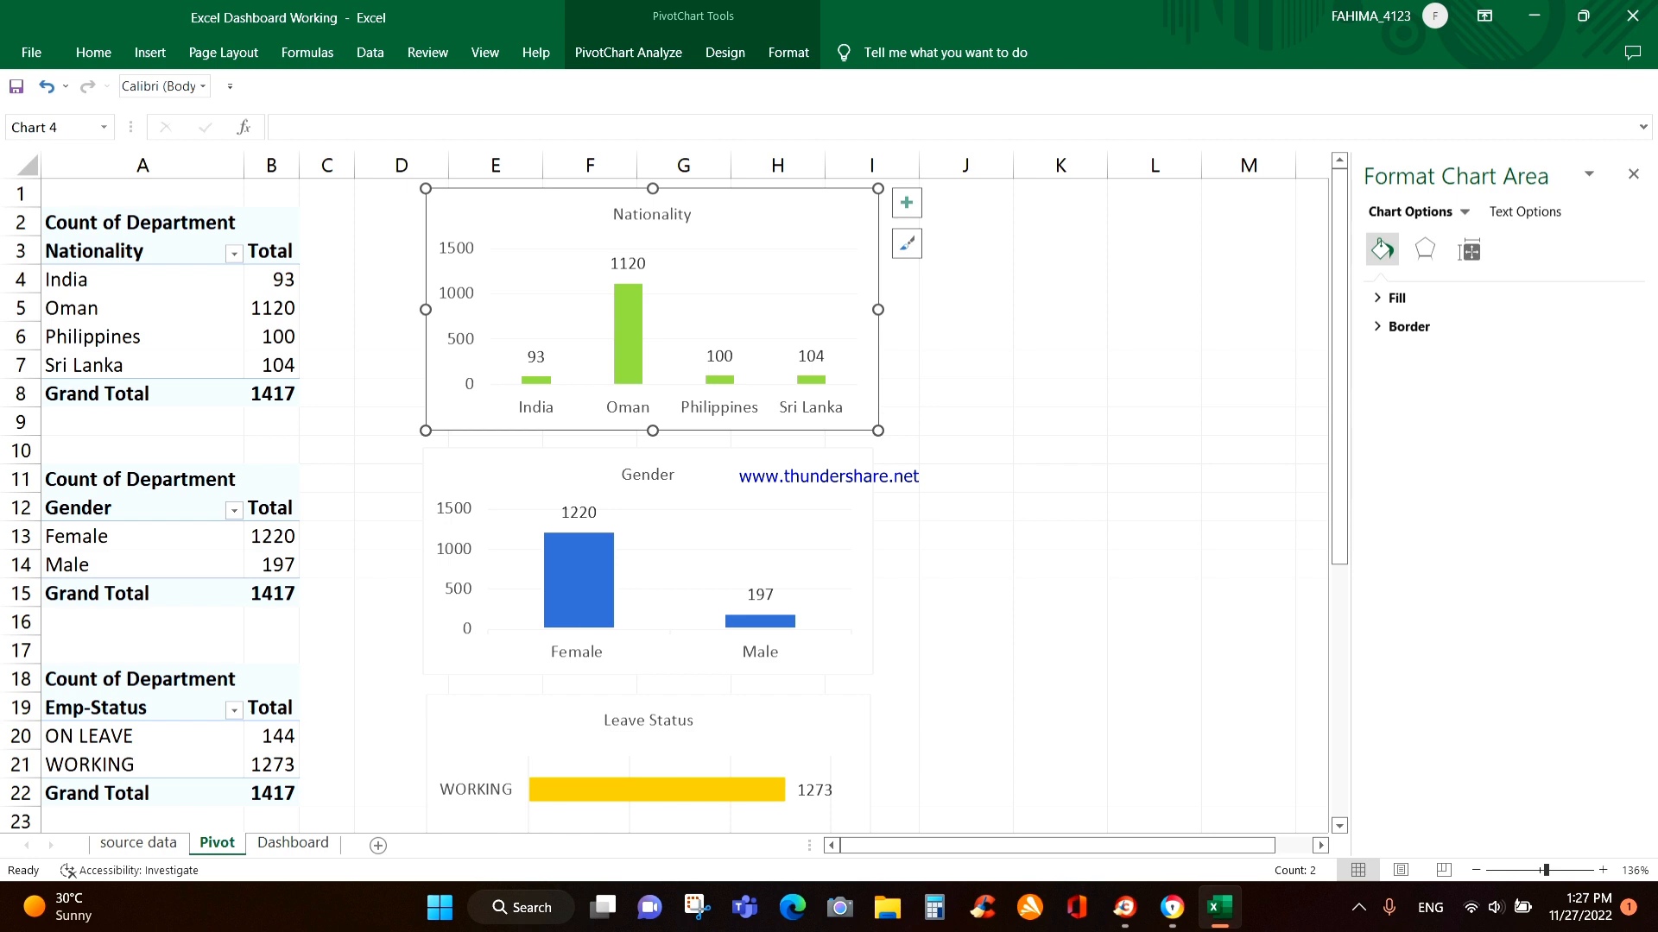
click(906, 203)
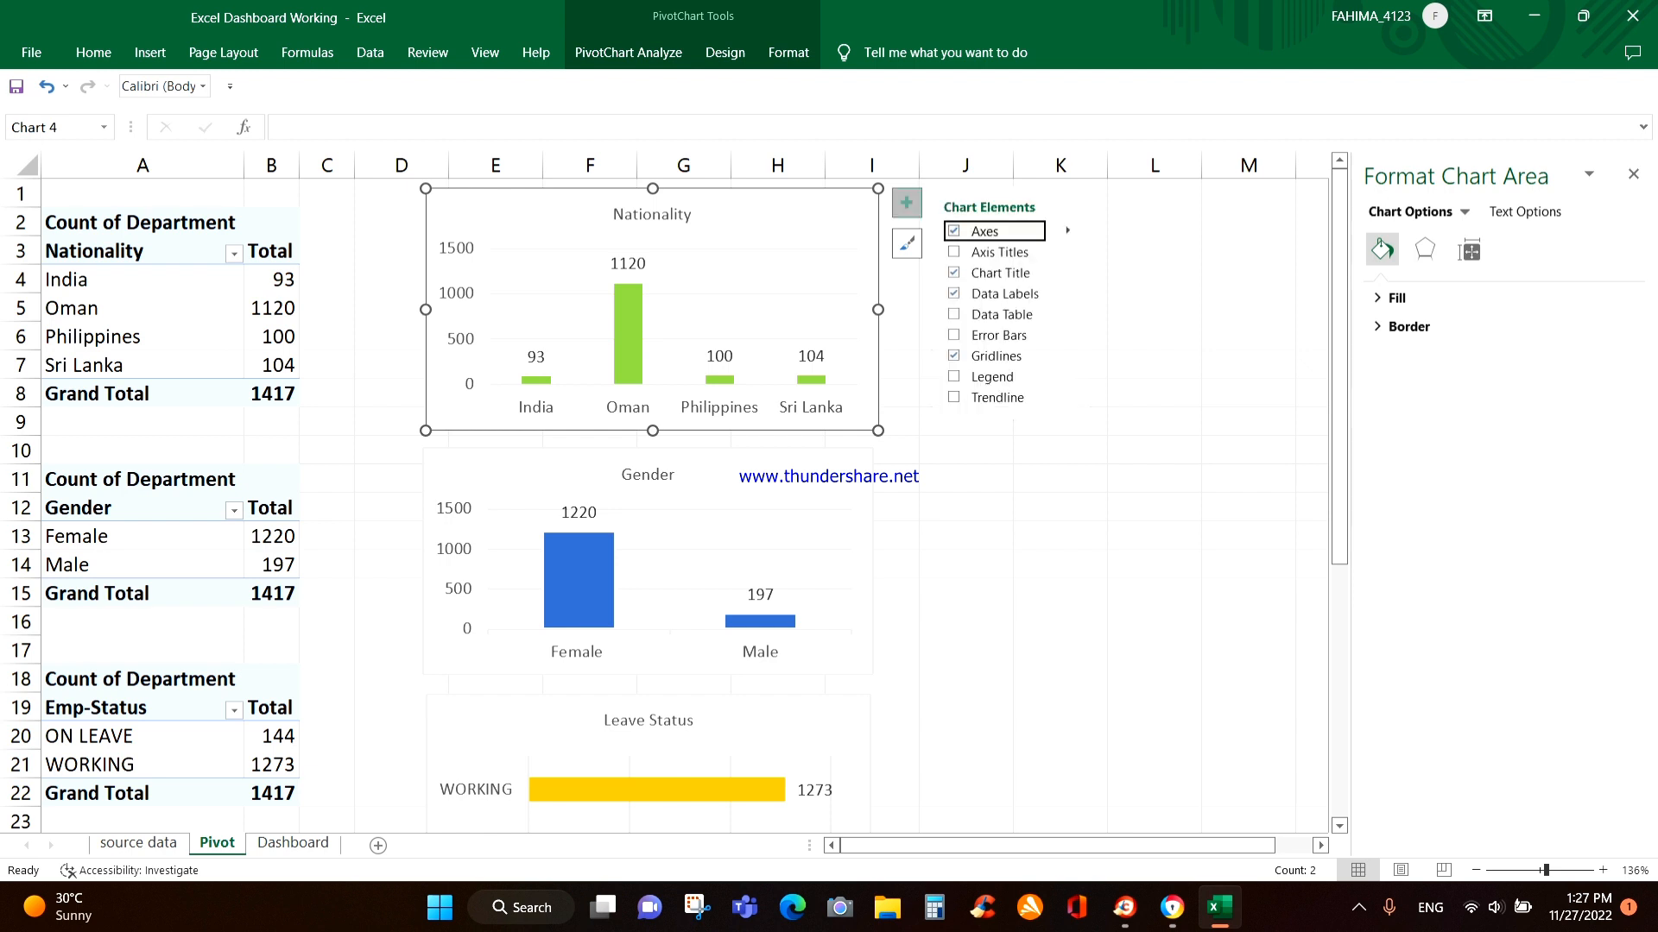
click(293, 843)
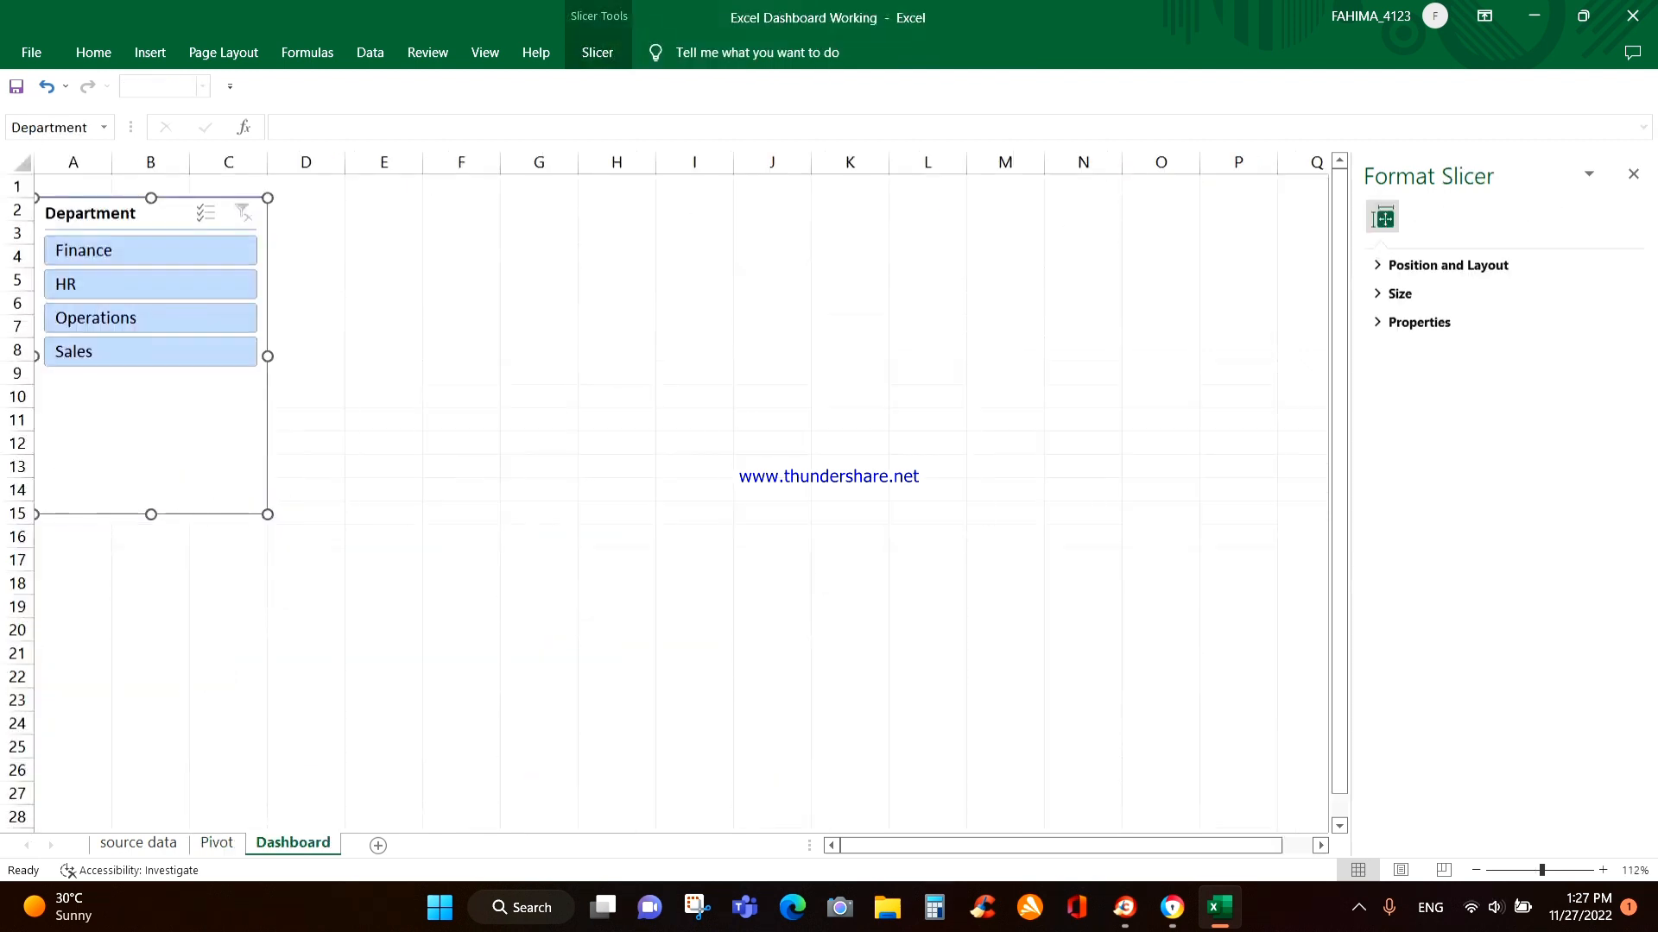
key(ctrl+d)
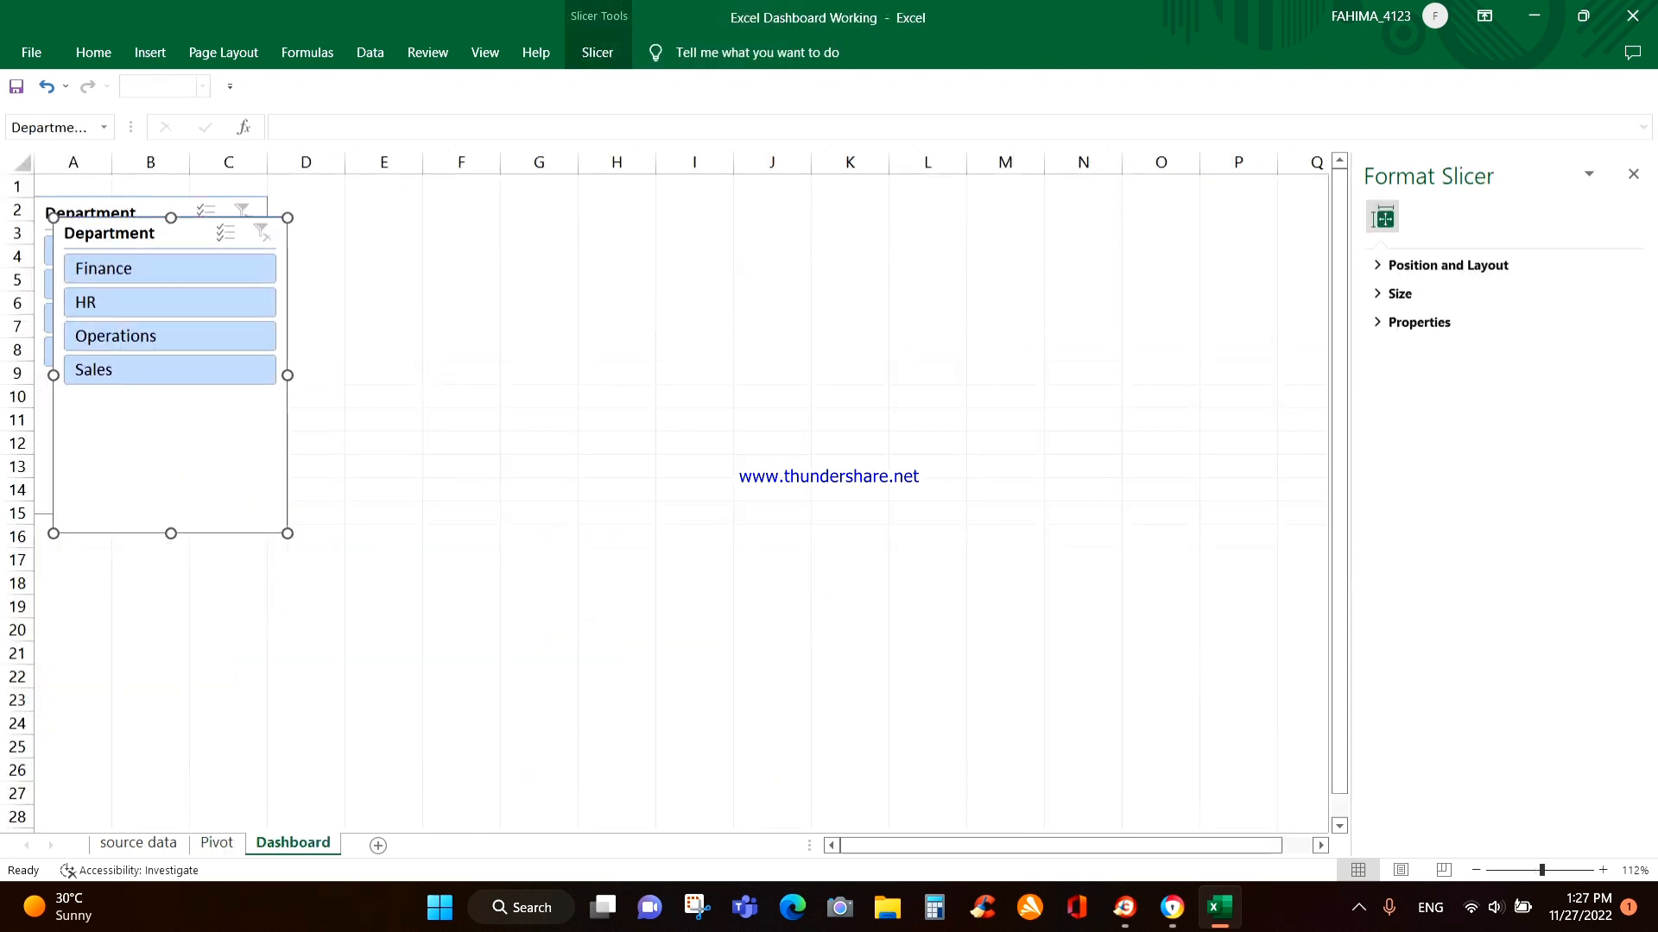
key(ctrl+z)
Copy the Nationality chart from the Pivot sheet to the Dashboard sheet and place it beside the Department slicer, starting at column D.
click(217, 843)
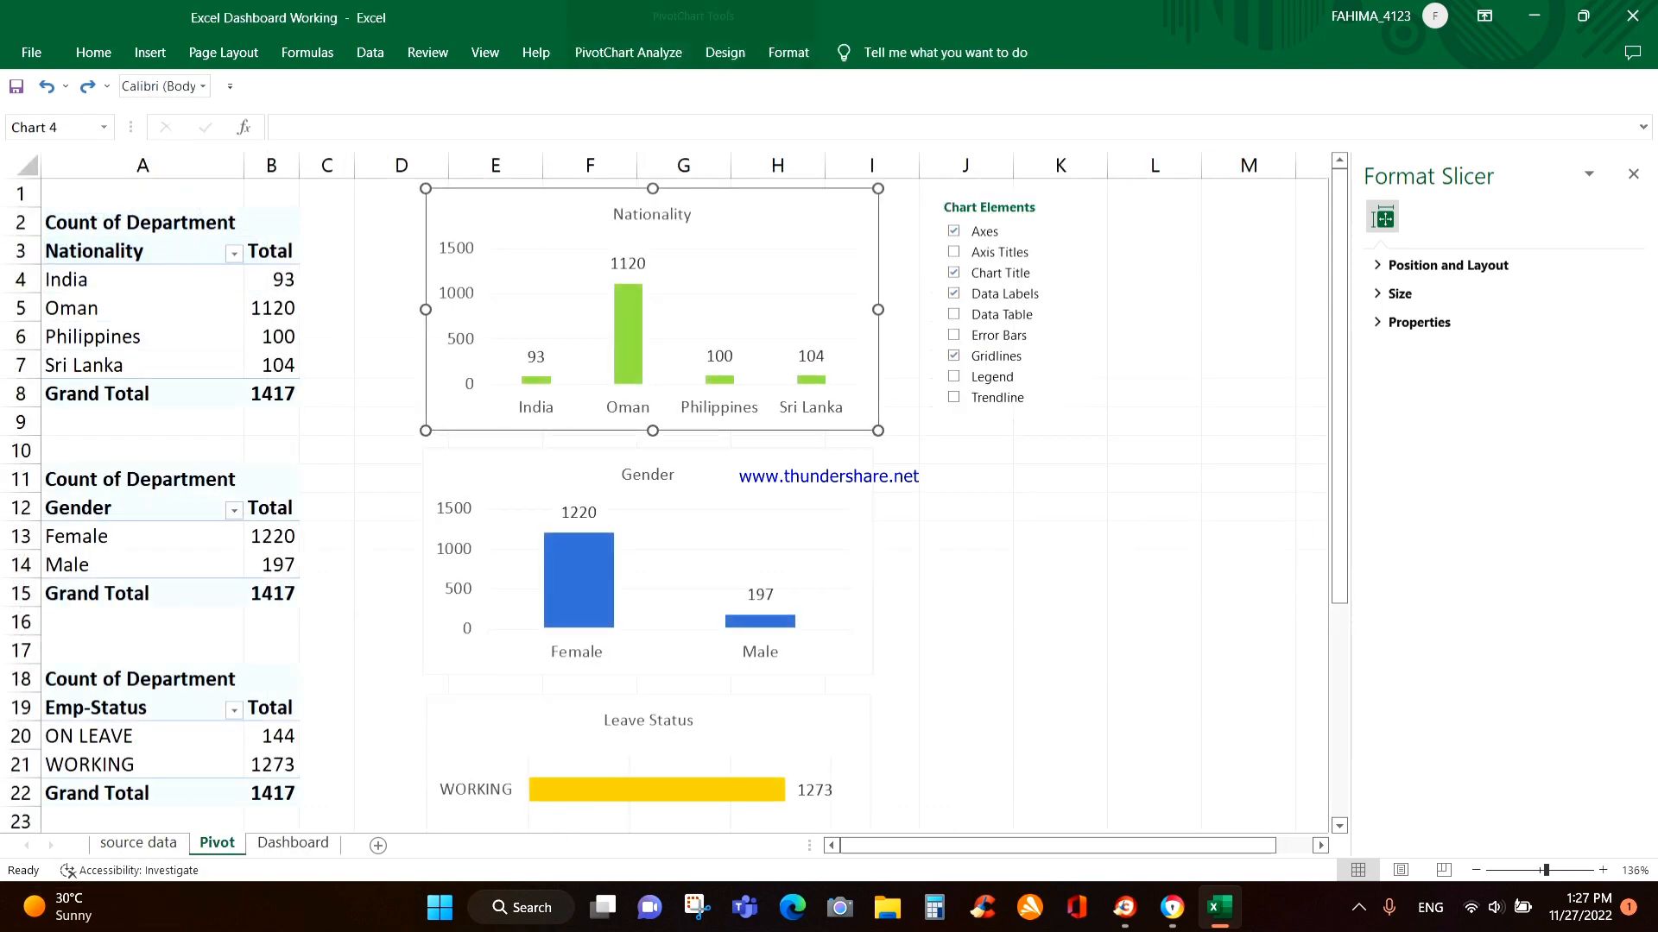
key(ctrl+Page_Down)
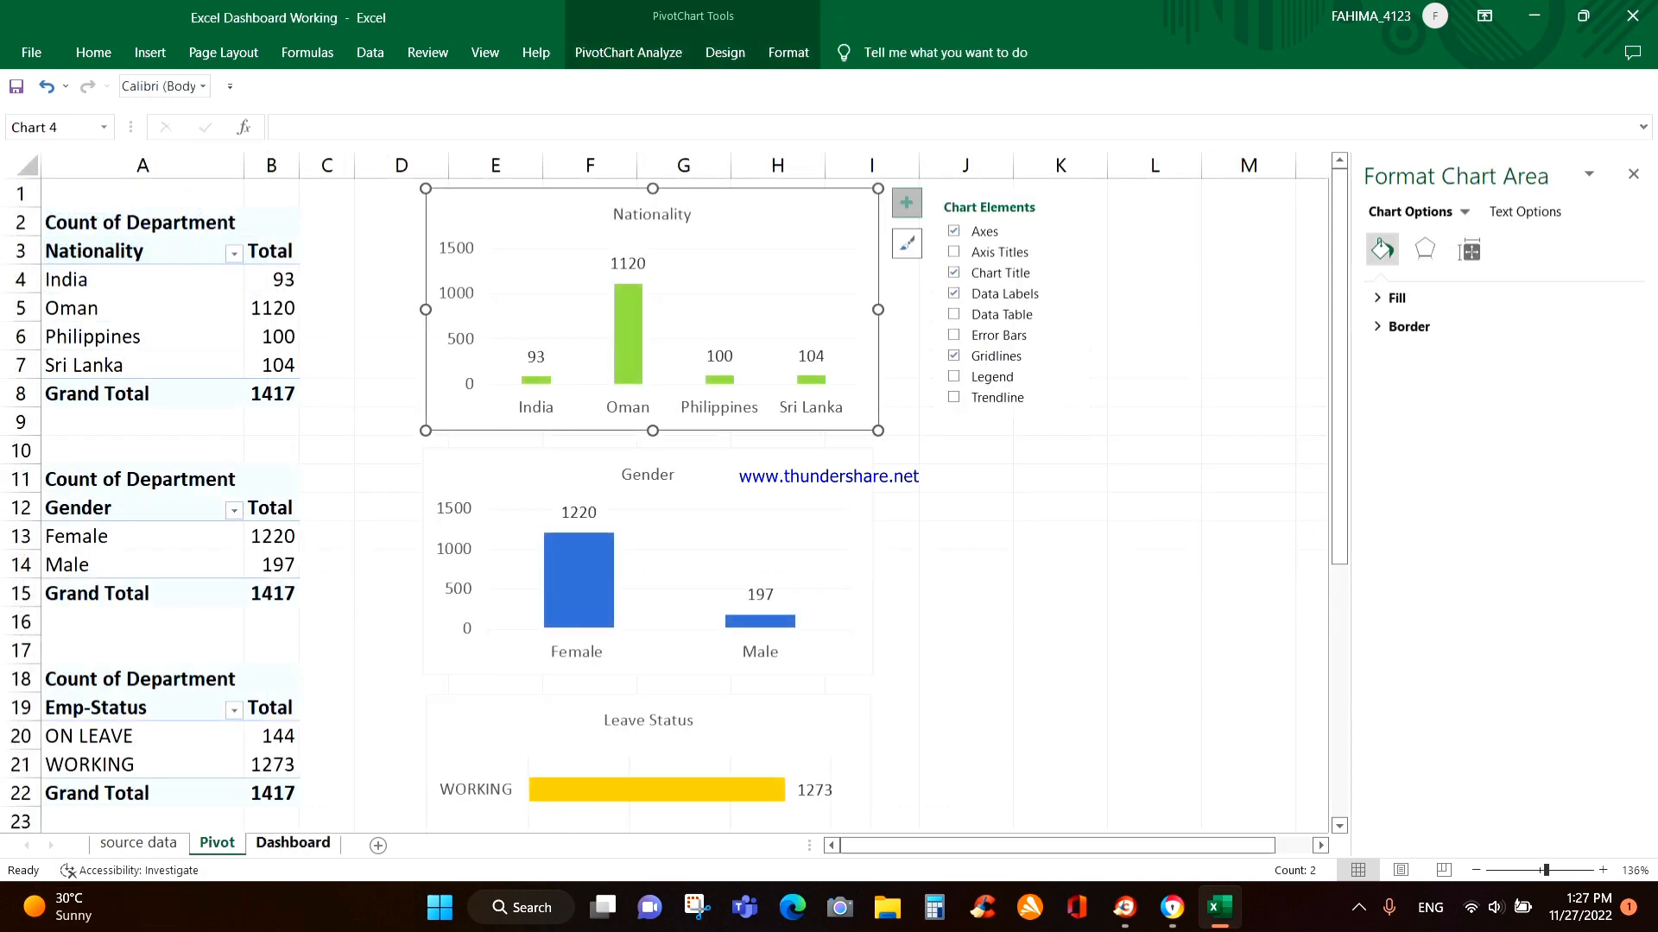
key(ctrl+v)
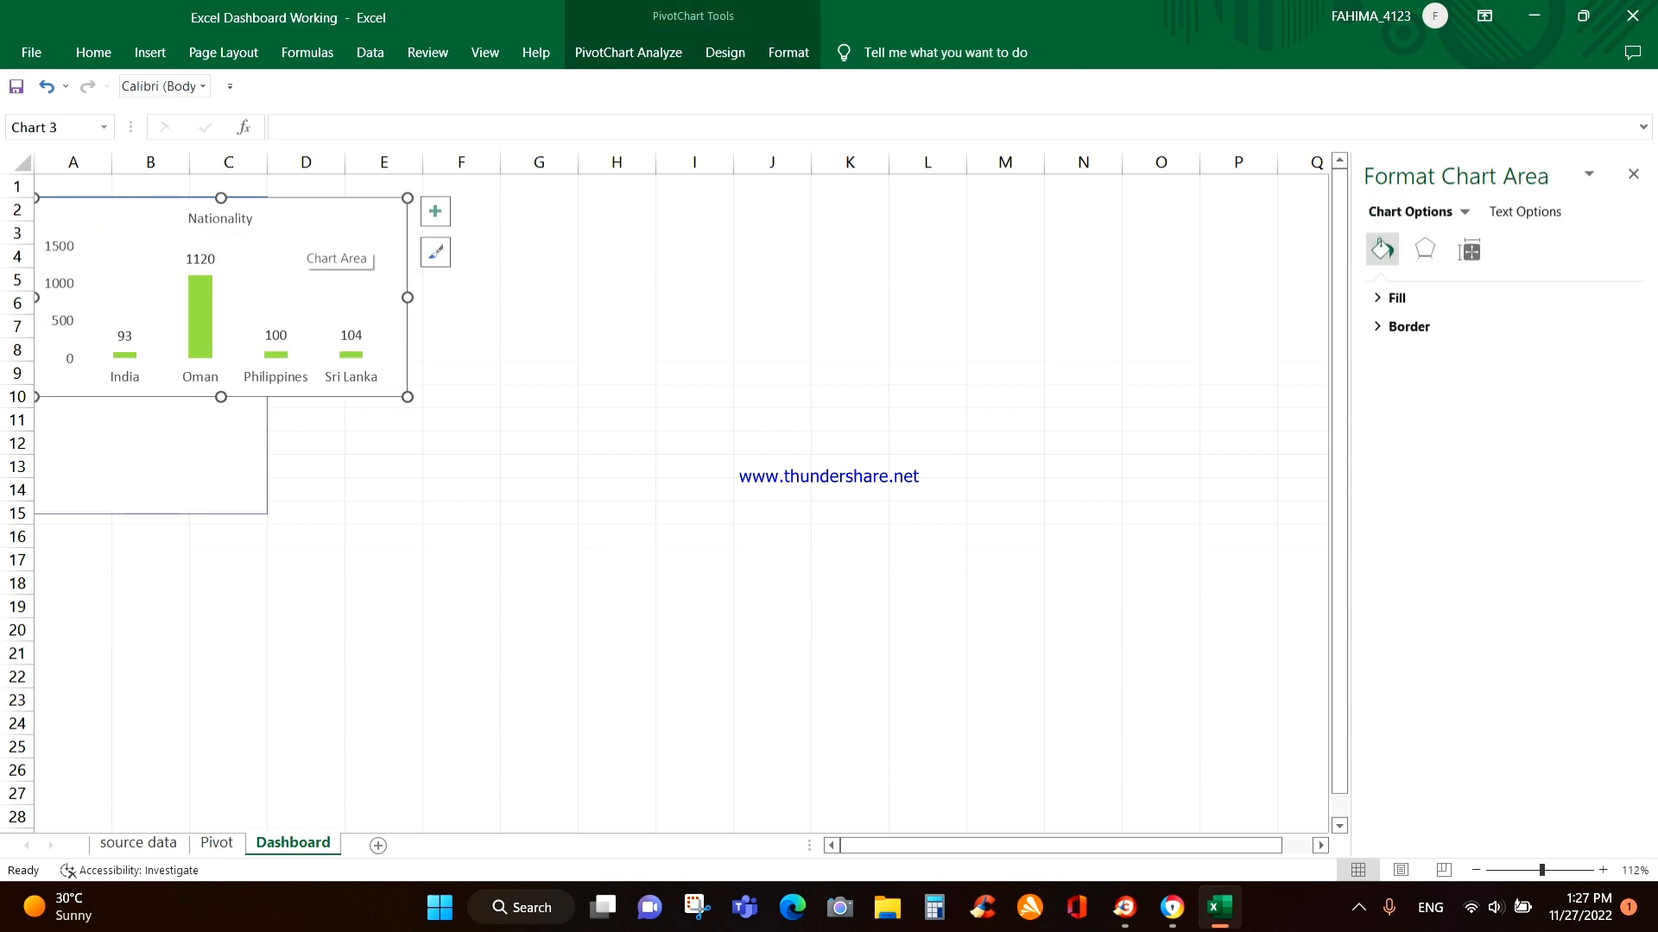
drag(307, 236, 577, 230)
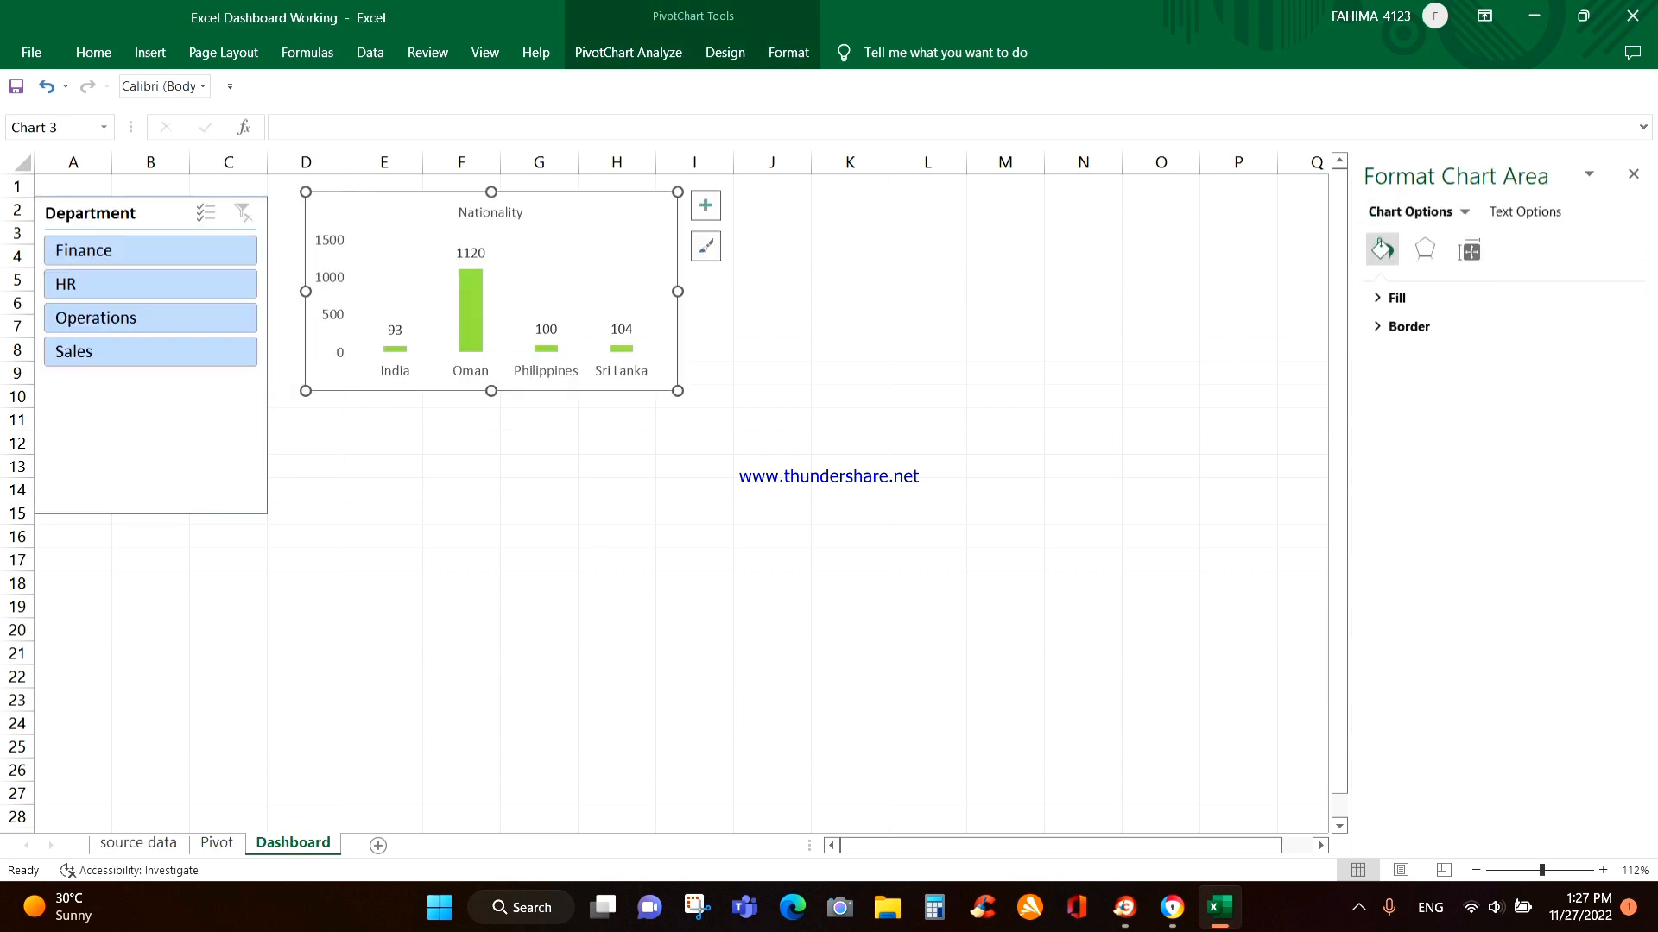
click(139, 844)
click(217, 843)
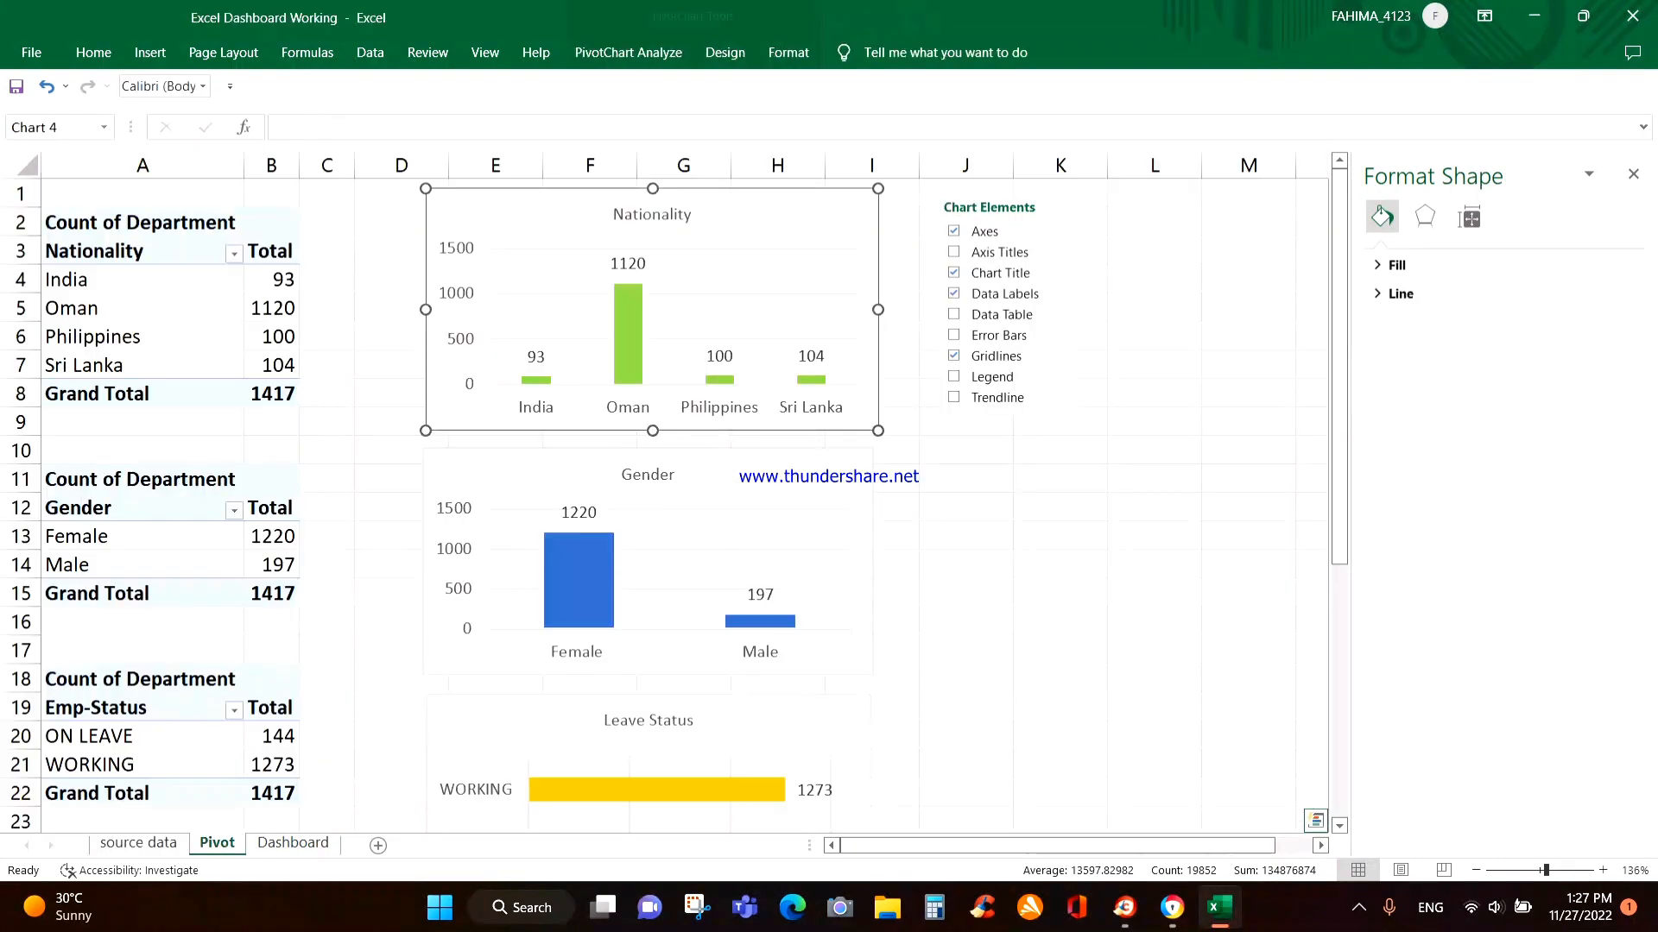
click(647, 475)
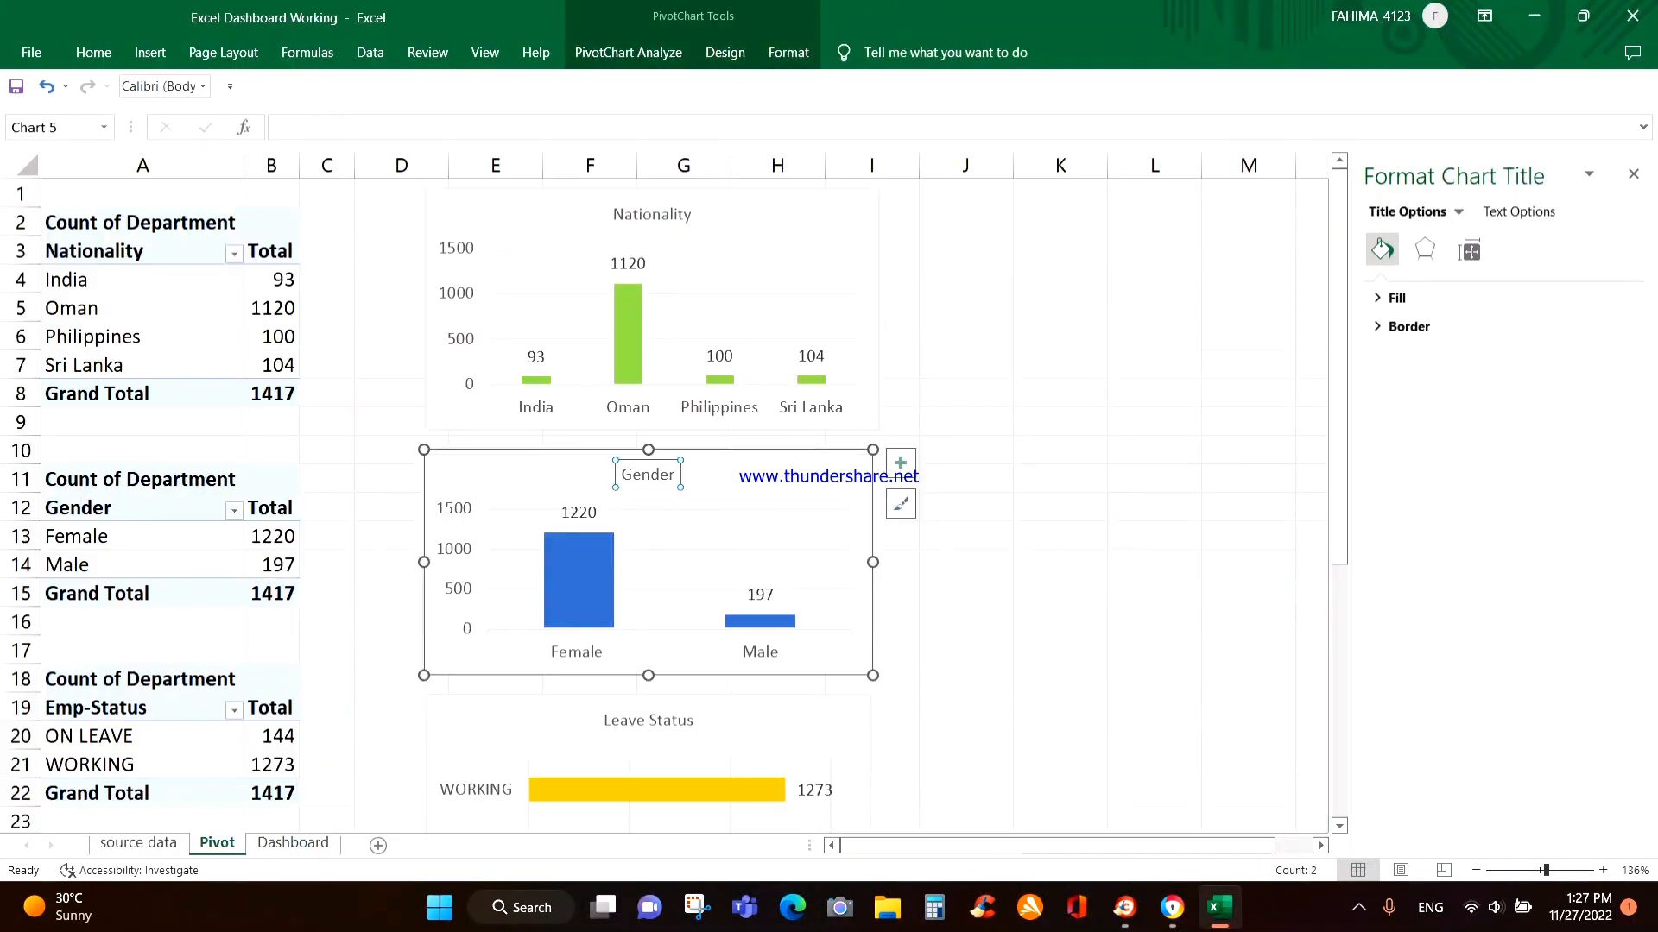
click(734, 473)
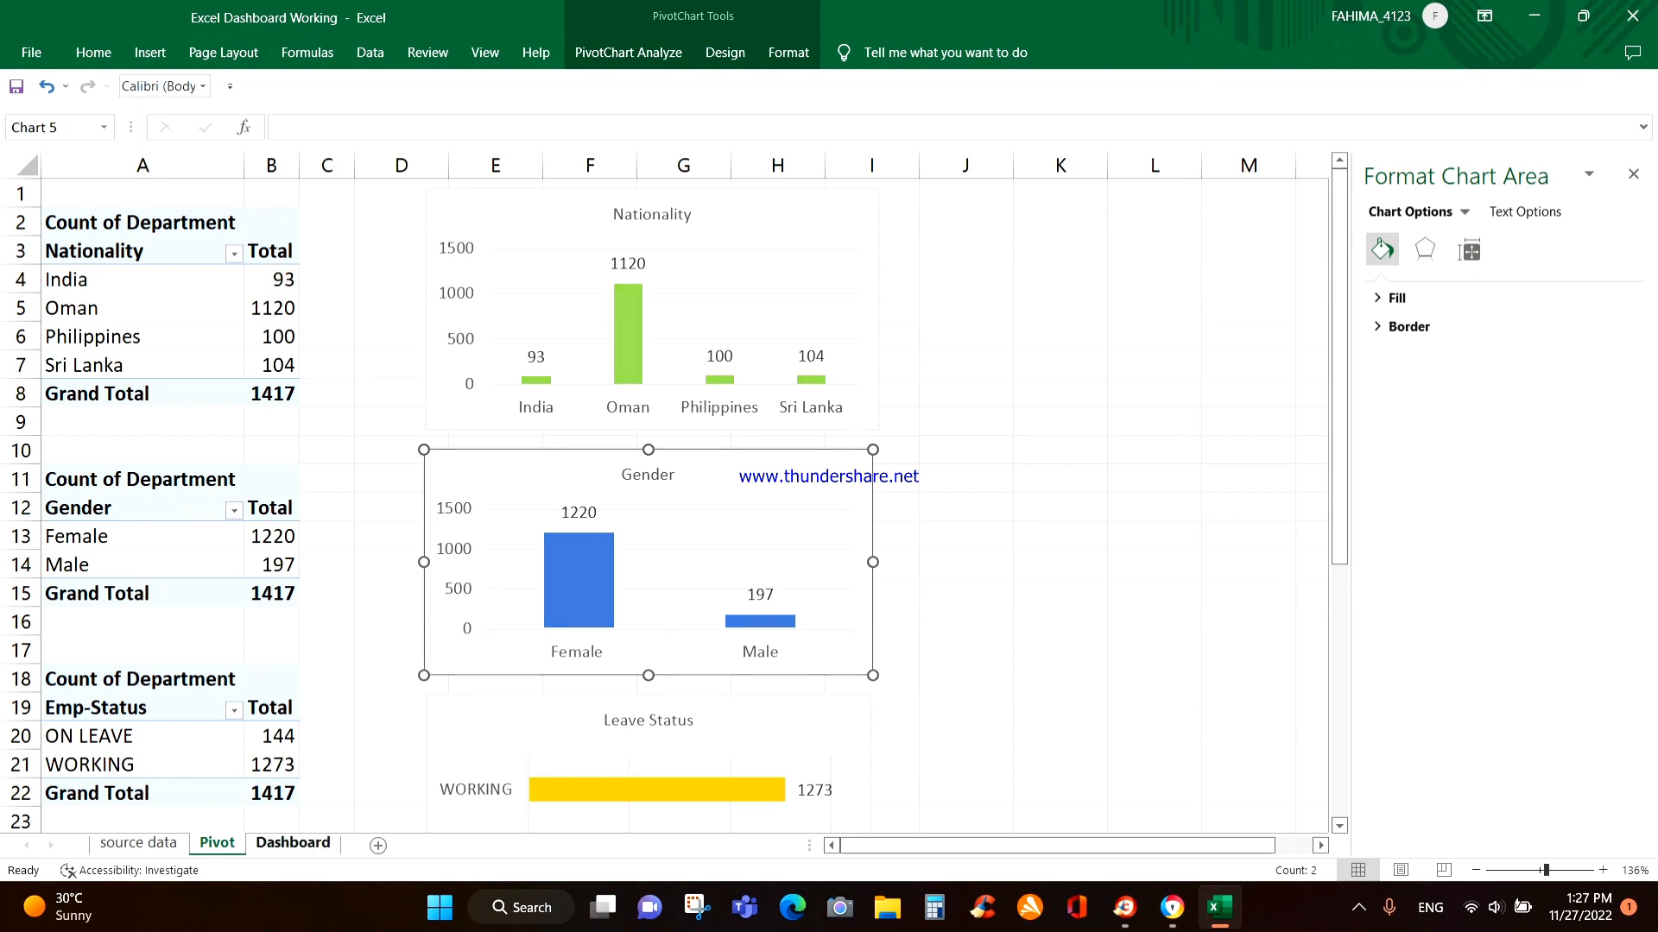
click(293, 844)
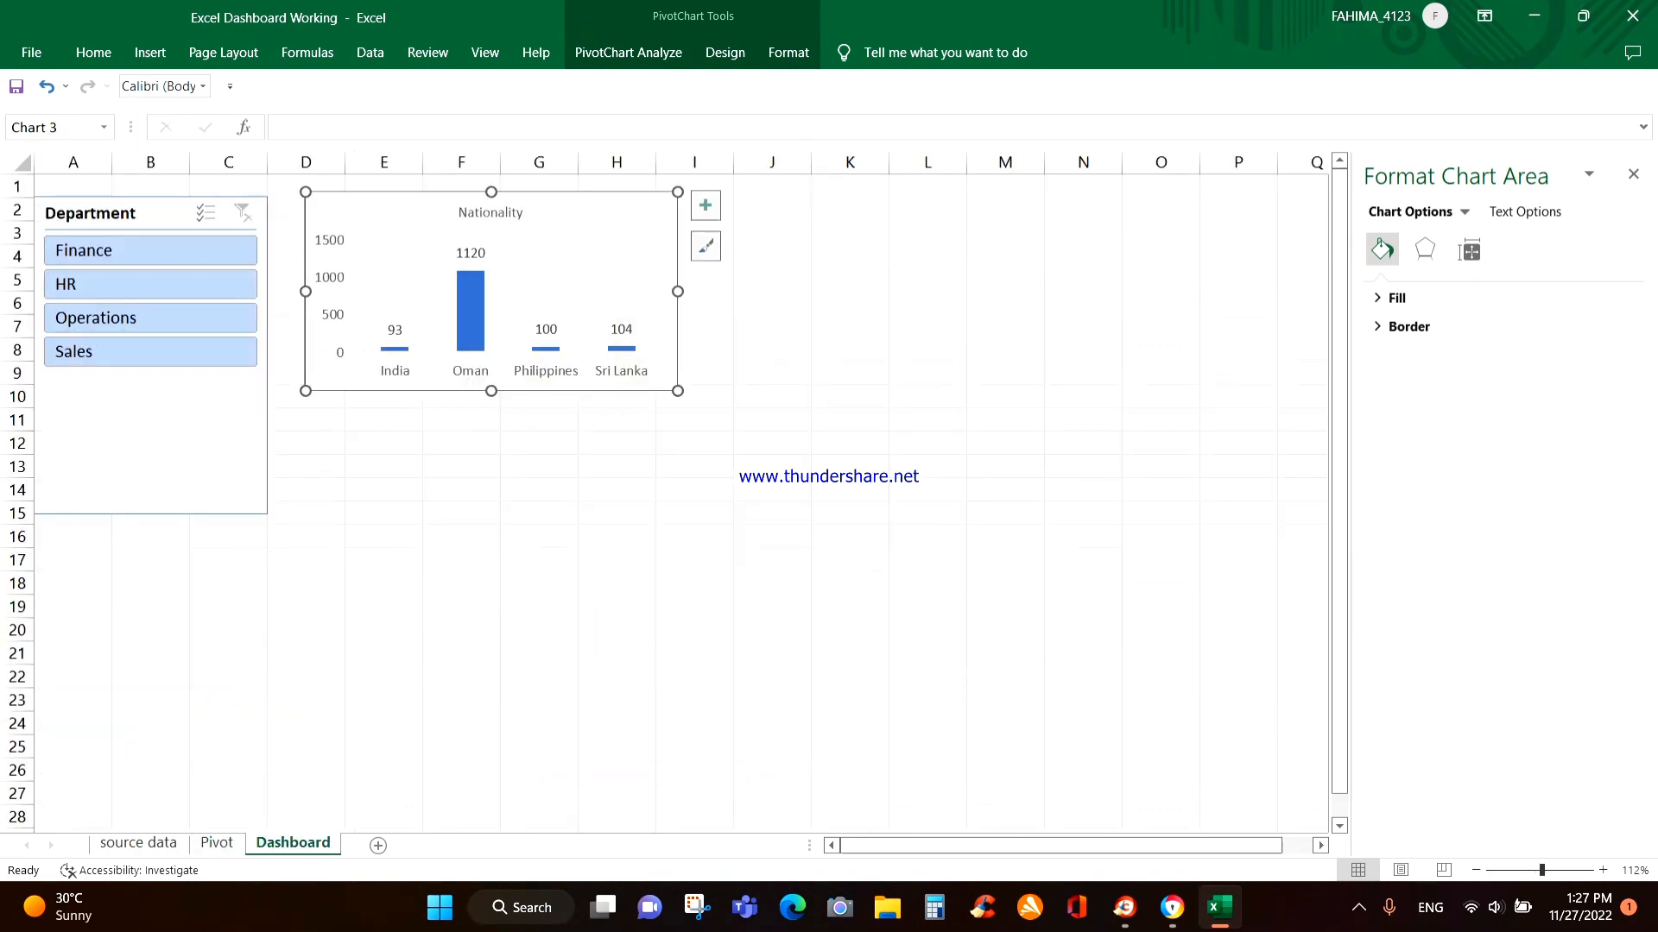
drag(595, 214, 790, 381)
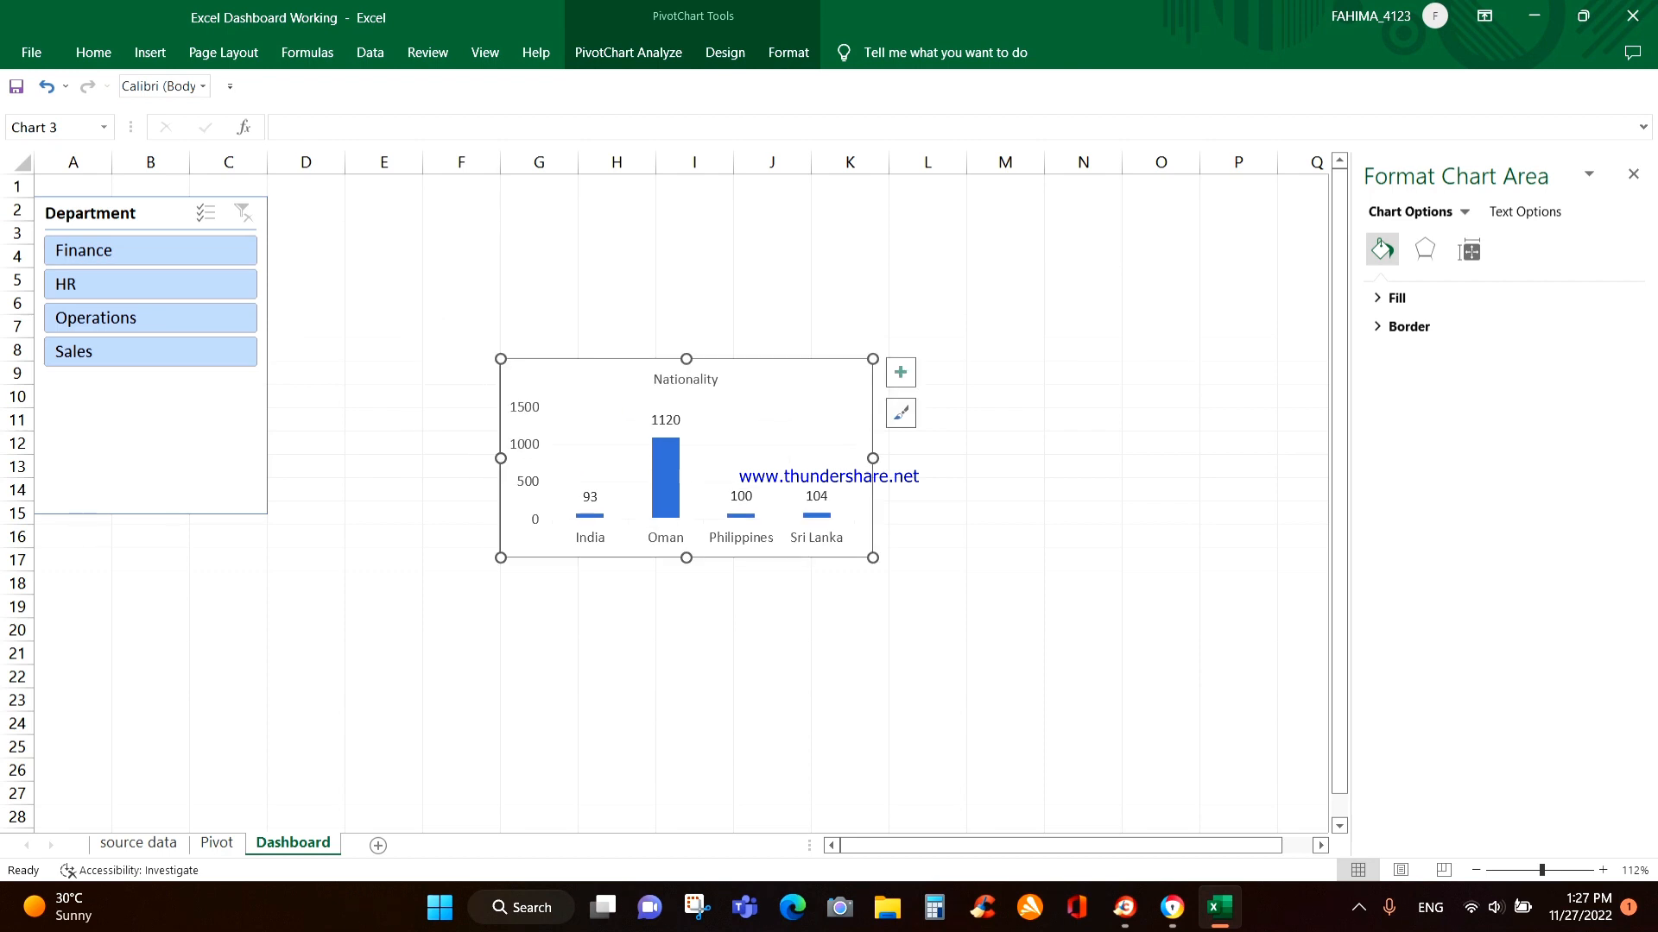
key(ctrl+z)
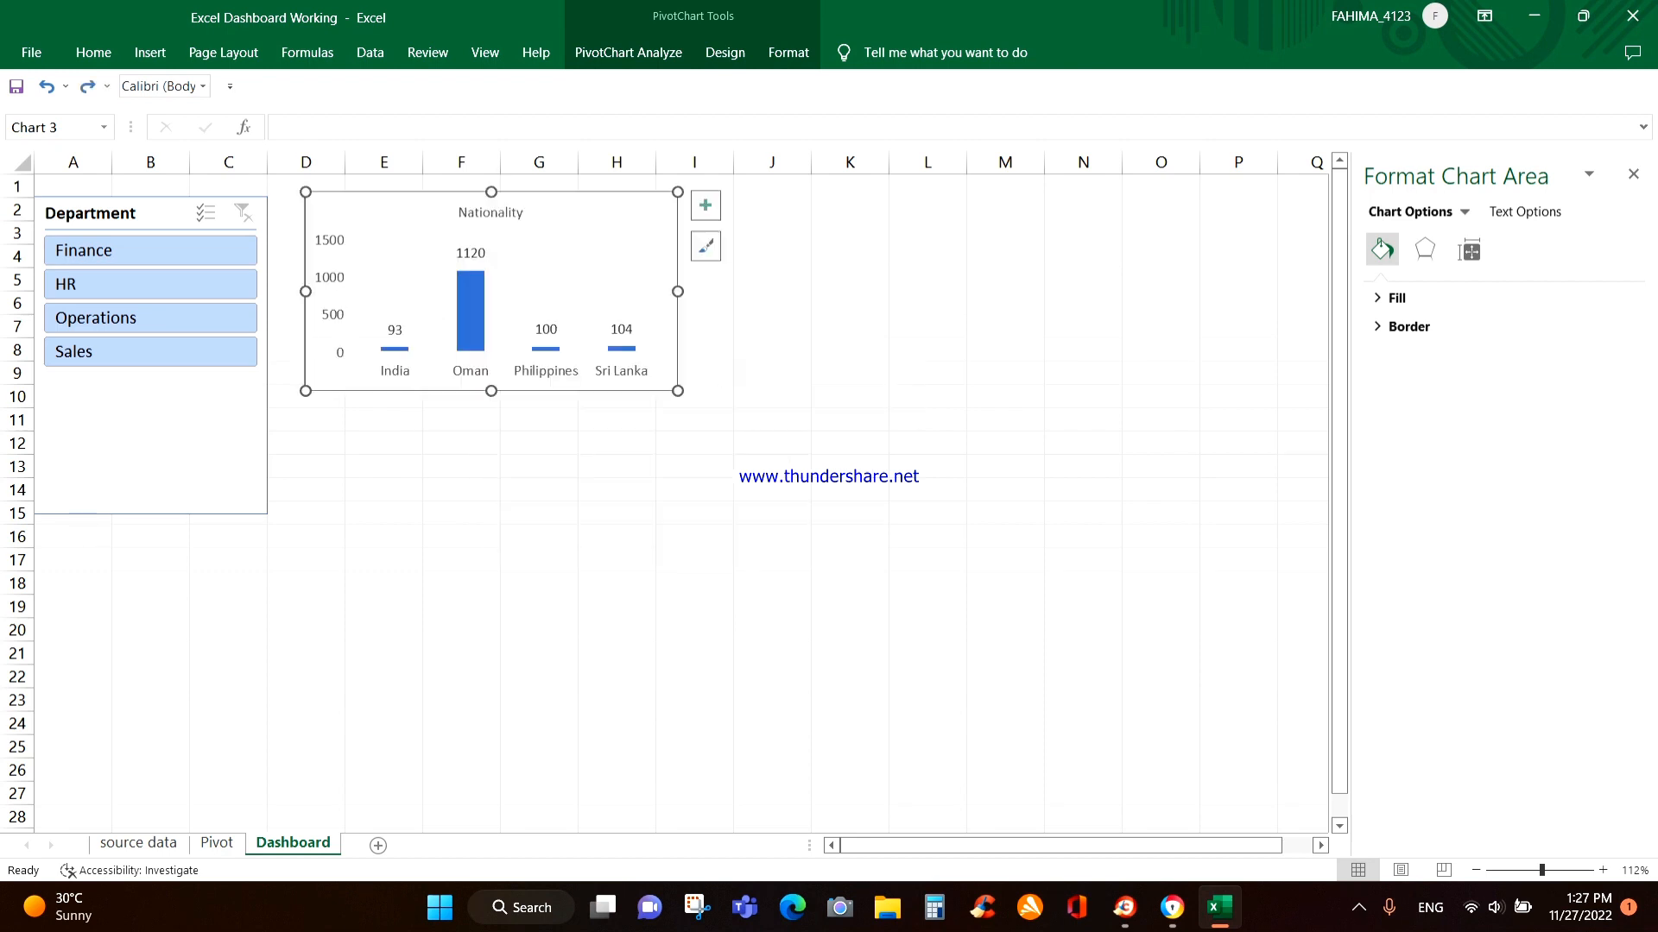
click(705, 205)
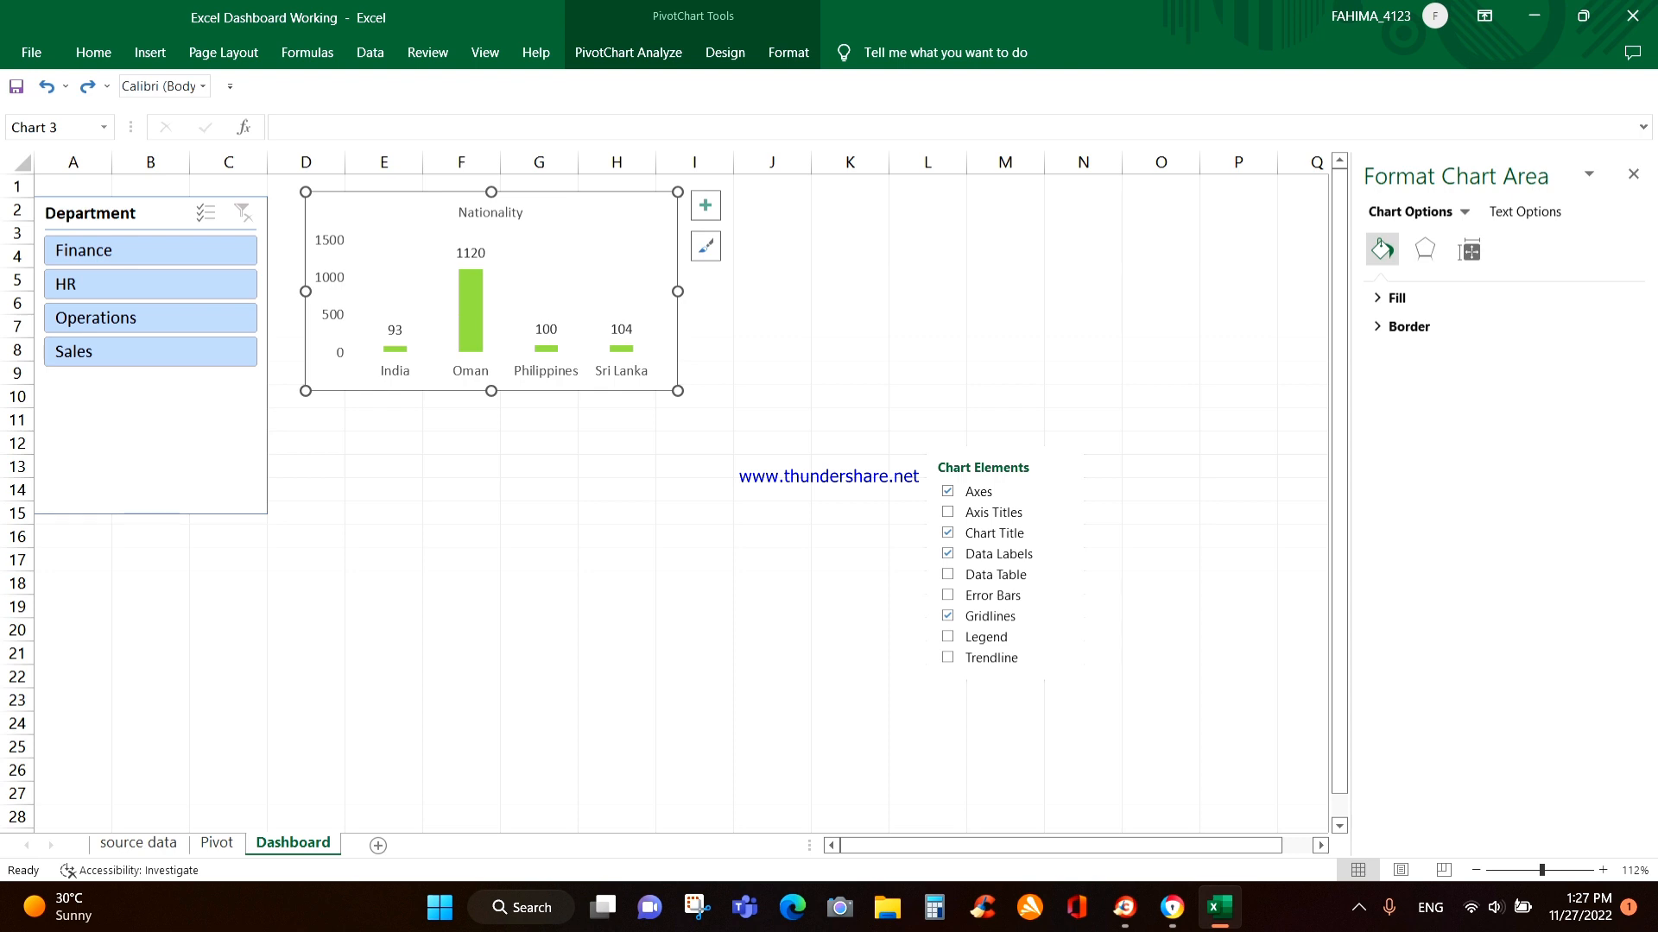
Copy the Gender chart from the Pivot sheet, paste it at G22 of the Dashboard sheet and move it directly below the Nationality chart.
click(217, 843)
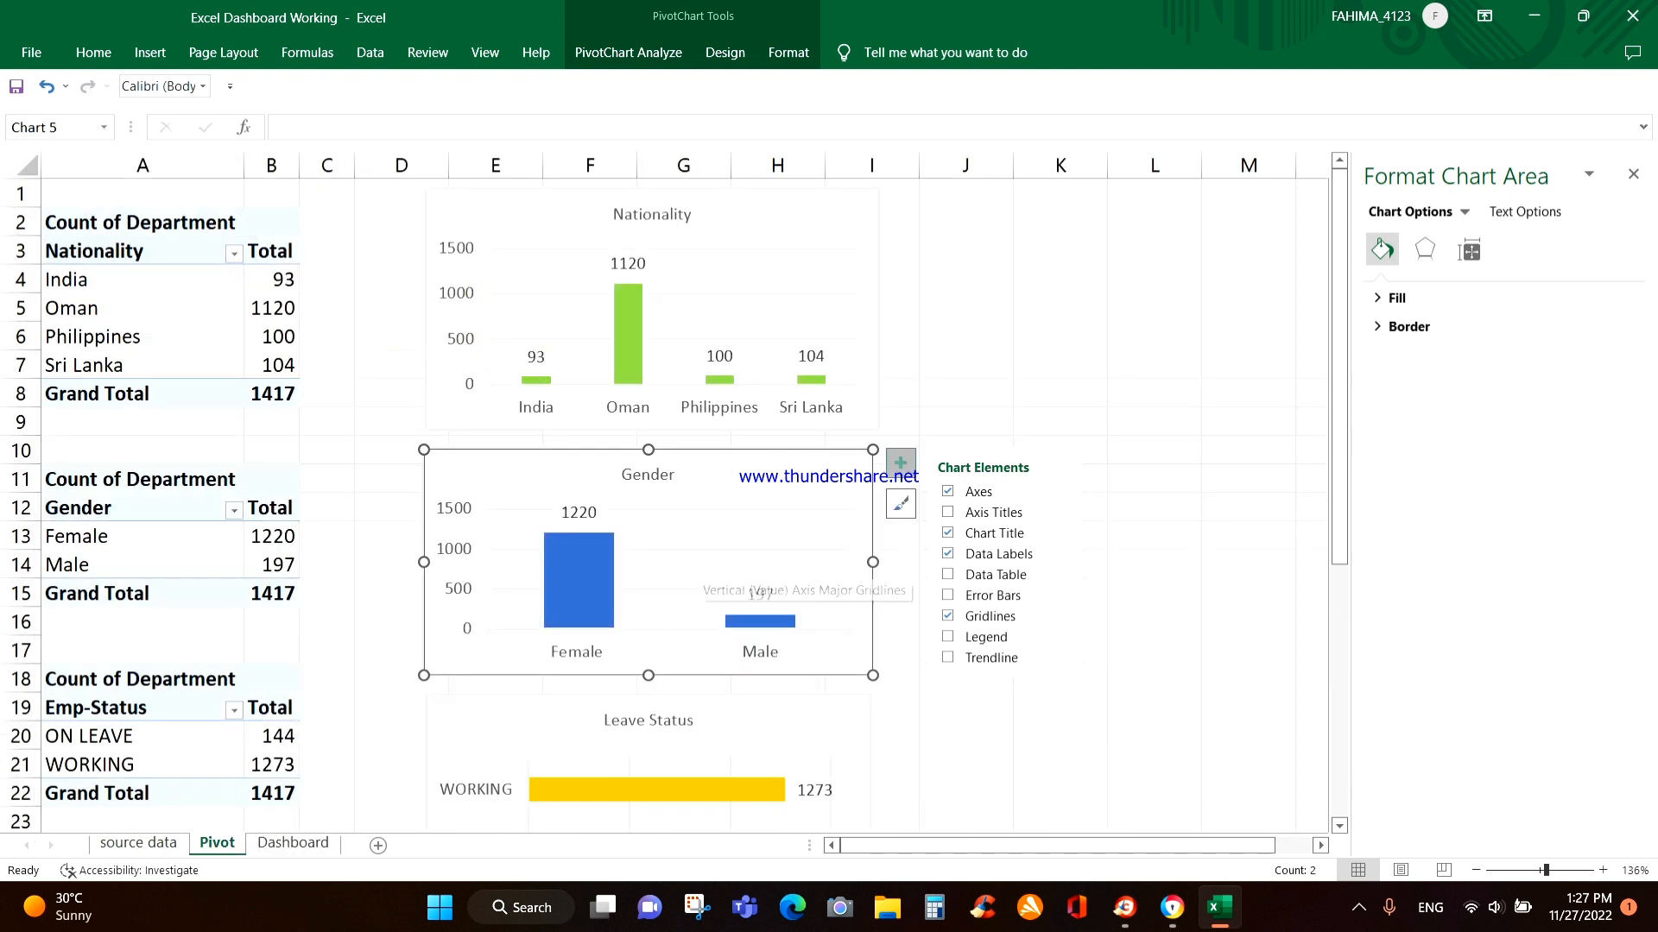
click(292, 843)
click(539, 677)
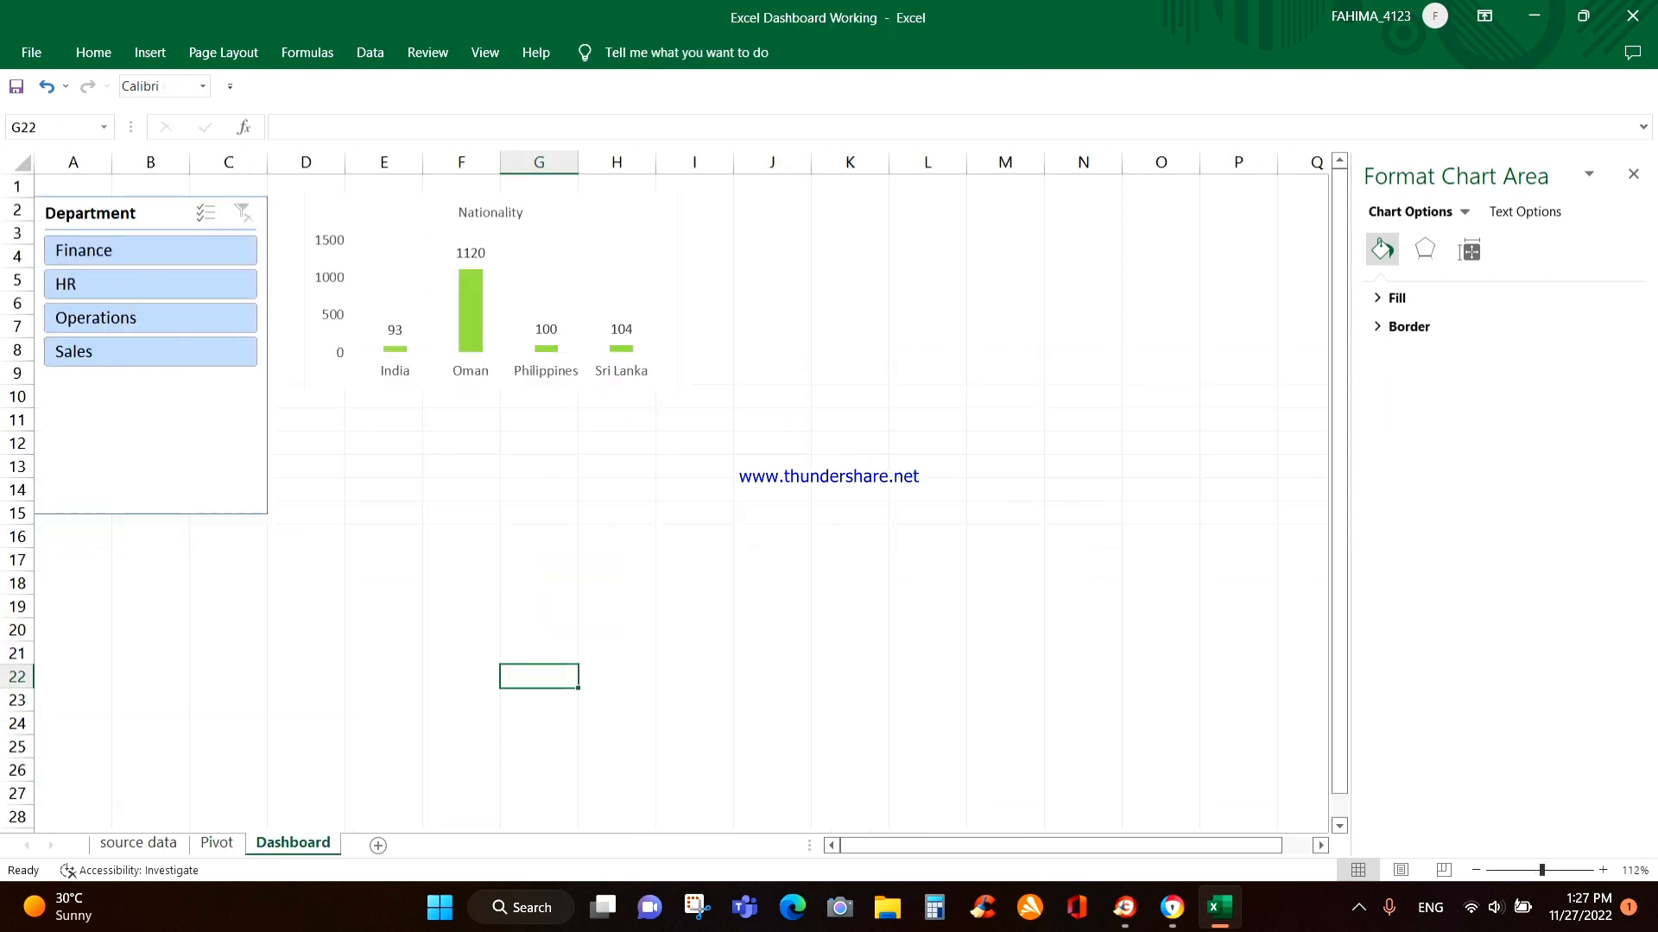
key(ctrl+v)
drag(561, 686, 368, 436)
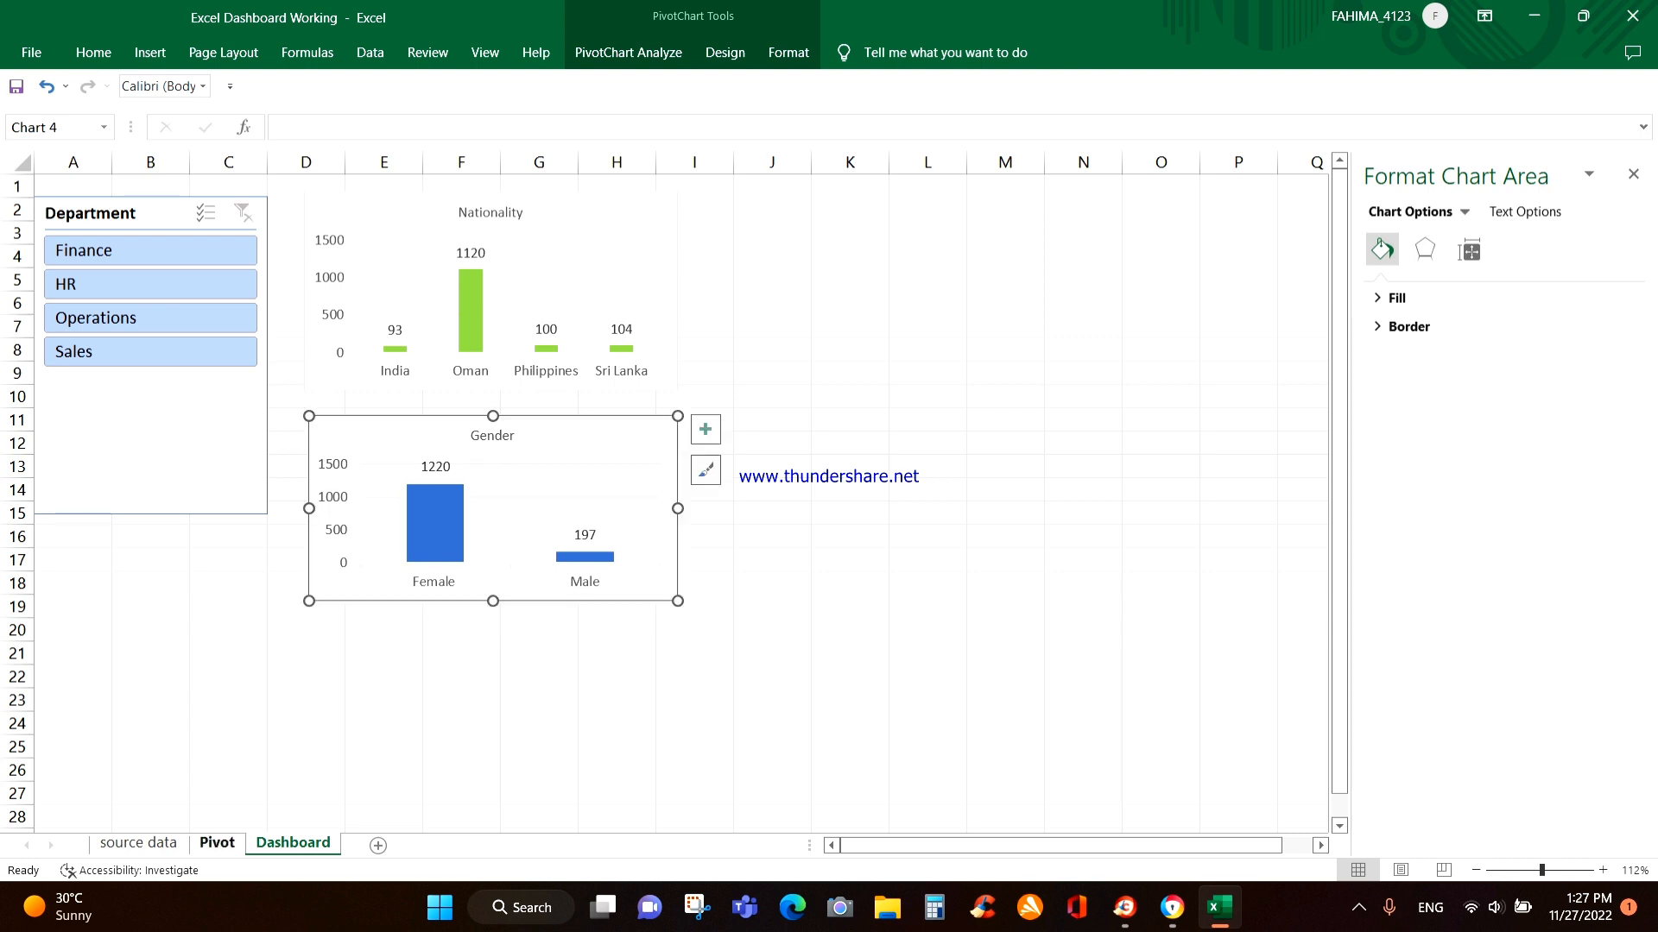
Copy the Leave Status chart from the Pivot sheet, paste it onto the Dashboard's Gender chart and move that chart down to about row 15.
click(217, 843)
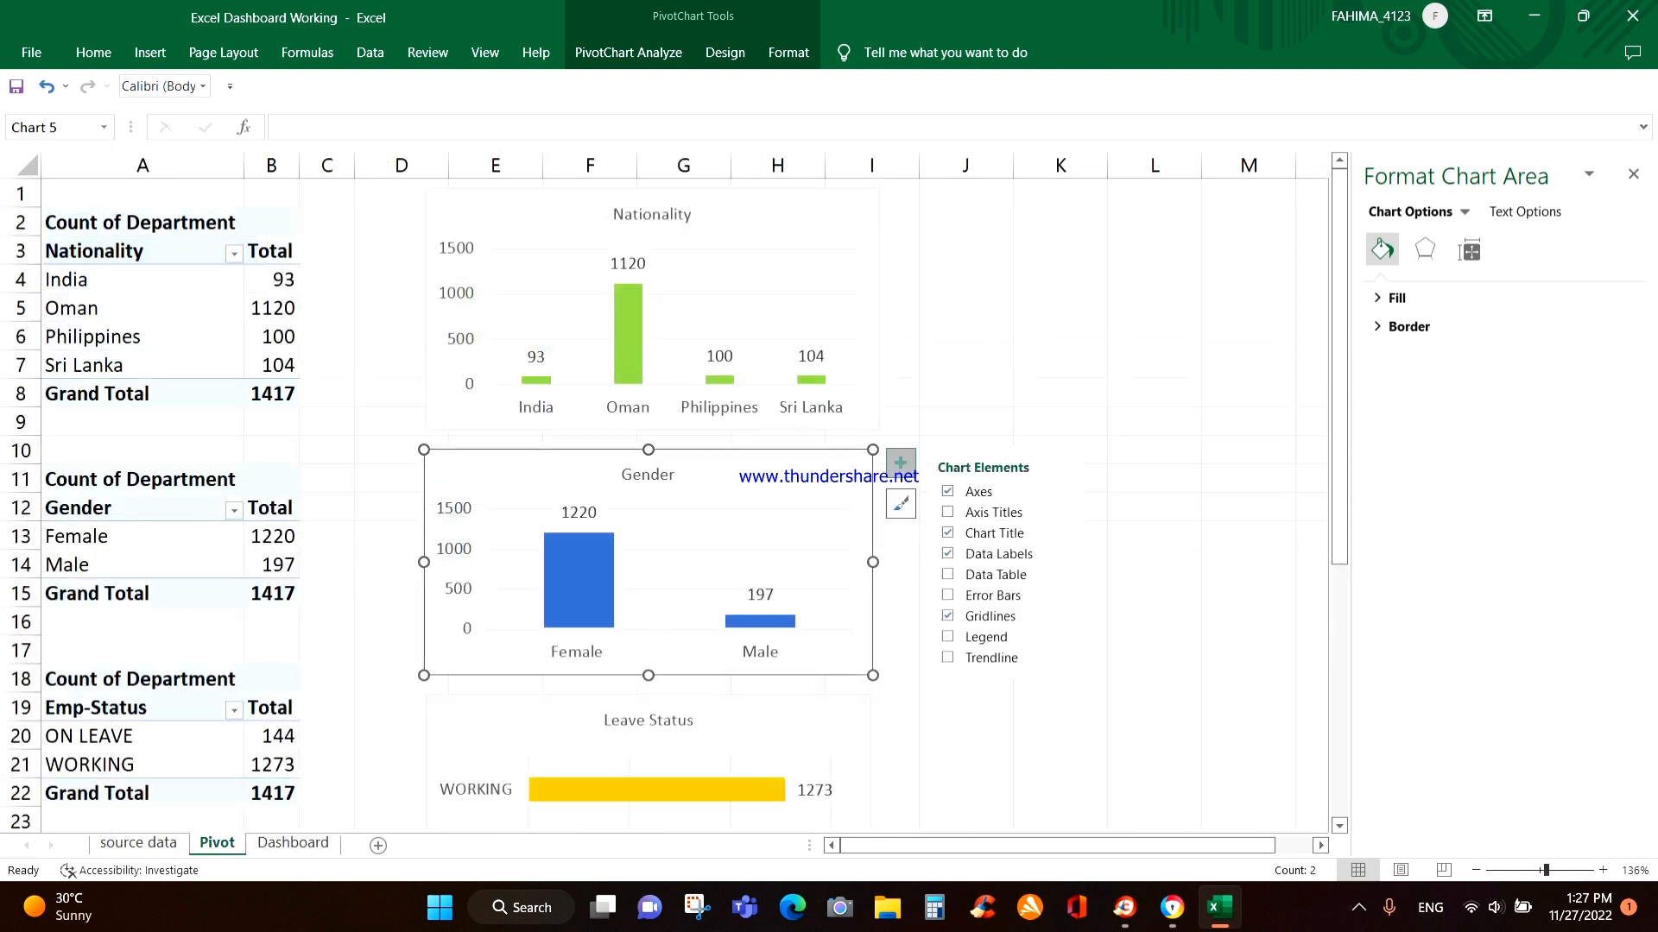
click(648, 721)
key(Escape)
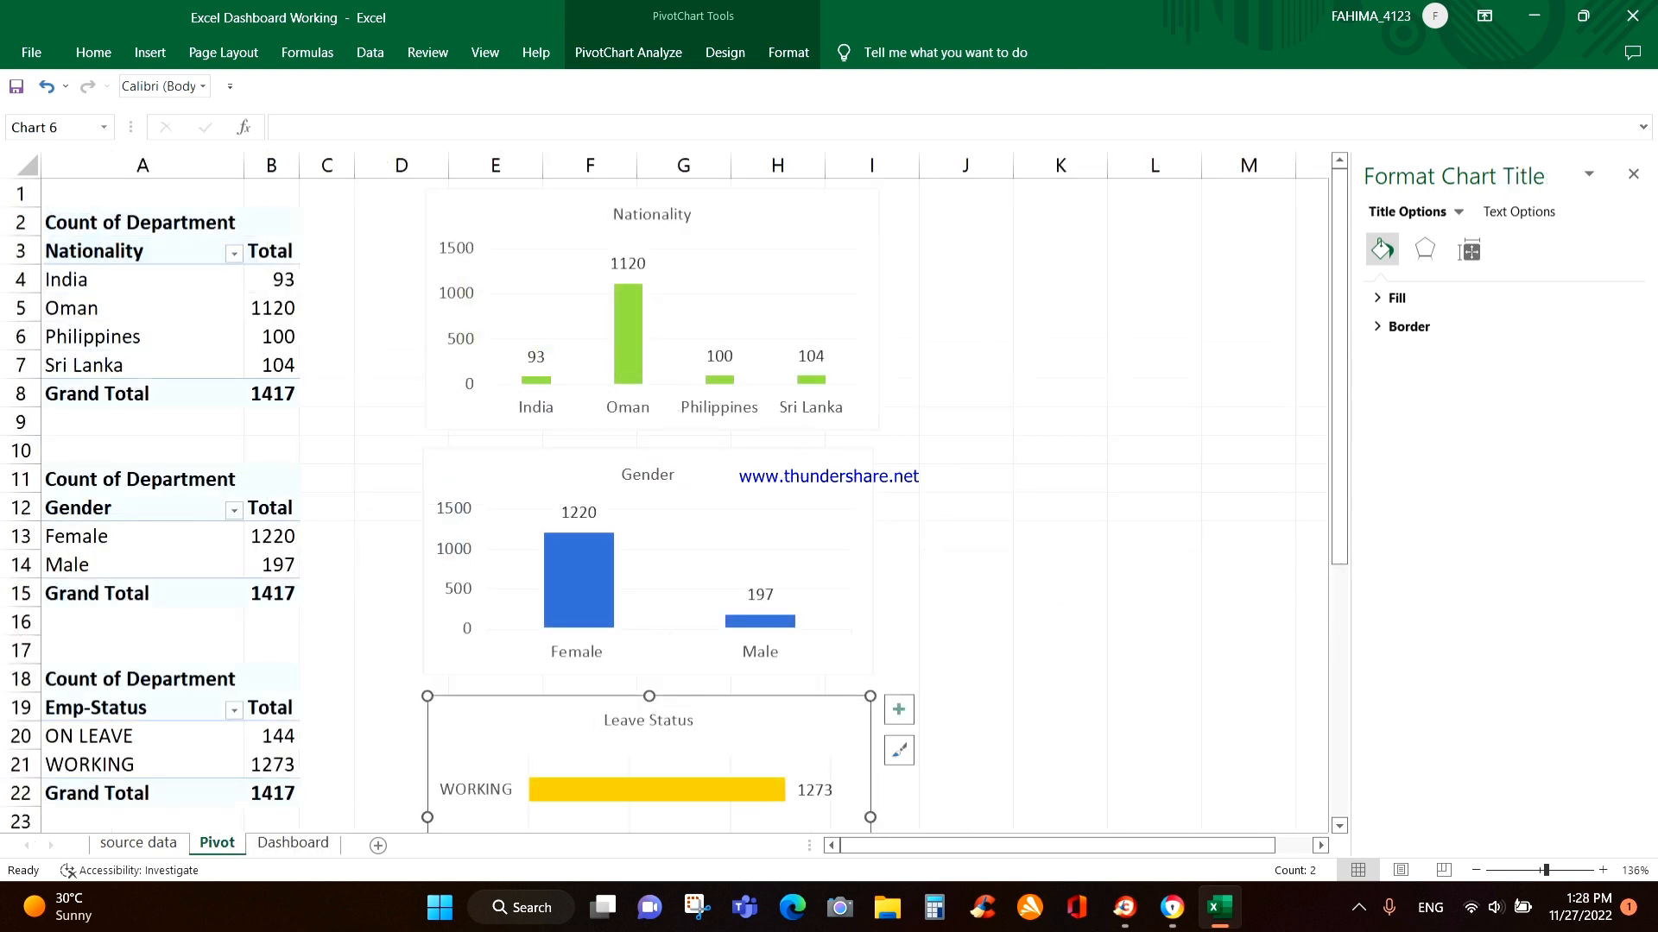
click(898, 710)
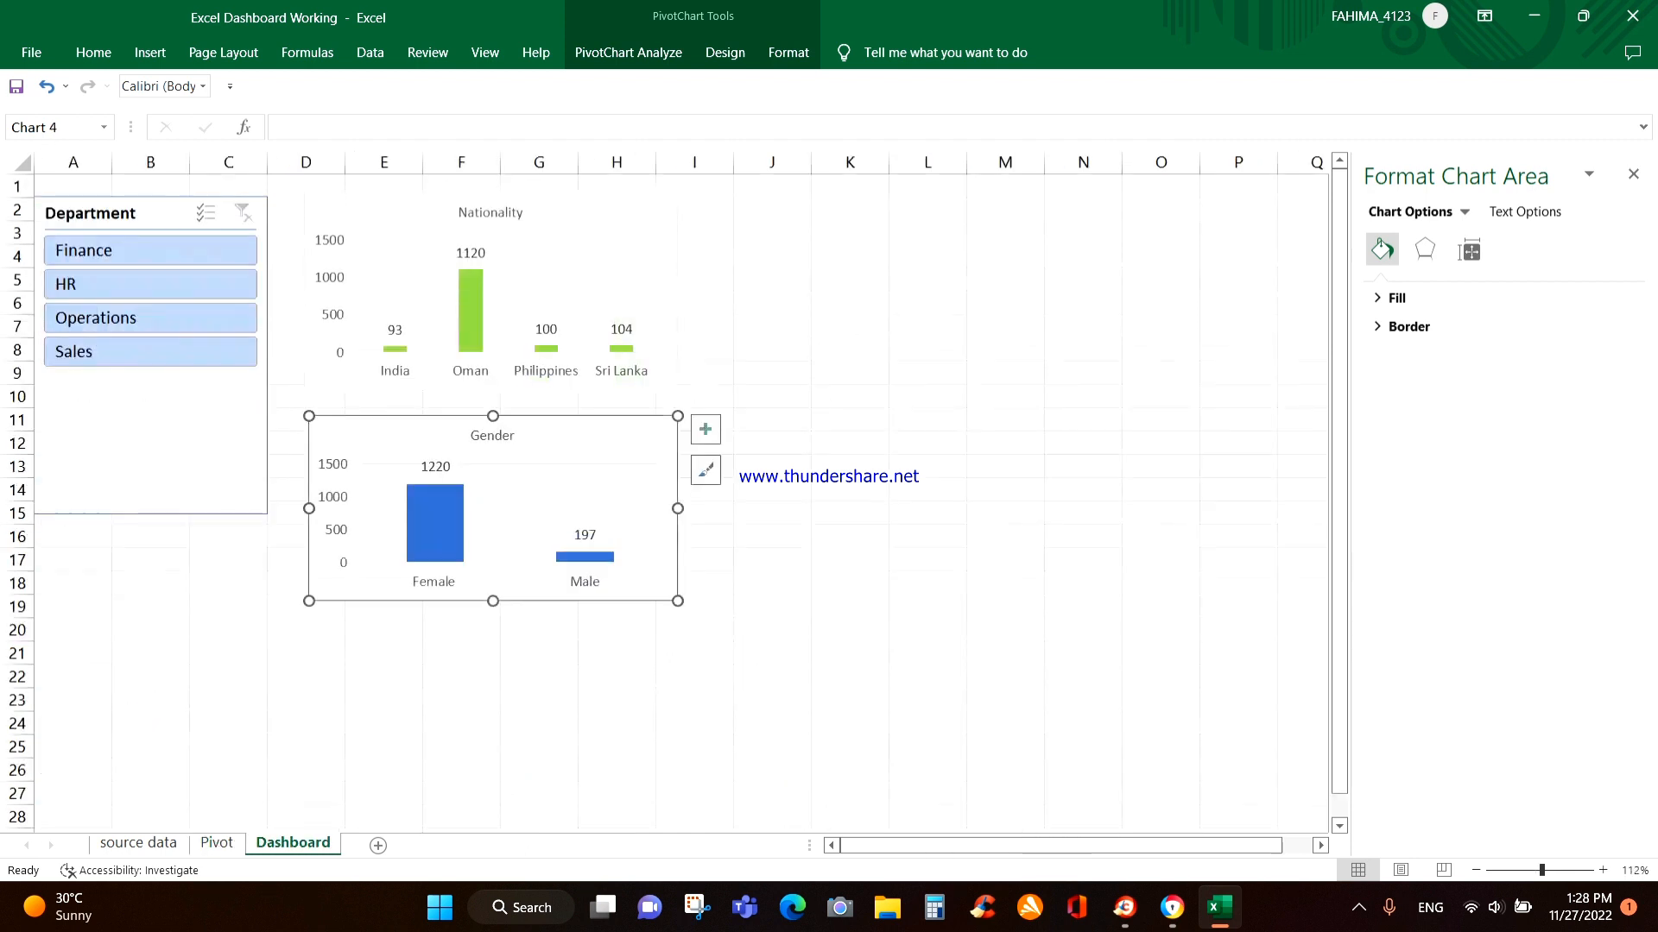
key(ctrl+v)
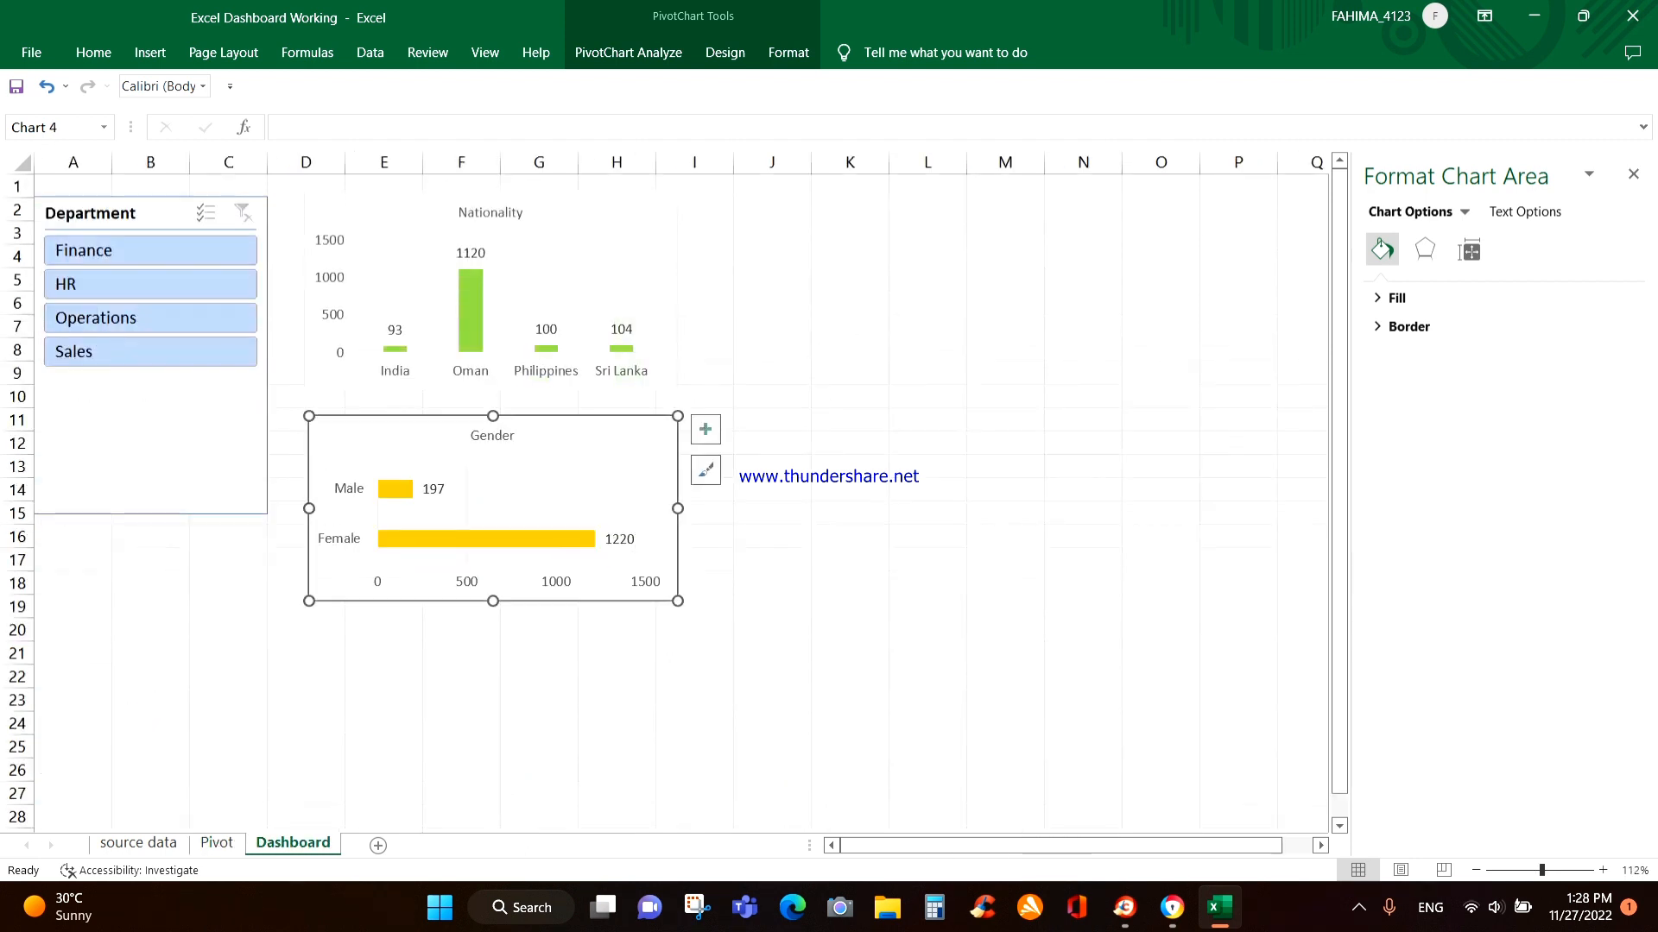
drag(596, 445, 613, 525)
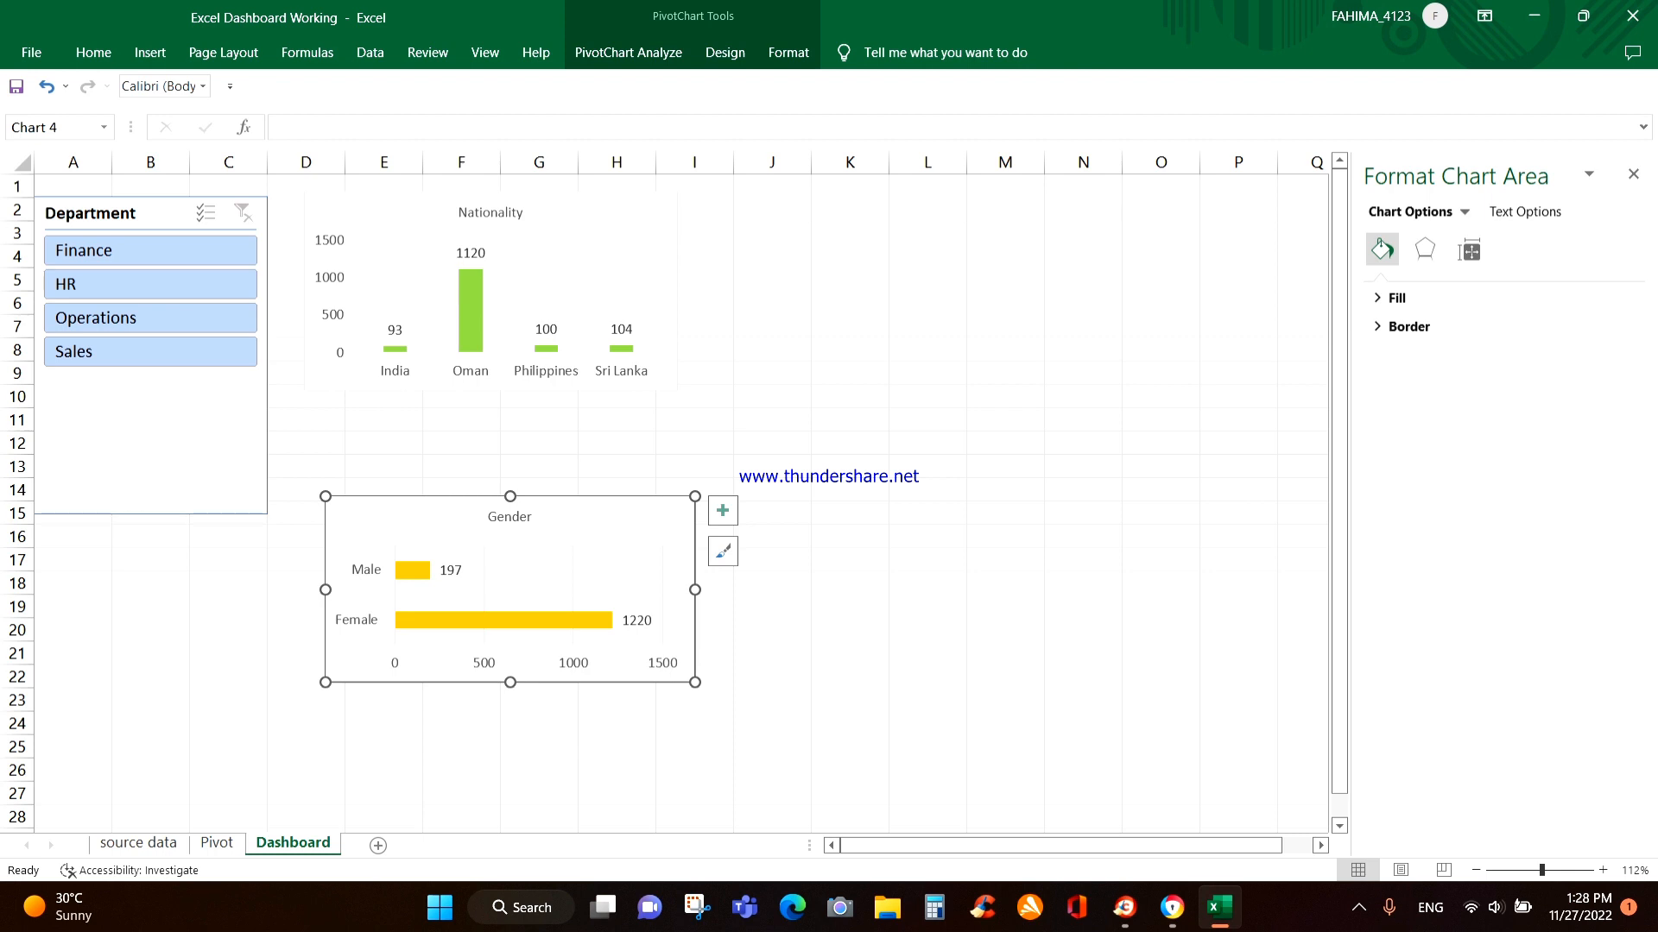
Deselect the Gender chart and paste the copied Leave Status chart at M15 of the Dashboard sheet as a separate chart.
click(927, 444)
click(217, 843)
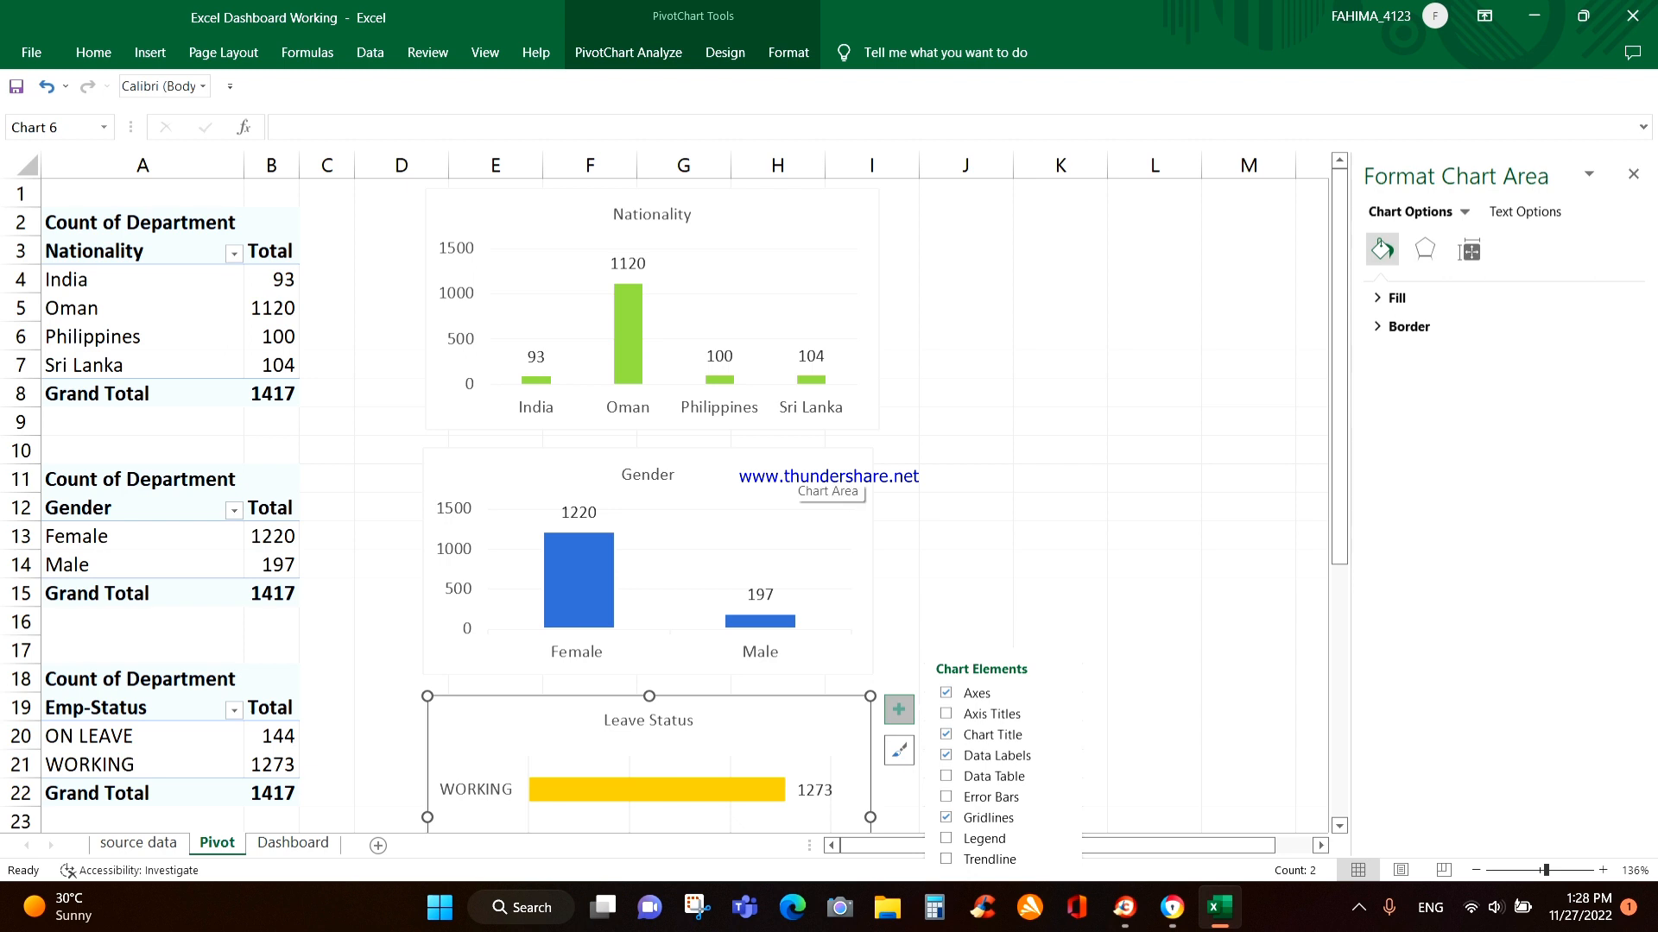
click(292, 843)
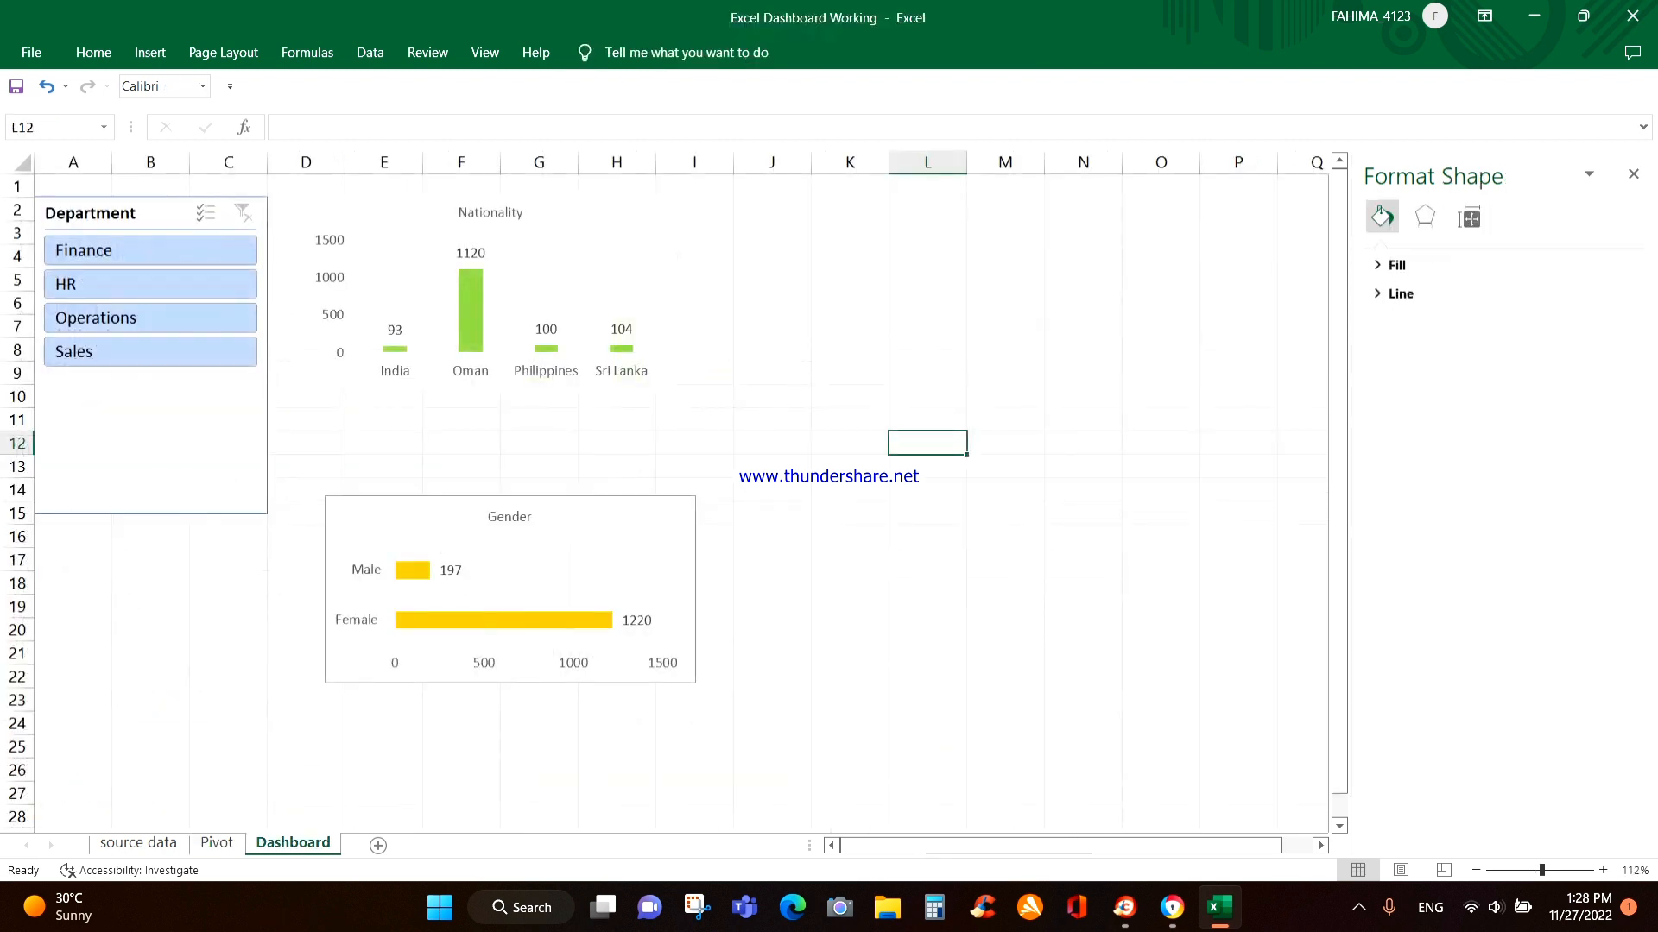
click(996, 515)
key(ctrl+v)
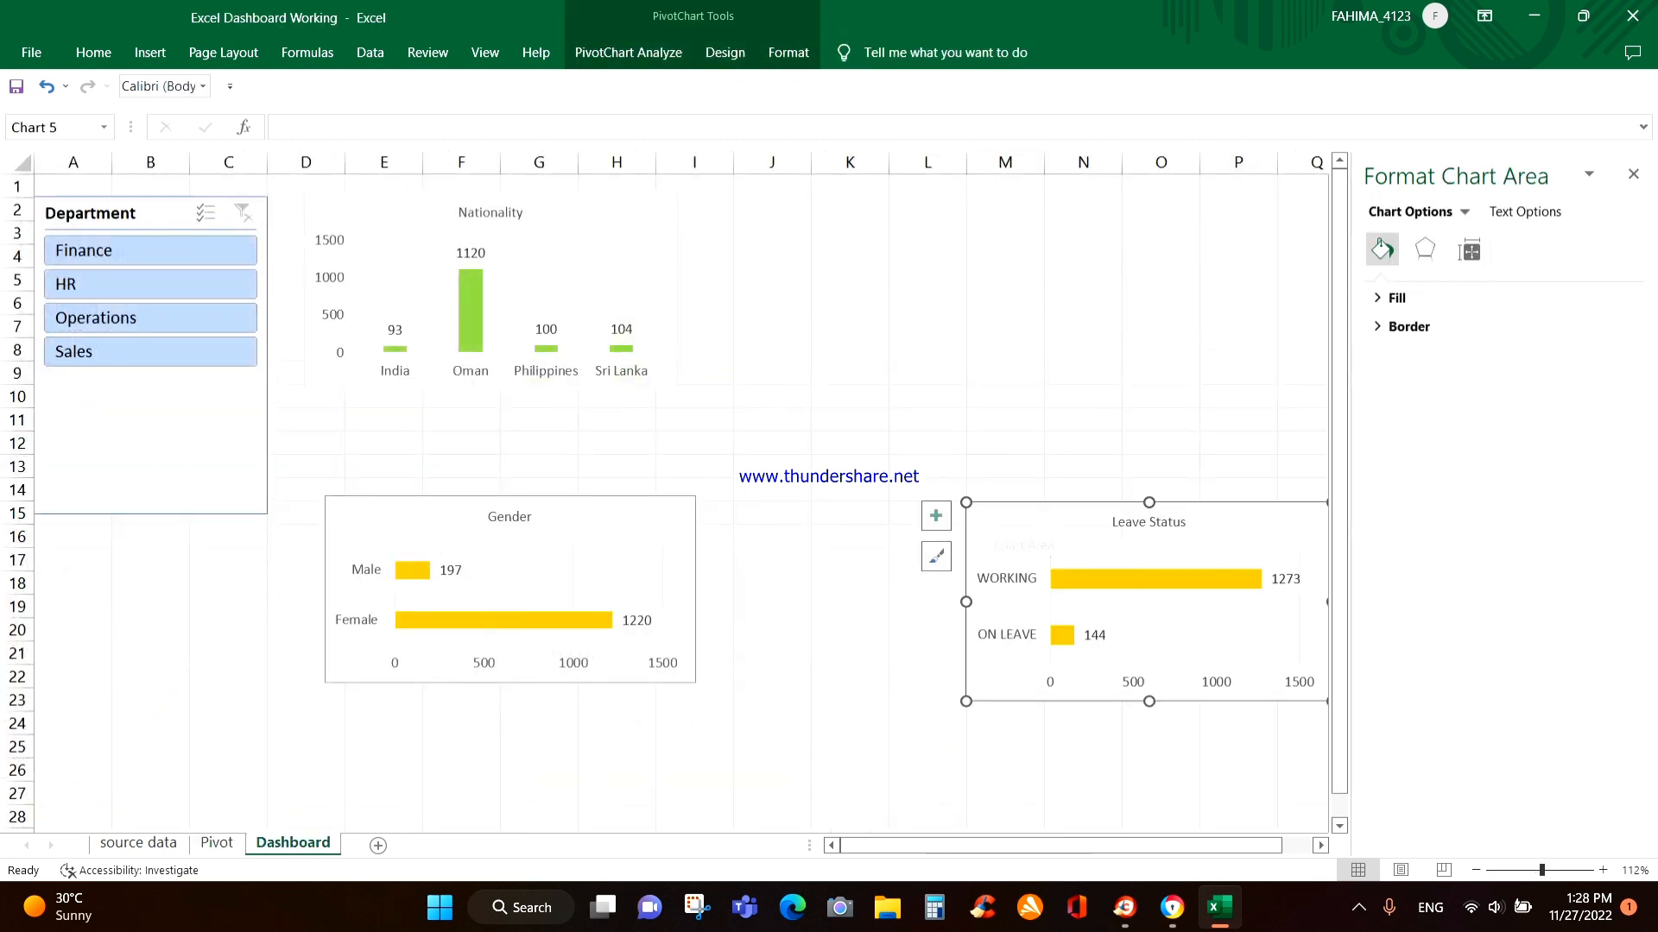
Move the Leave Status chart to about row 23 below the Nationality chart and the Gender chart to the right of the Nationality chart.
drag(993, 535, 371, 739)
drag(596, 526, 961, 225)
click(580, 316)
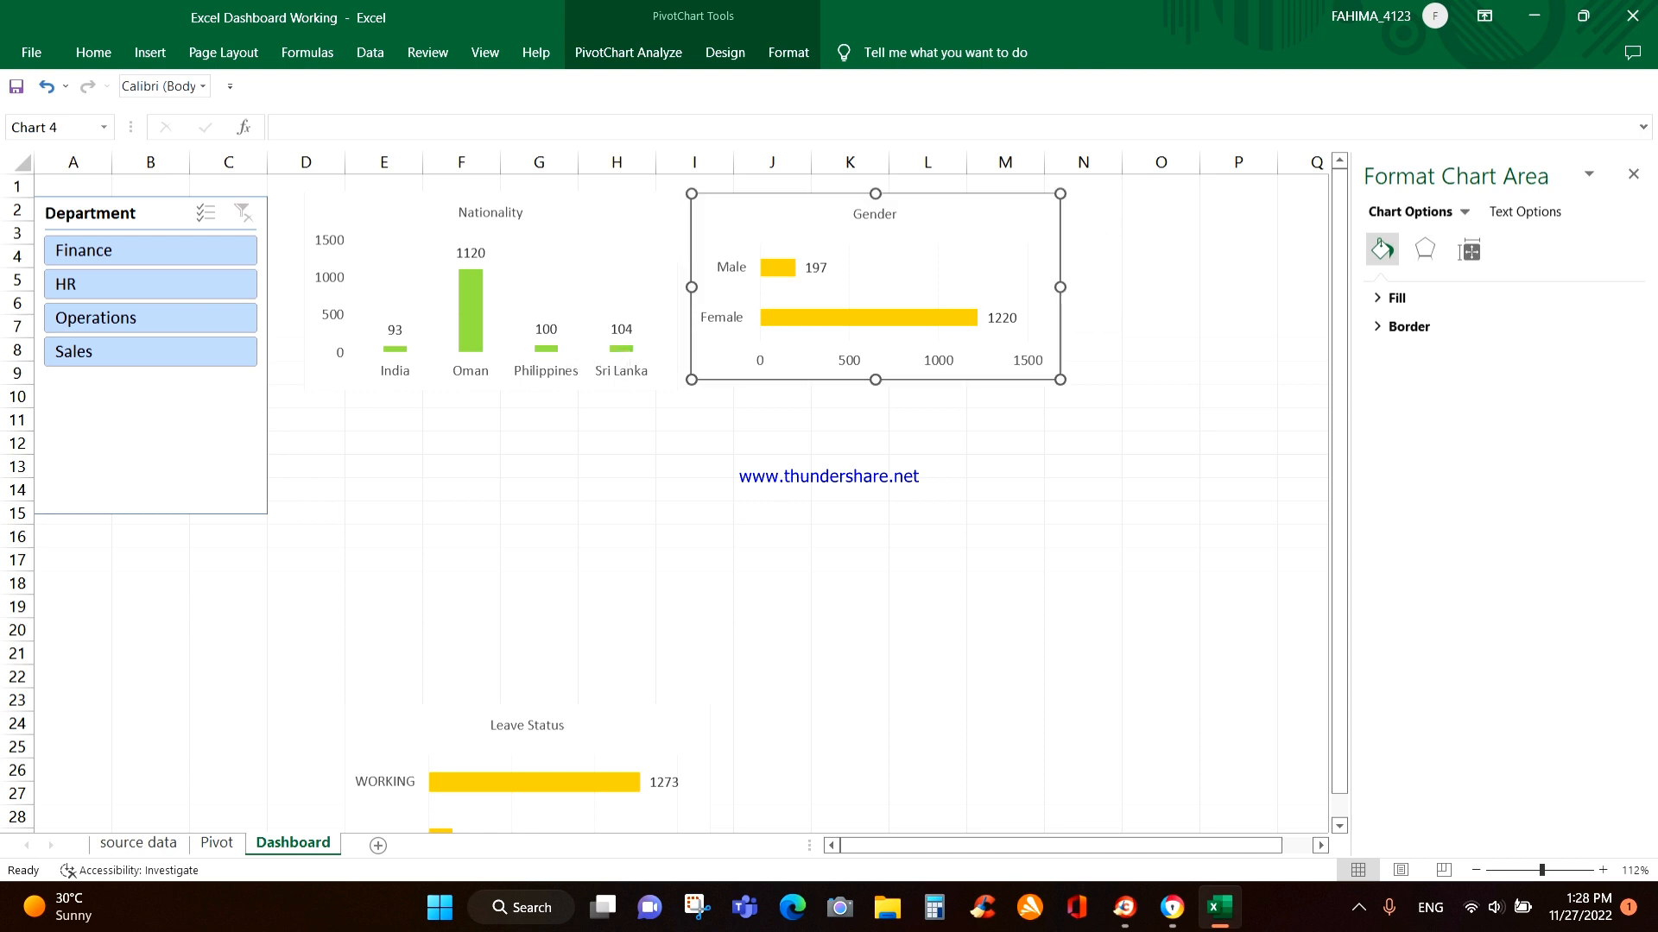
Resize the Nationality and Gender charts to end at about row 9, and widen the Gender chart to the edge of column M.
click(461, 419)
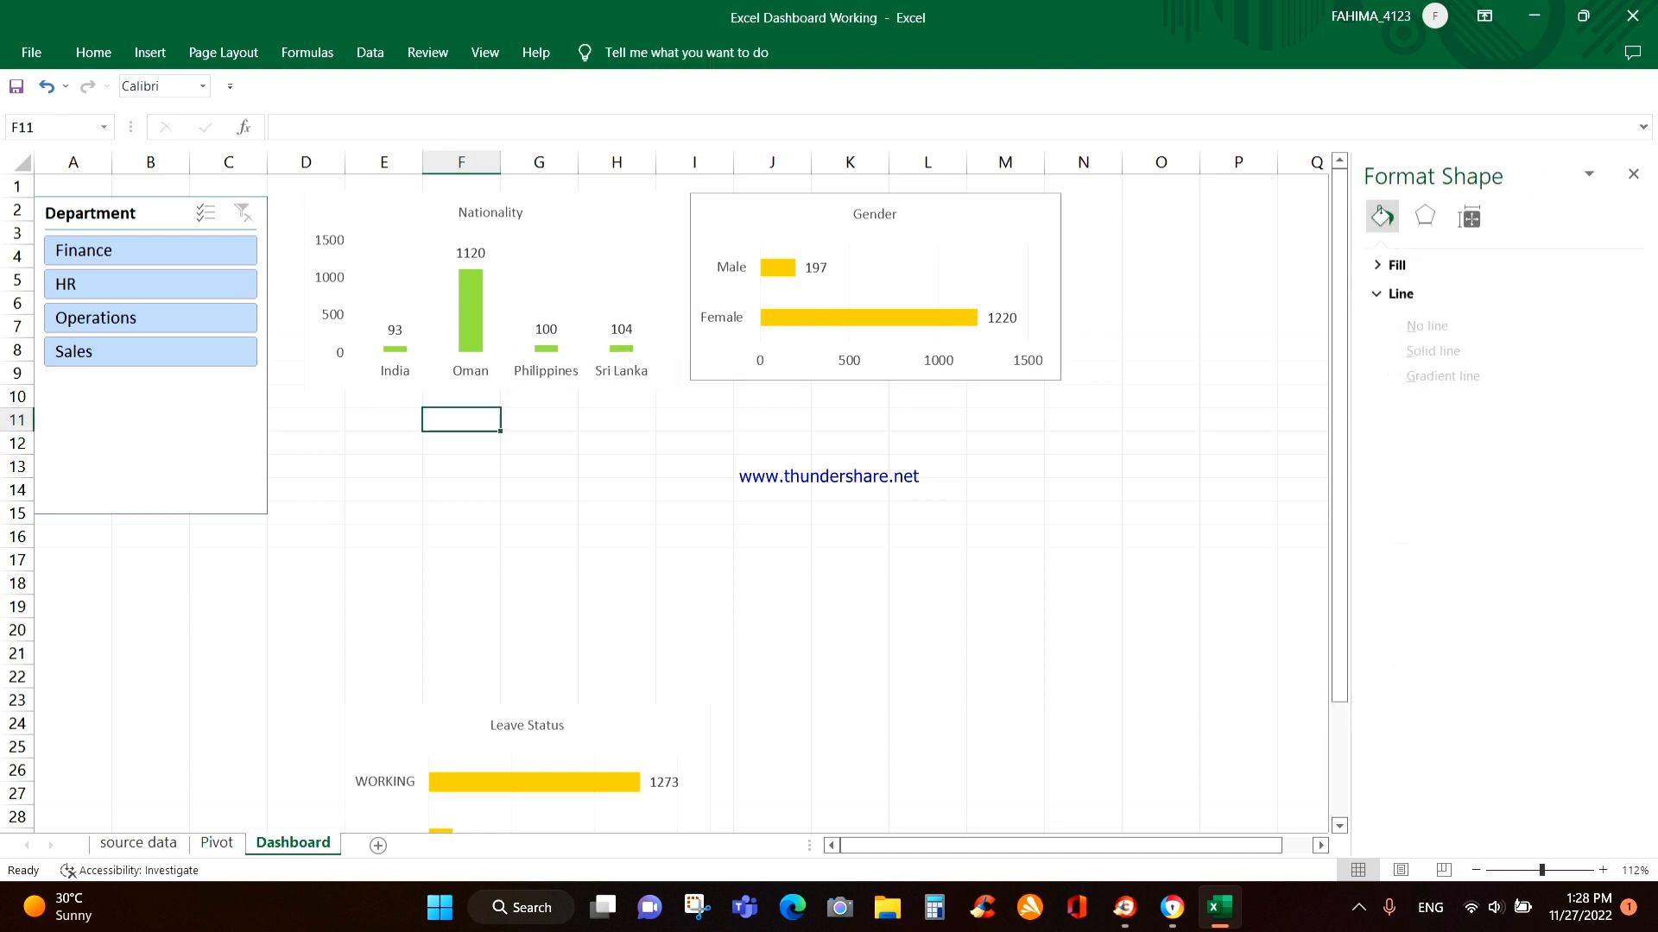
click(596, 217)
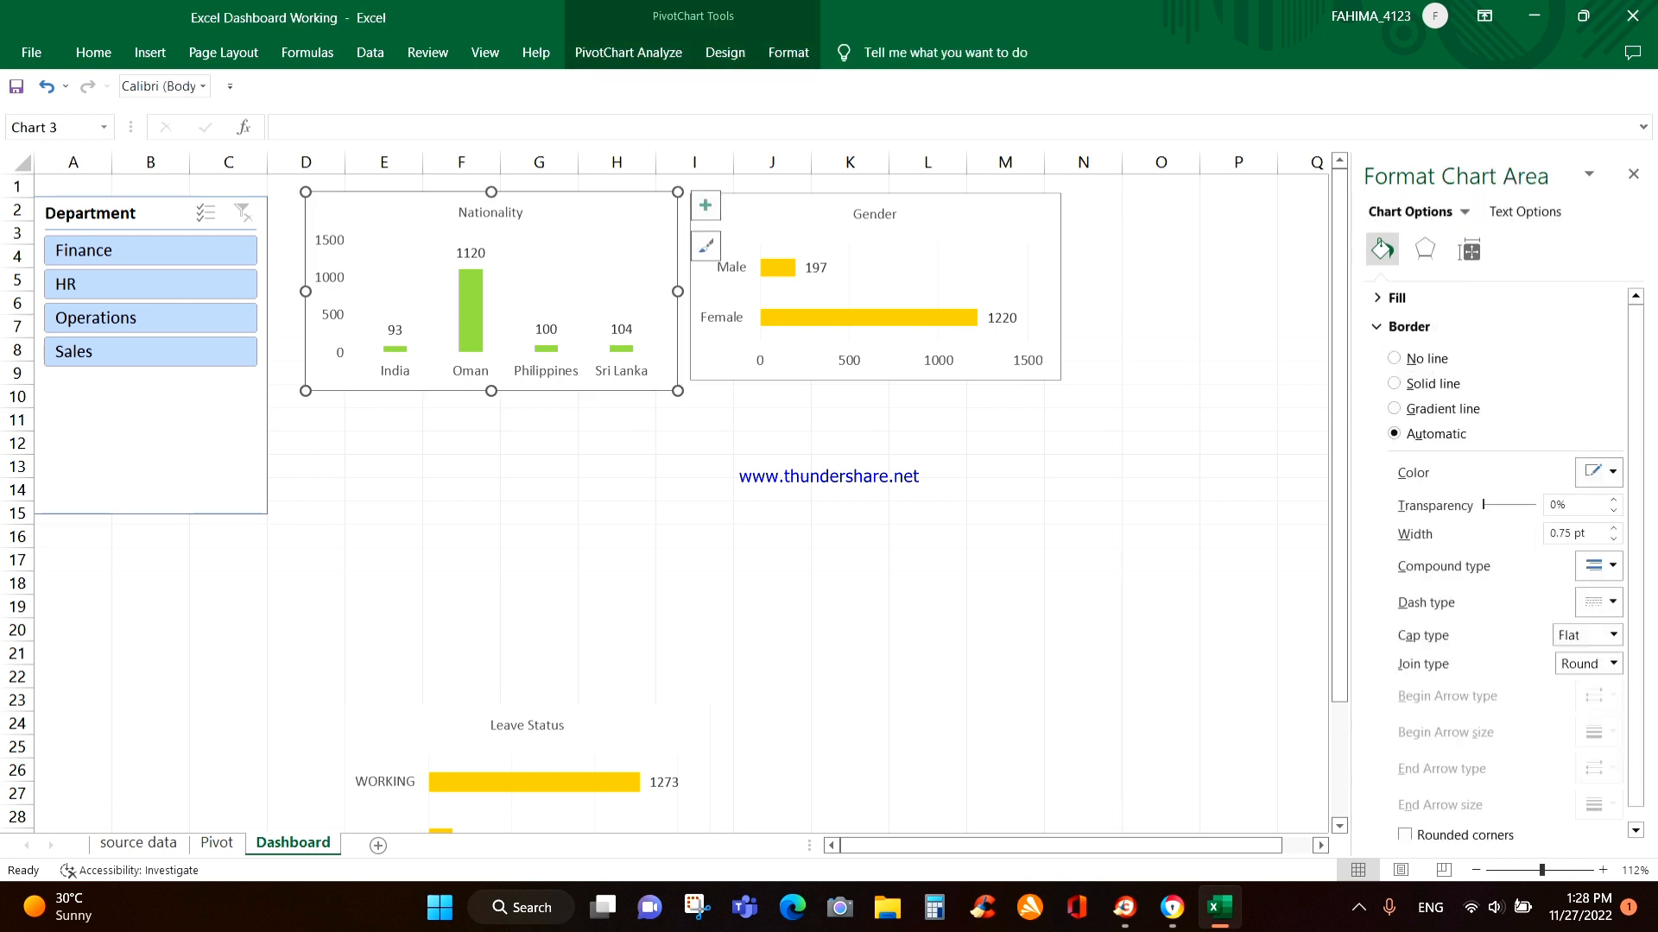
drag(678, 391, 682, 375)
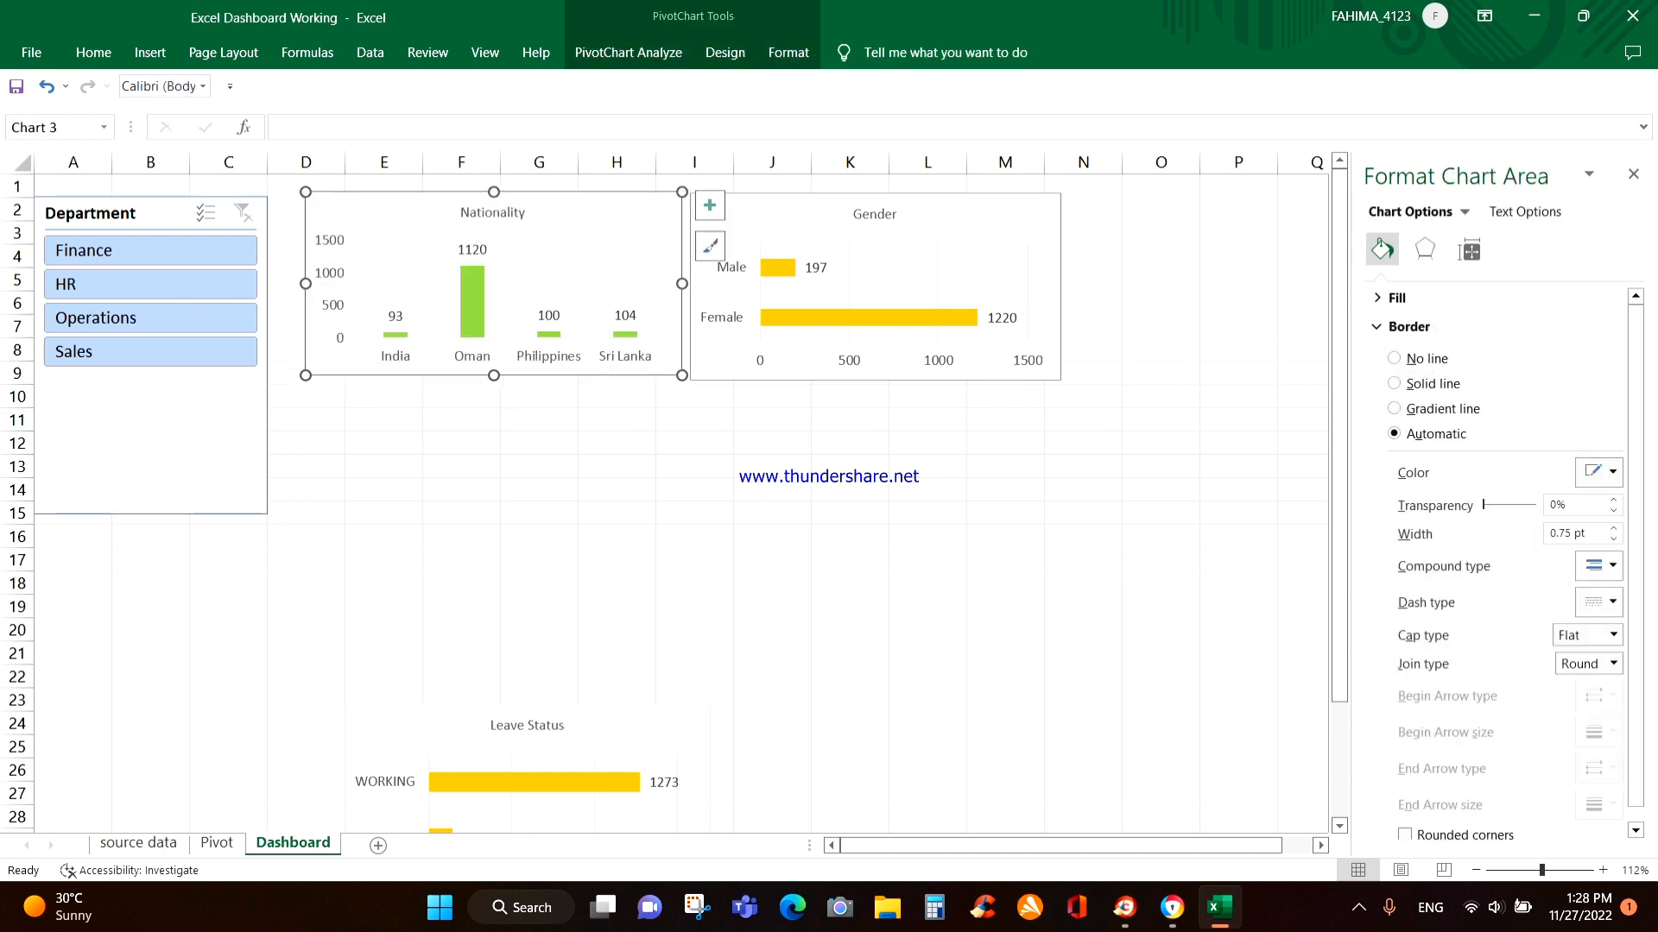
click(936, 223)
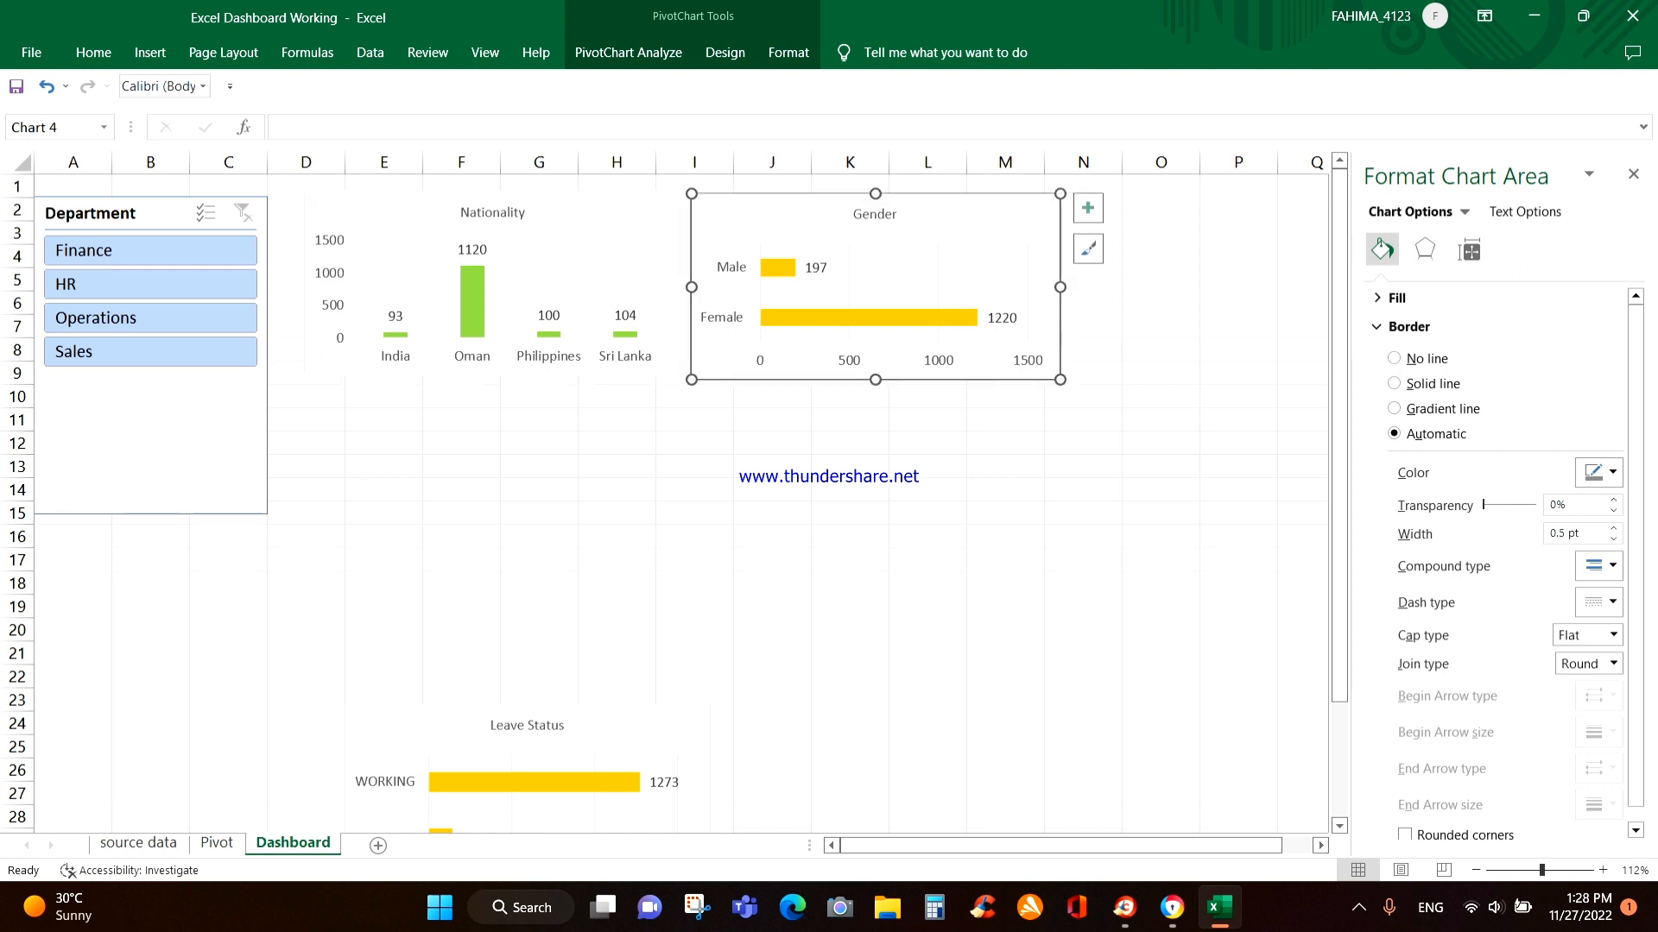
drag(1060, 380, 1082, 373)
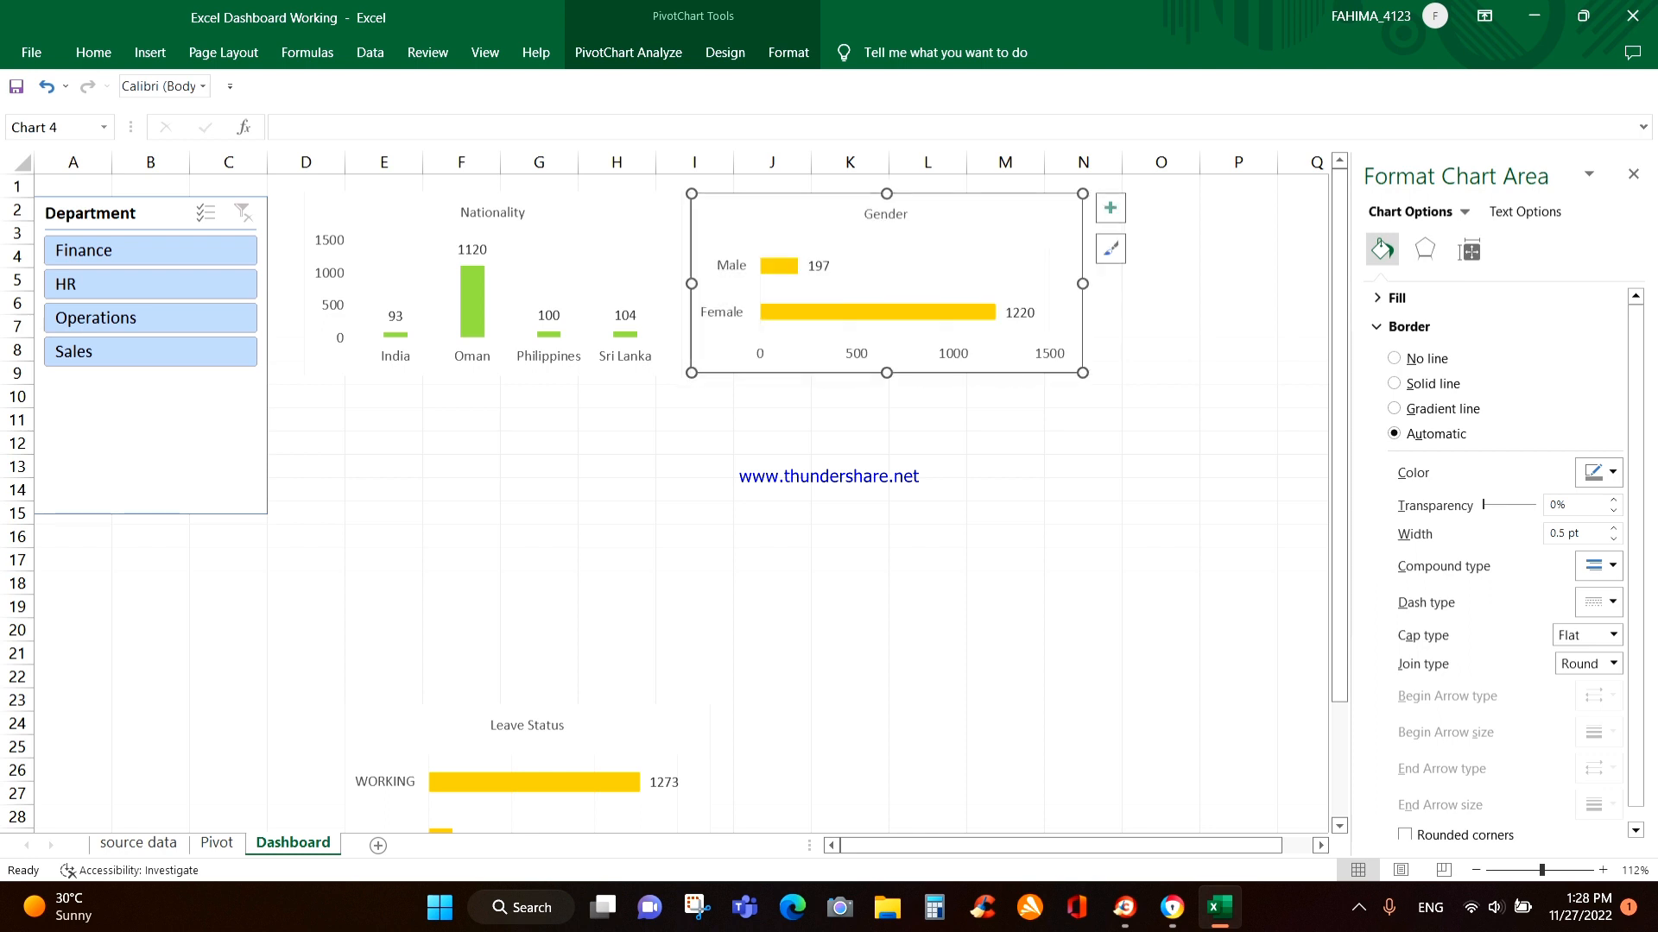
Move the Leave Status chart directly below the Nationality chart and enlarge it to span both upper charts, ending at about row 20.
click(615, 727)
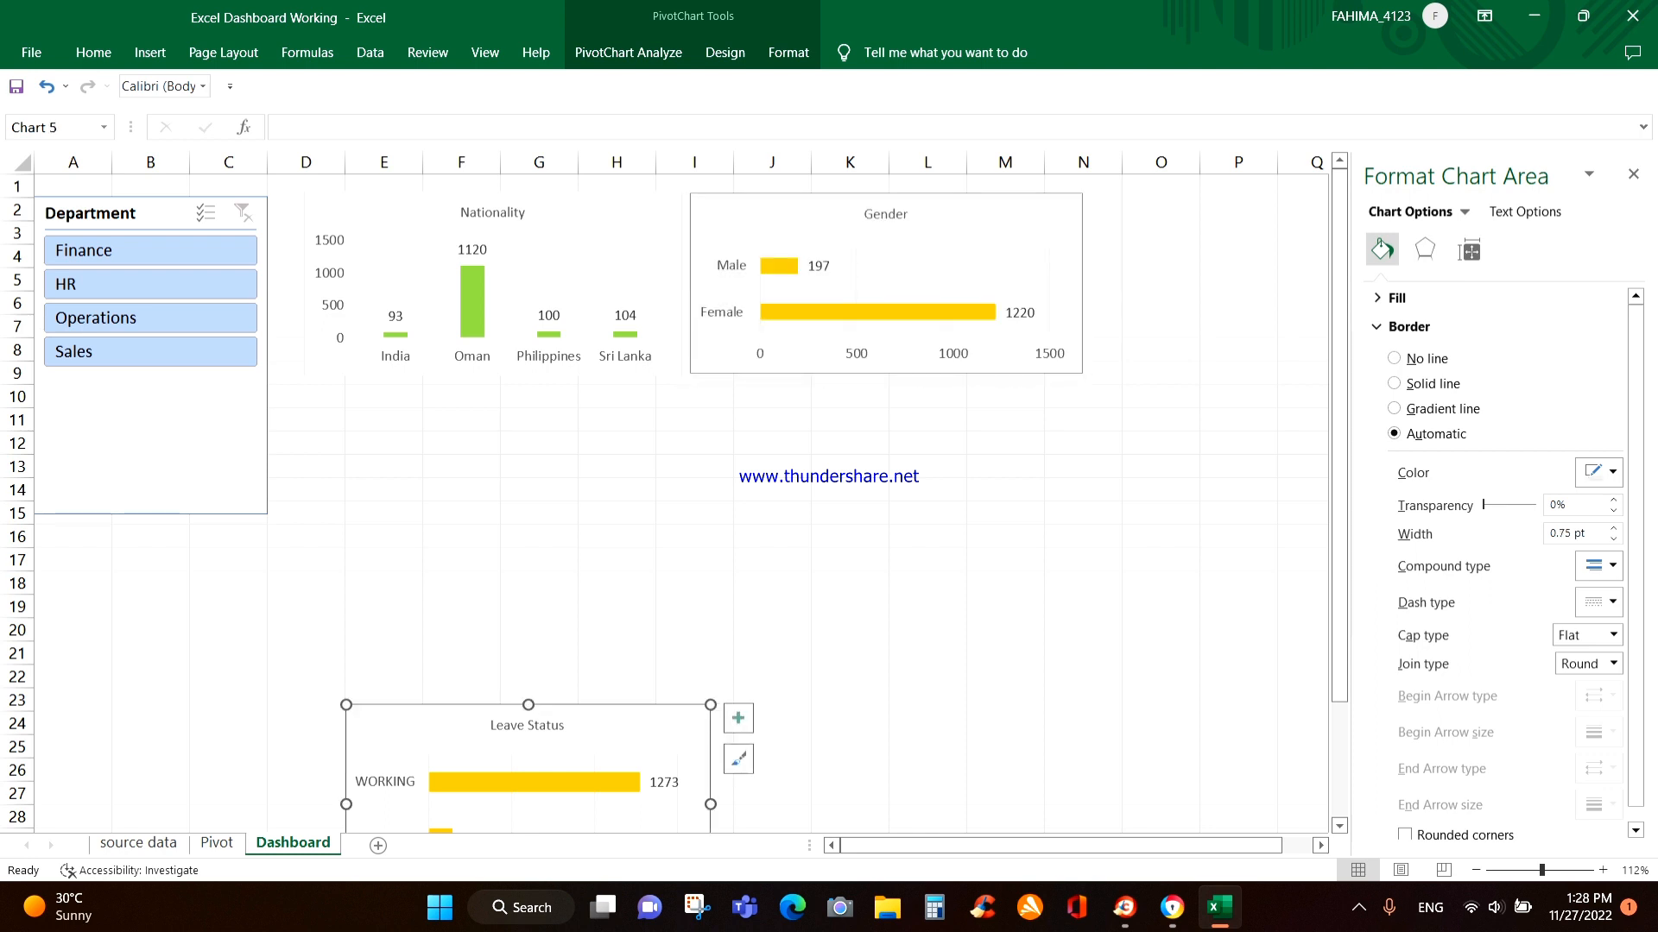
drag(615, 727, 581, 402)
drag(554, 416, 550, 417)
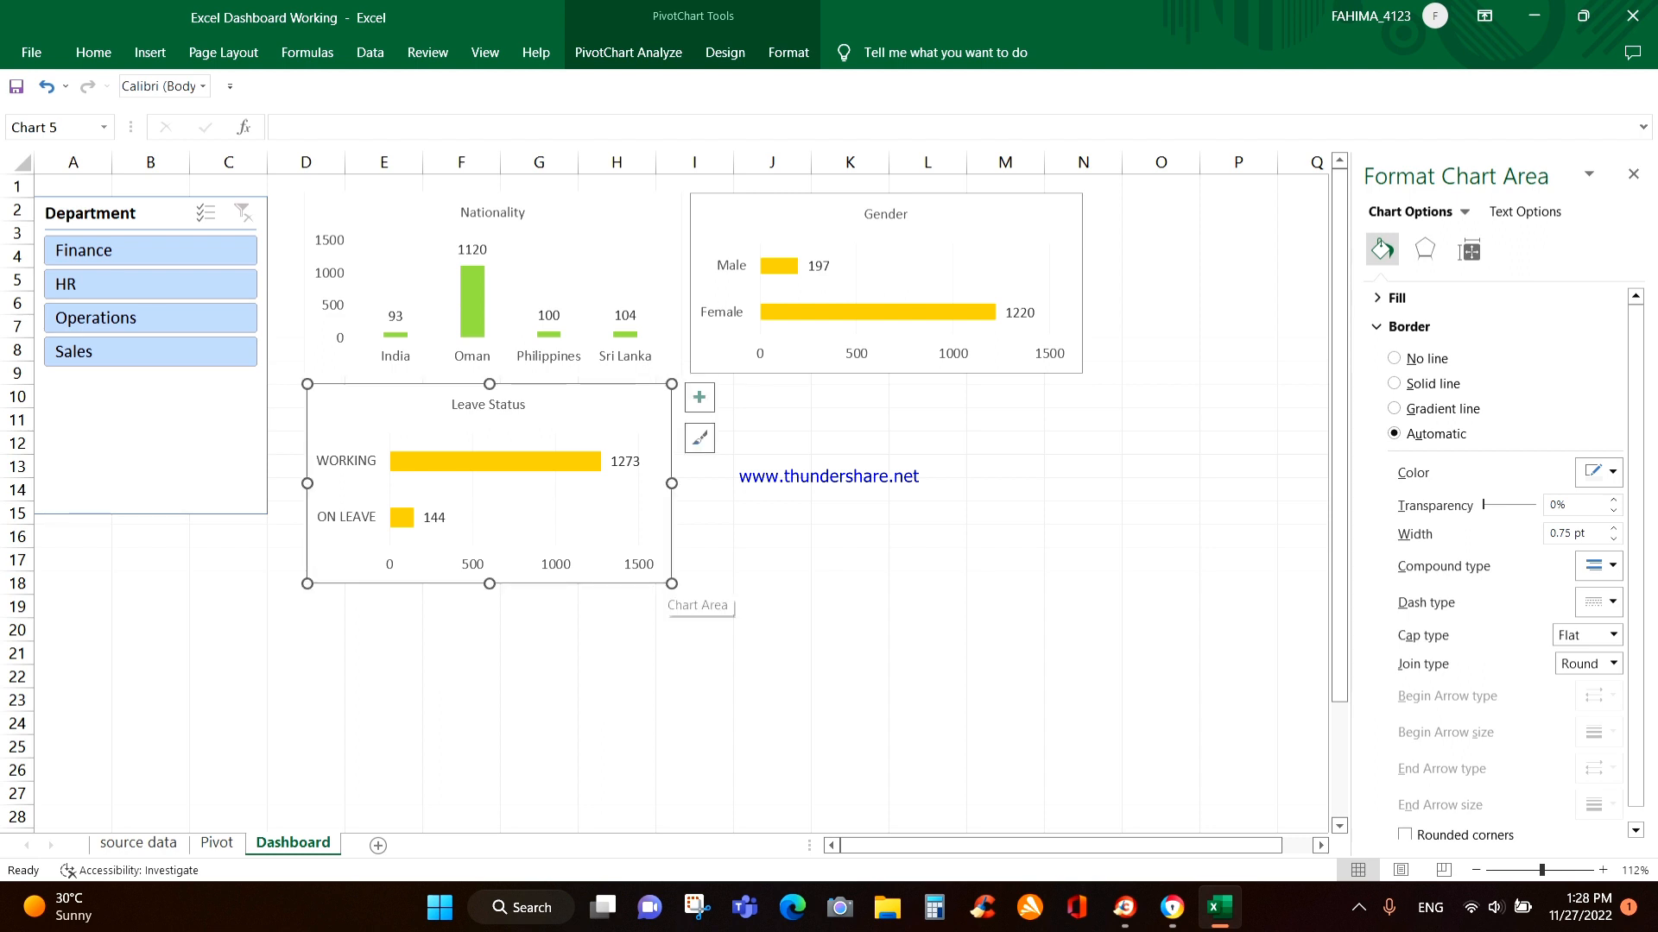
drag(671, 584, 1081, 643)
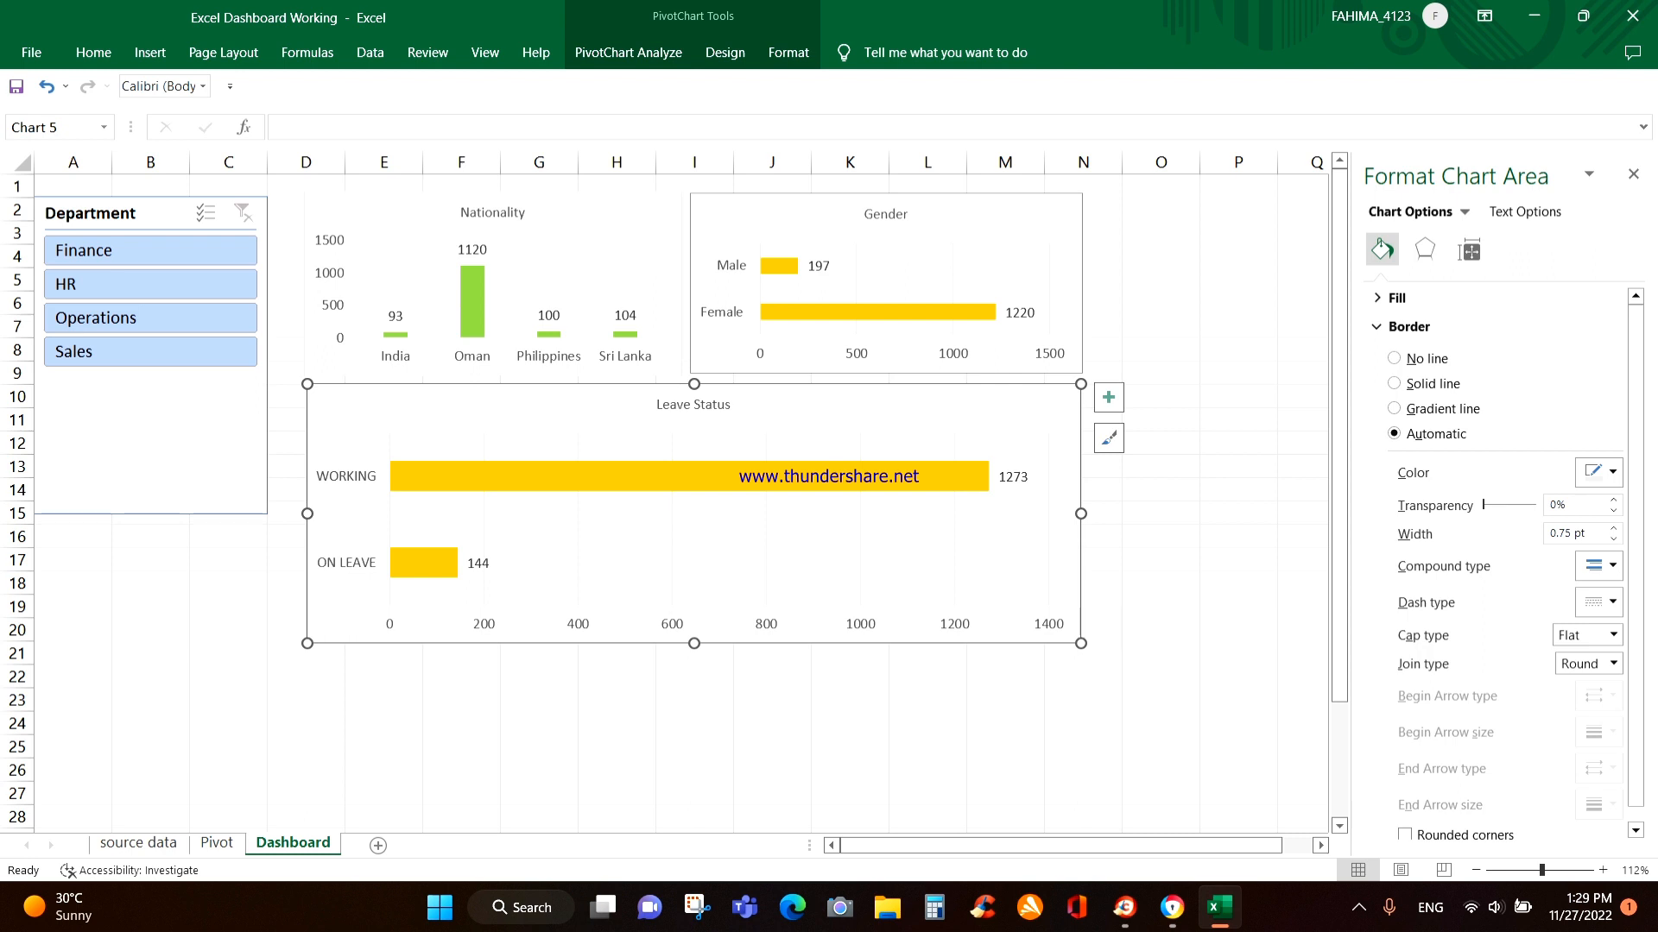
Fill the Leave Status chart's bars with light blue and deselect the chart.
right_click(706, 474)
click(733, 417)
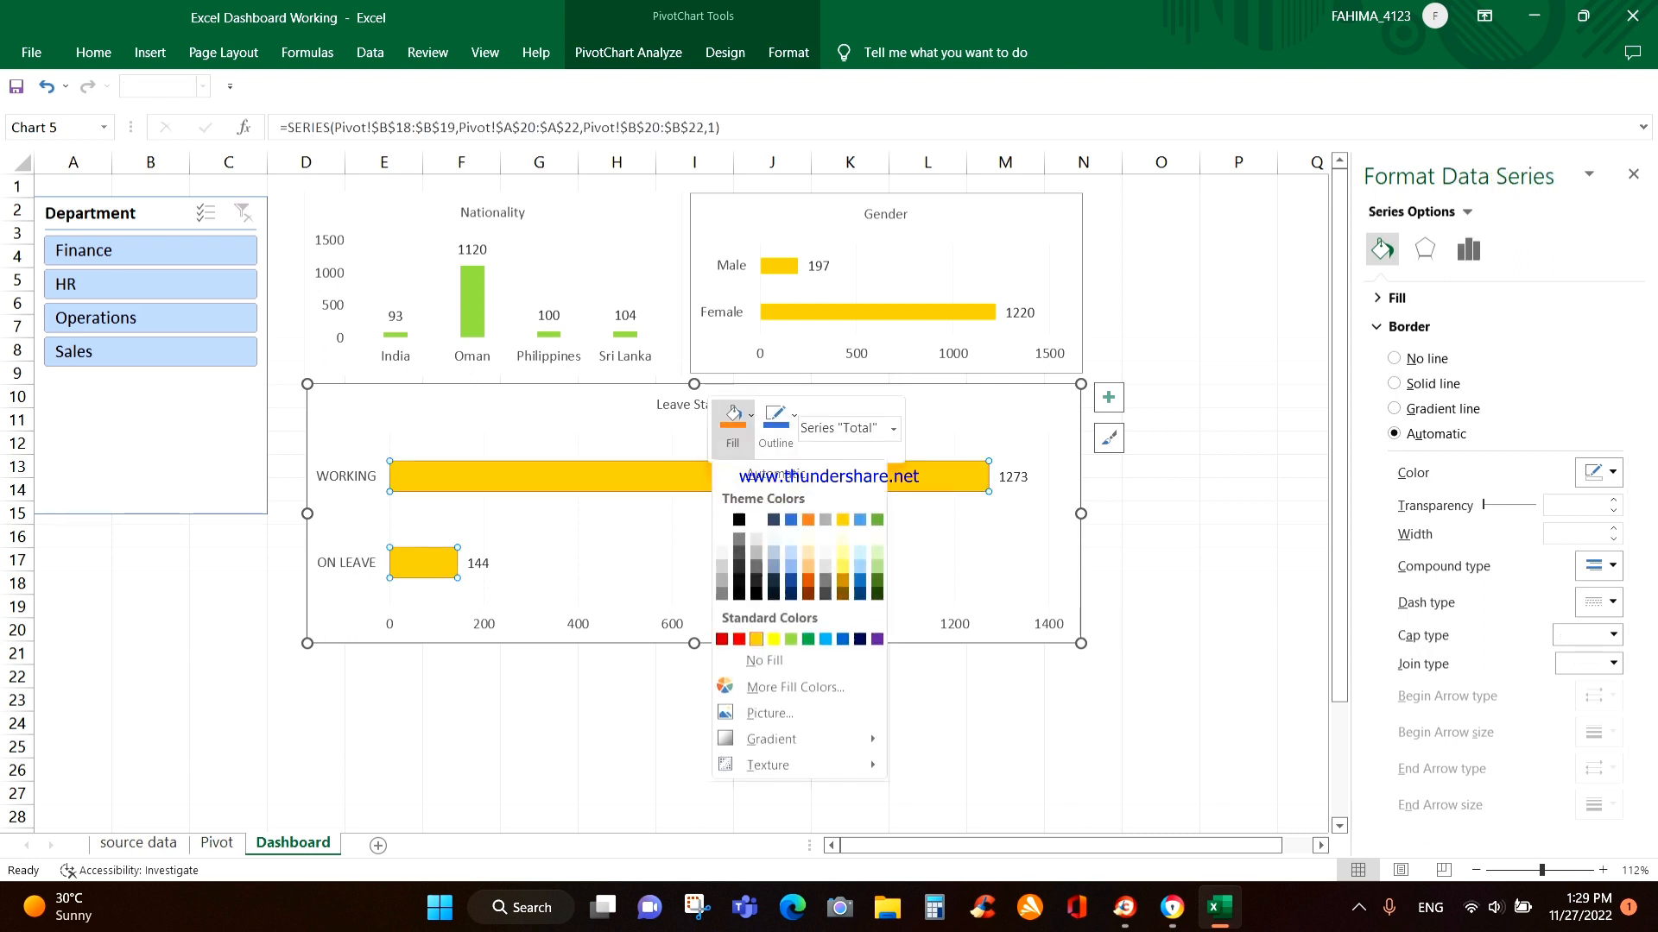
click(860, 550)
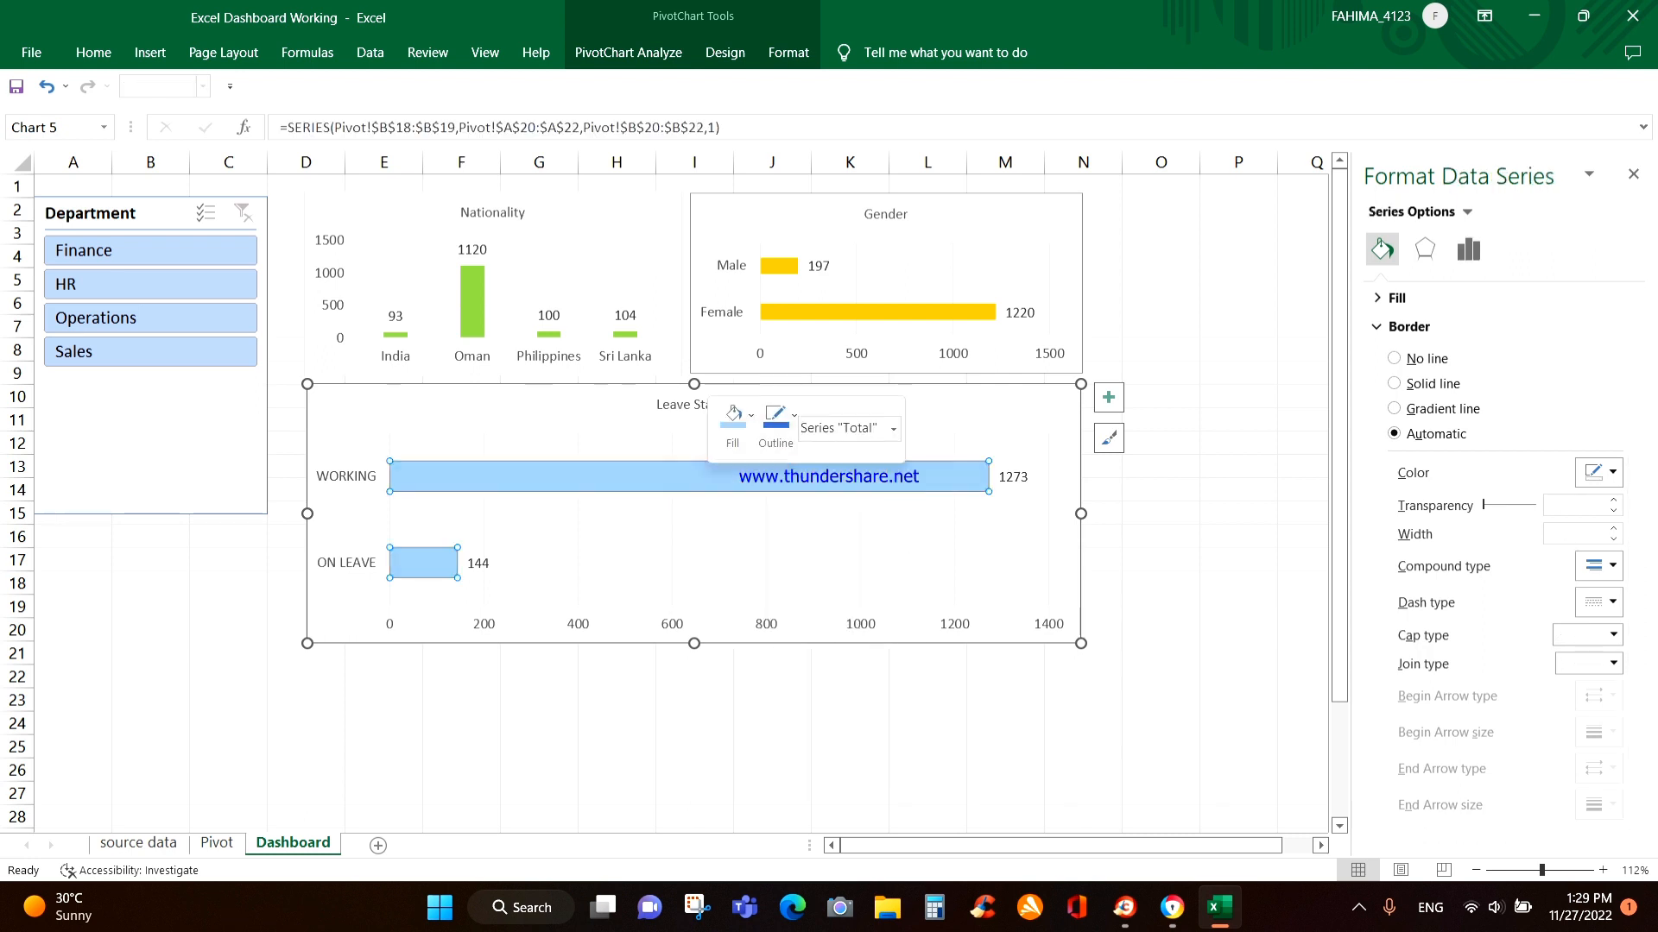
click(772, 794)
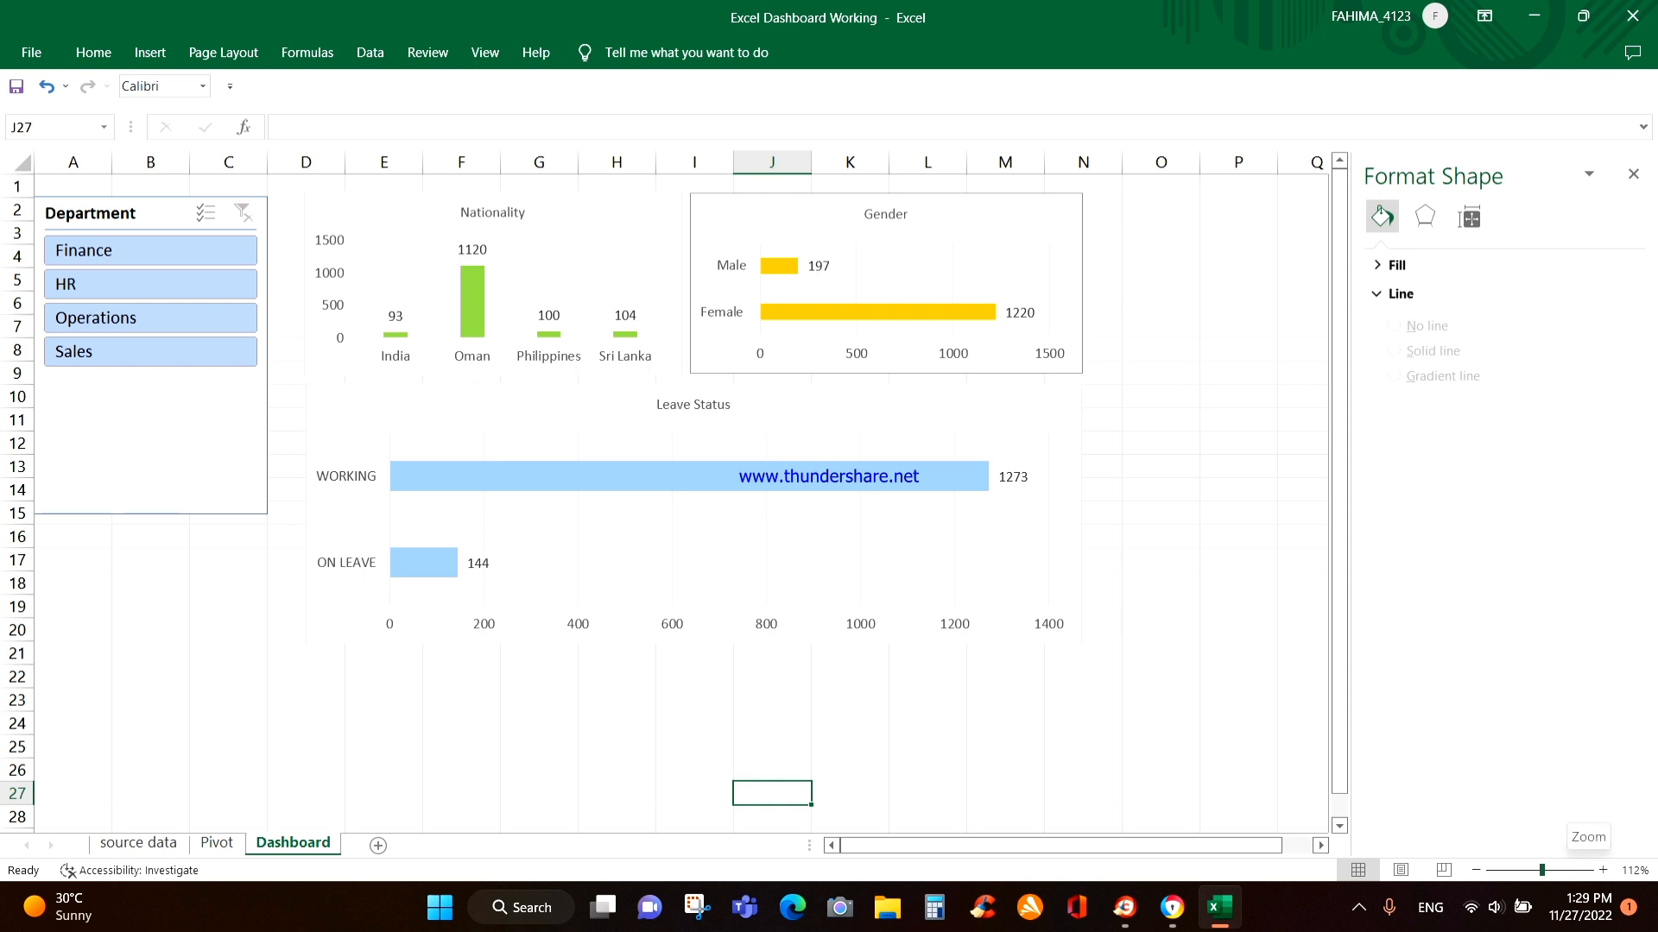
Enlarge the Dashboard view to 189% with the slicer and charts in sight, and close the Format Shape pane.
click(1565, 871)
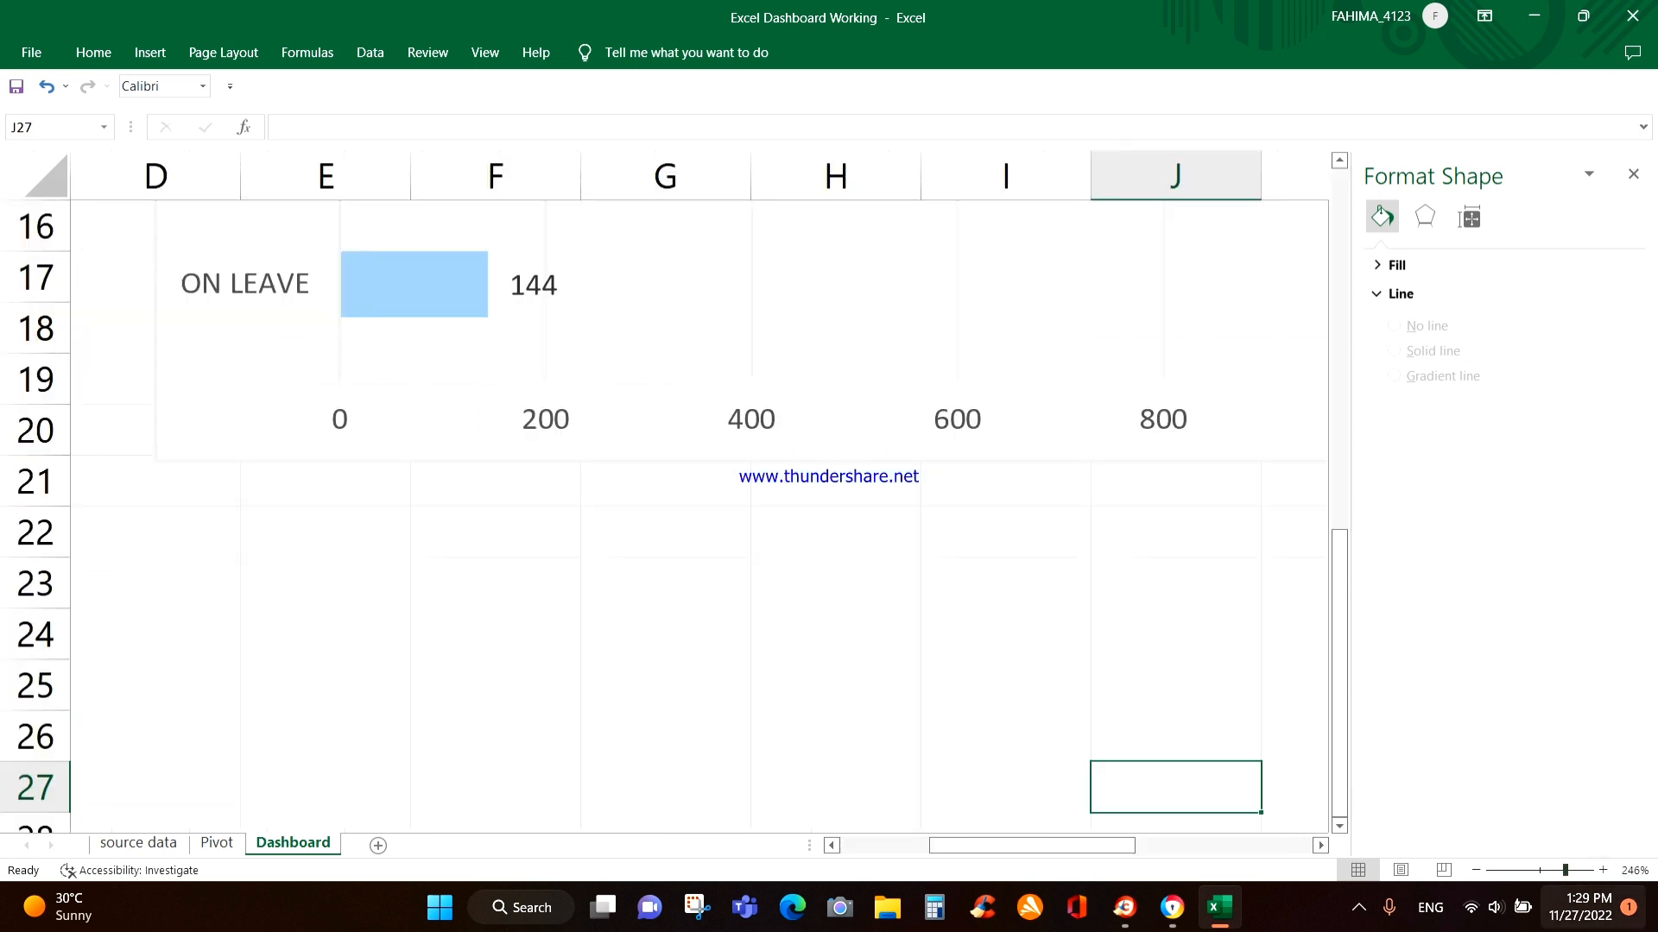
click(1580, 906)
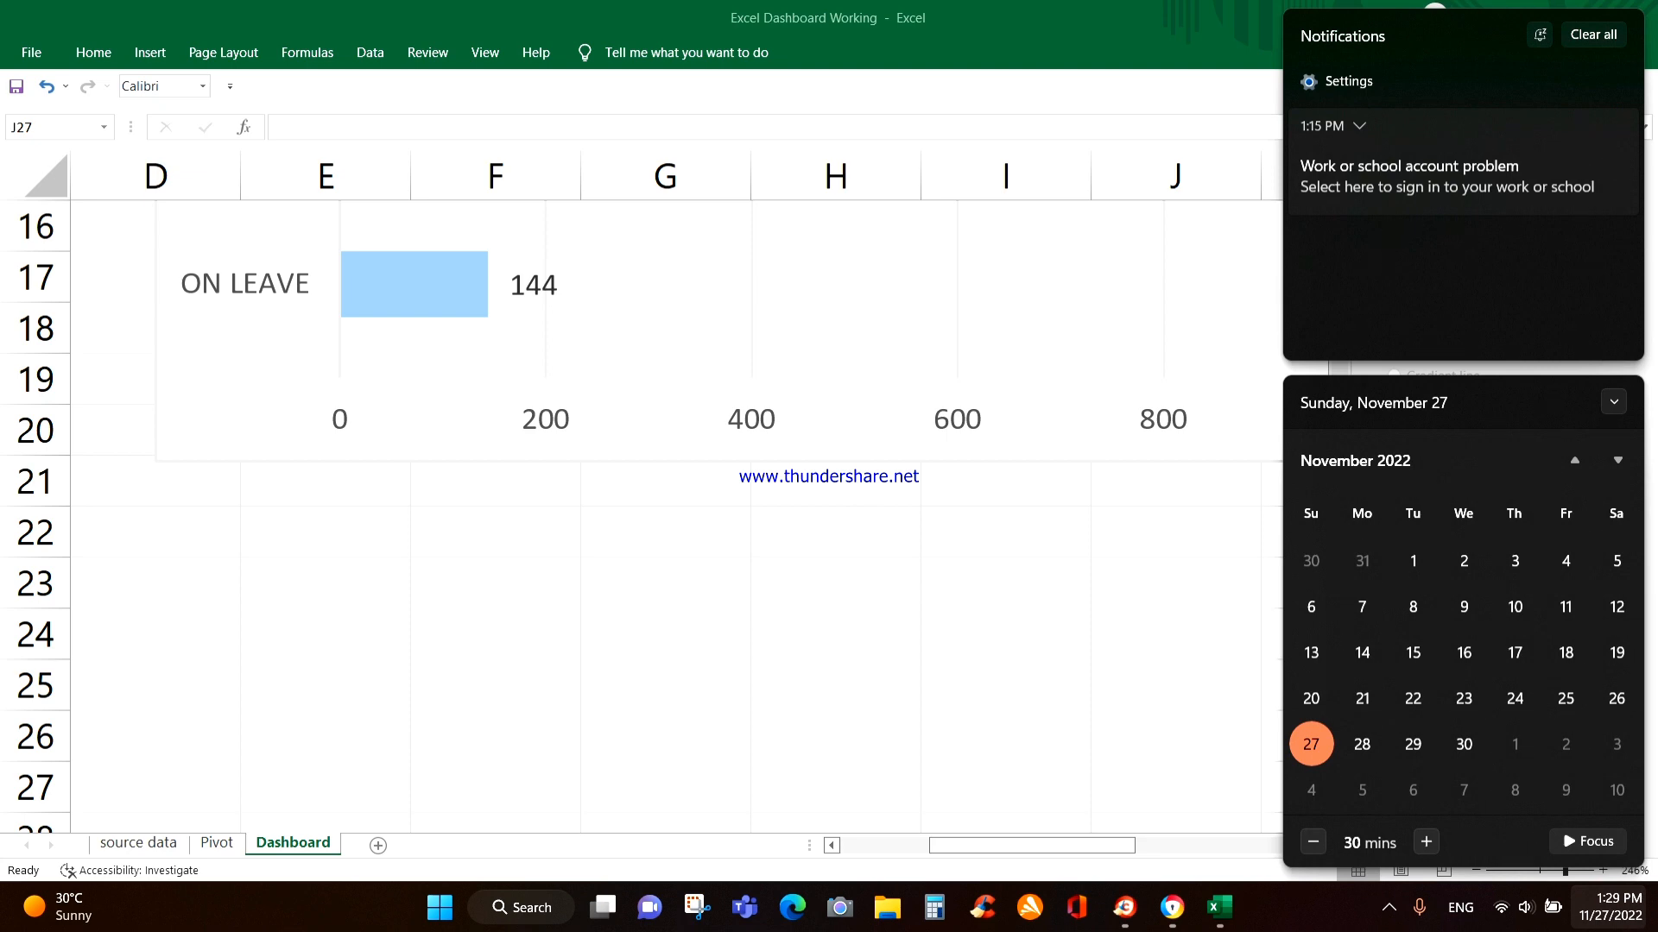
click(1607, 907)
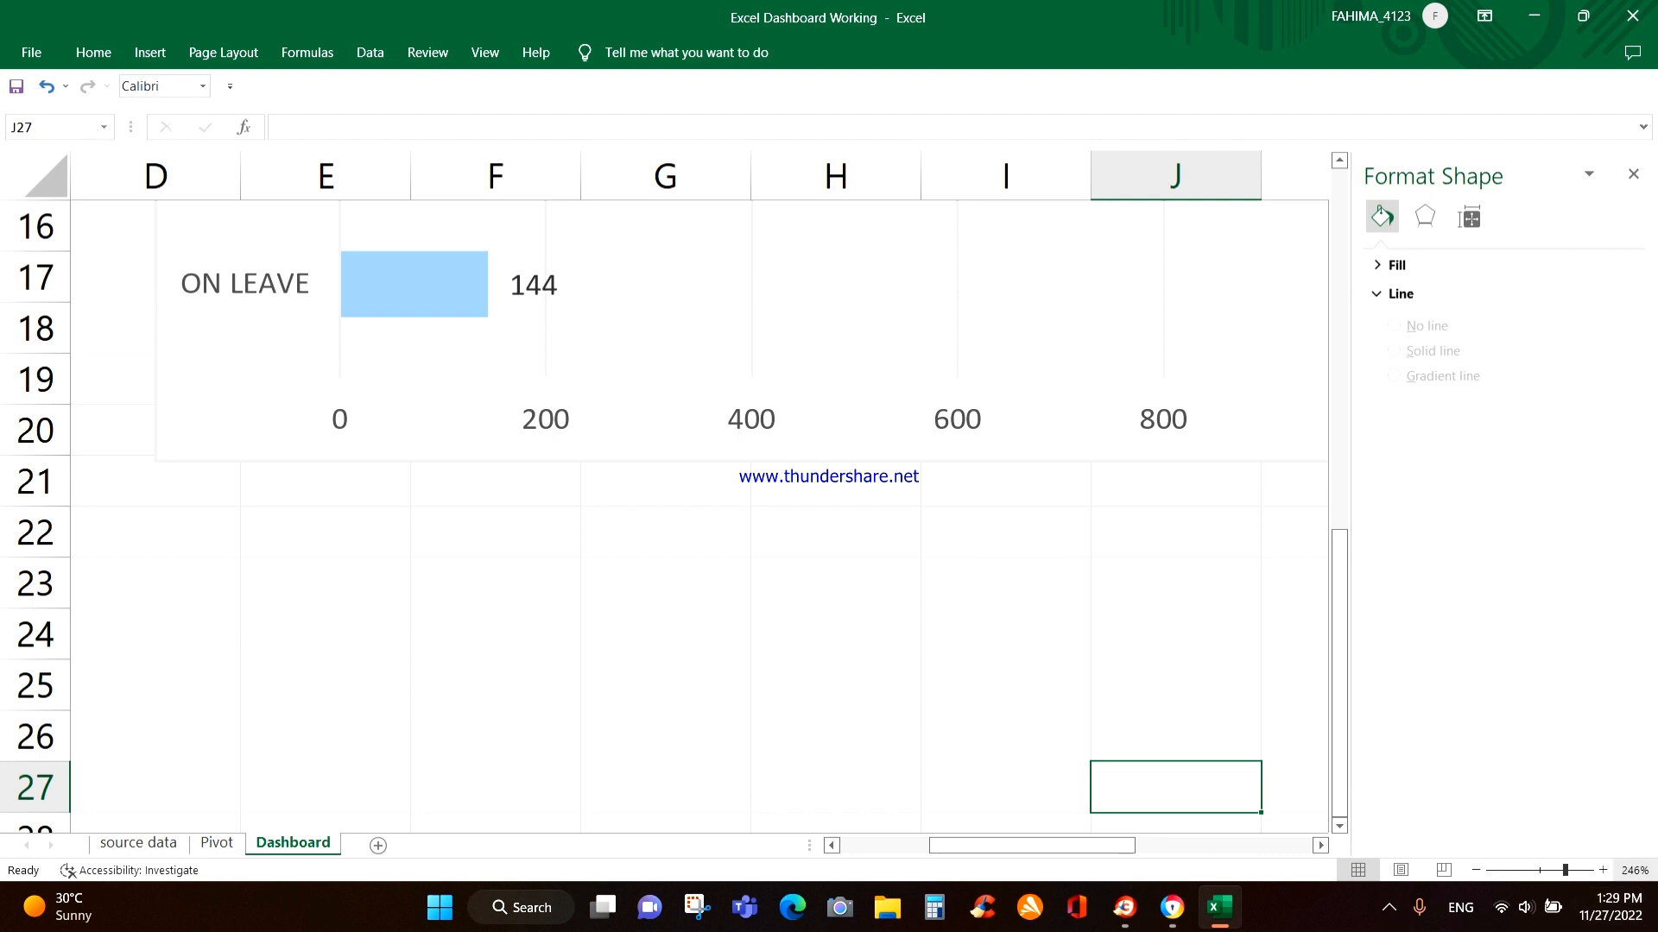
drag(1566, 870, 1556, 870)
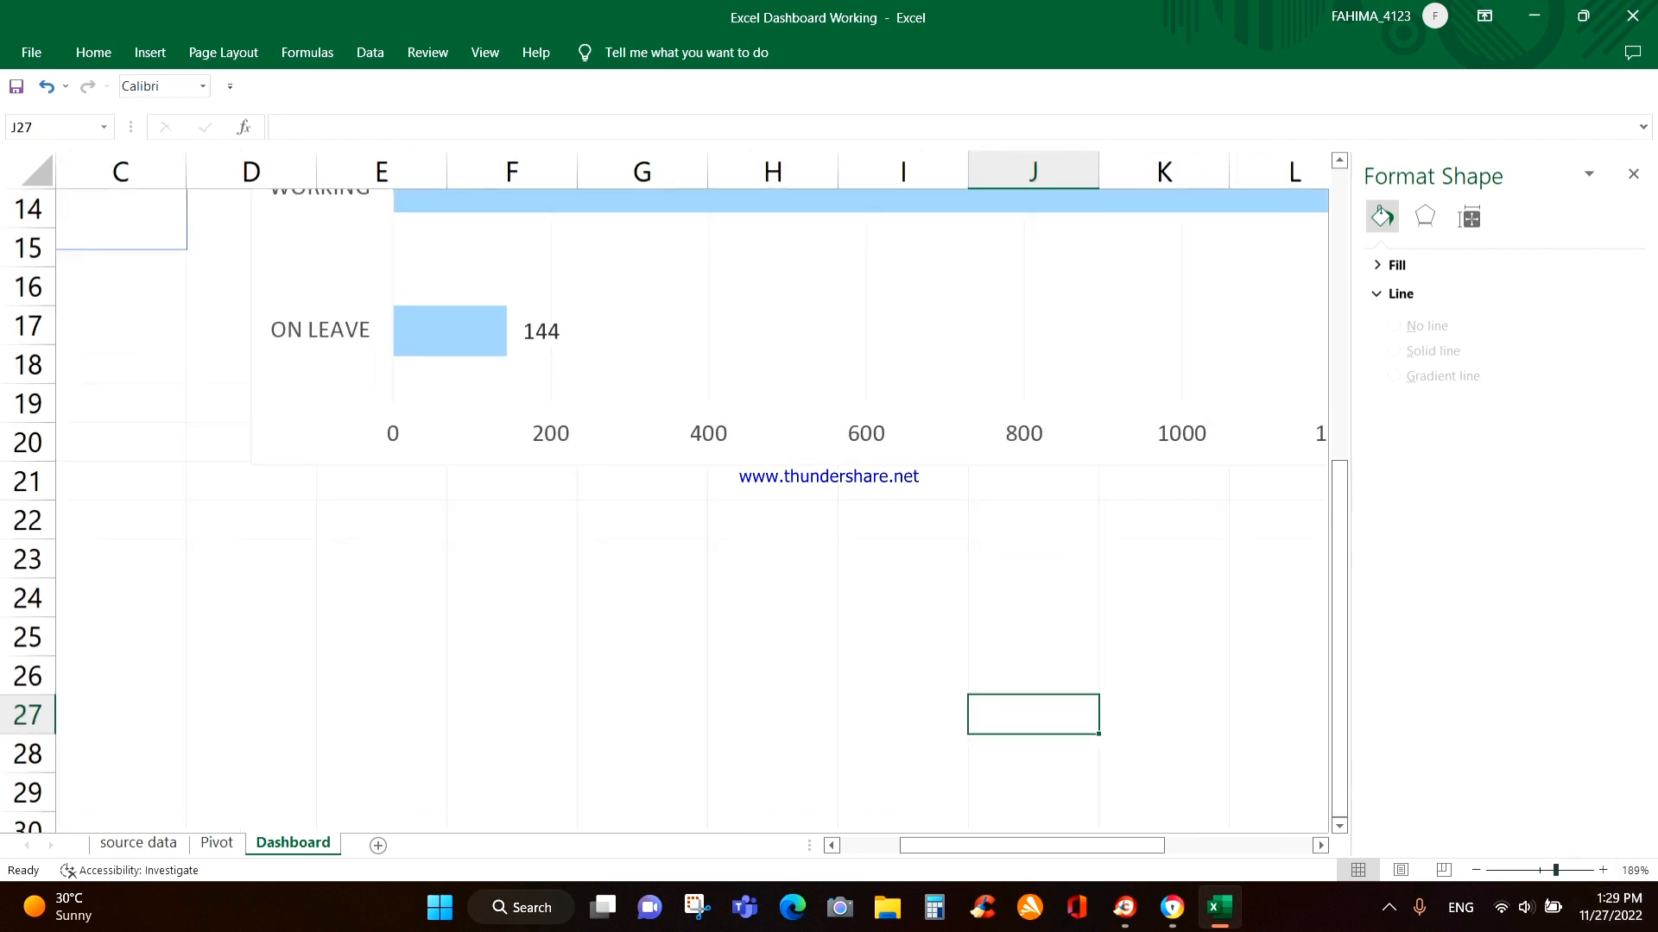
drag(1128, 846, 1059, 846)
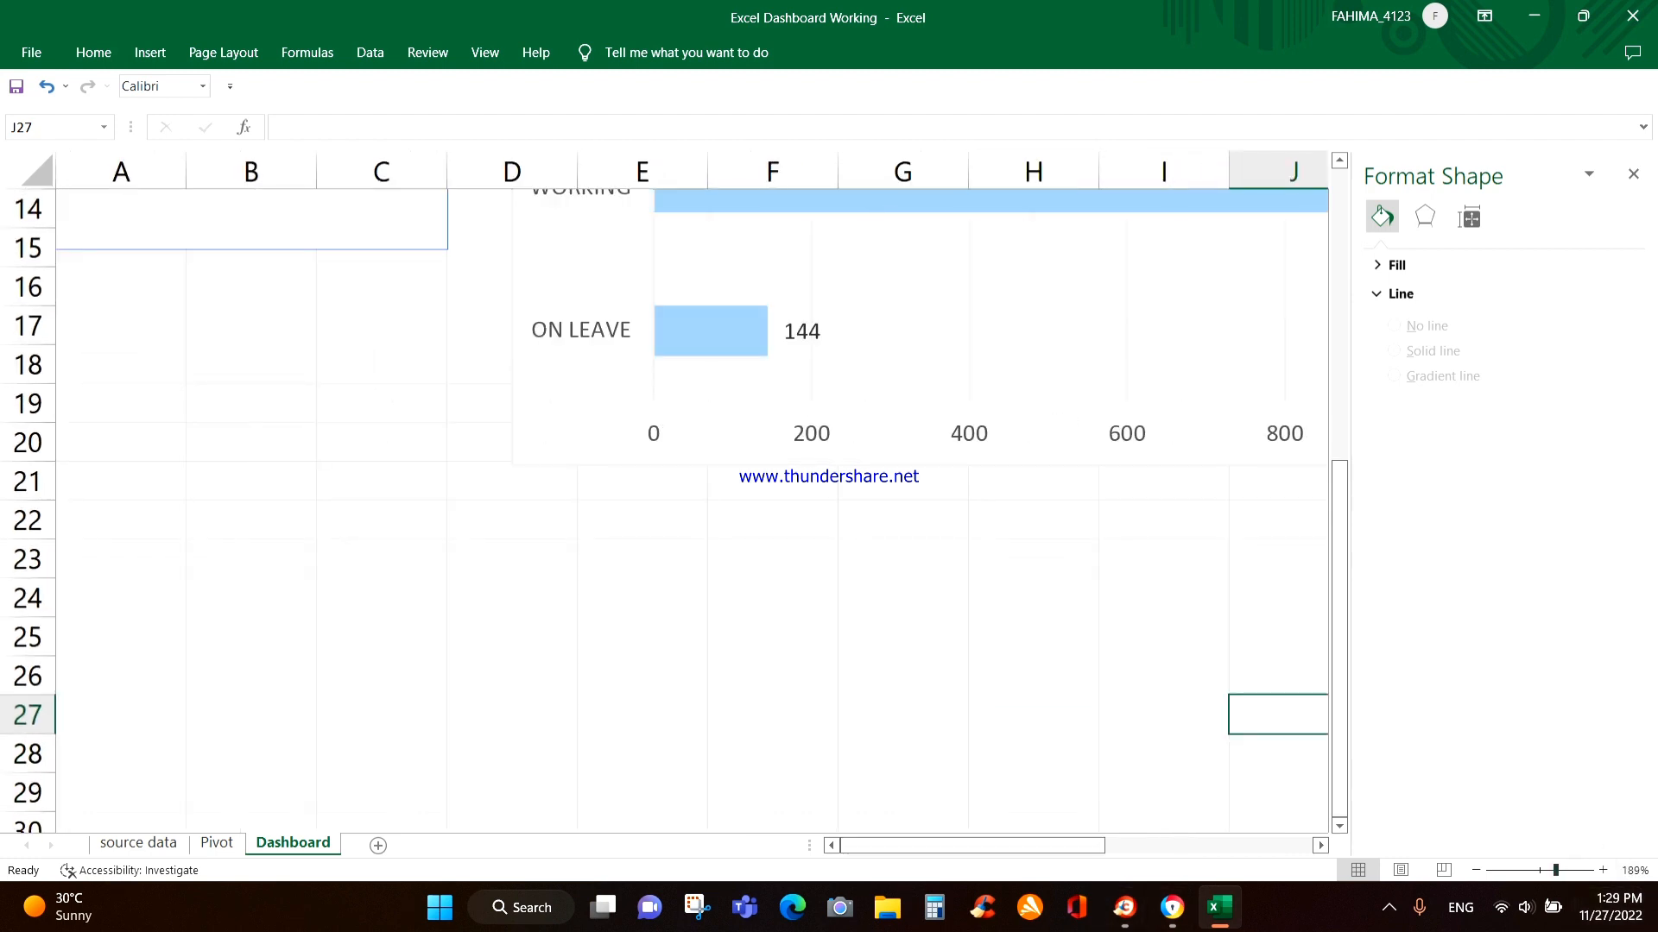
key(Up)
key(Up)
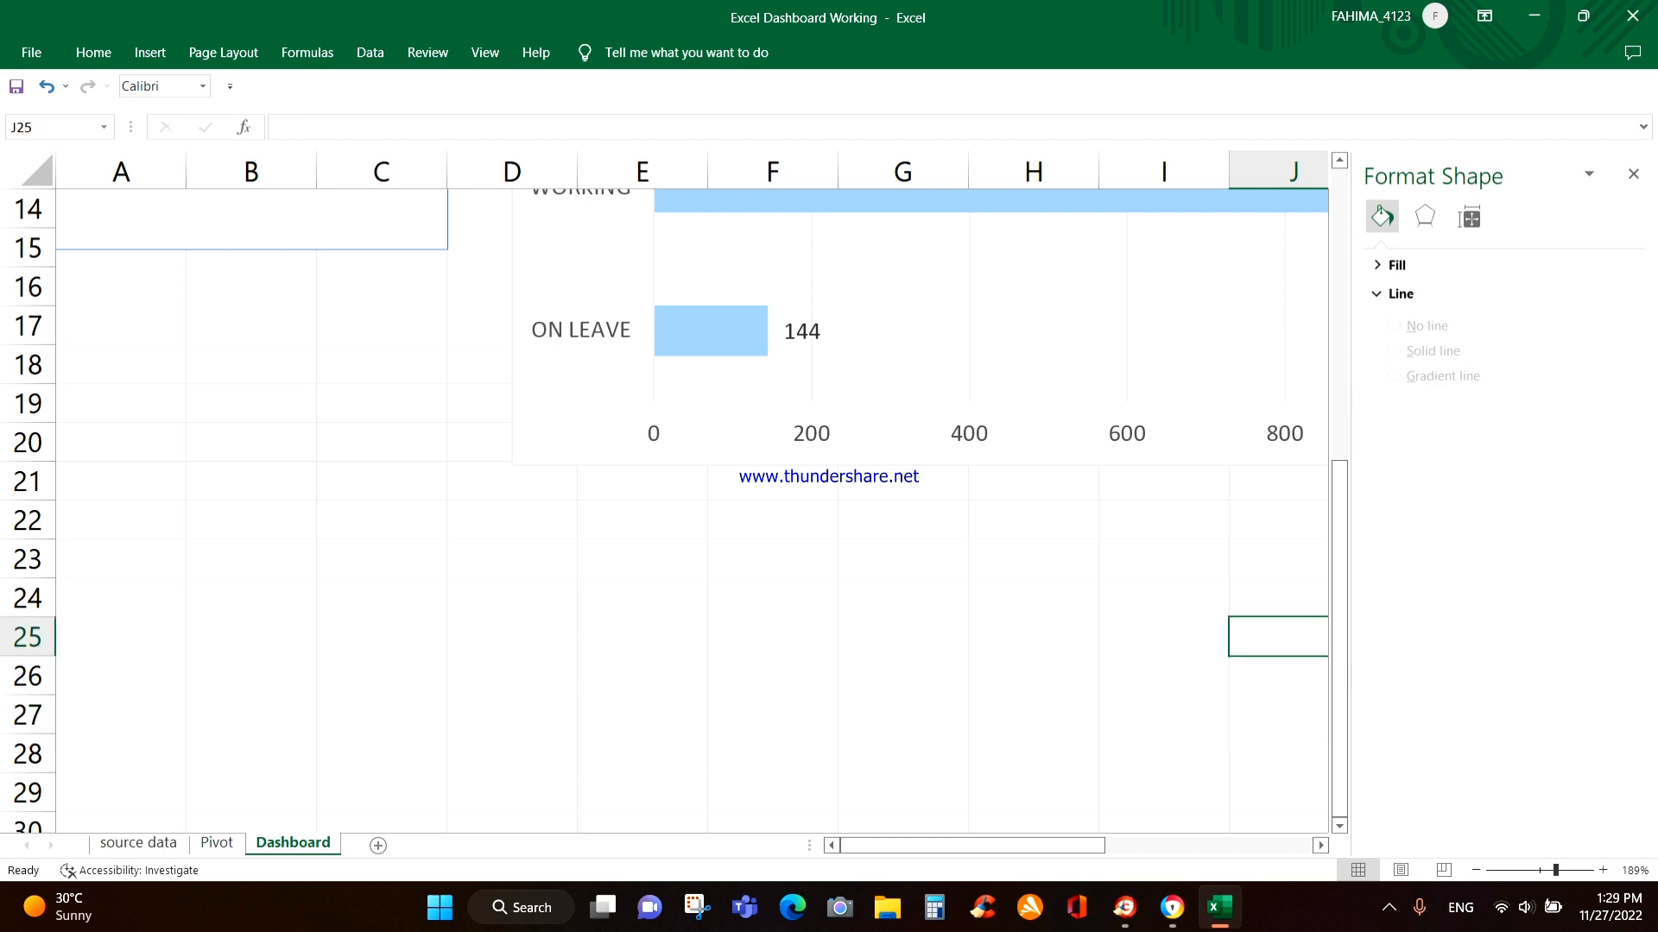
scroll(691, 509, up, 4)
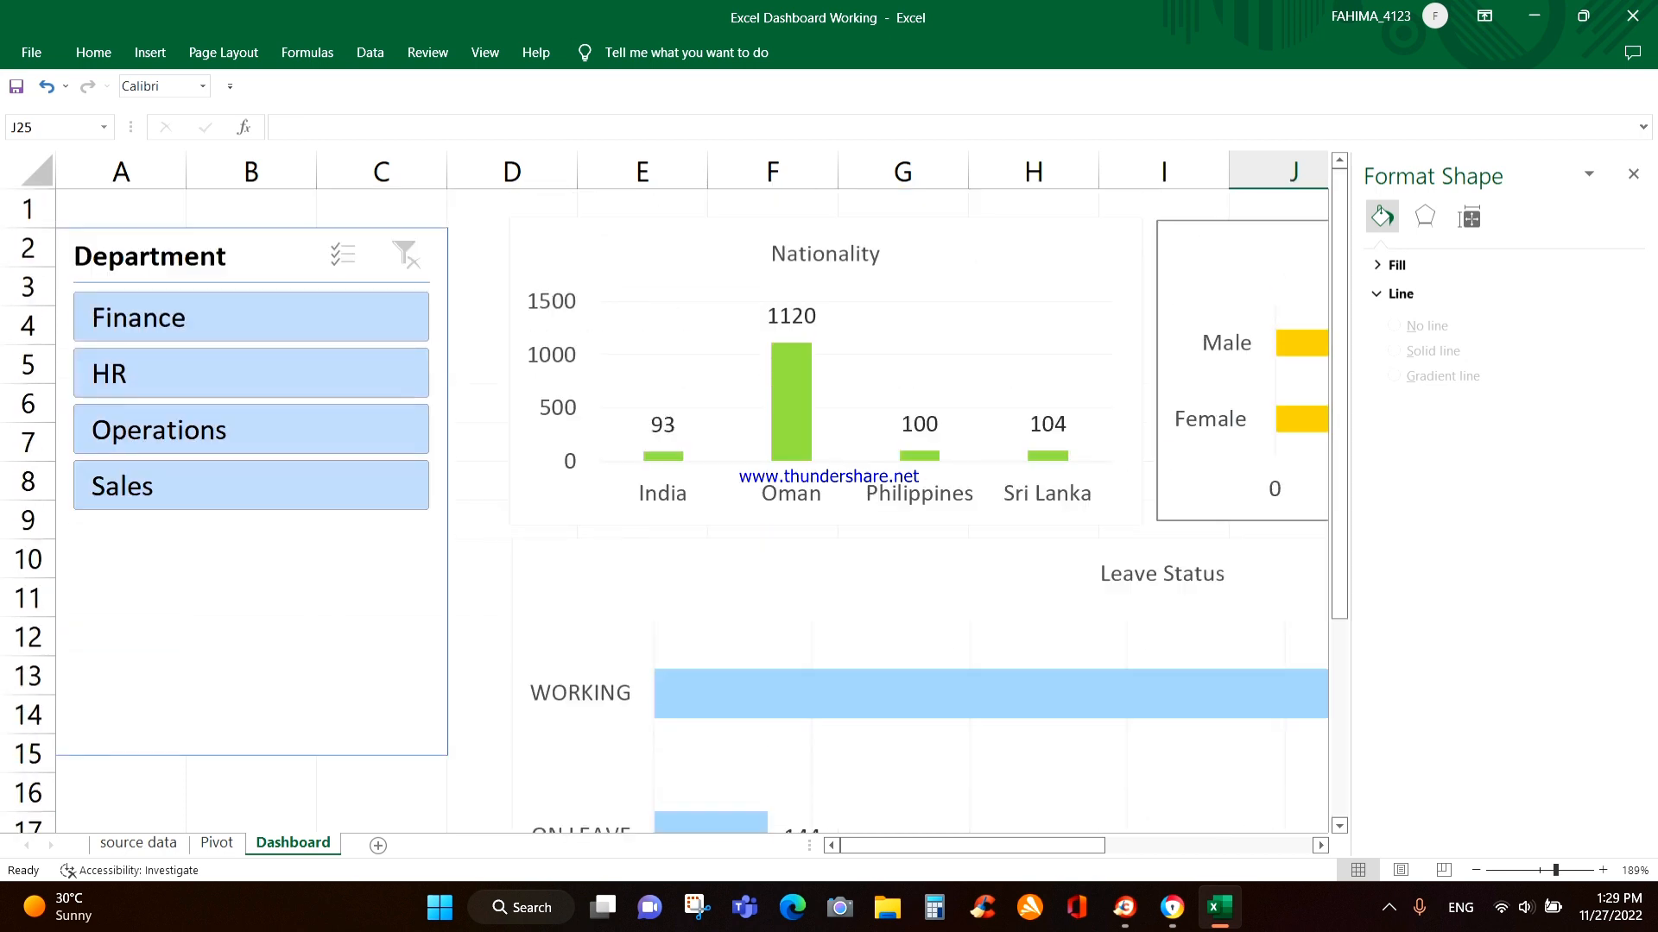
click(1632, 174)
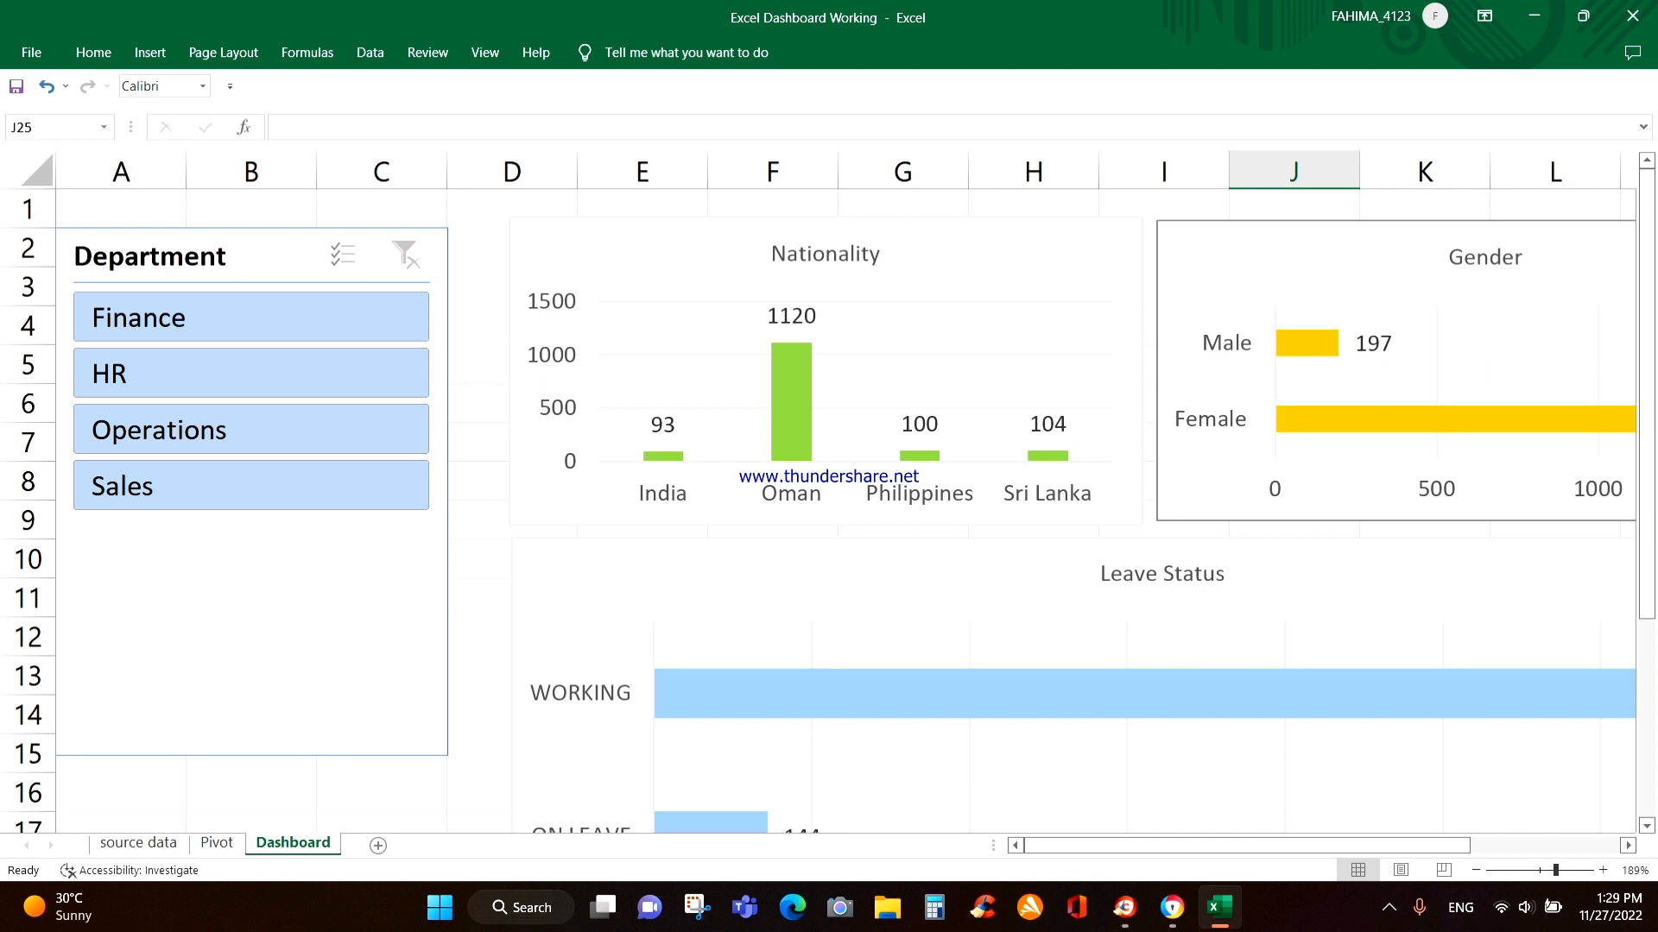
Connect the Department slicer to the Gender and Emp_Status reports as well, and lengthen the slicer to the Leave Status chart's lower edge.
click(252, 604)
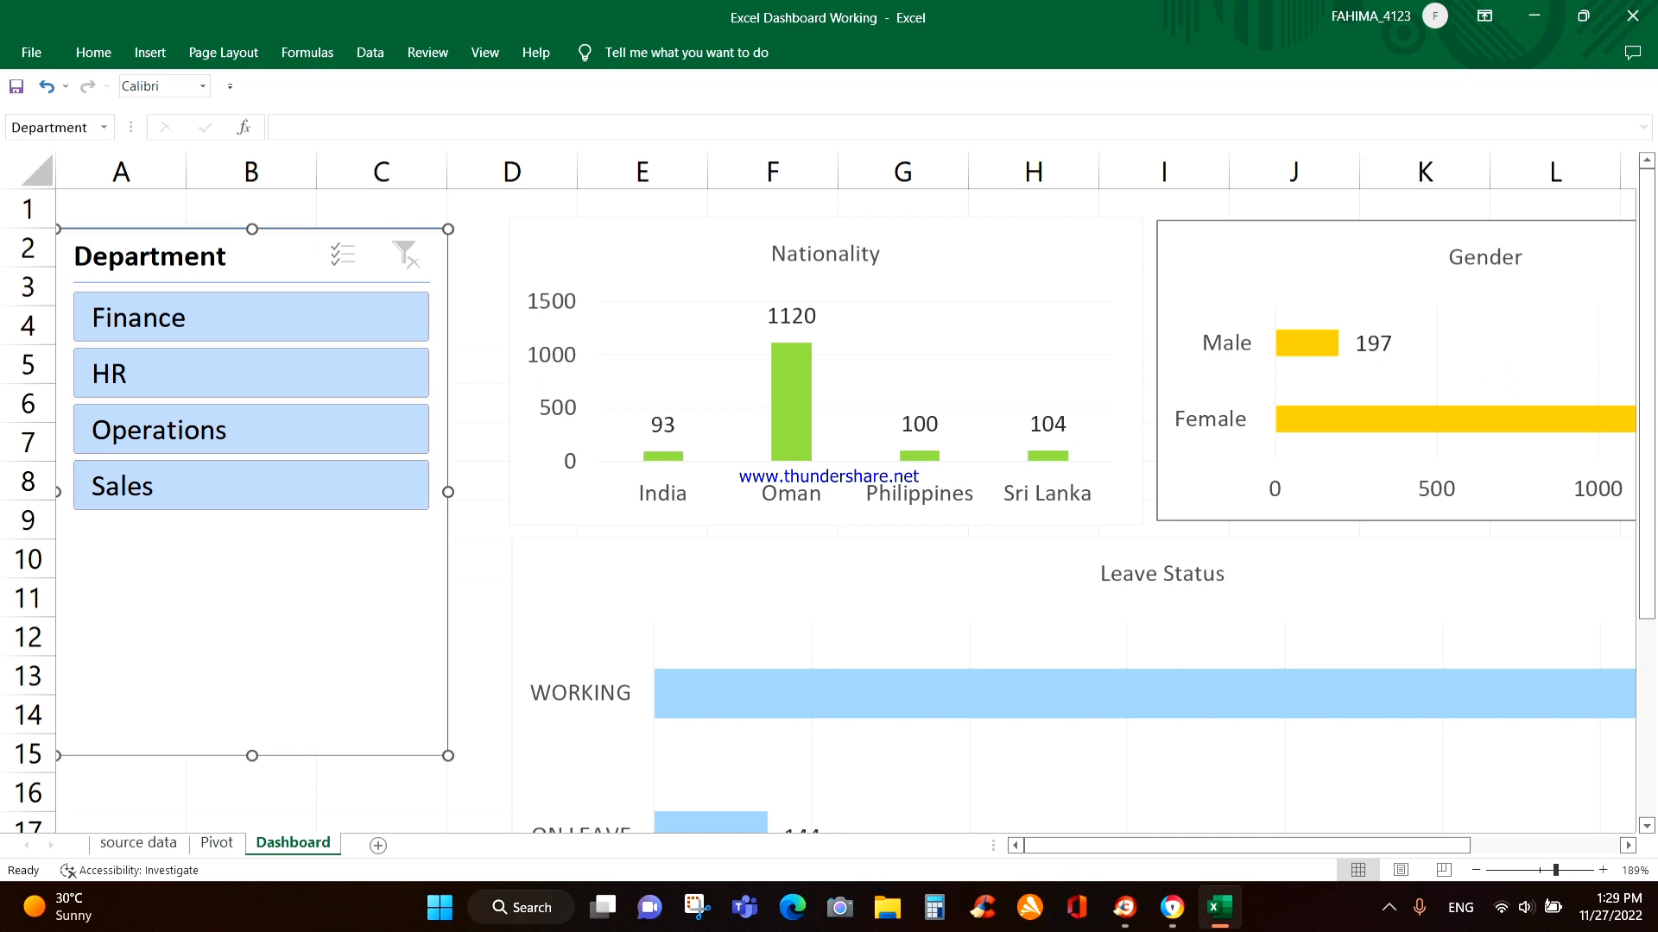
right_click(180, 245)
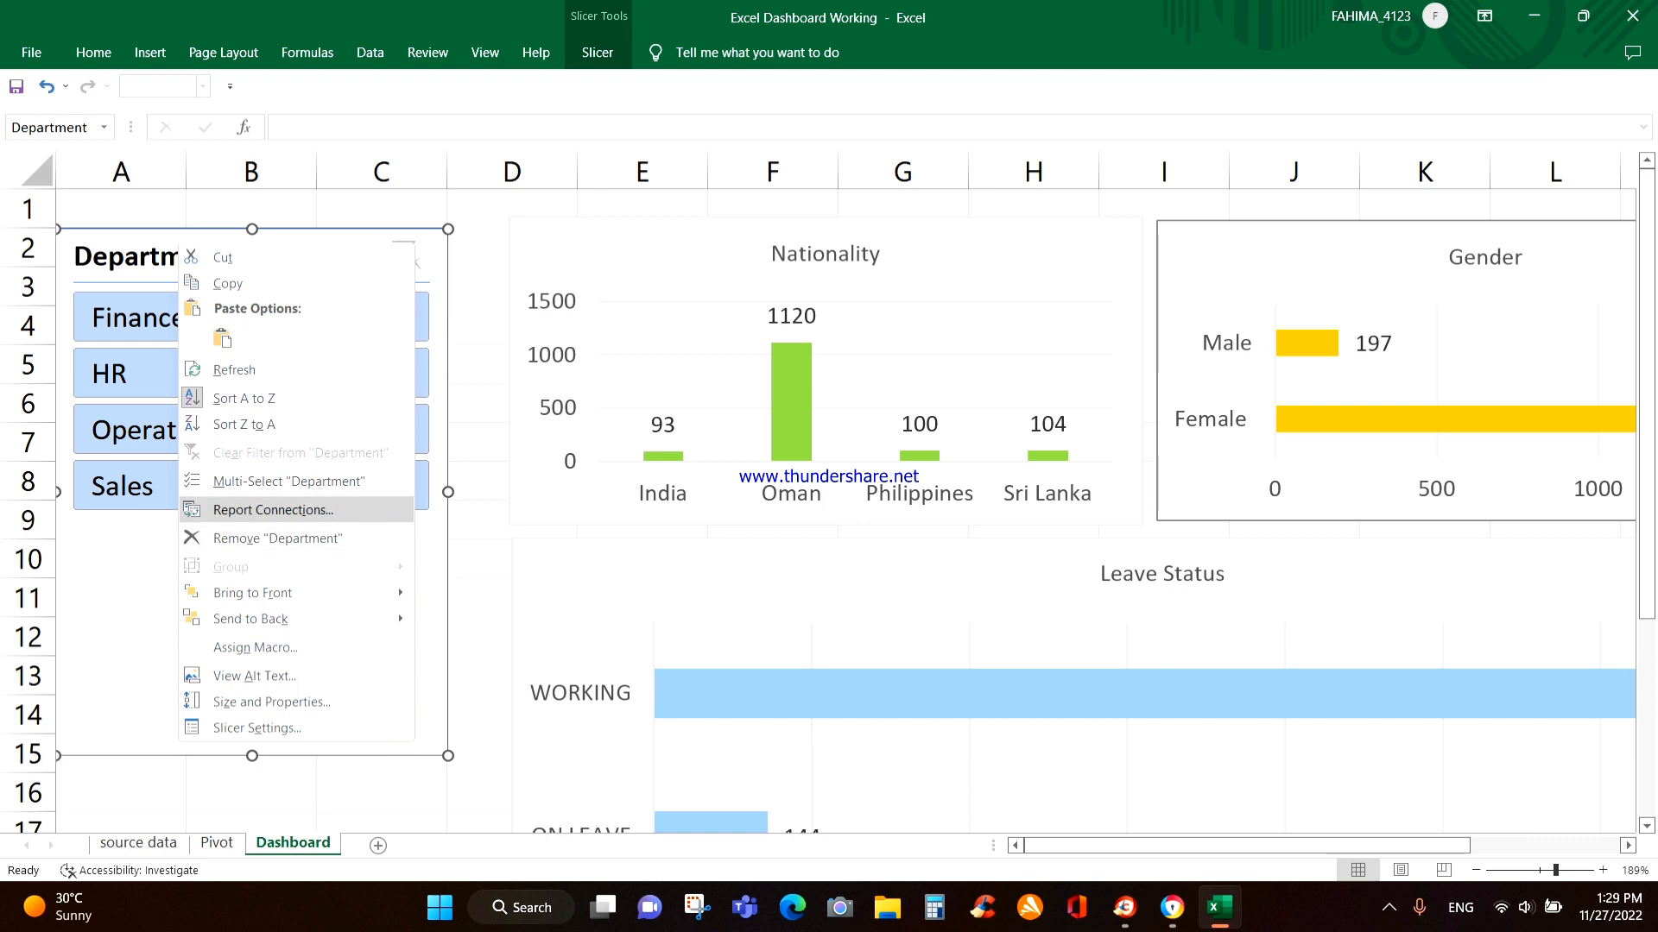
key(Return)
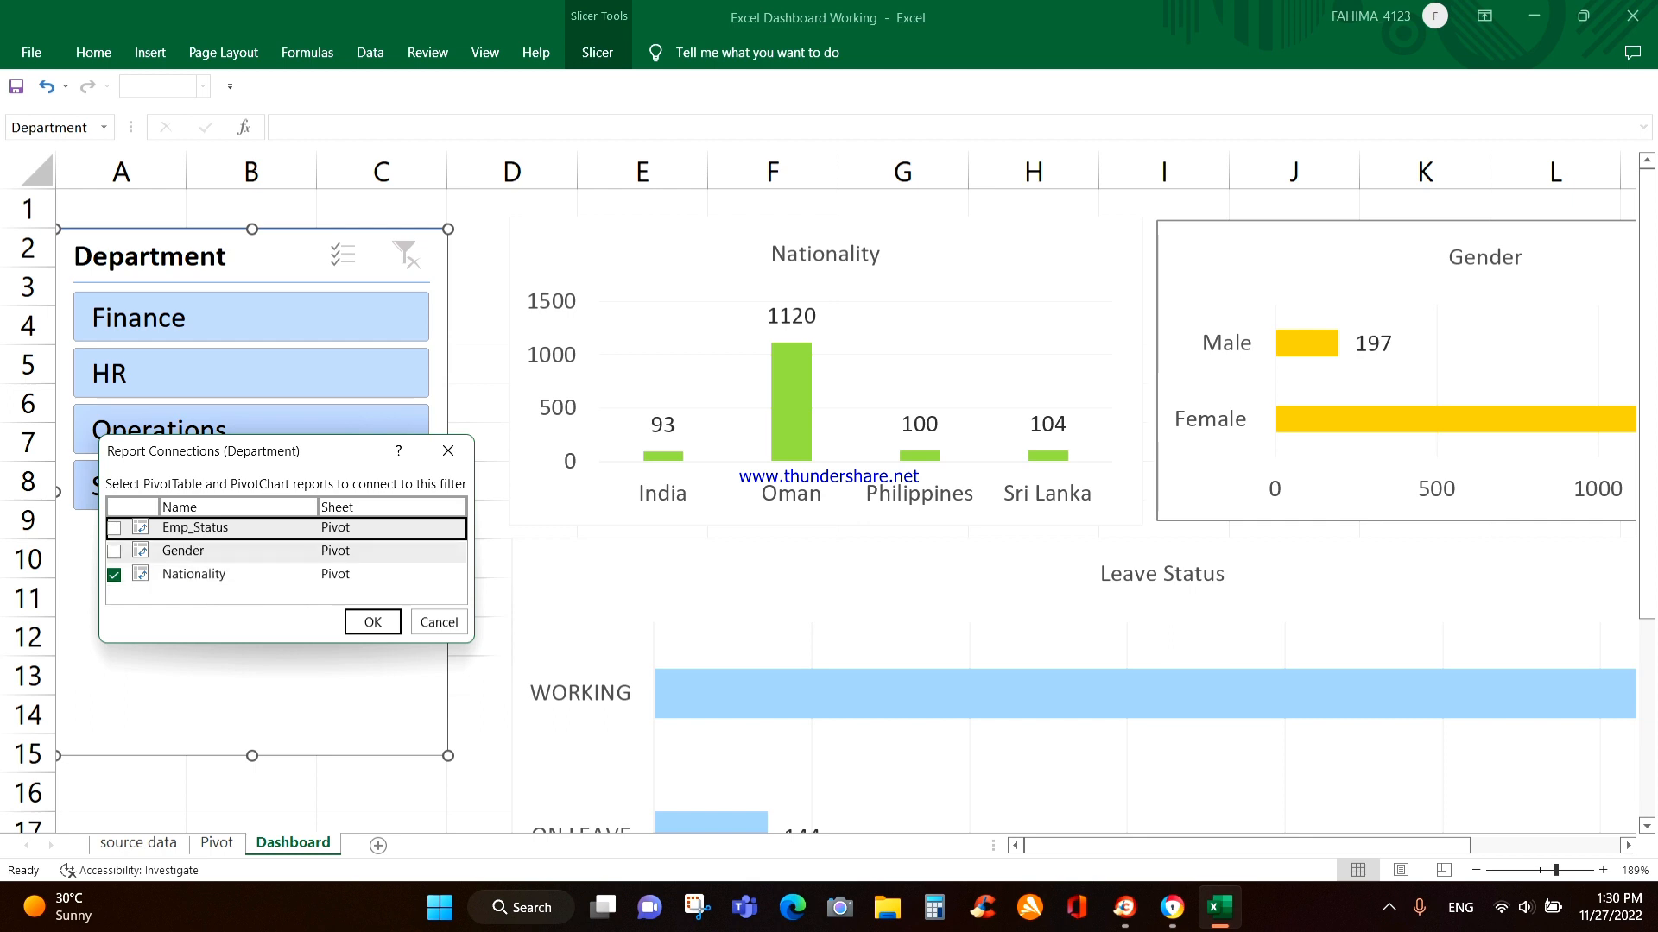
click(114, 552)
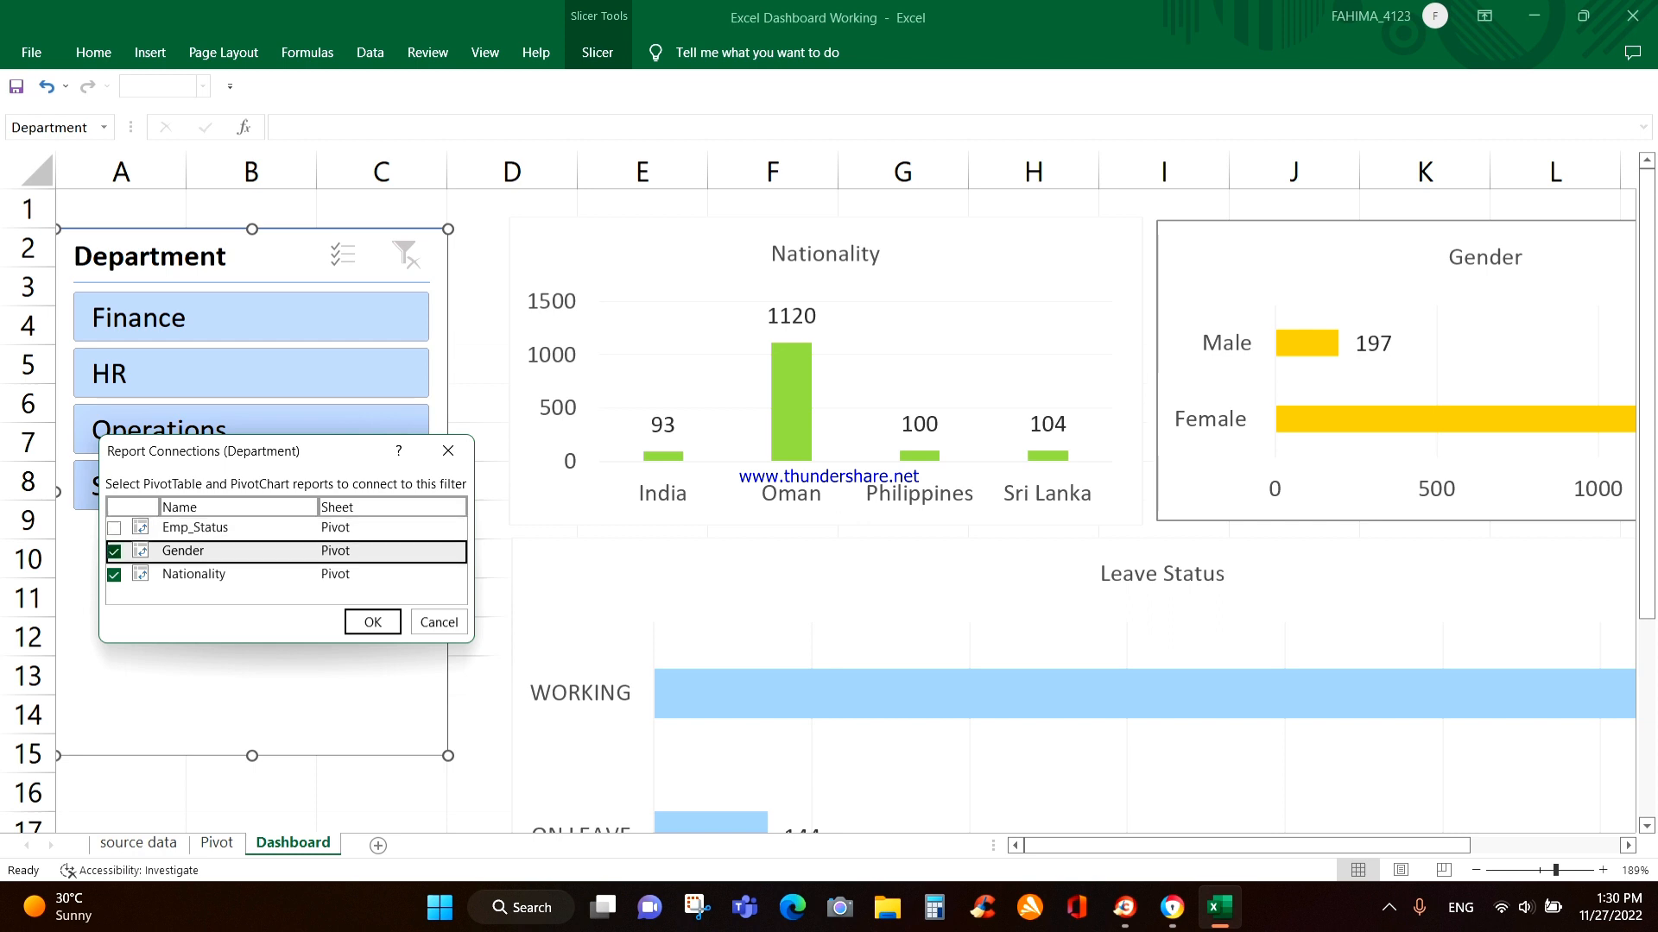
click(114, 528)
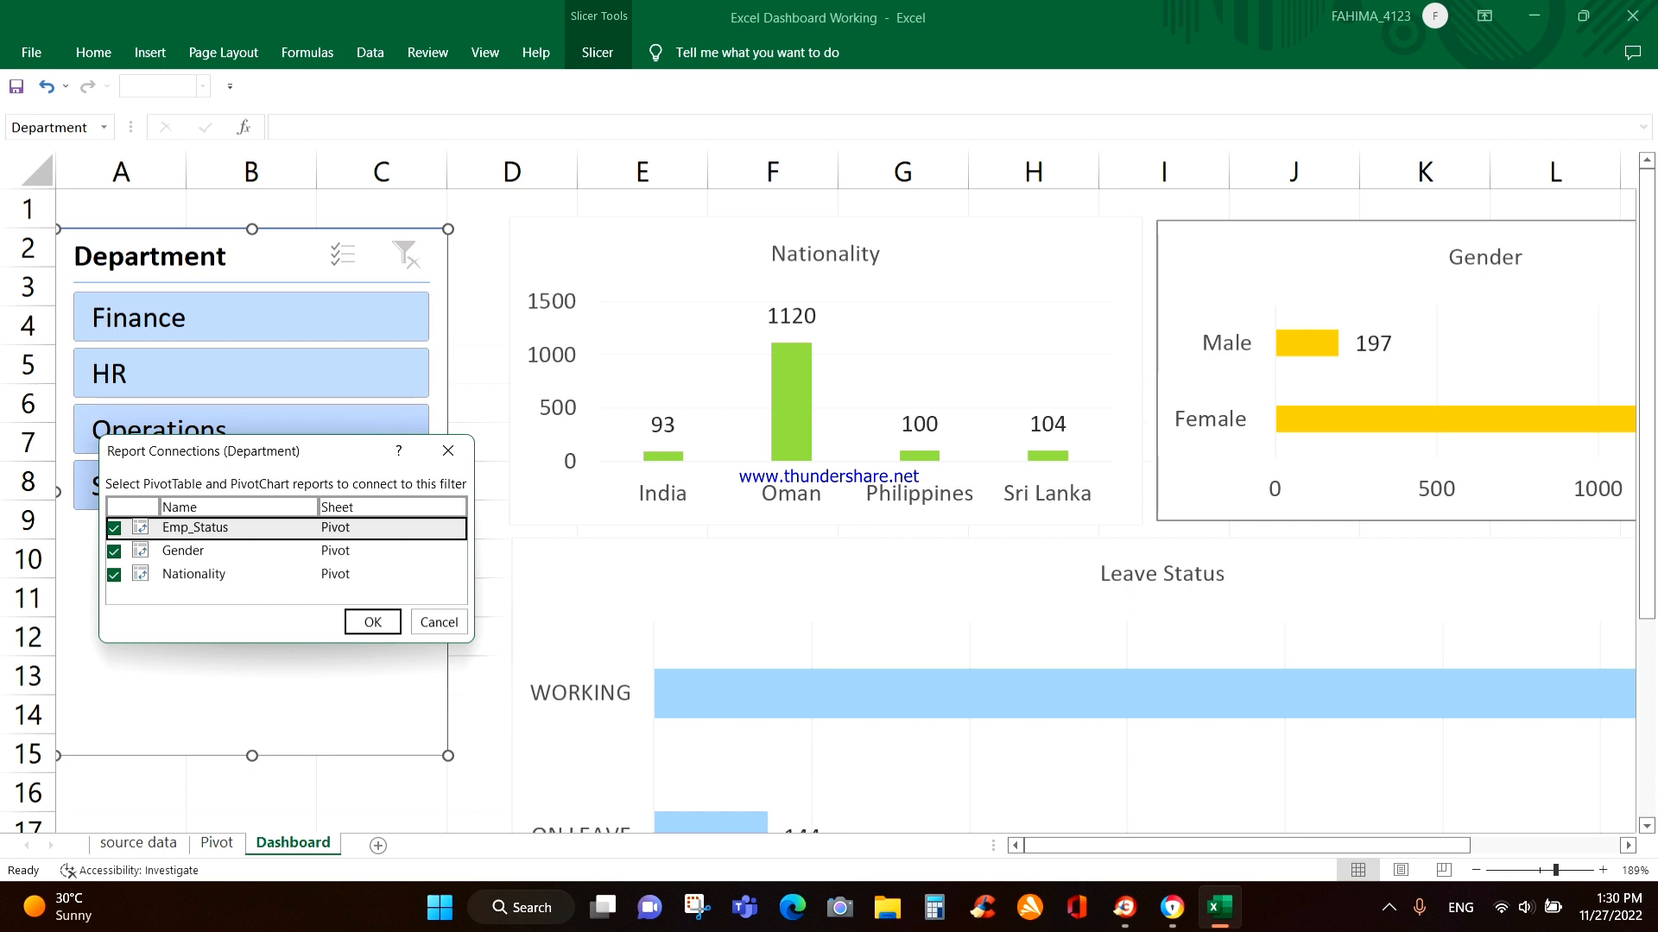
key(Return)
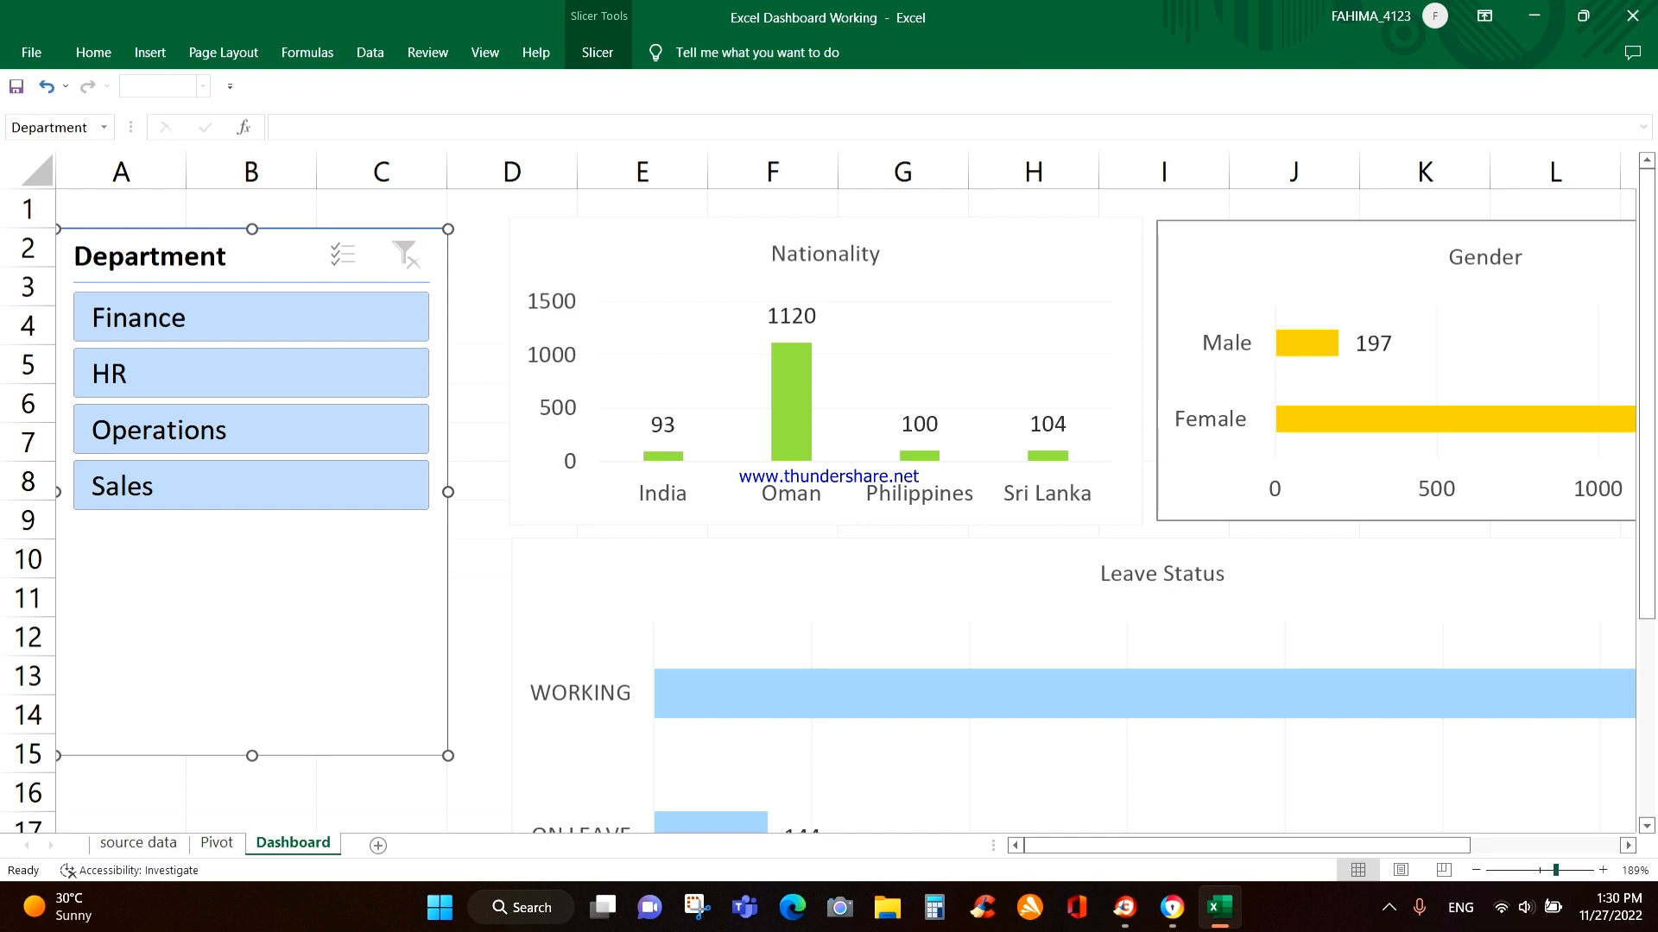
drag(1556, 870, 1545, 870)
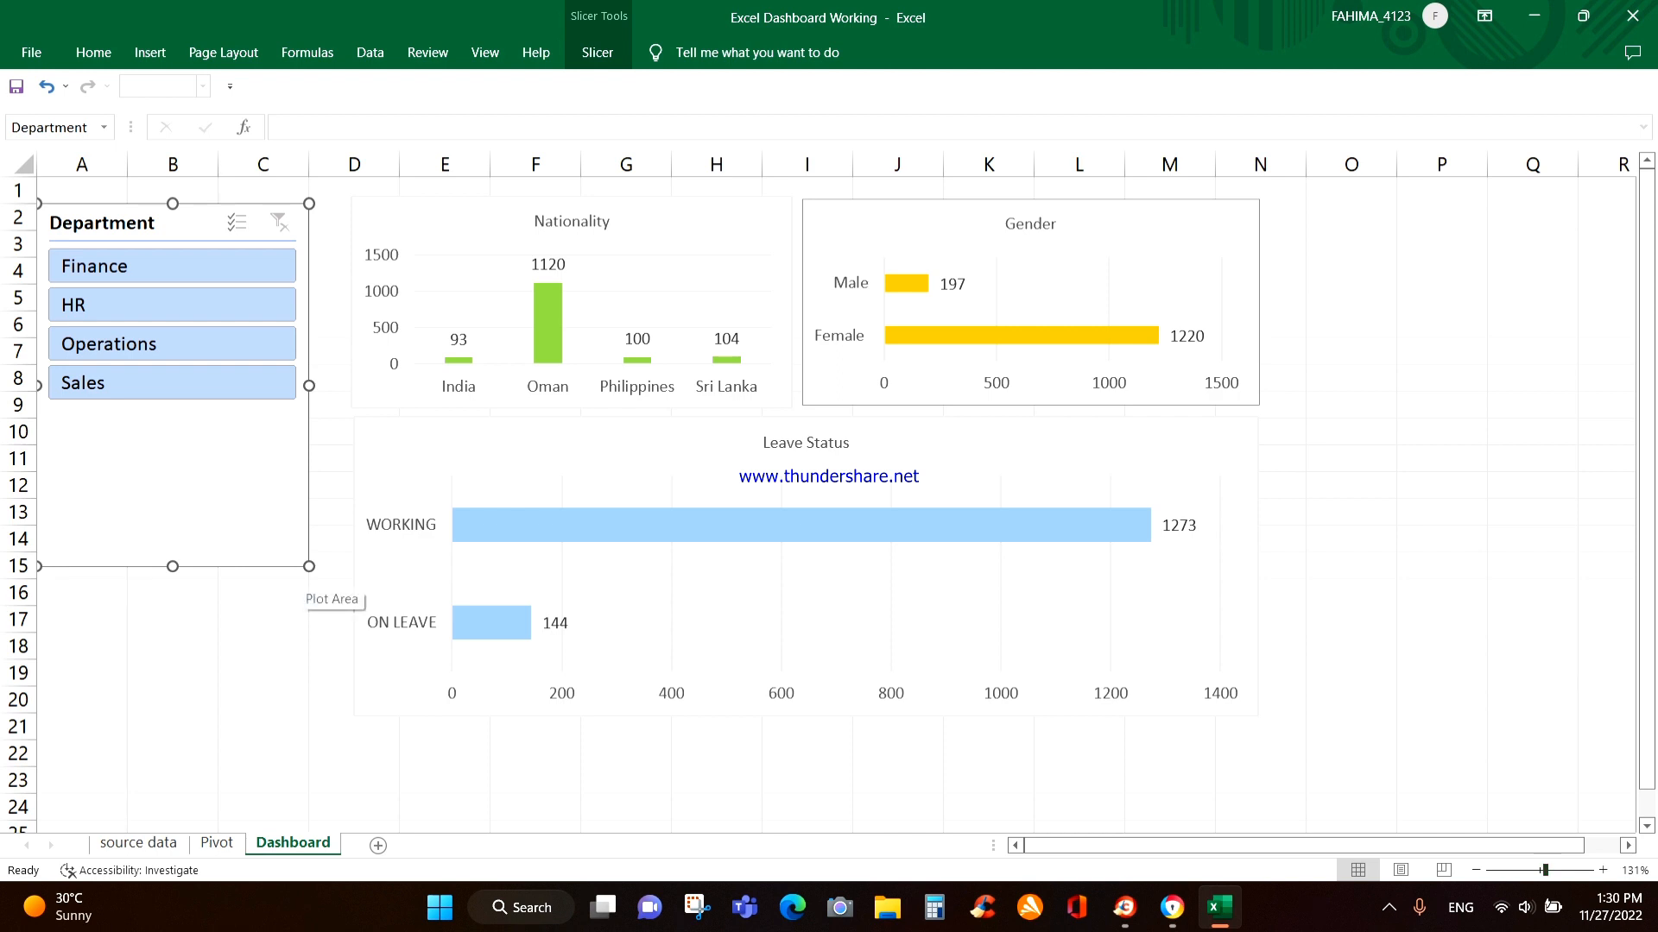
drag(172, 566, 172, 713)
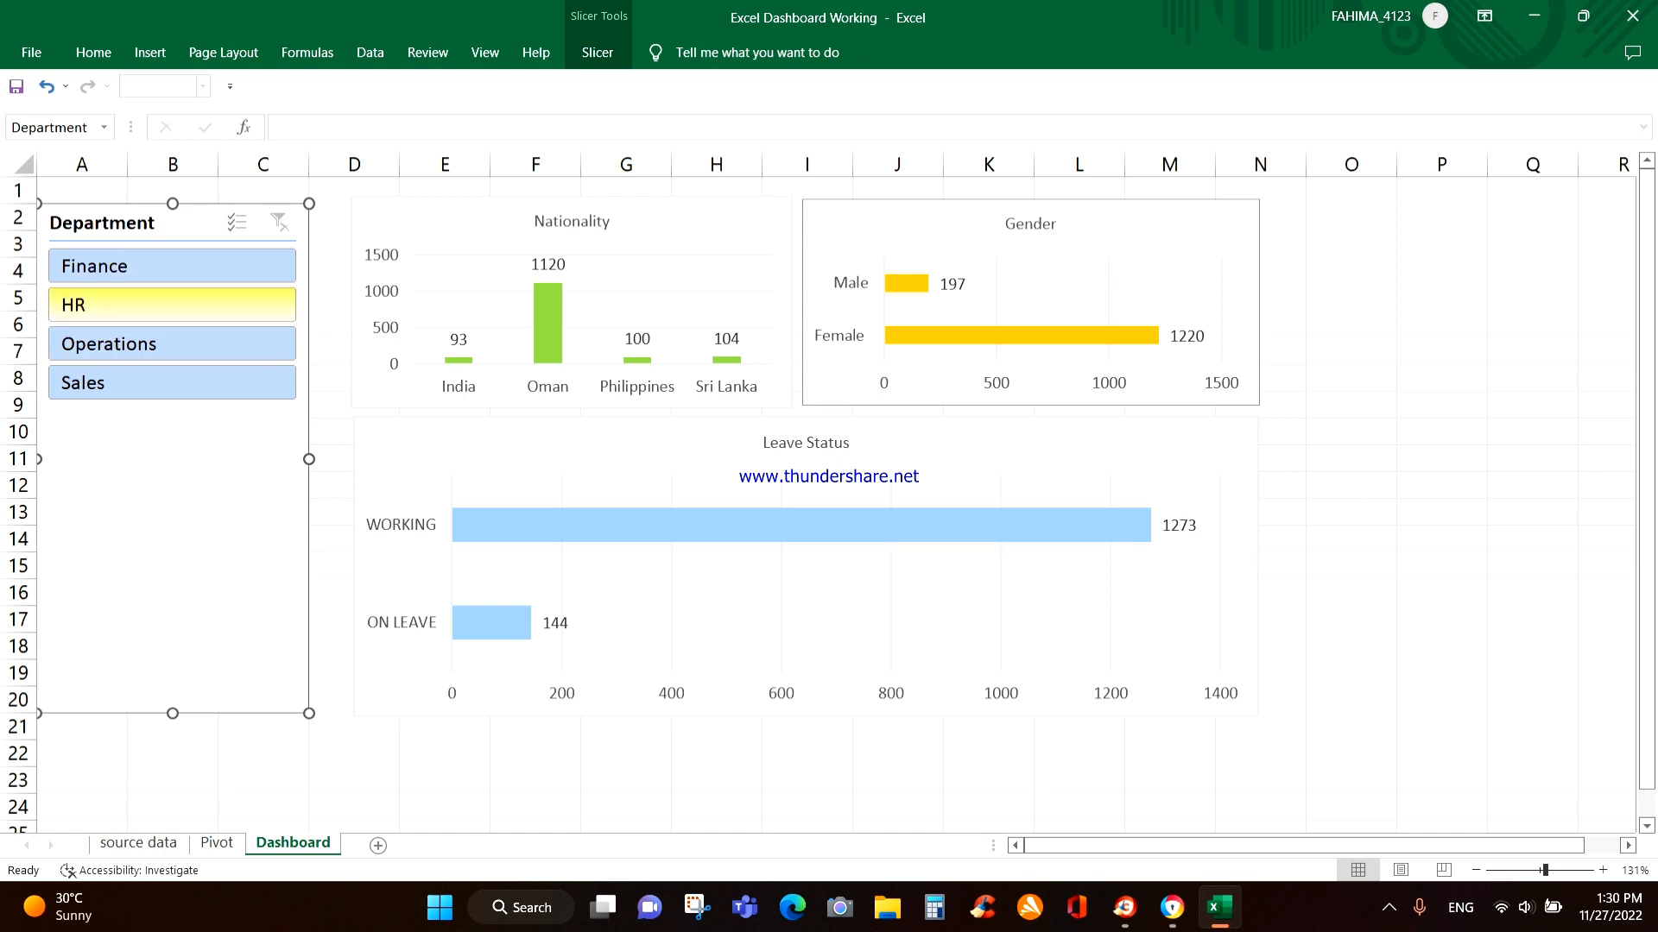
Filter the dashboard charts by Finance, HR, Operations and Sales in turn with the Department slicer, leaving Sales selected.
click(172, 266)
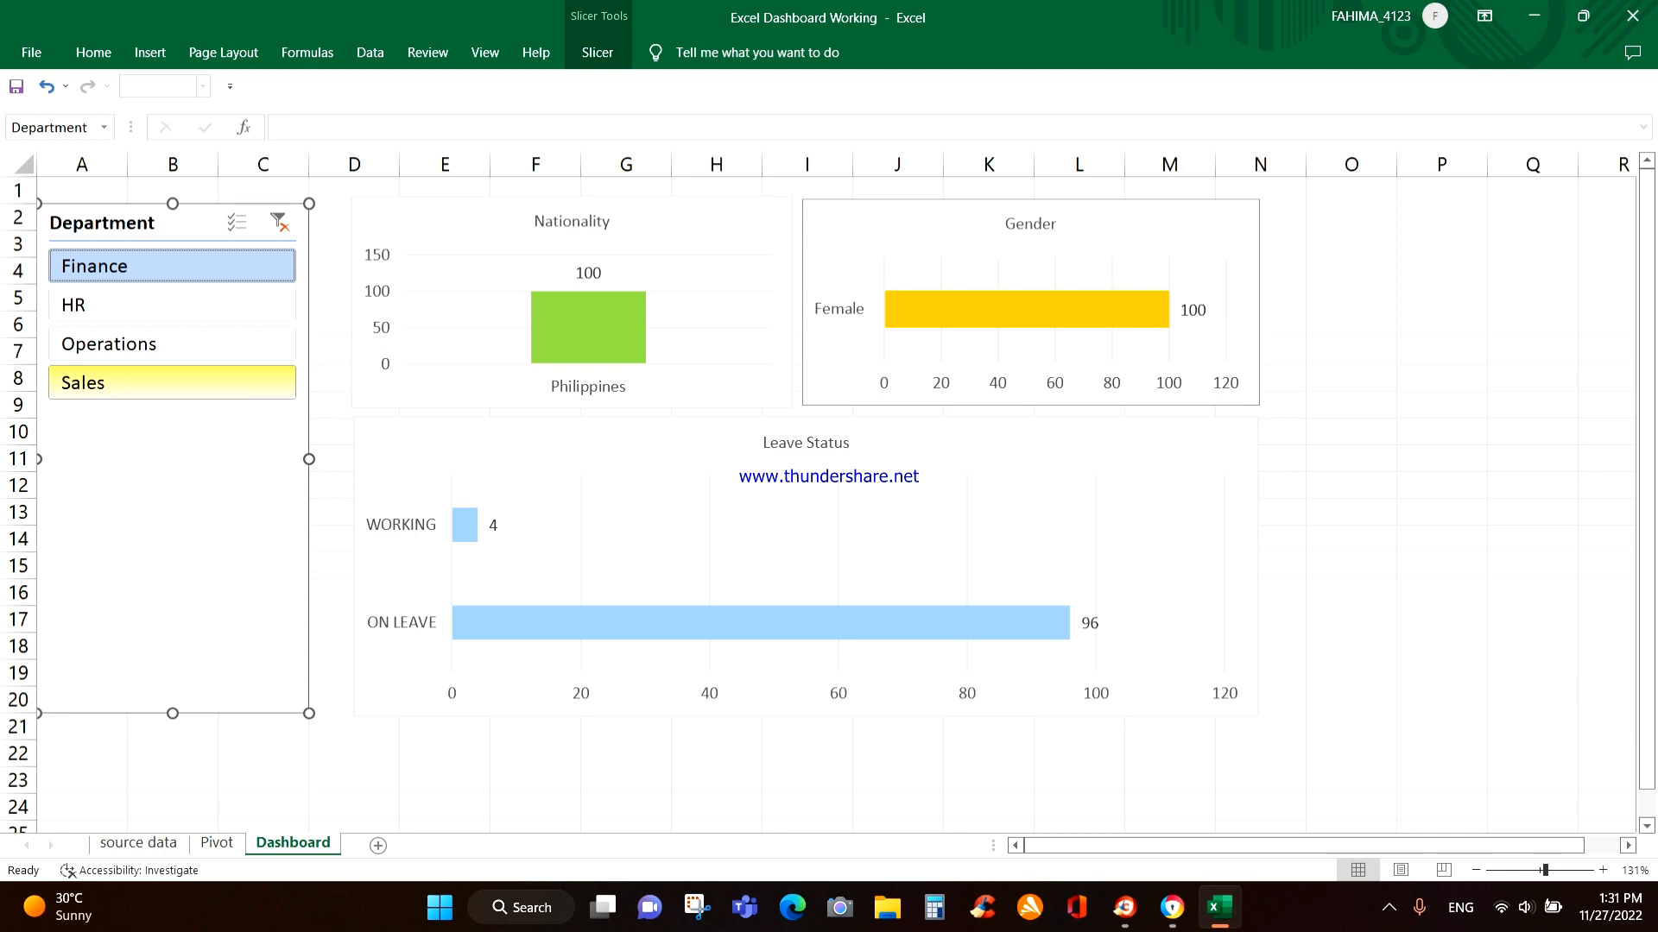
click(171, 305)
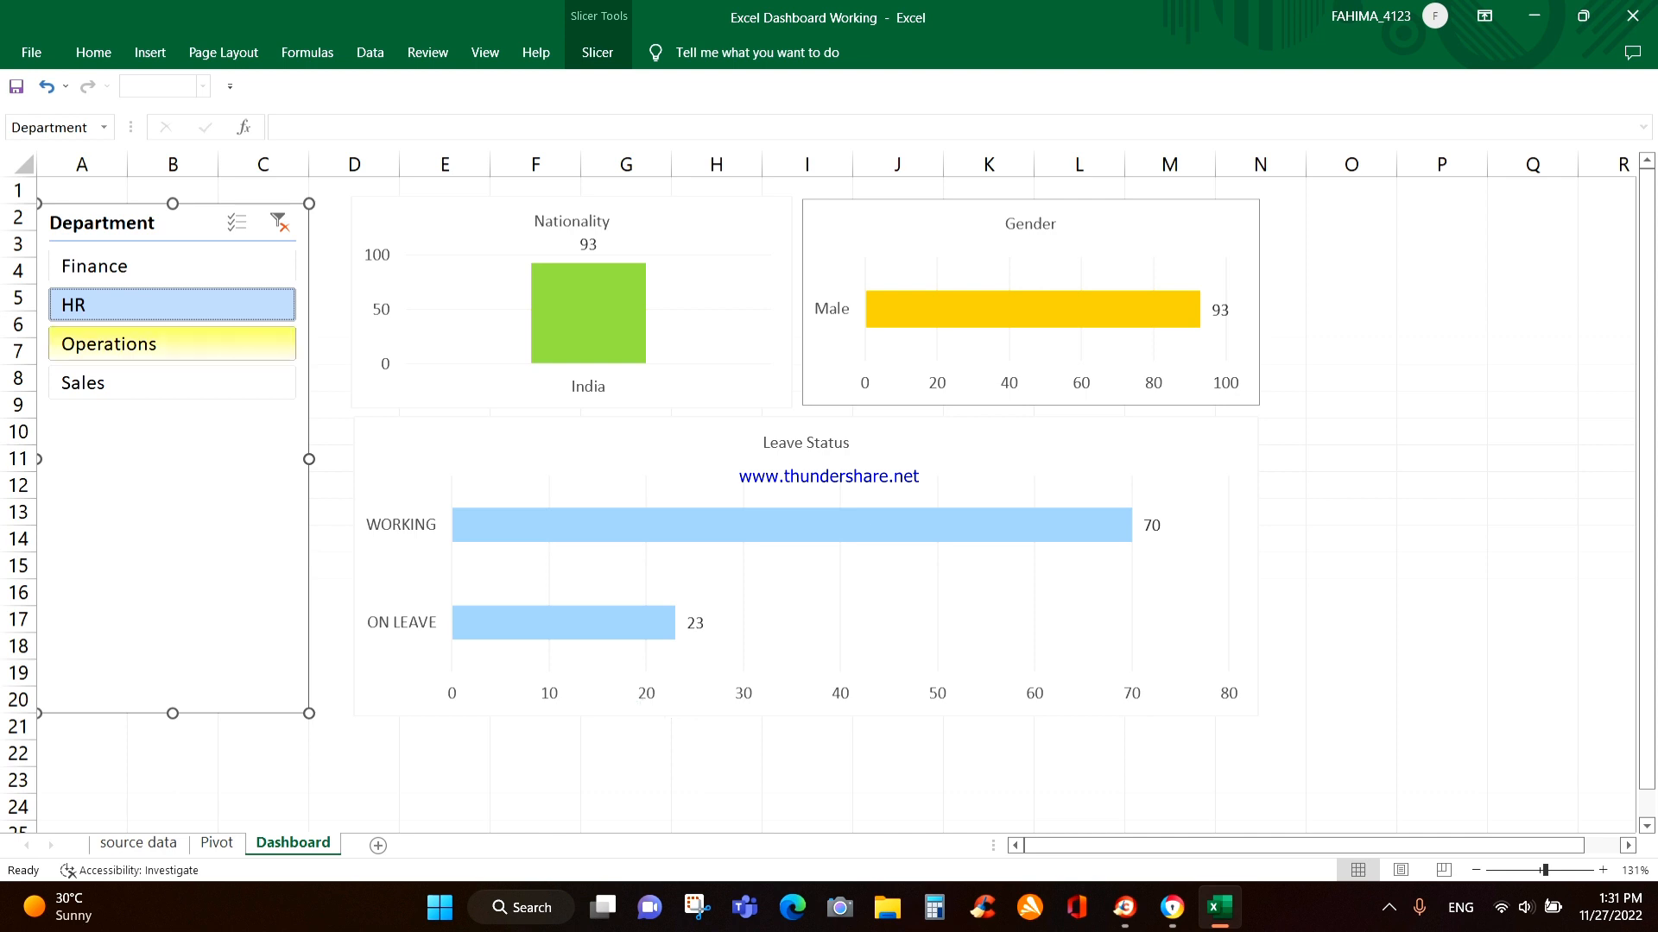
click(172, 344)
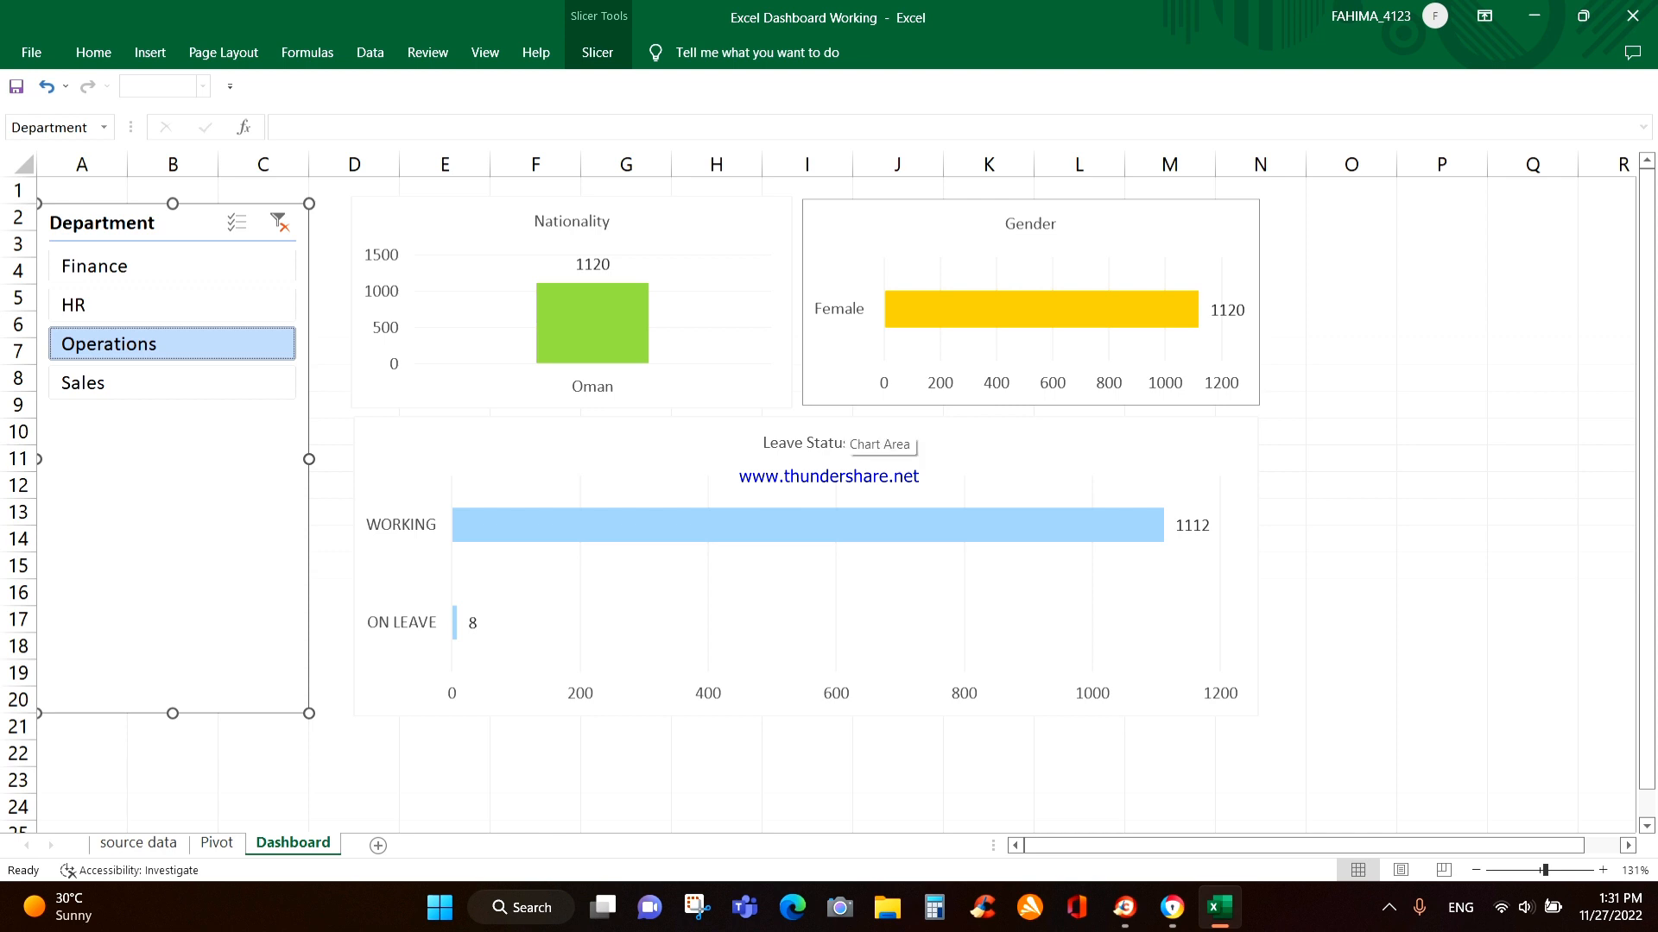
click(130, 382)
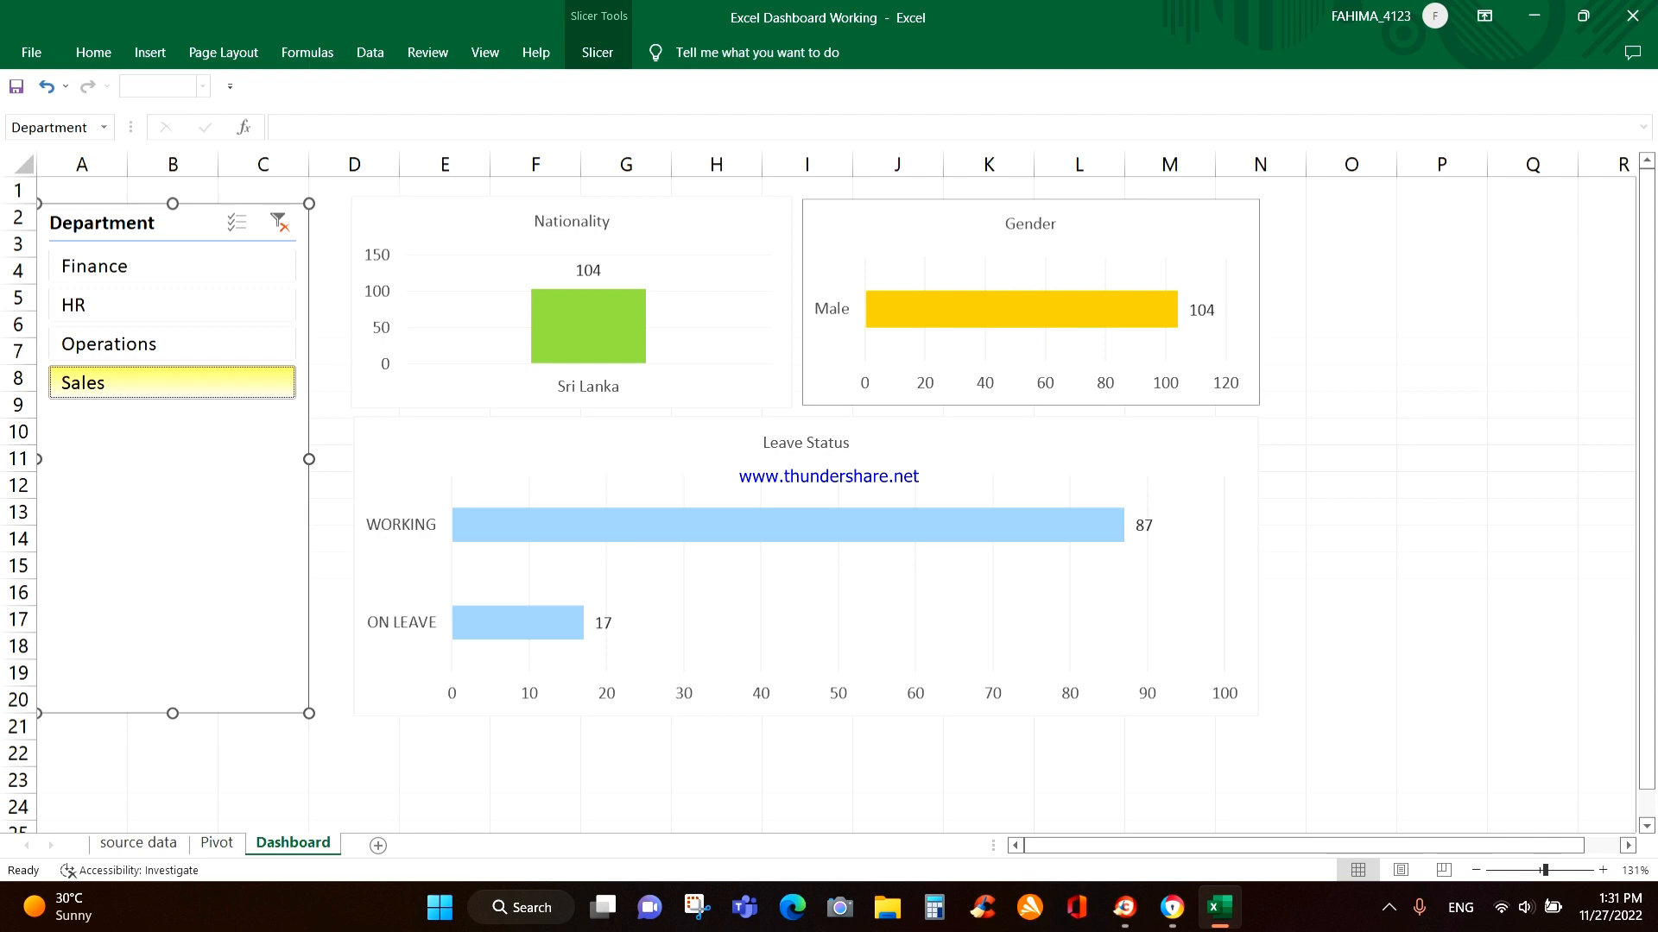
mouse_move(1065, 318)
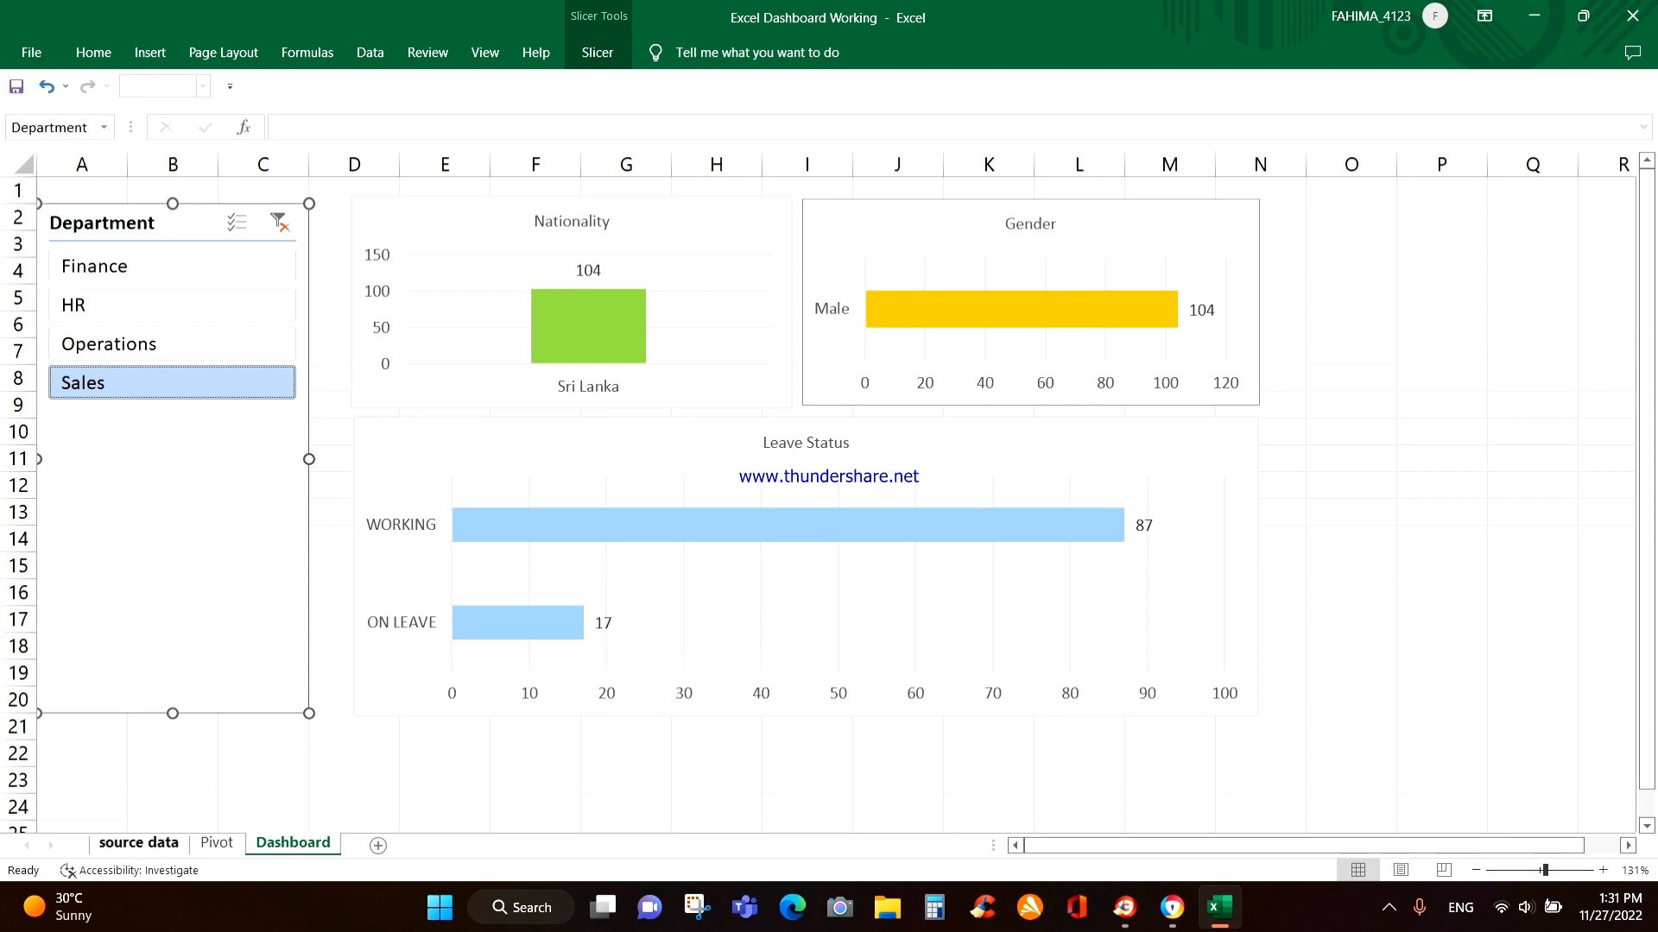
Add filters to the row 2 headers of the source data sheet.
click(138, 843)
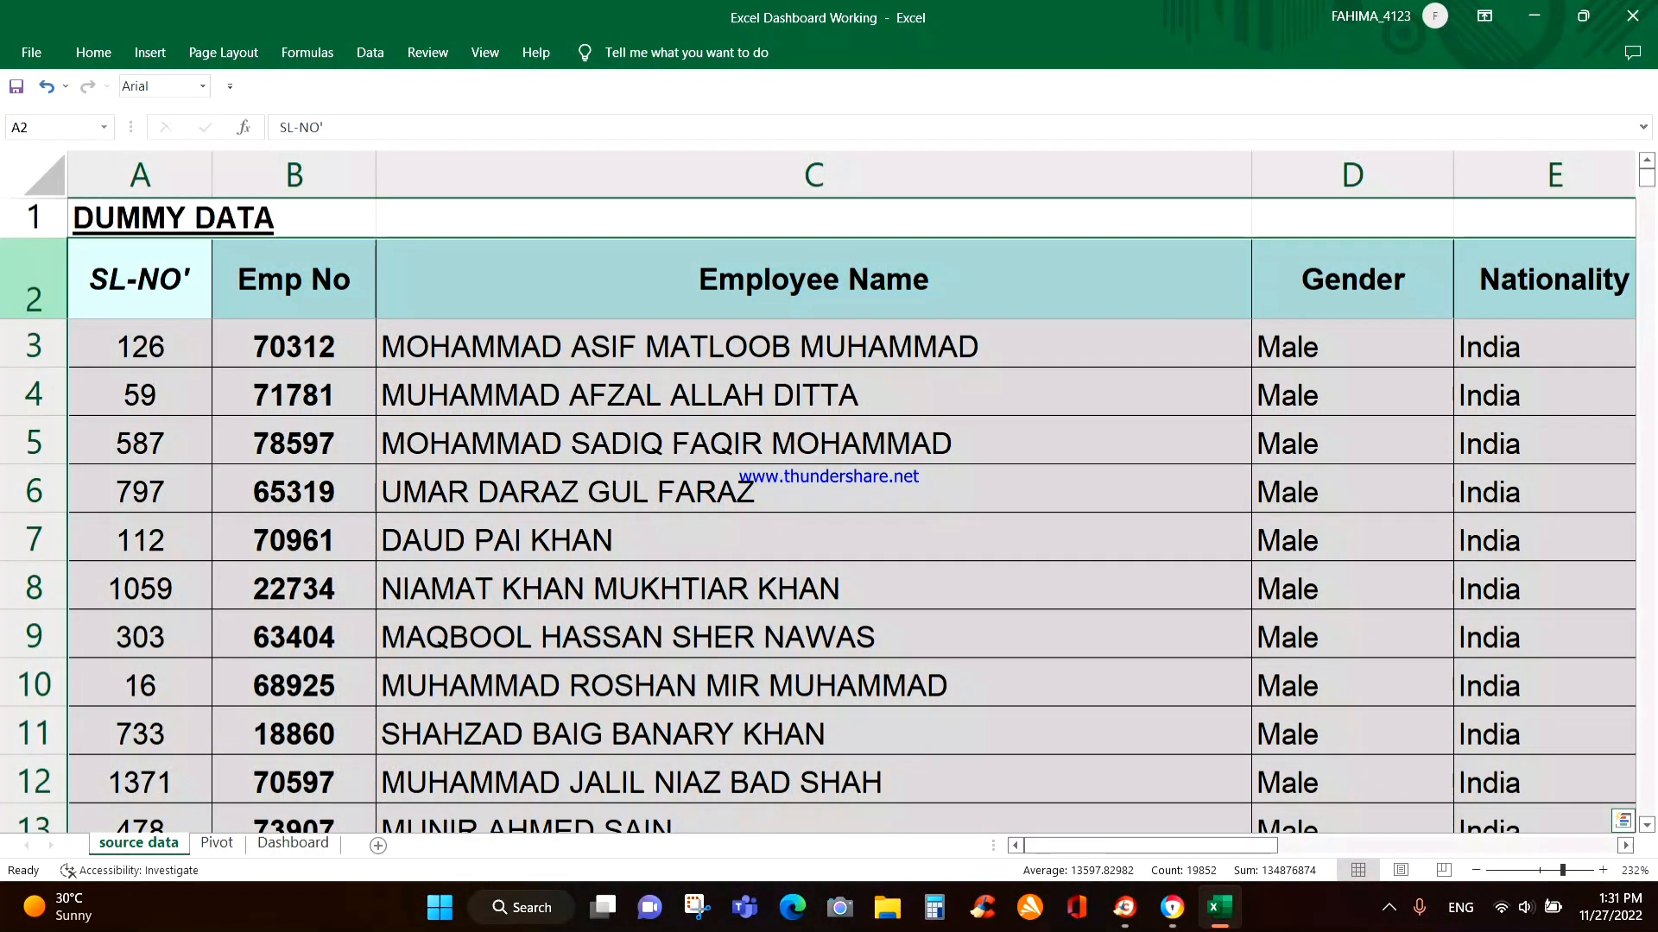
click(34, 279)
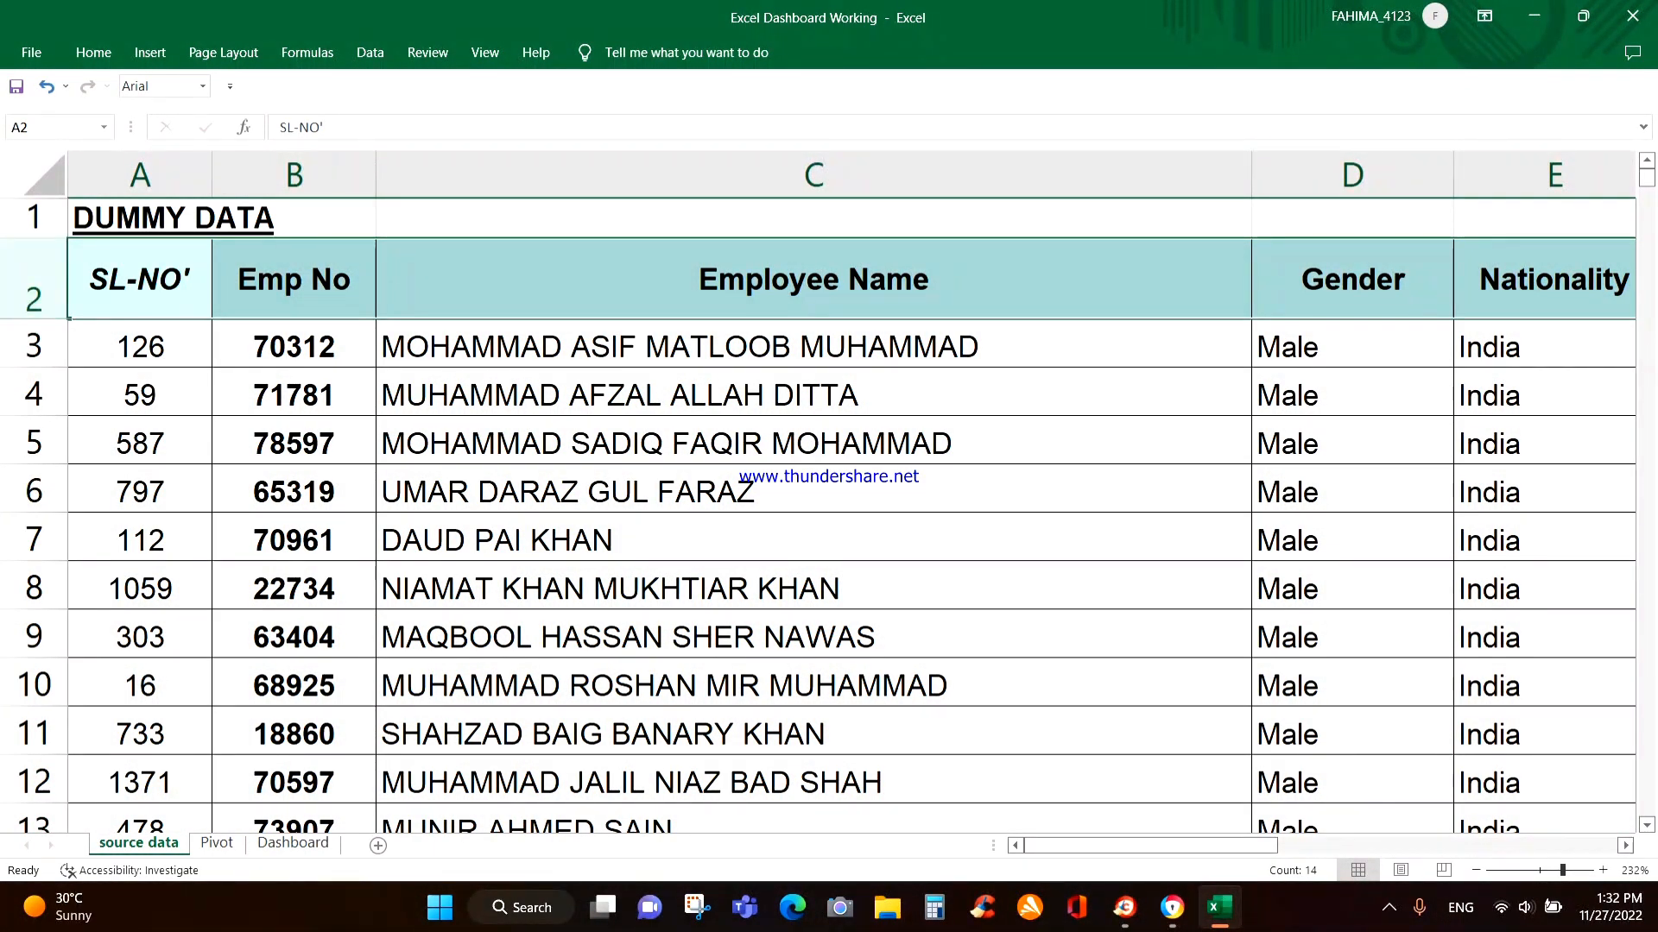
key(ctrl+shift+l)
Look along the source data's row 2 headers out to the salary and TOTAL columns and back to the Department column.
key(Right)
key(Right)
key(Right)
key(Right)
key(Right)
key(Right)
key(Right)
key(Right)
key(Right)
key(Right)
key(Right)
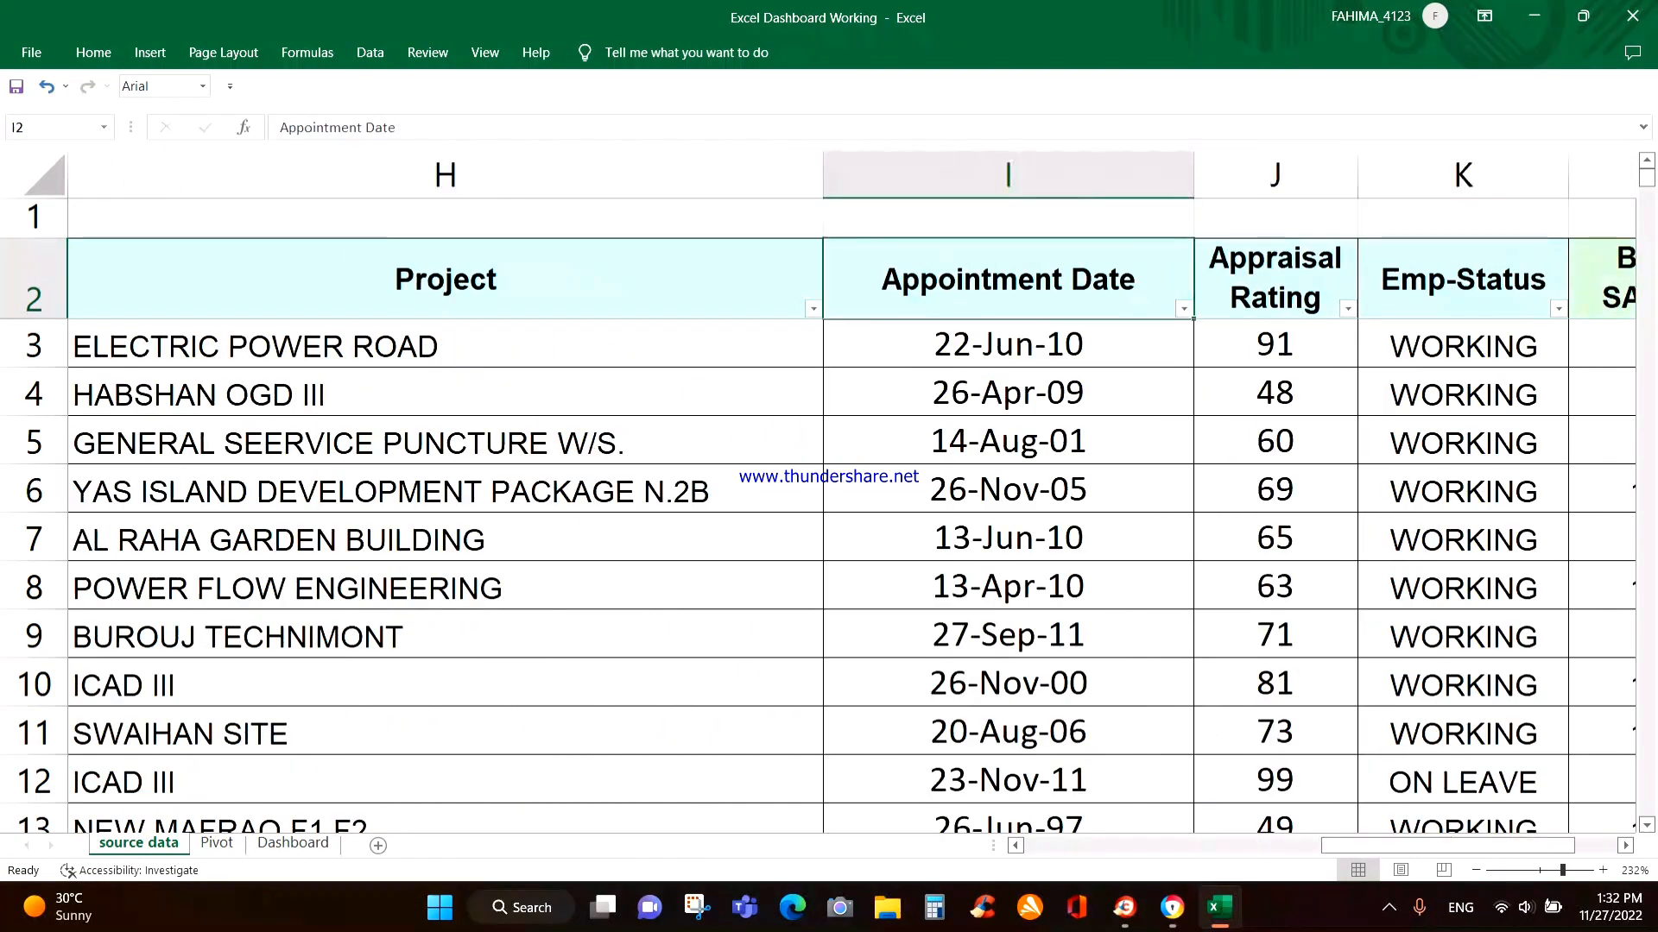
key(Left)
key(Left)
key(Left)
key(Left)
key(Left)
key(Left)
key(Left)
key(Left)
key(Left)
key(Left)
key(Left)
key(Left)
key(Left)
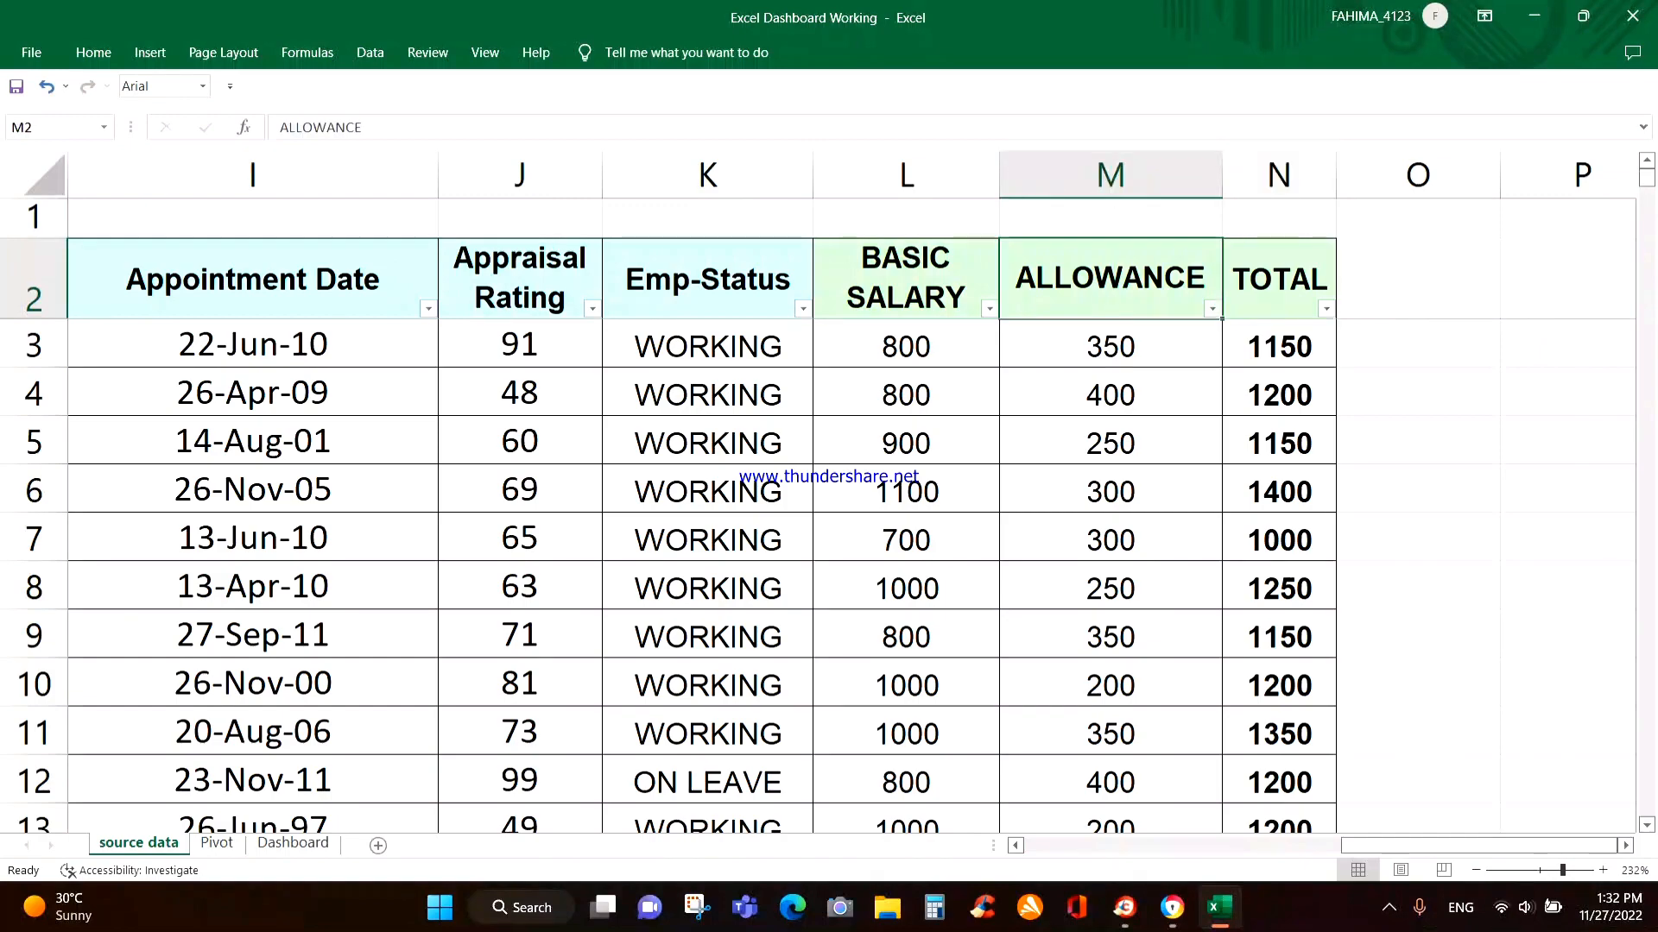
key(Right)
key(Right)
key(Right)
key(Right)
key(Right)
key(Right)
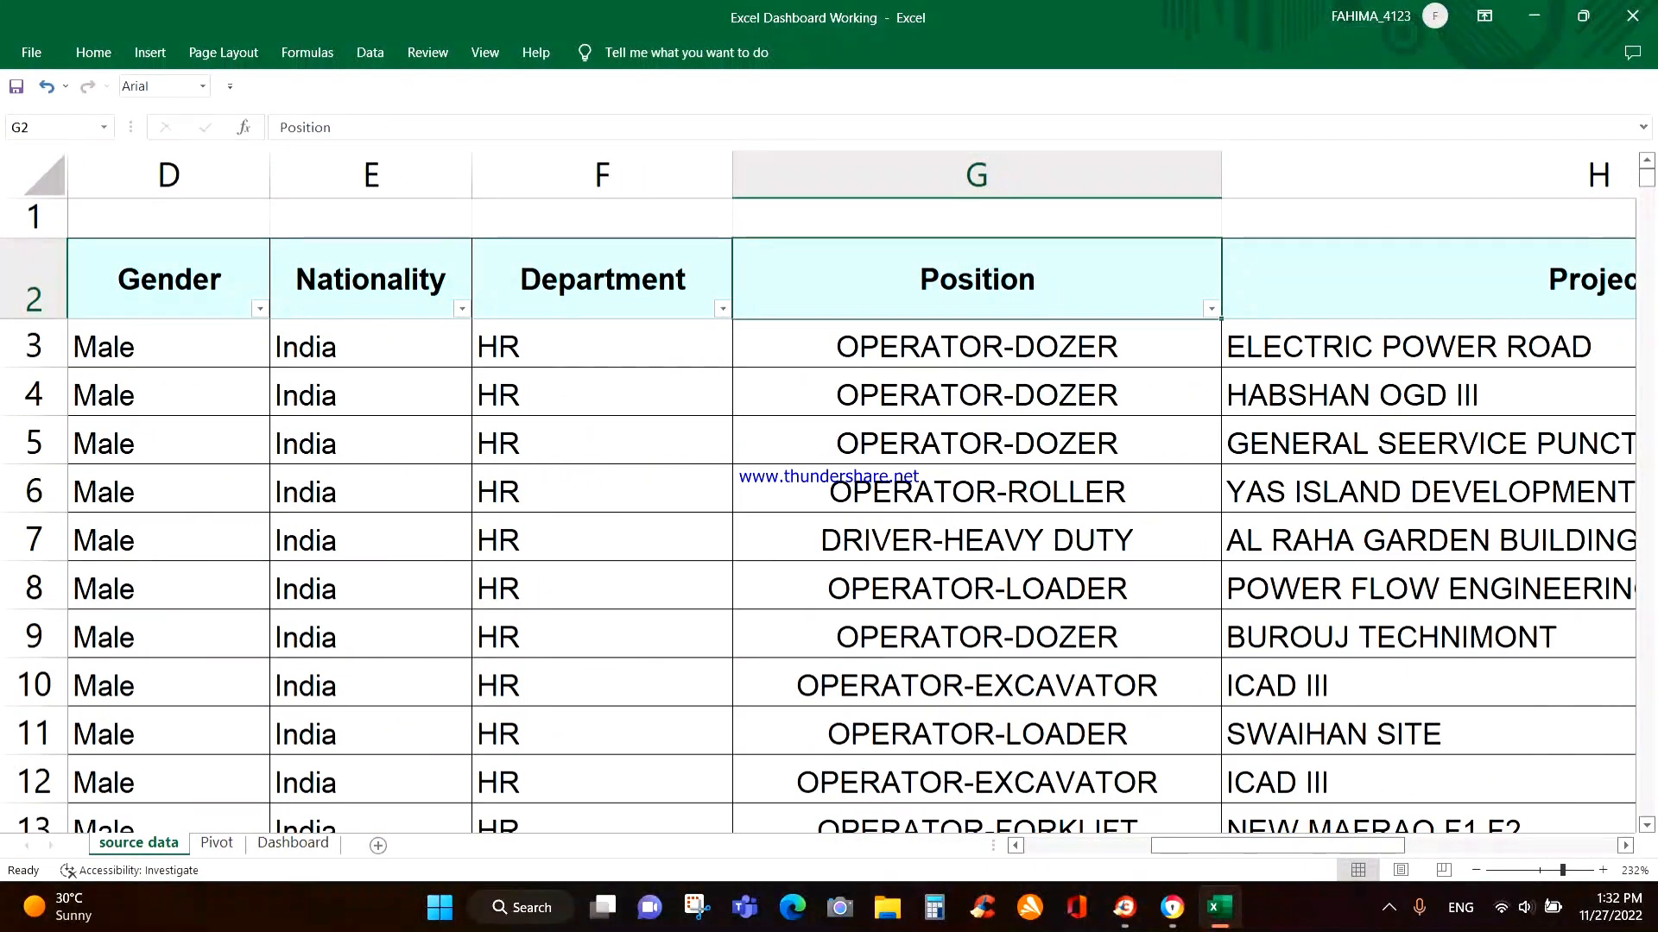
Filter the source data's Department column to show only Sales.
click(722, 309)
click(502, 547)
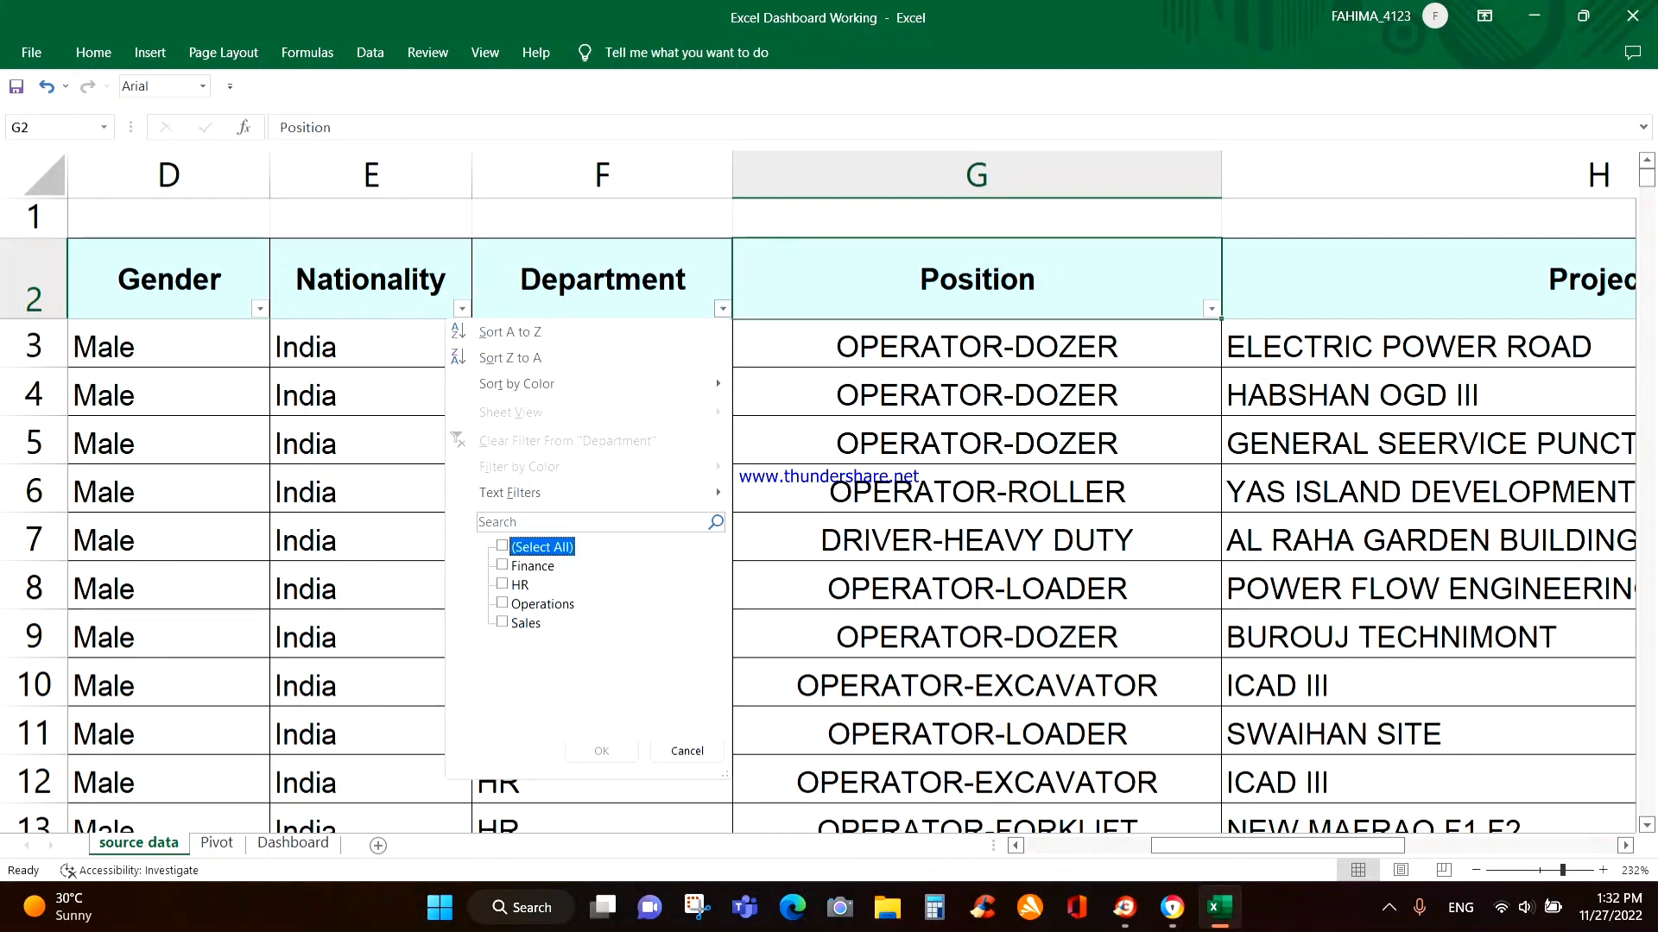
click(523, 623)
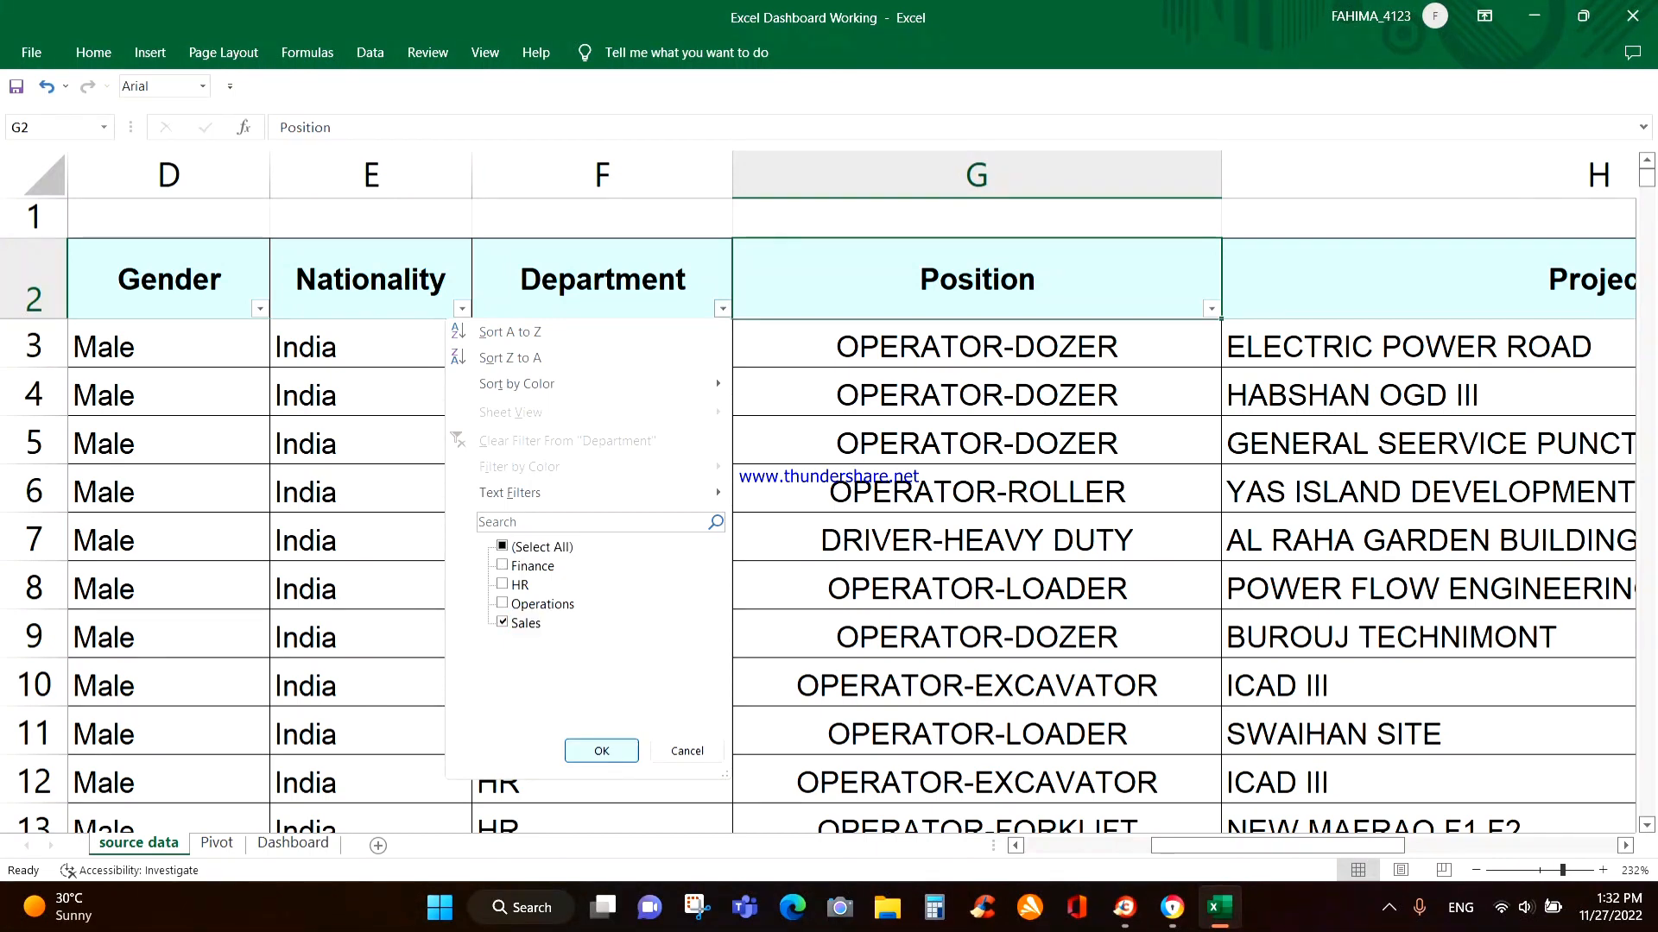
click(601, 752)
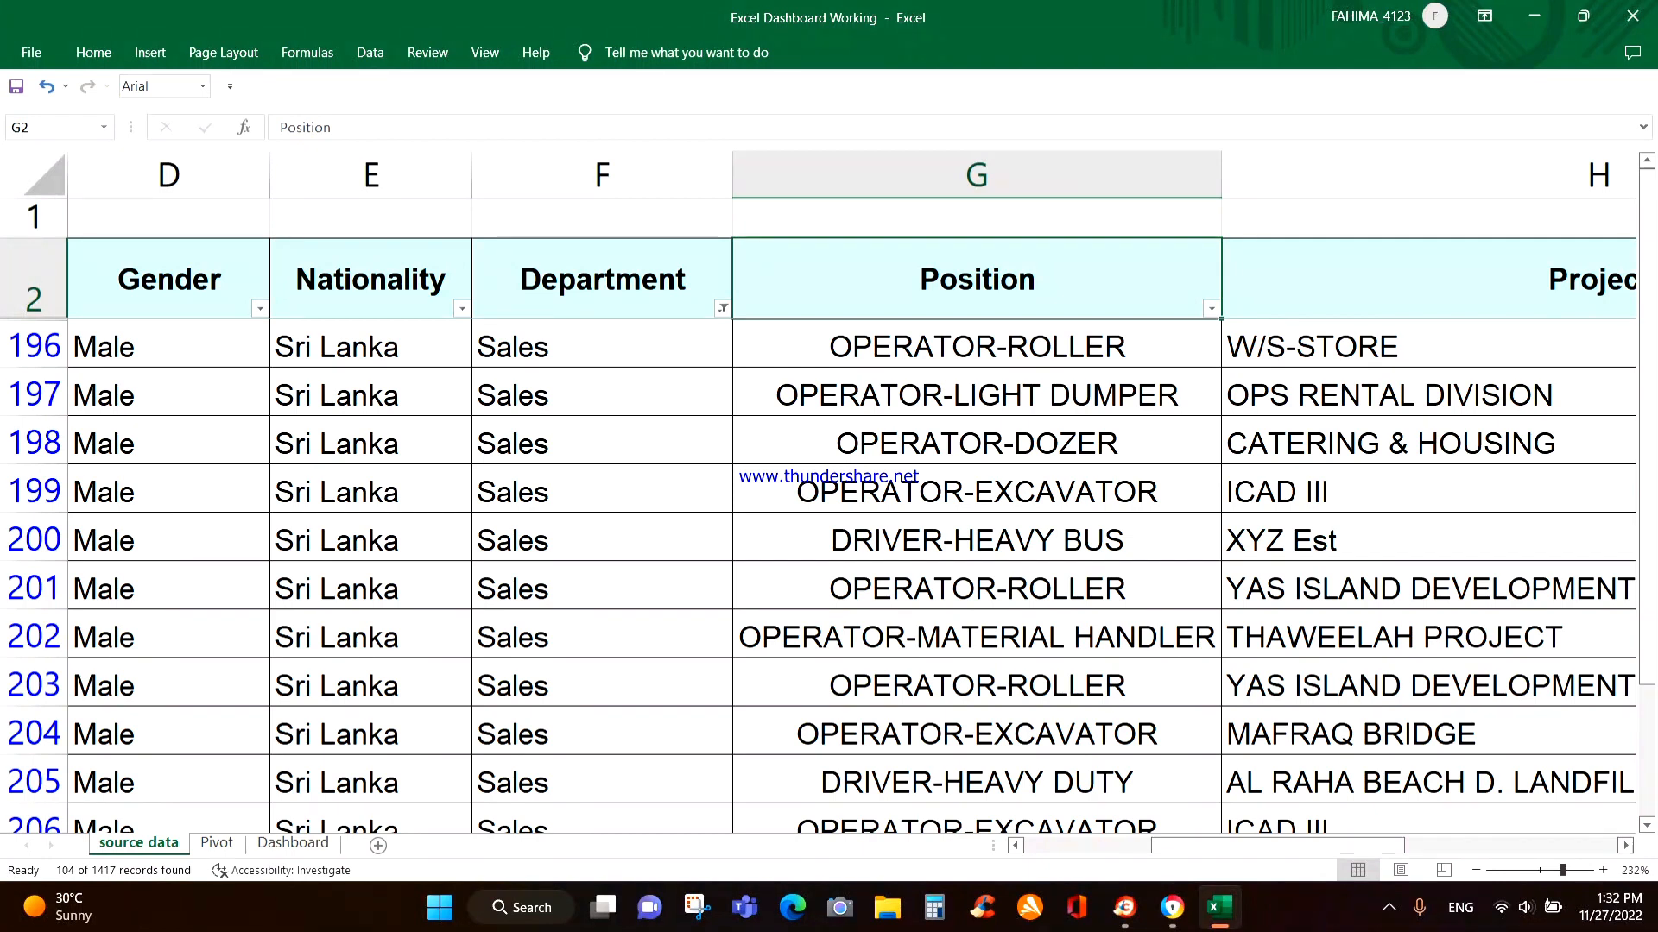
Count the filtered Sales employees by selecting the Gender values from D196 down to the last record.
click(259, 309)
key(Escape)
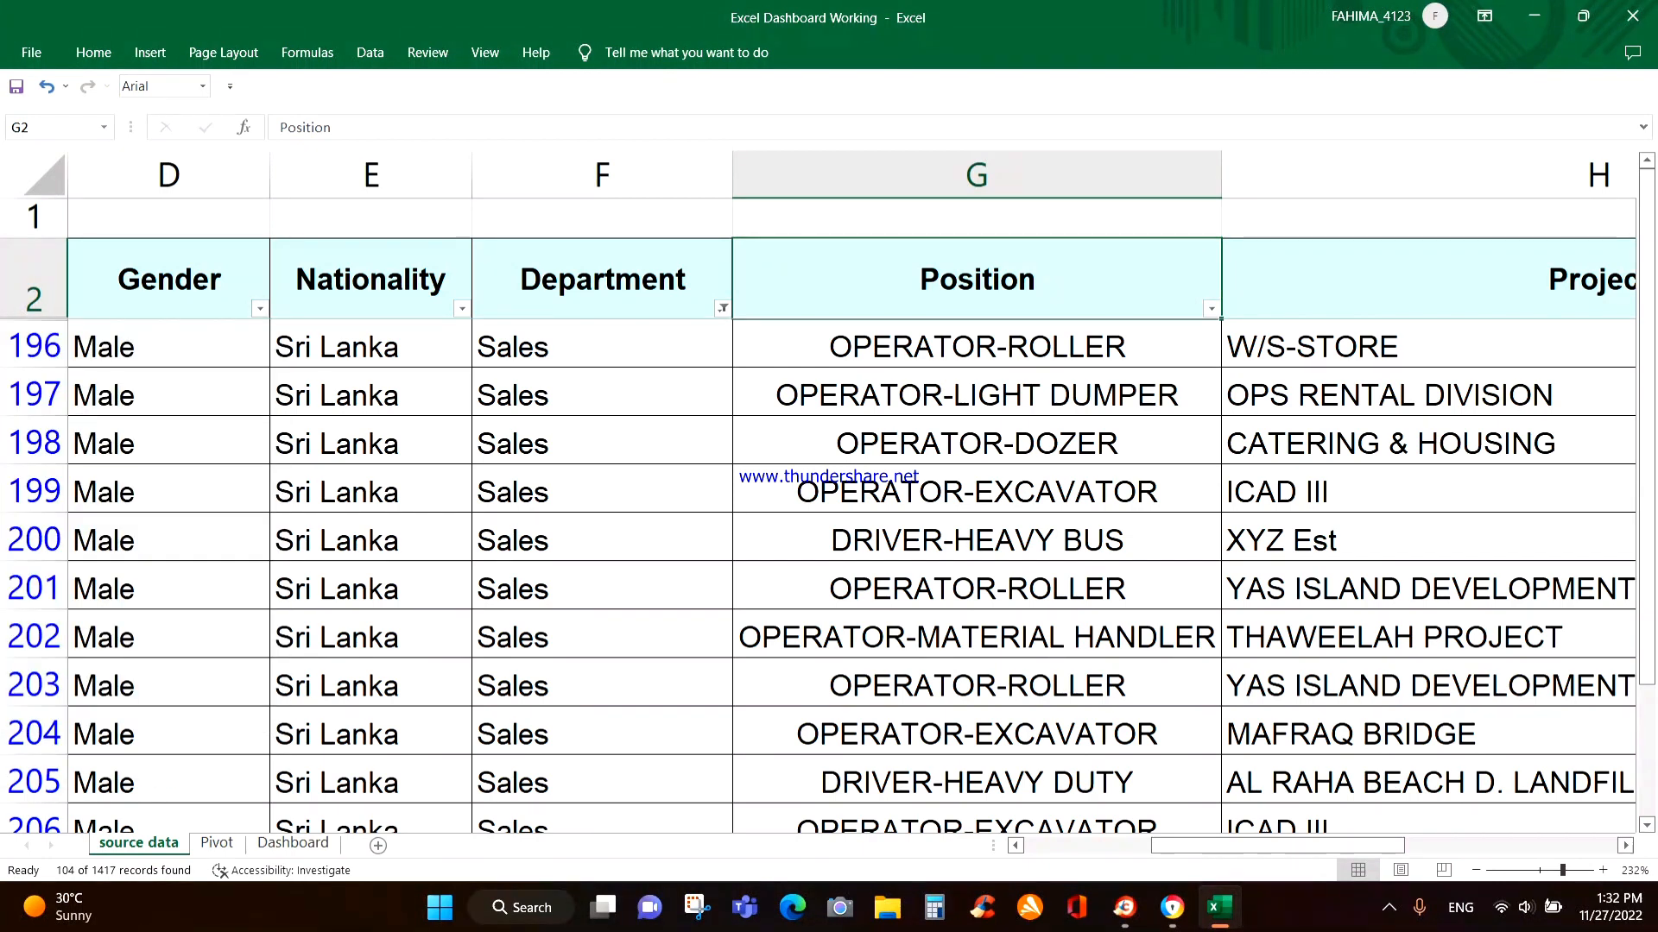
click(169, 279)
click(168, 346)
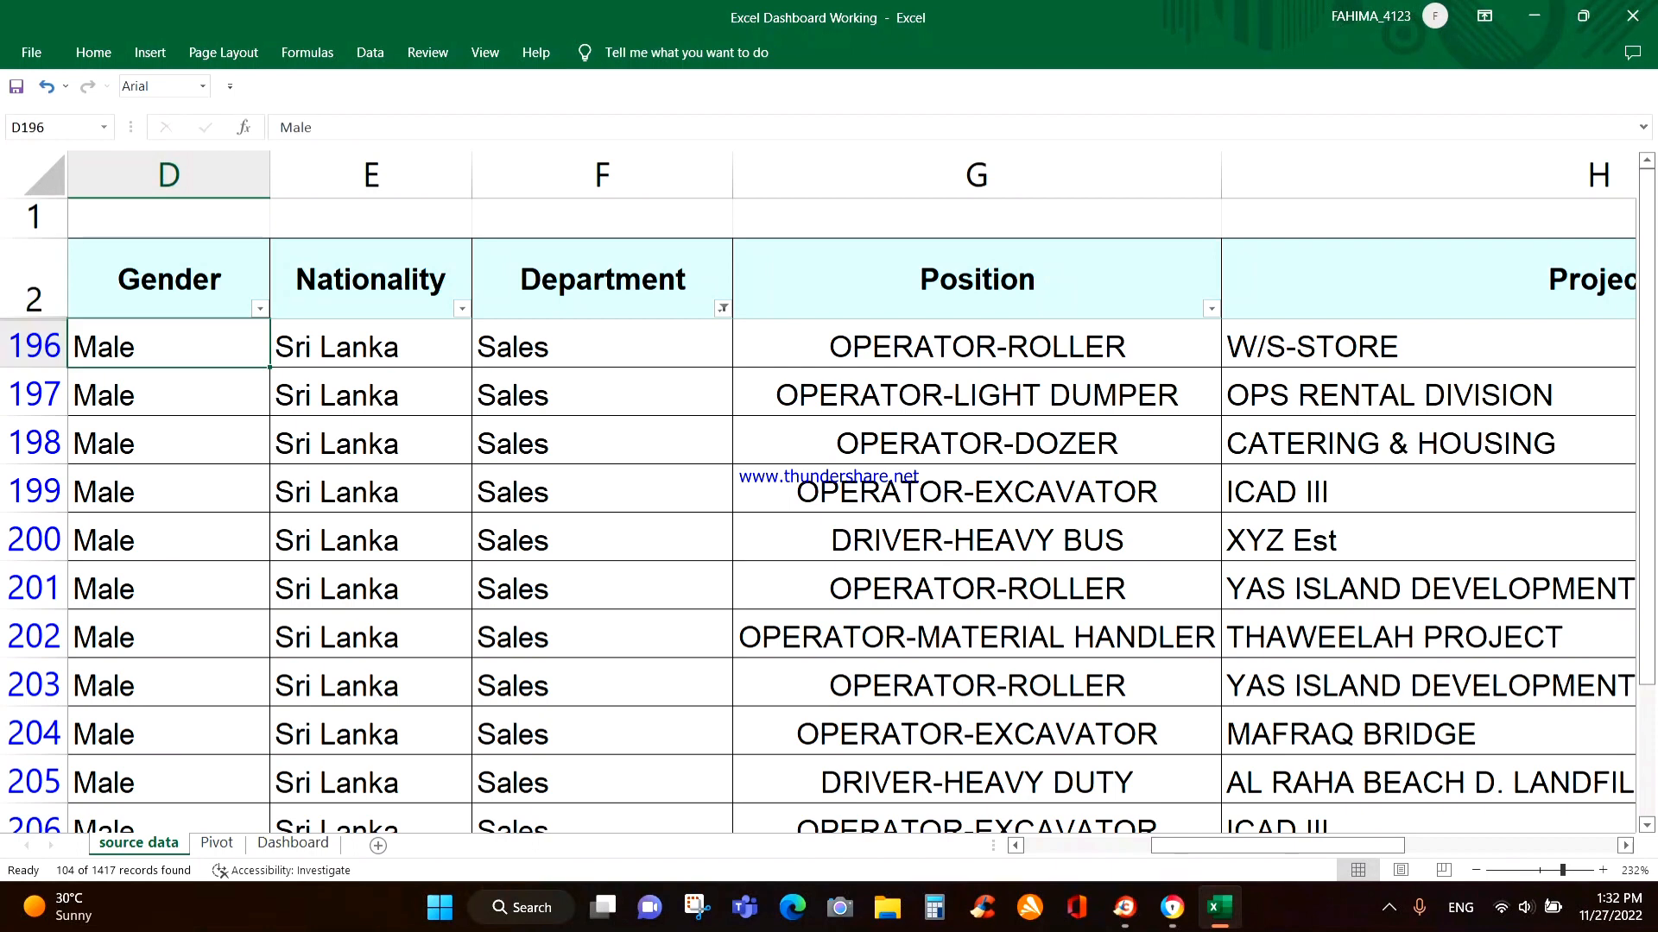
key(ctrl+shift+Down)
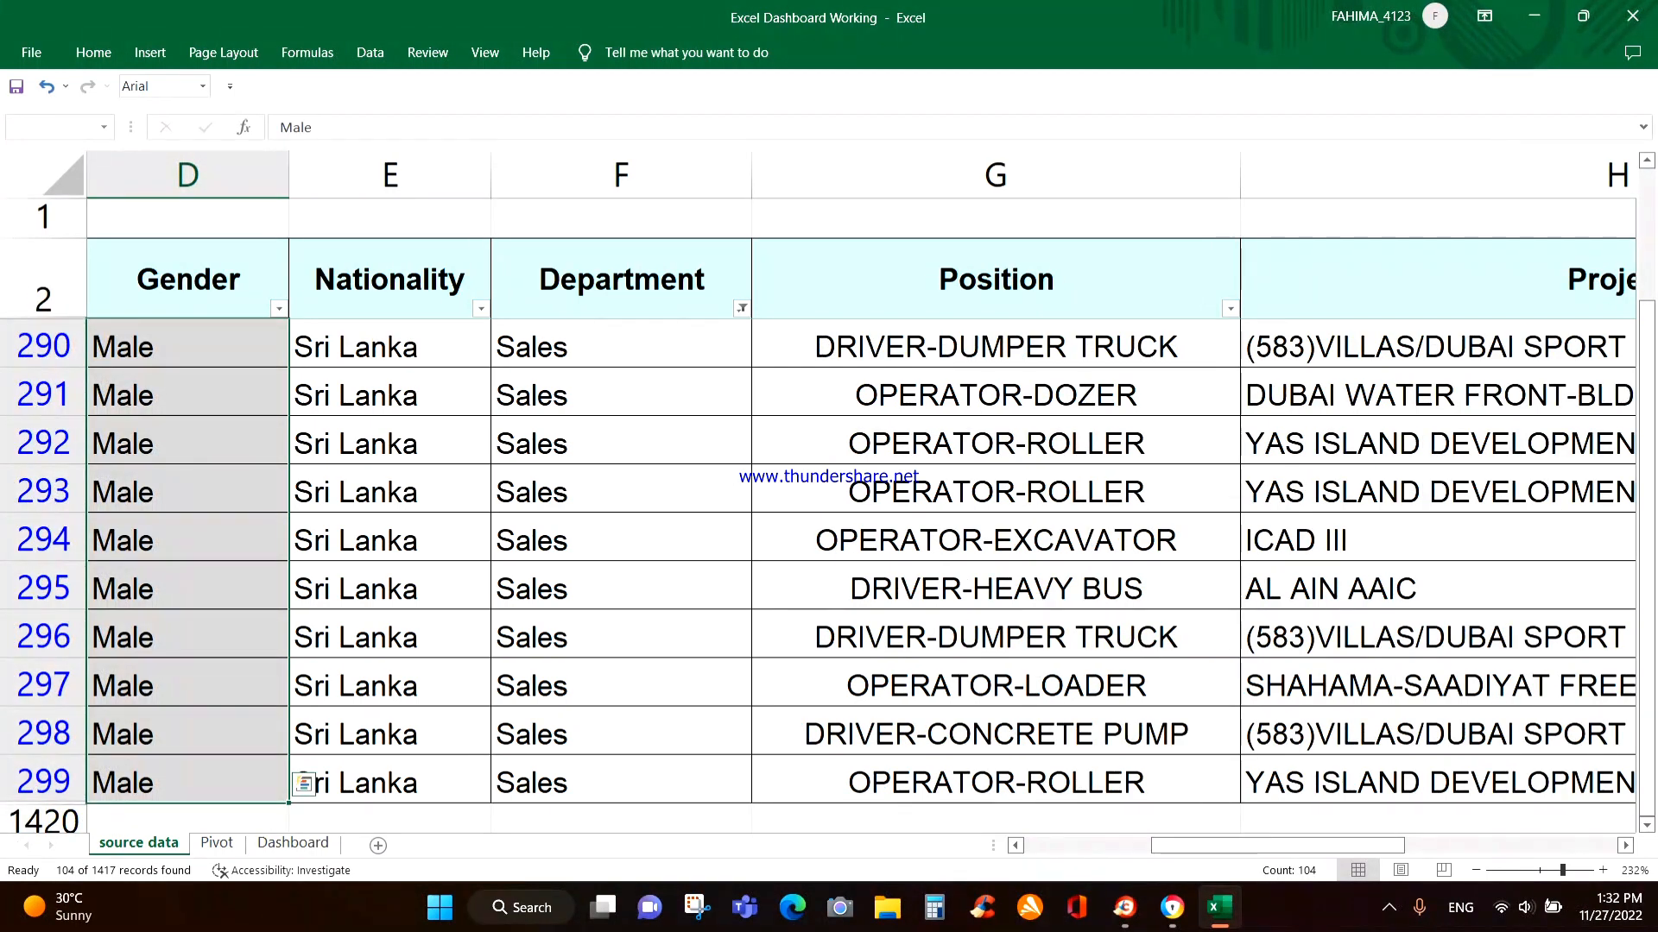
Return to the Dashboard sheet to compare the Sales figures, with the Accessibility pane closed.
click(290, 871)
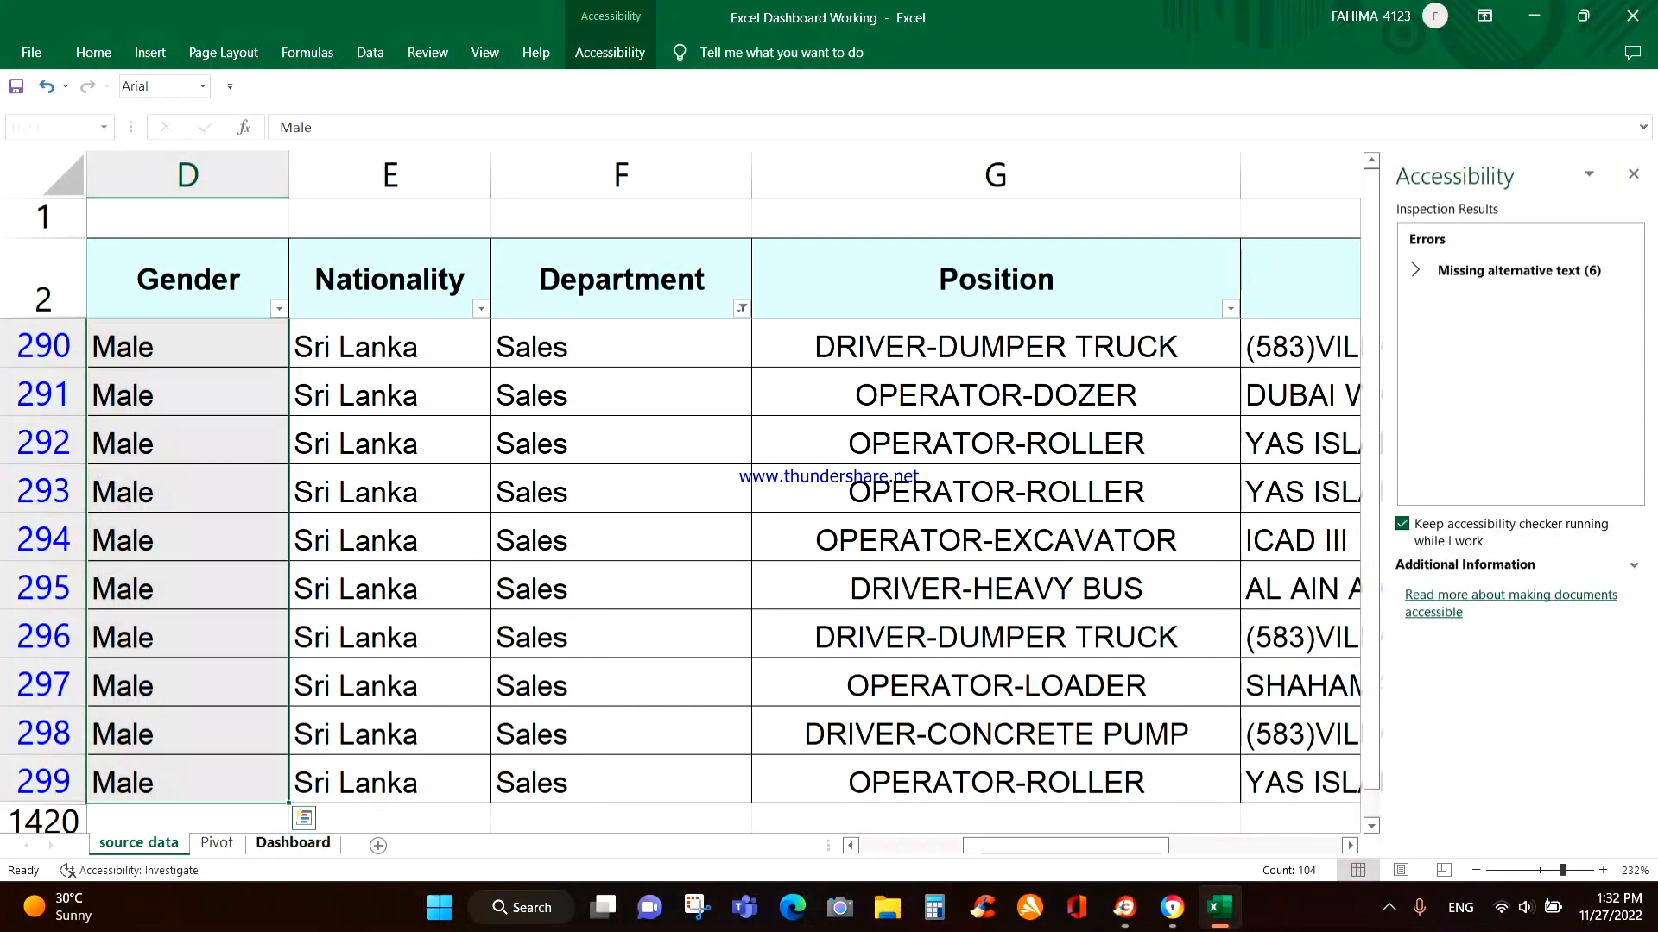
click(293, 842)
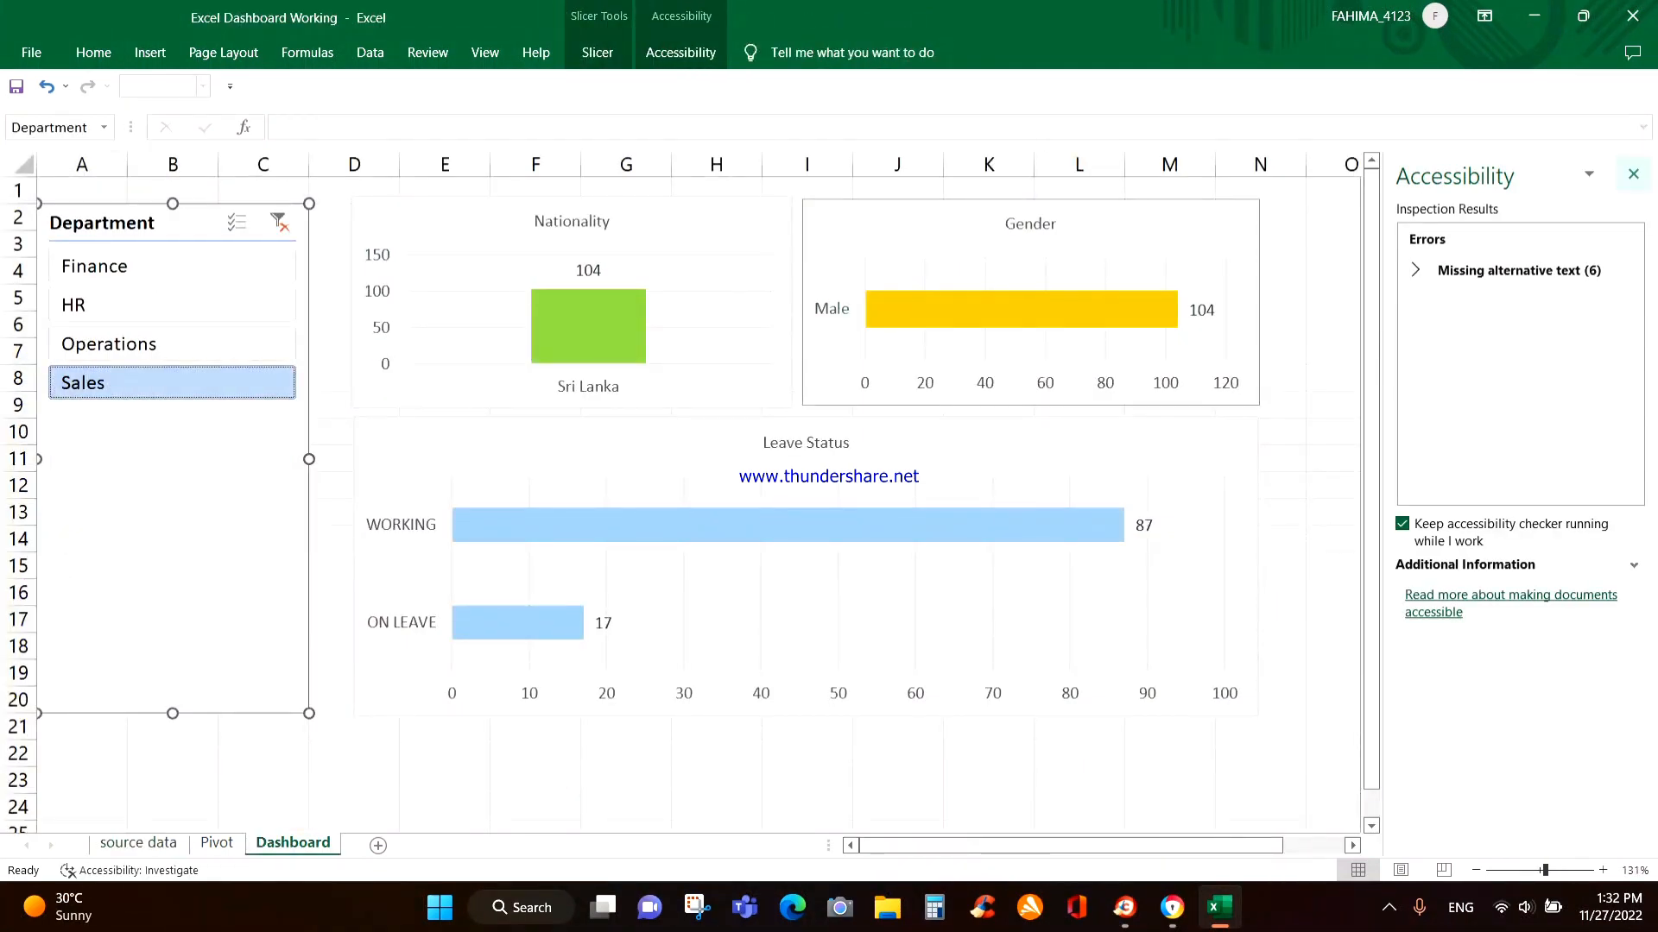
click(1633, 174)
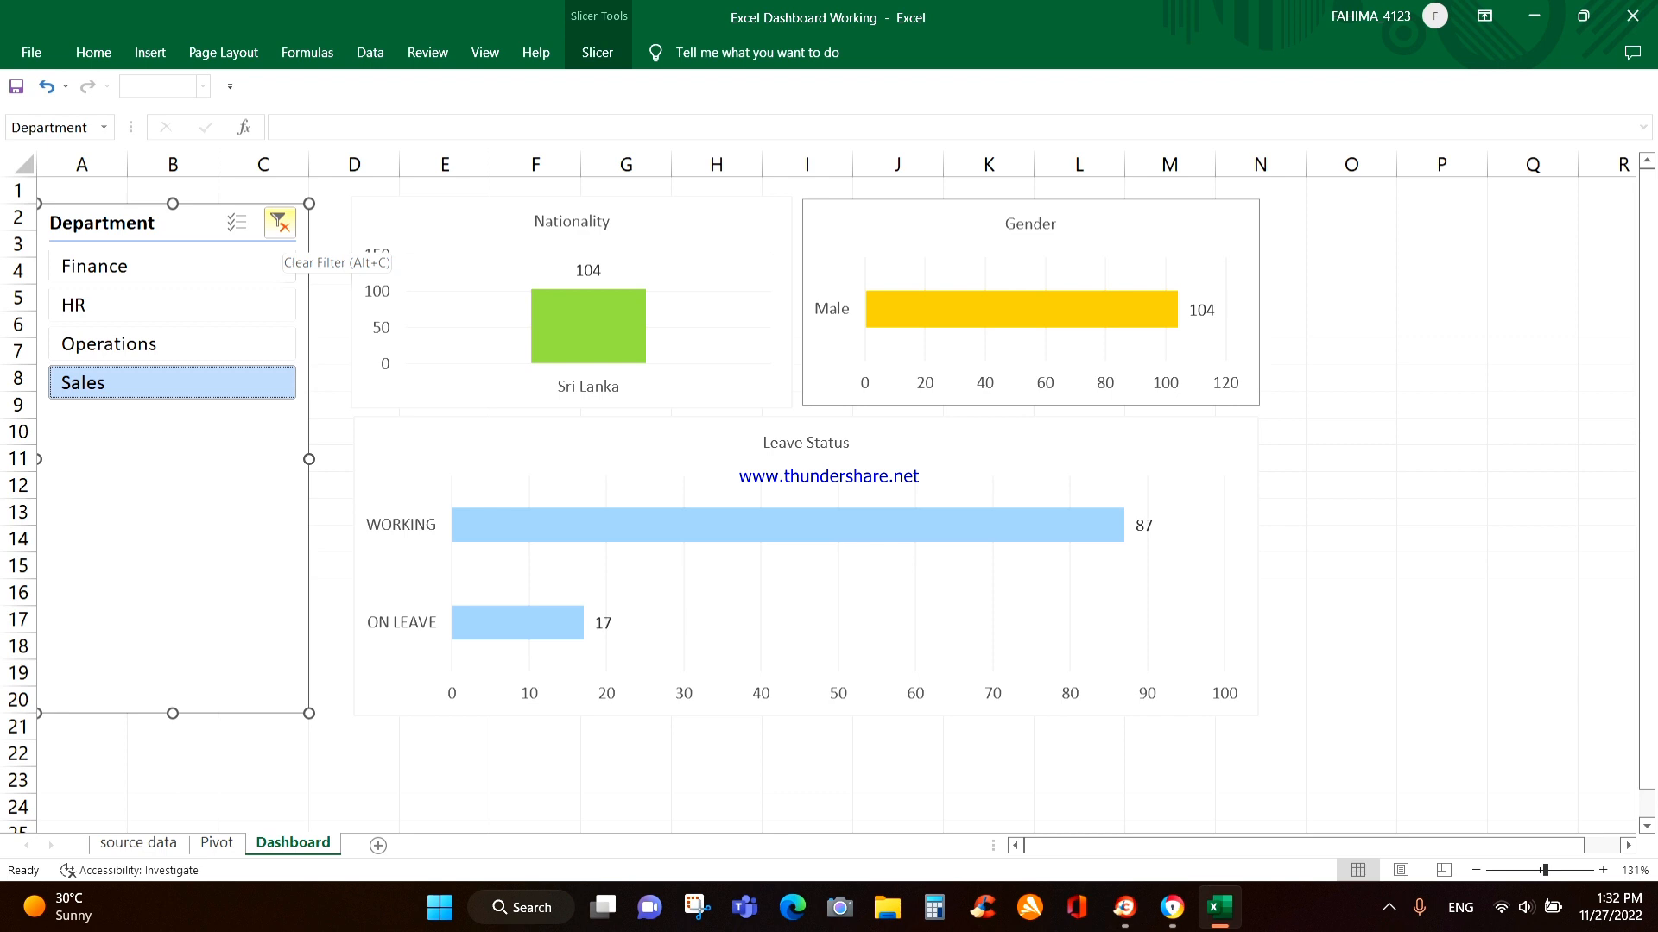
Clear the Department slicer's filter and view the charts for Finance, HR, Operations and Sales in turn.
click(278, 222)
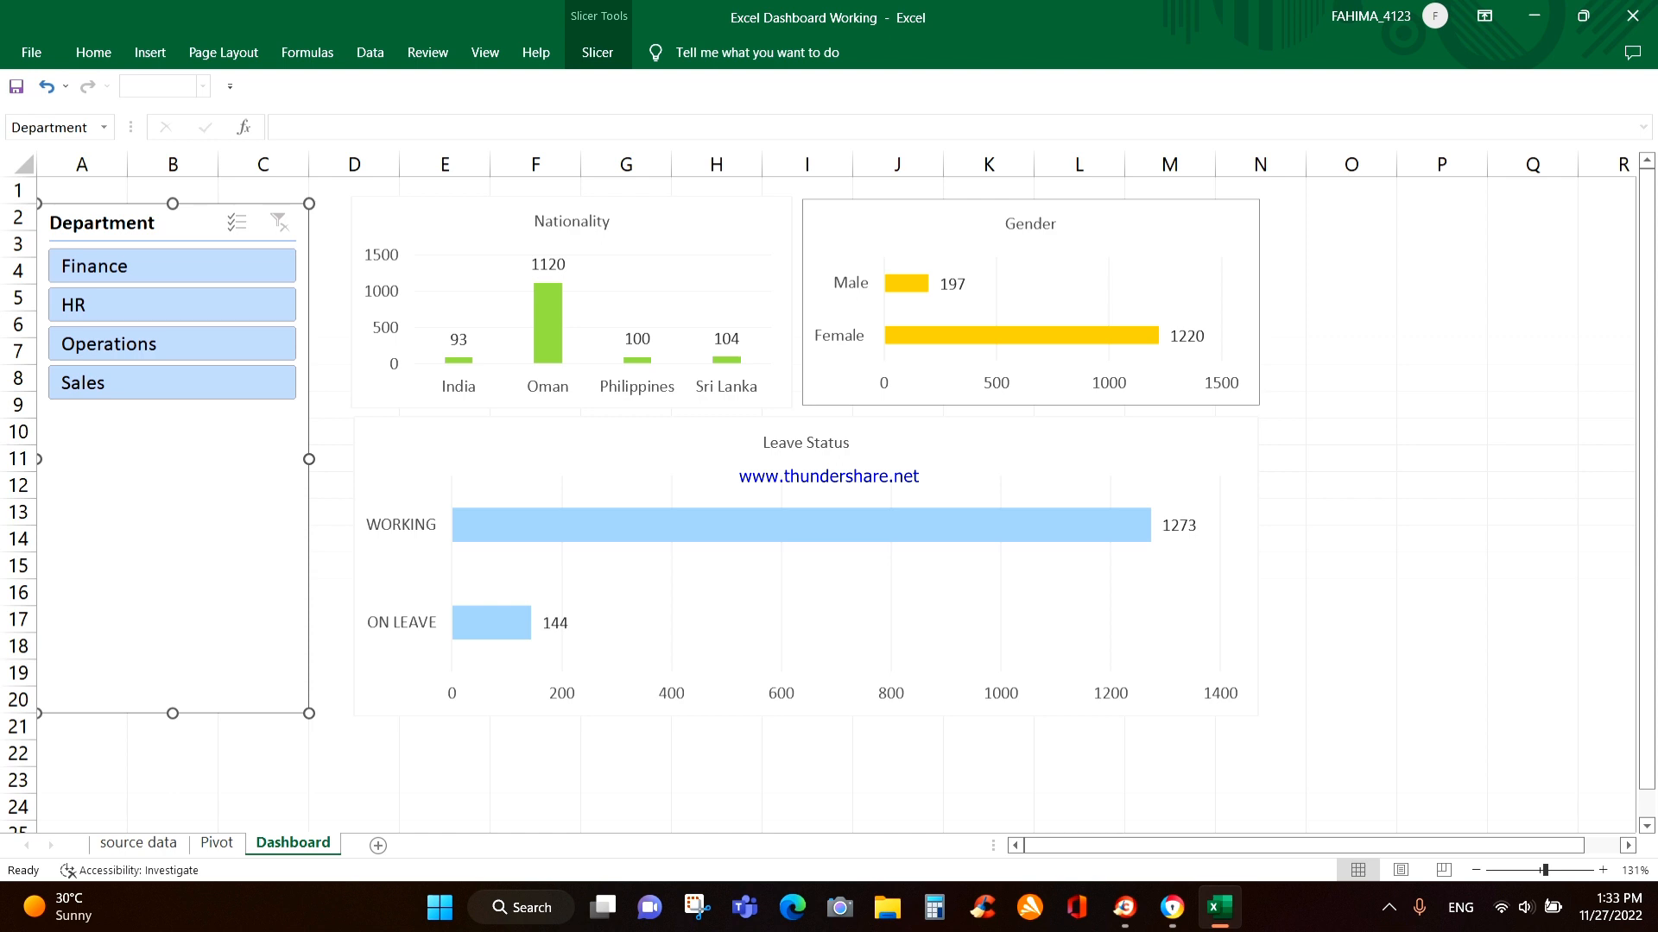
click(173, 266)
click(172, 304)
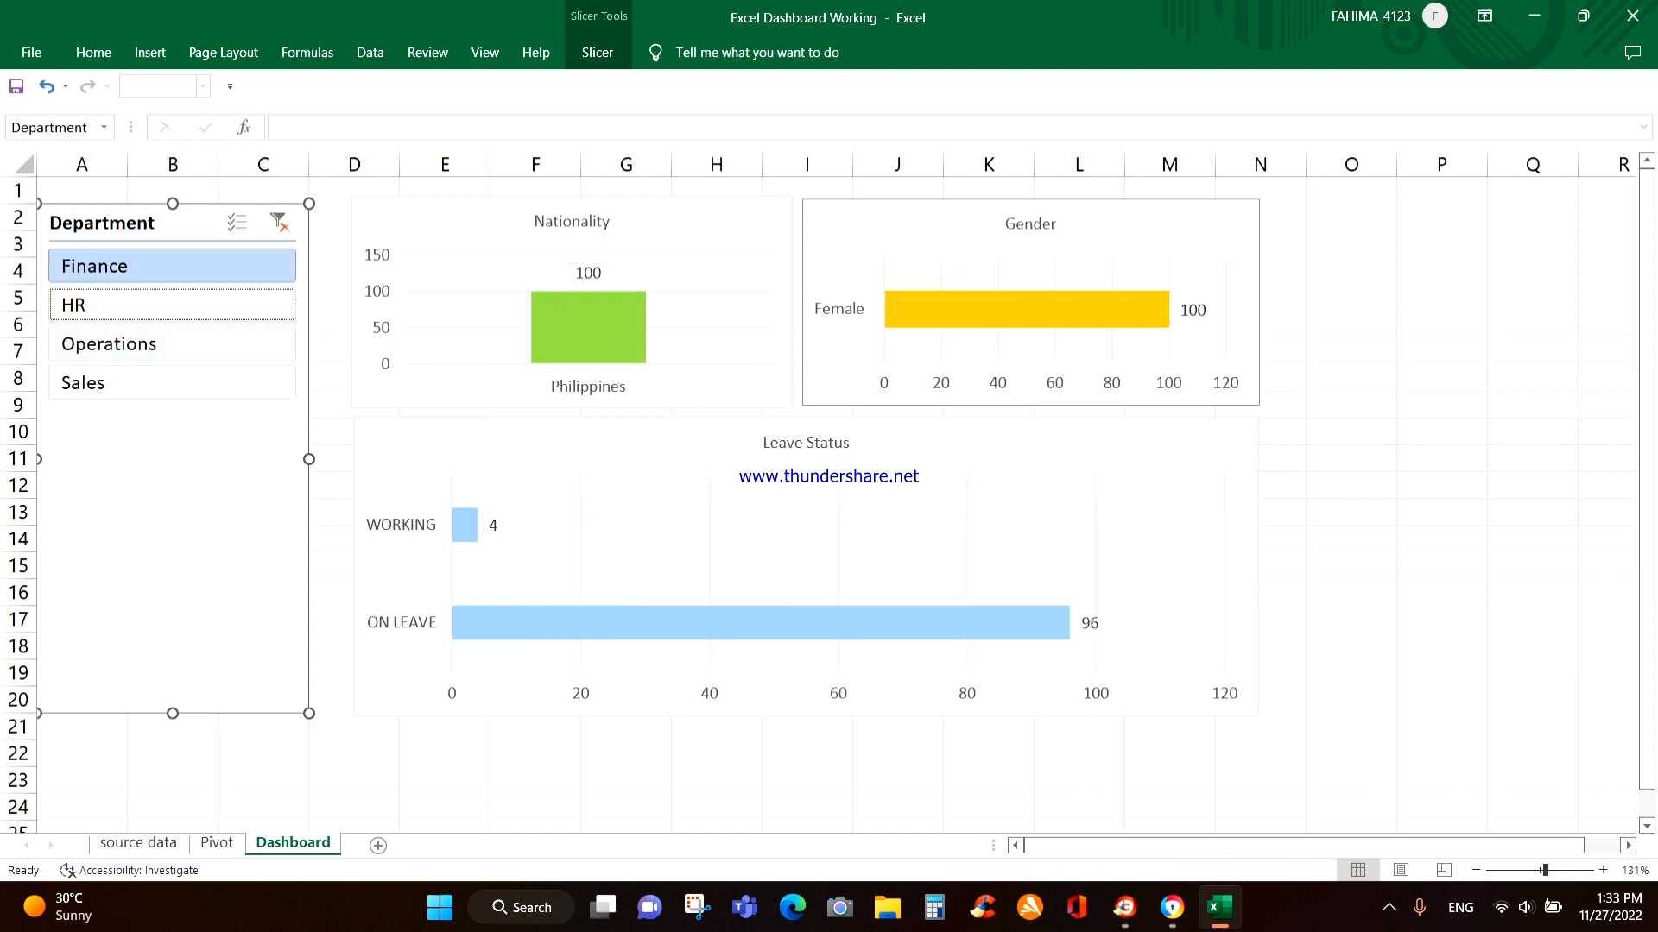
click(173, 344)
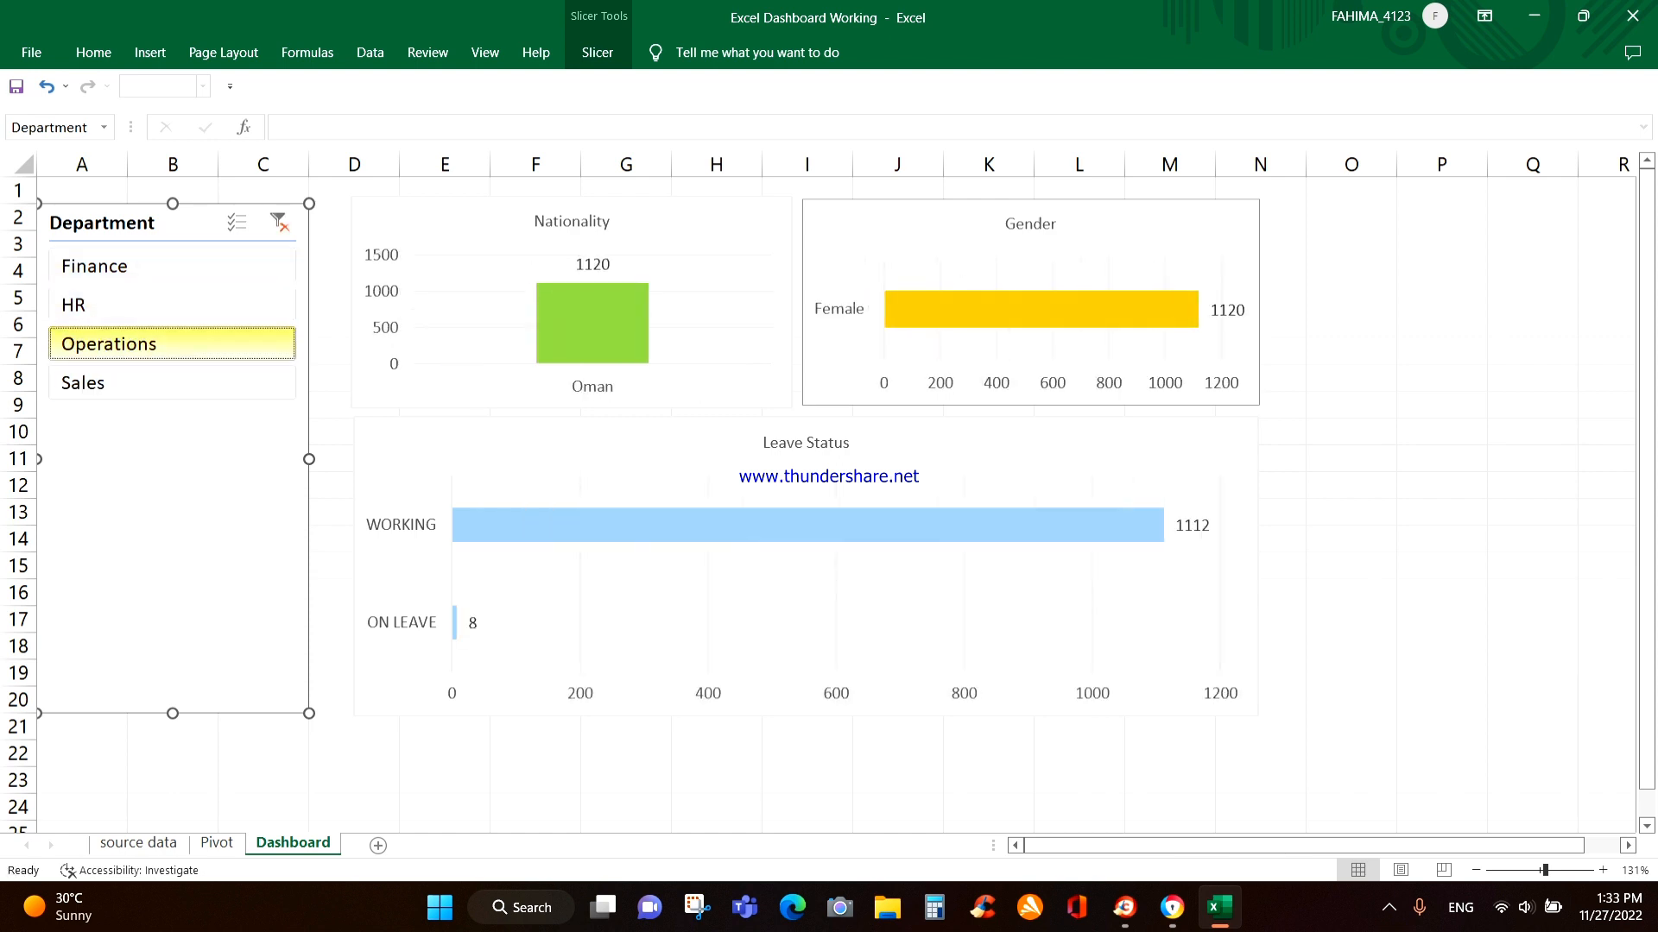
click(173, 382)
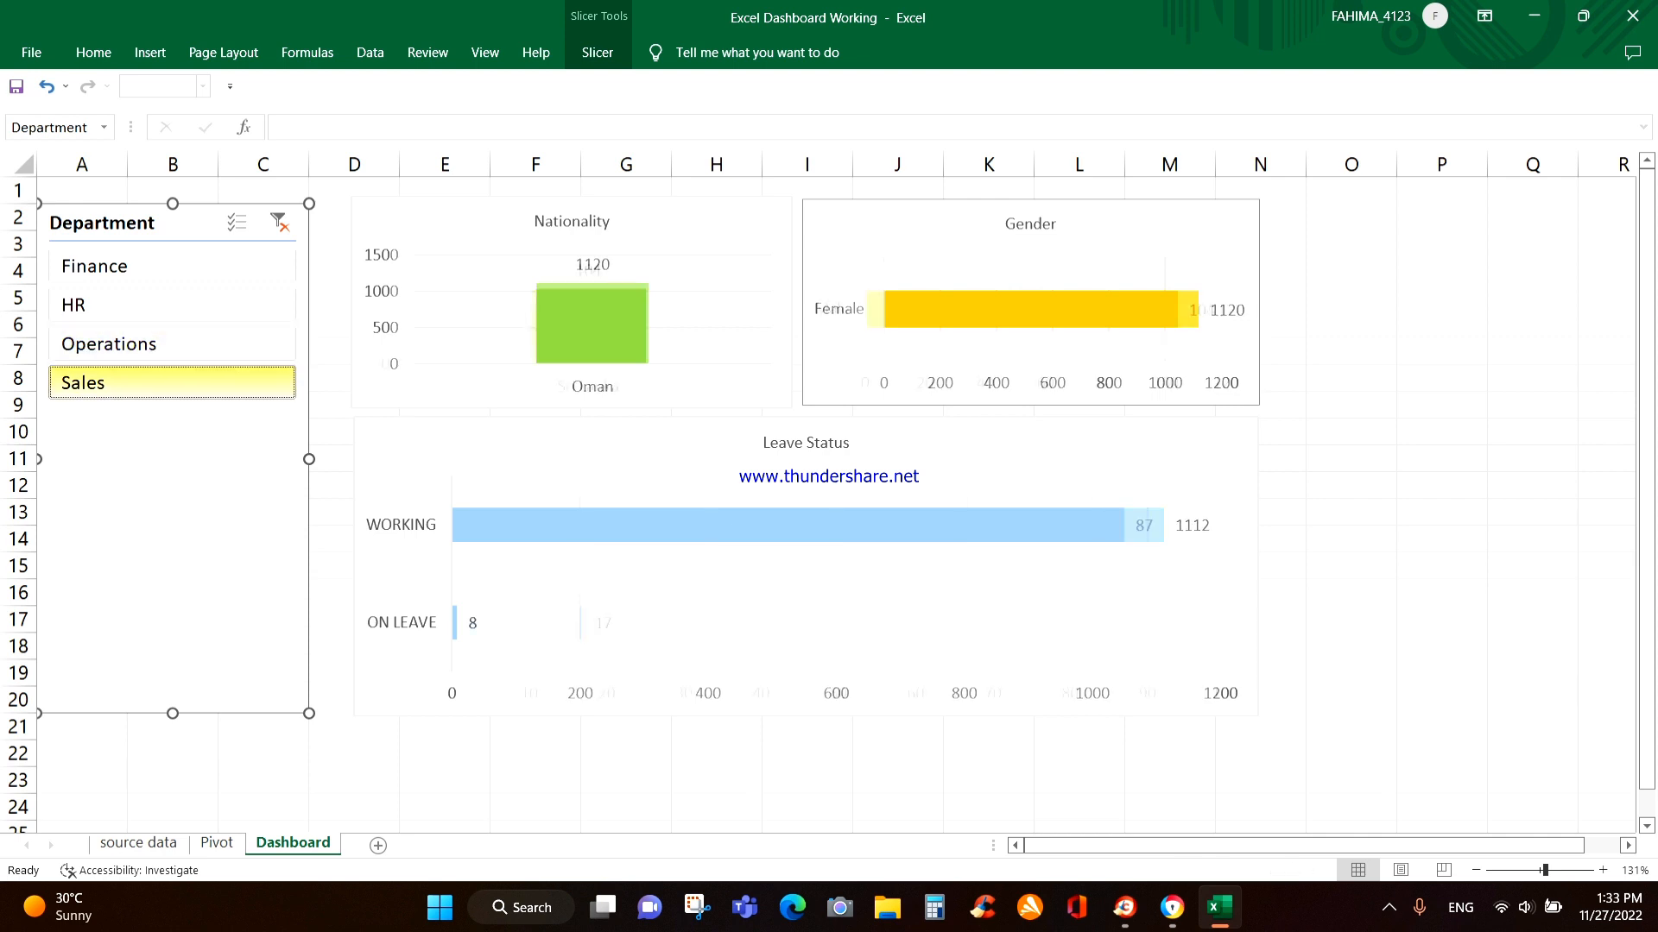